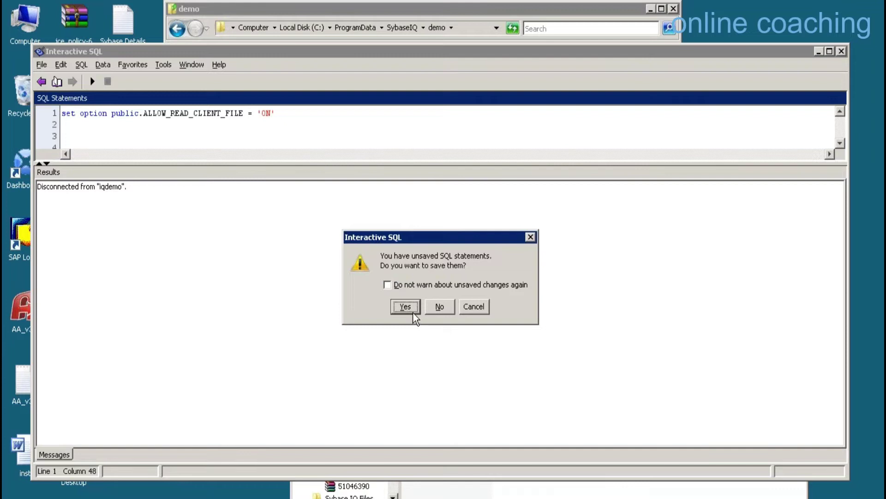
Quit Interactive SQL without saving the statement, and close the NLS Docs and demo folder windows.
click(411, 310)
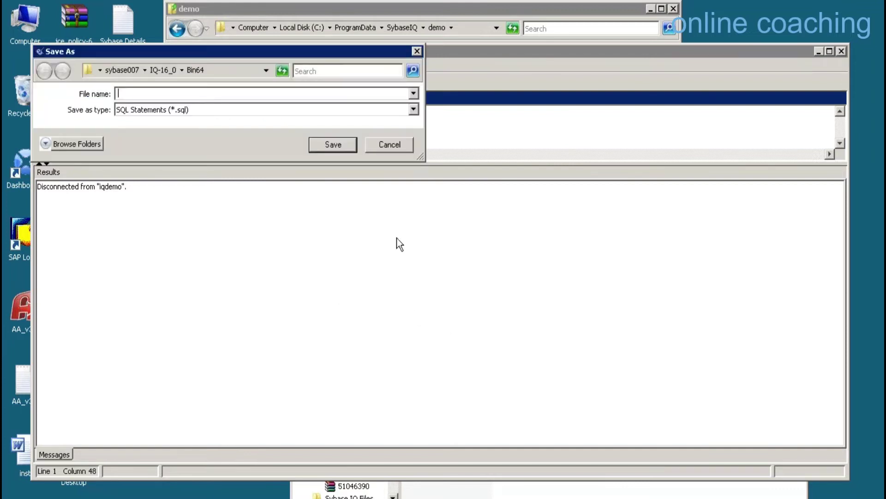
click(396, 140)
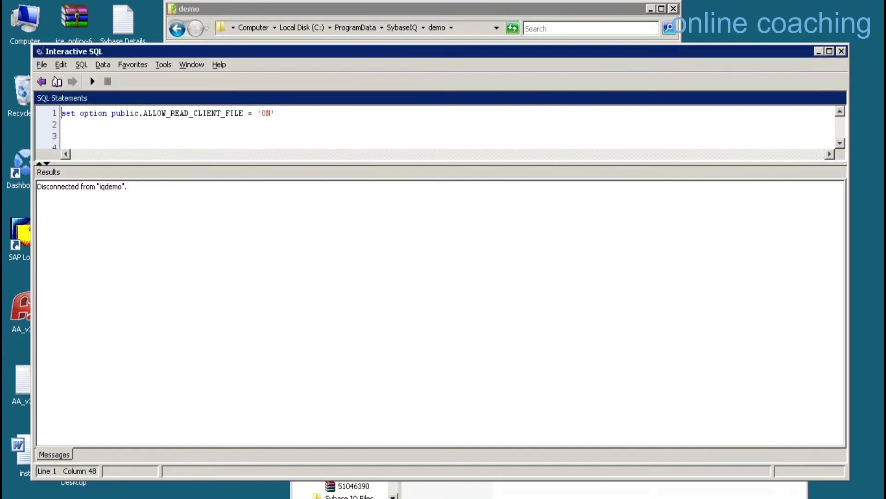
click(841, 50)
click(441, 307)
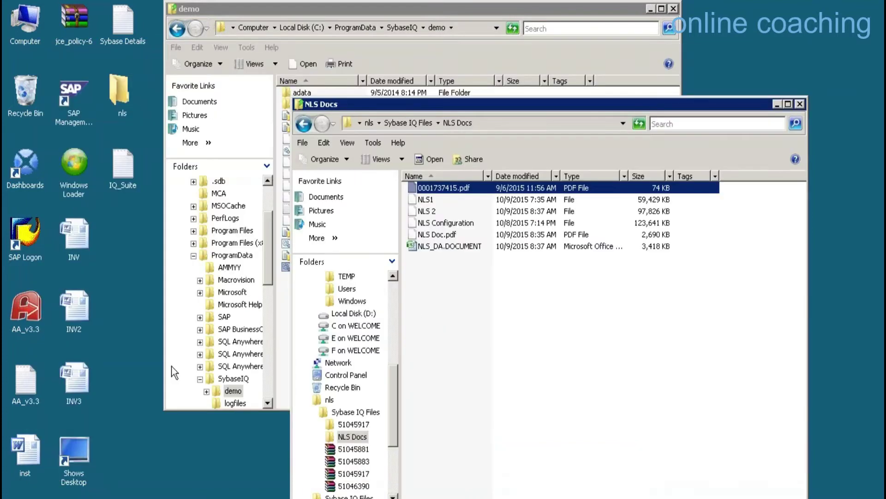
click(800, 104)
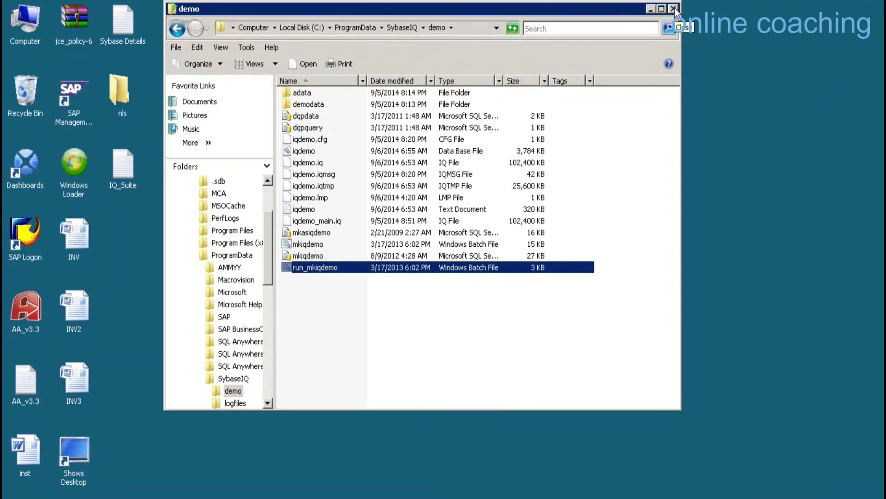
click(673, 9)
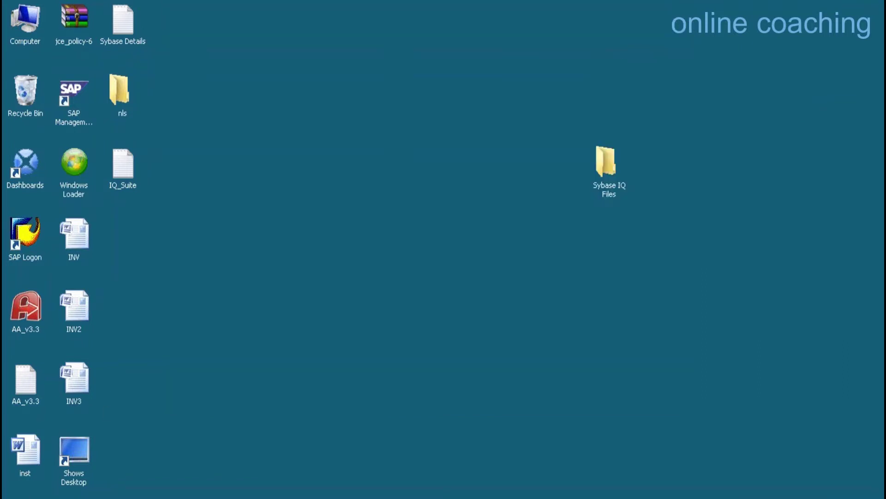
Browse Start > All Programs > Sybase > Sybase IQ 16.0, then dismiss the Start menu.
key(super)
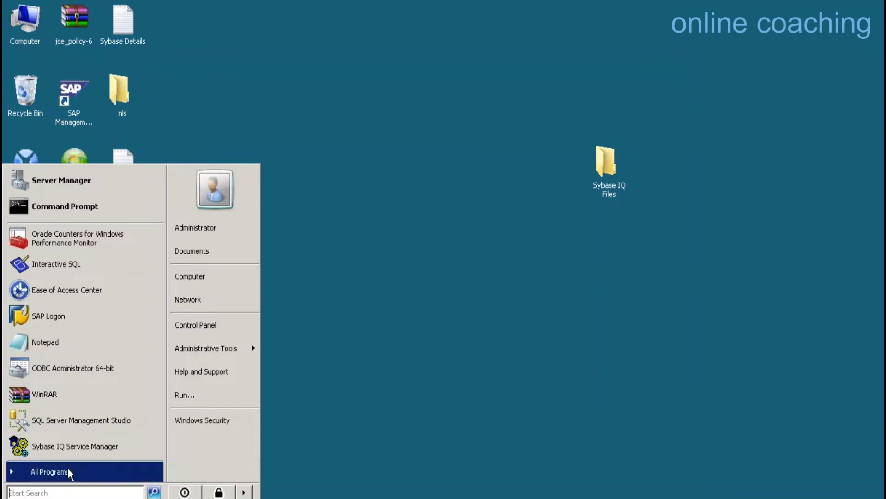
click(67, 467)
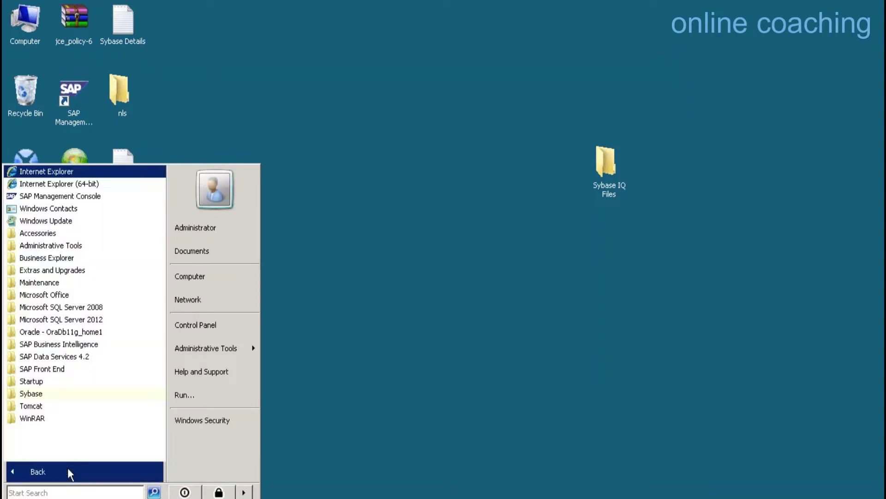
click(48, 395)
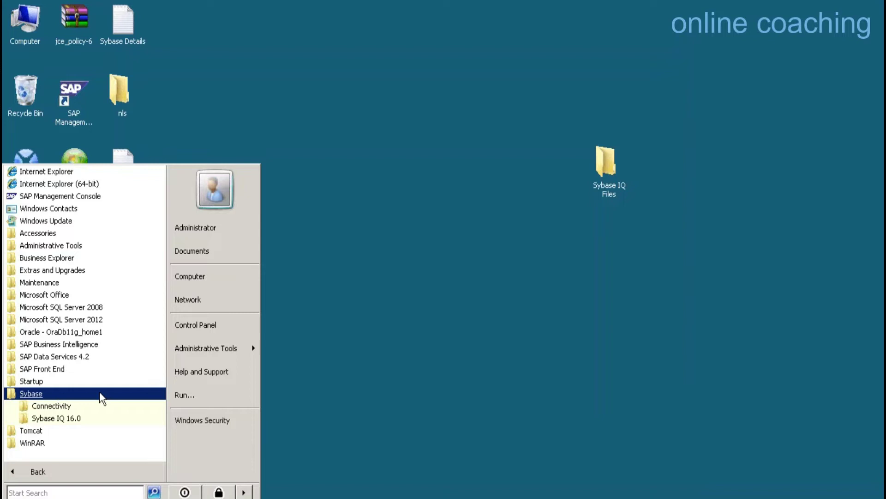
click(71, 417)
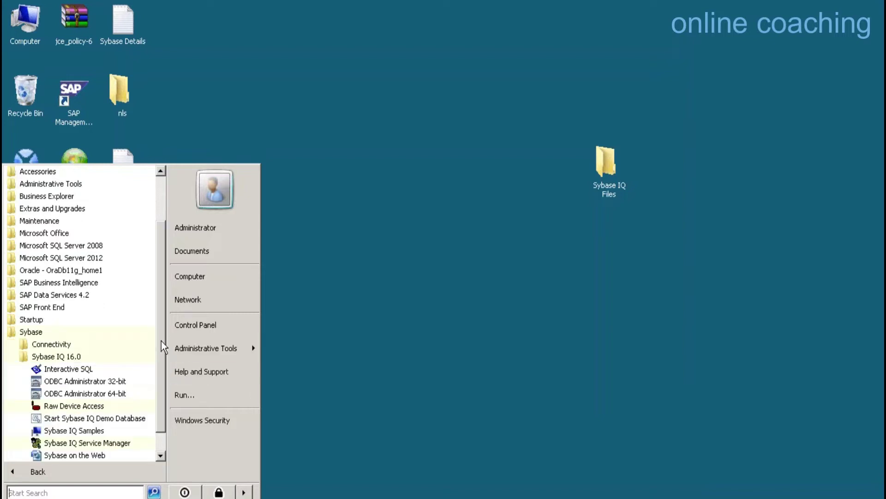
scroll(162, 365, down, 1)
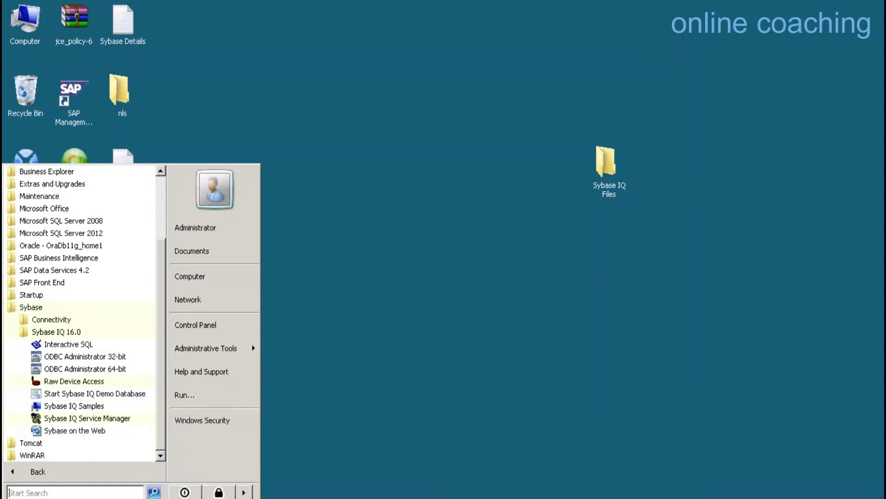
click(321, 389)
Launch Interactive SQL from the Sybase IQ 16.0 program group.
key(super)
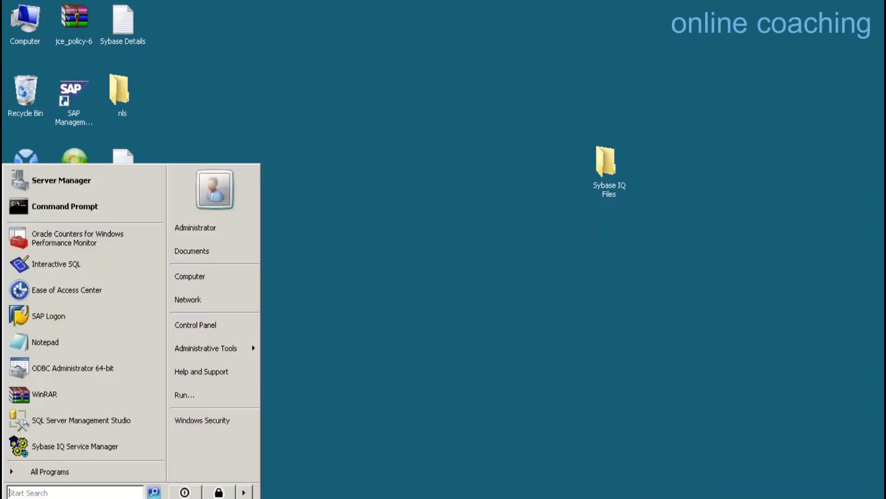
click(37, 471)
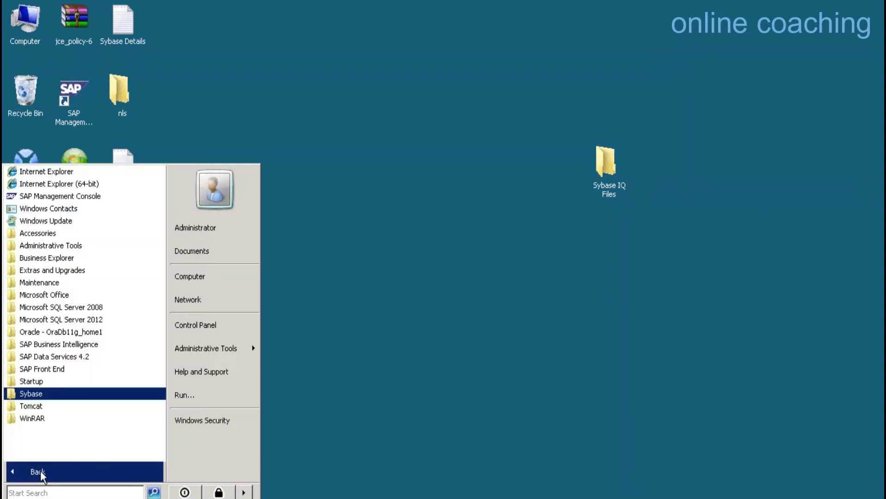
click(49, 393)
click(56, 418)
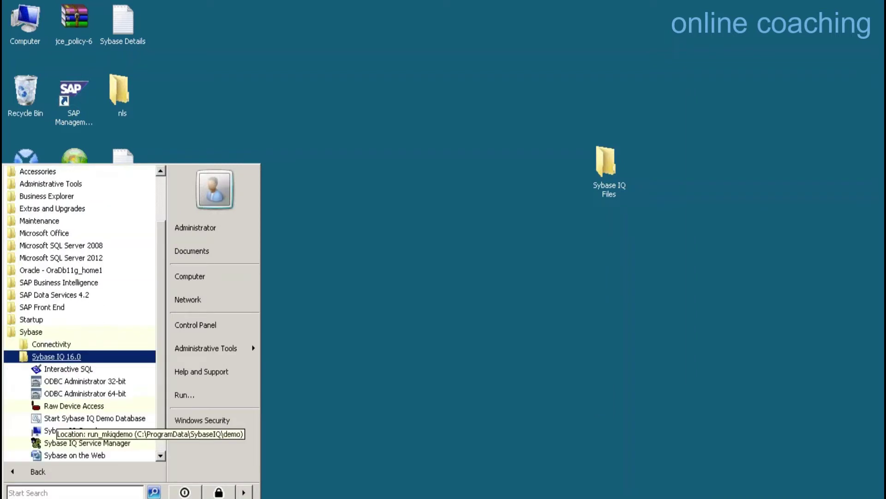
click(65, 368)
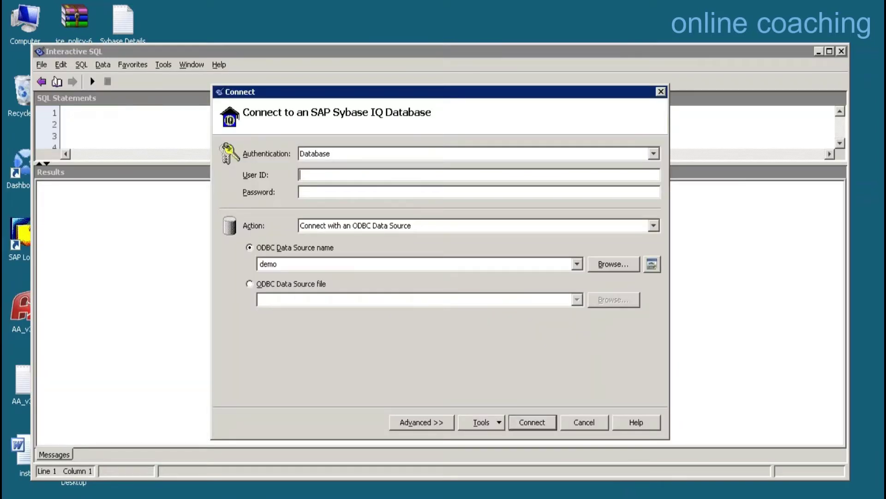
Log in to the iqdemo database with User ID DBA and its password.
text(DBA)
key(Tab)
text(sql)
key(Return)
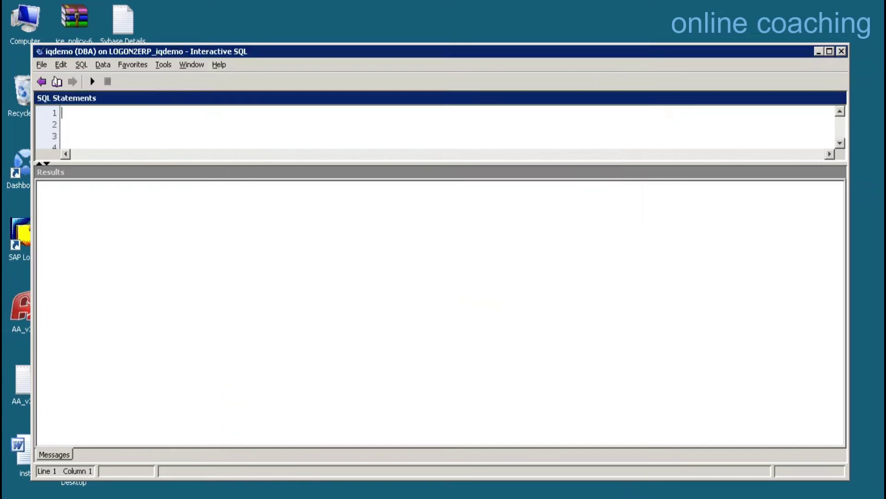
Run 'select * from customer;' and dismiss the table-not-found error.
text(select * fr)
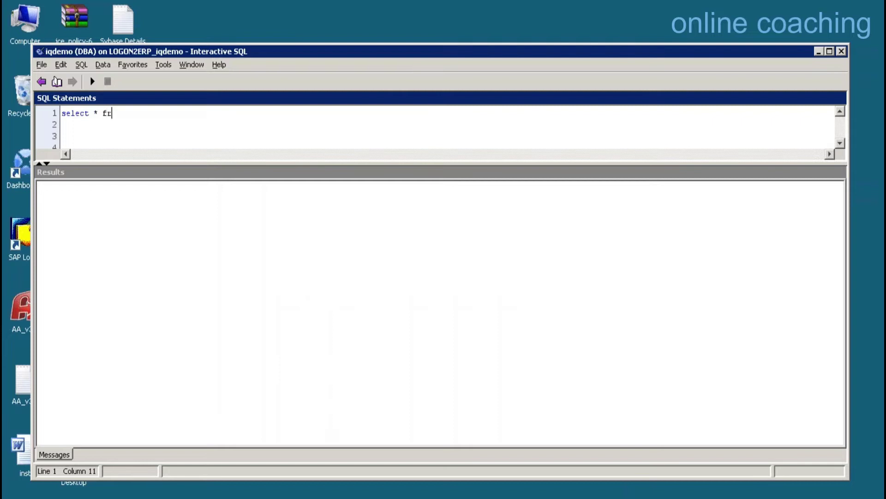
text(om customer;)
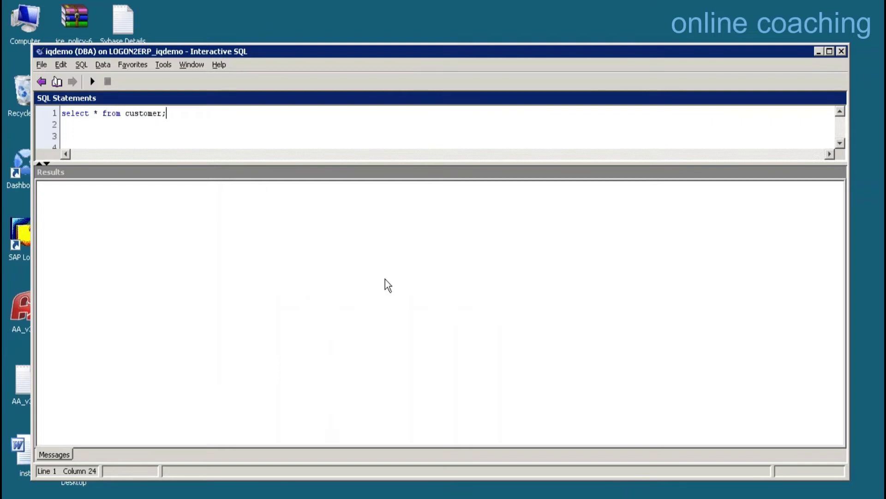
click(98, 83)
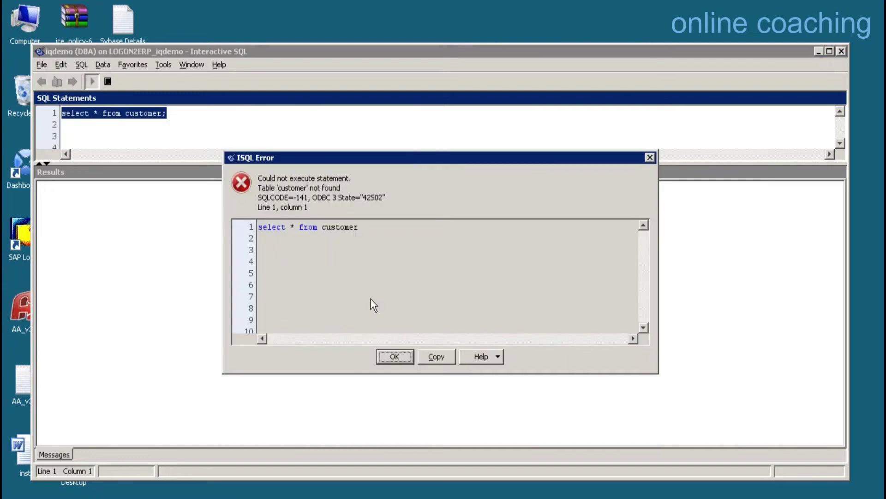
click(400, 359)
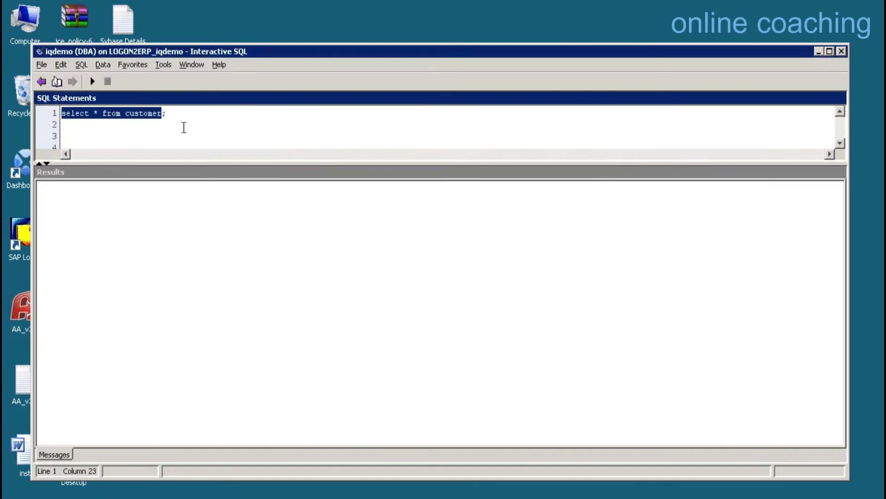
Correct the query to select * from Customers and run it.
key(Home)
key(End)
key(BackSpace)
key(BackSpace)
key(BackSpace)
key(BackSpace)
key(BackSpace)
key(BackSpace)
key(BackSpace)
key(BackSpace)
key(BackSpace)
text(dbo.)
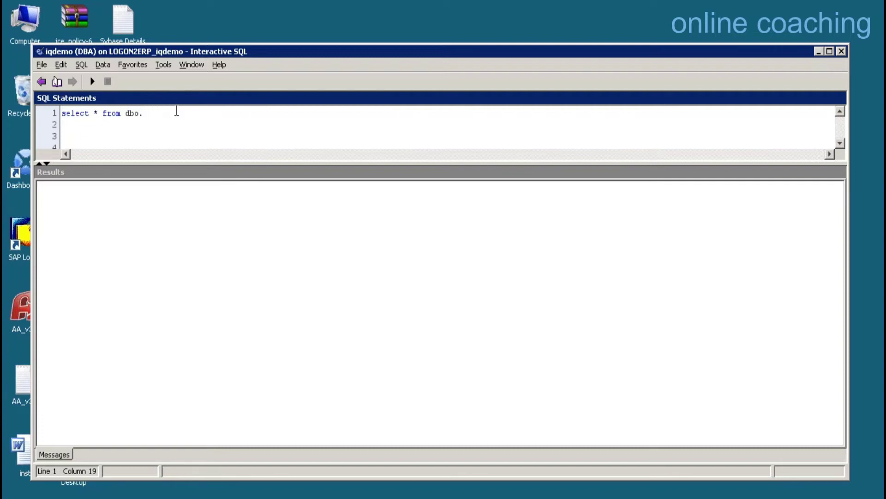
text(c)
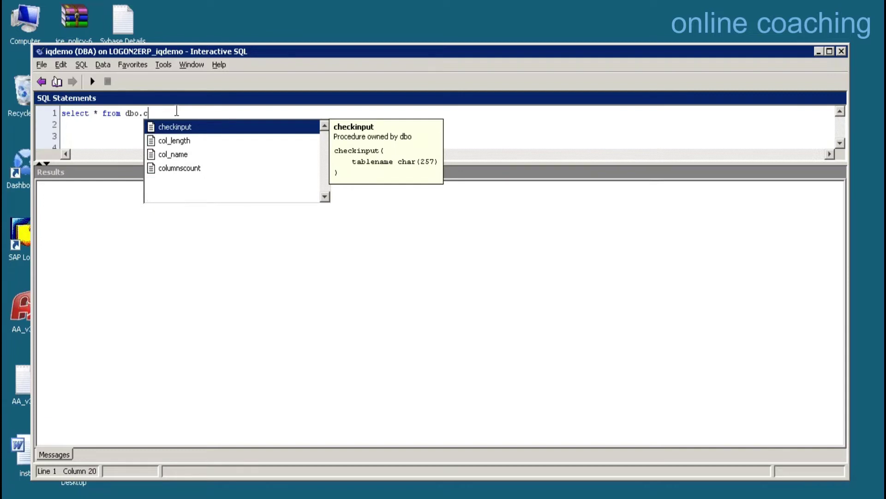
key(BackSpace)
text(p)
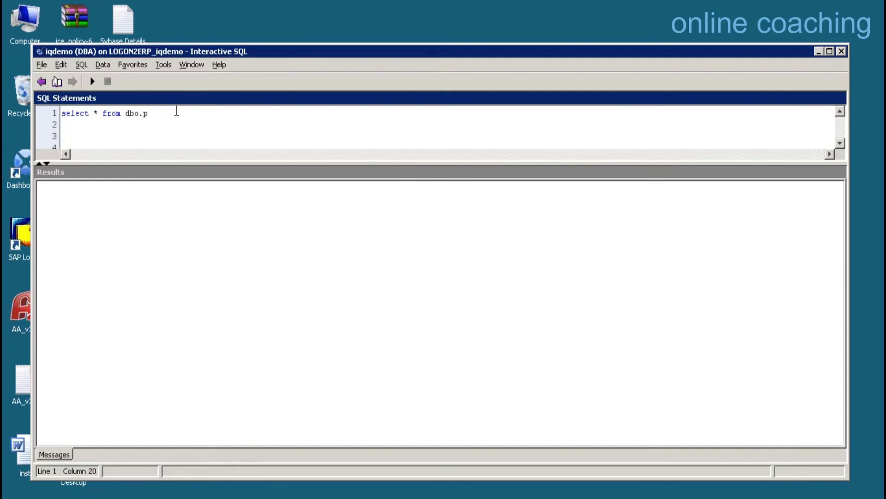
key(BackSpace)
key(BackSpace)
key(BackSpace)
key(BackSpace)
key(BackSpace)
text(c)
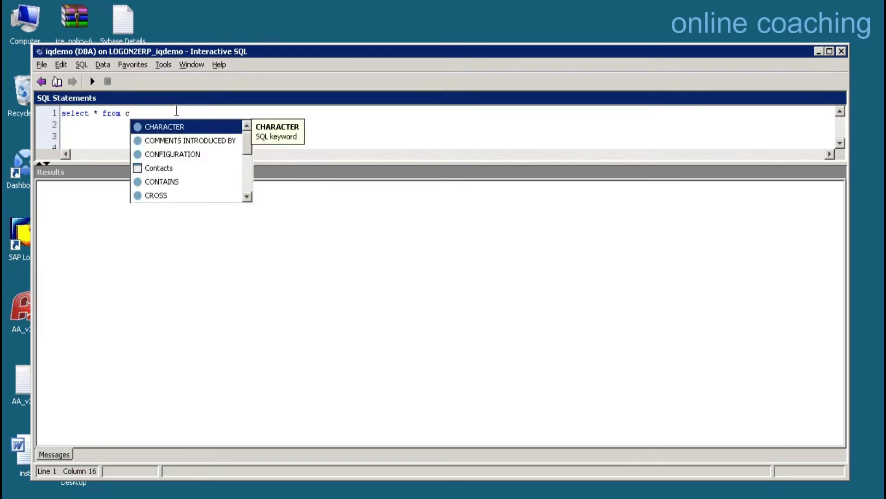
text(us)
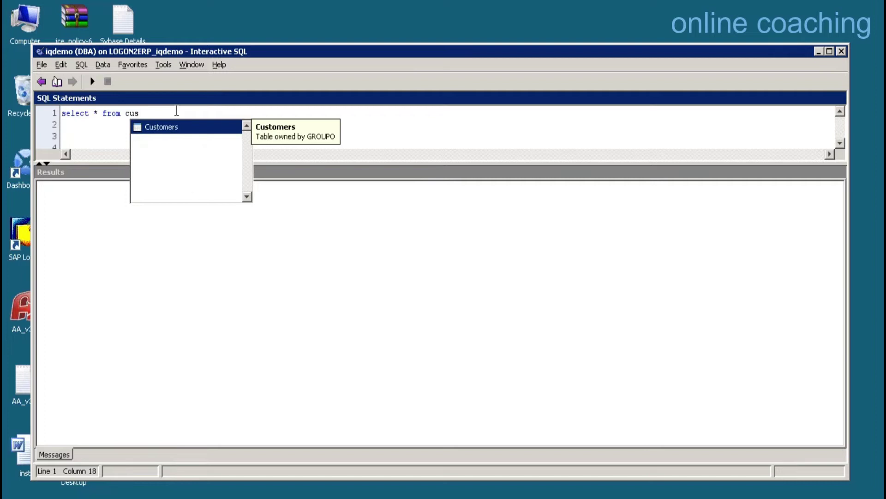
double_click(169, 127)
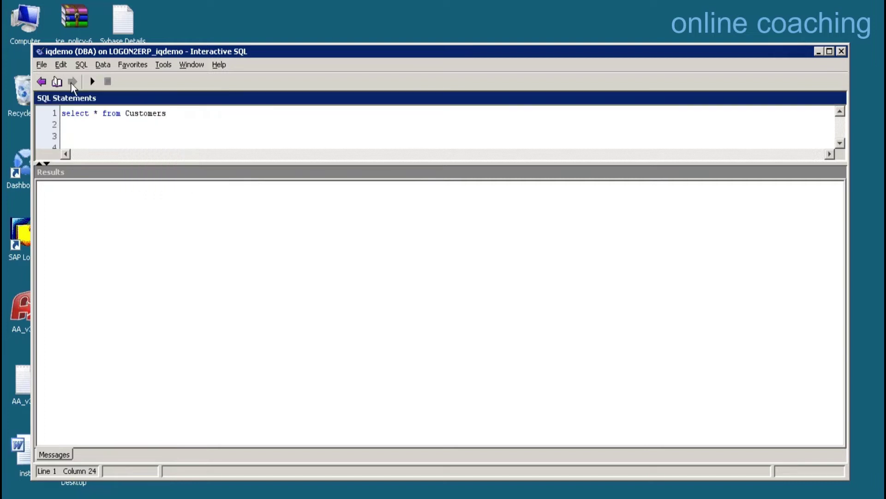
click(91, 82)
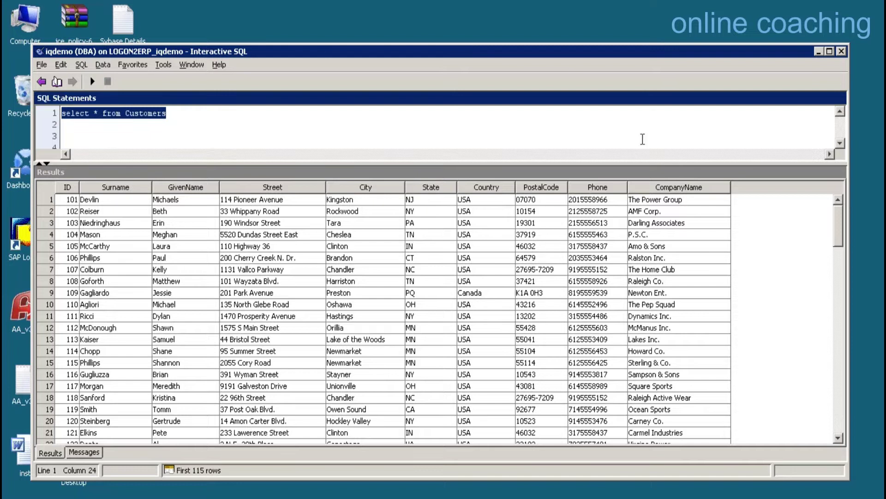
Disconnect from the iqdemo database through the SQL menu.
click(106, 62)
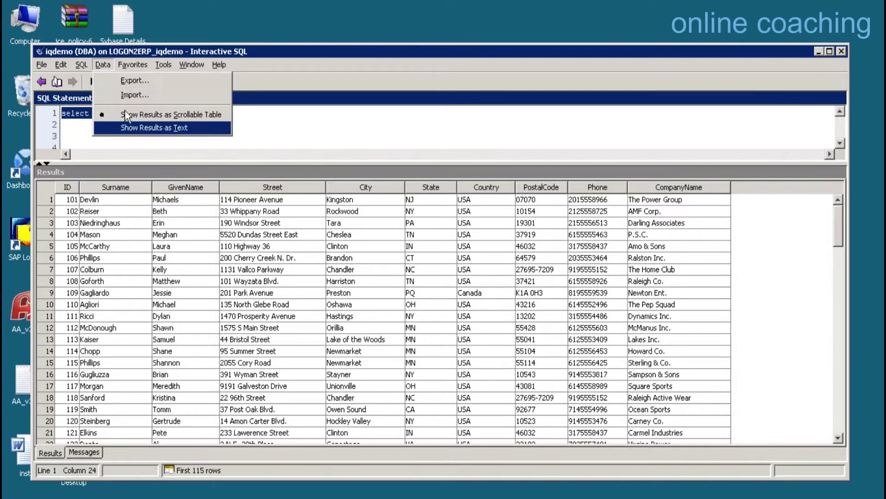
mouse_move(76, 61)
click(115, 280)
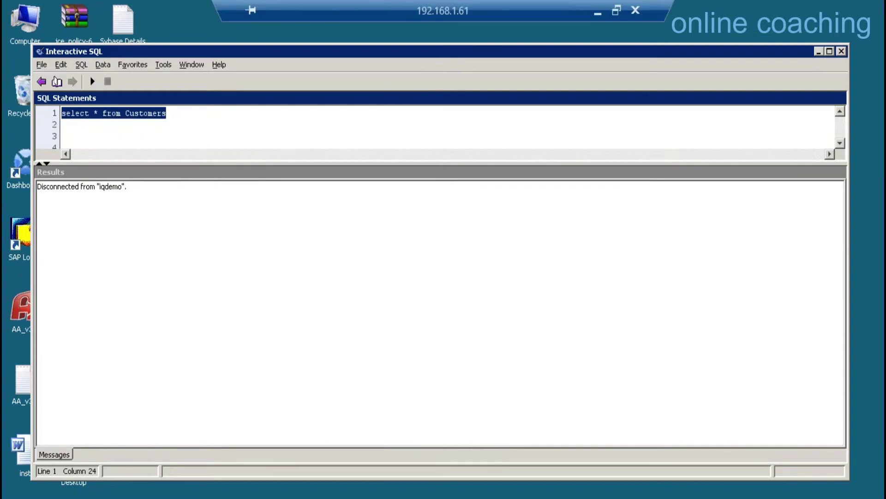
Switch to the SAP session and open the database connections overview with /ndbco.
click(600, 9)
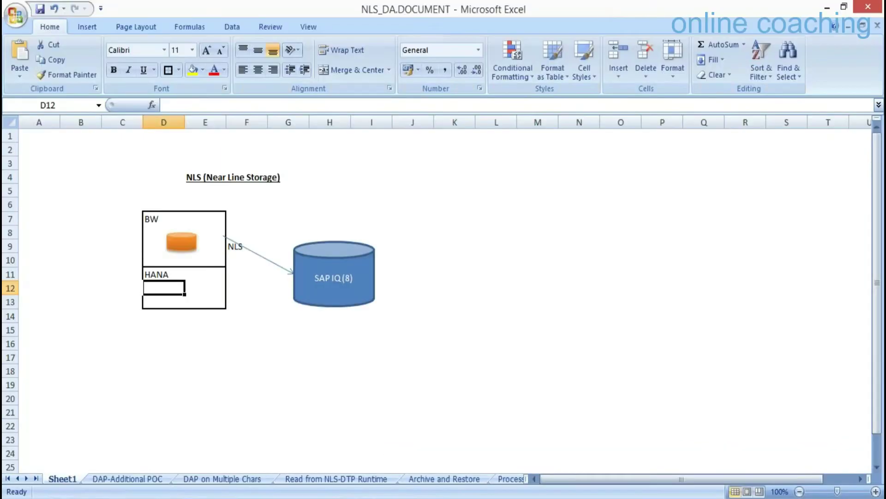
click(195, 439)
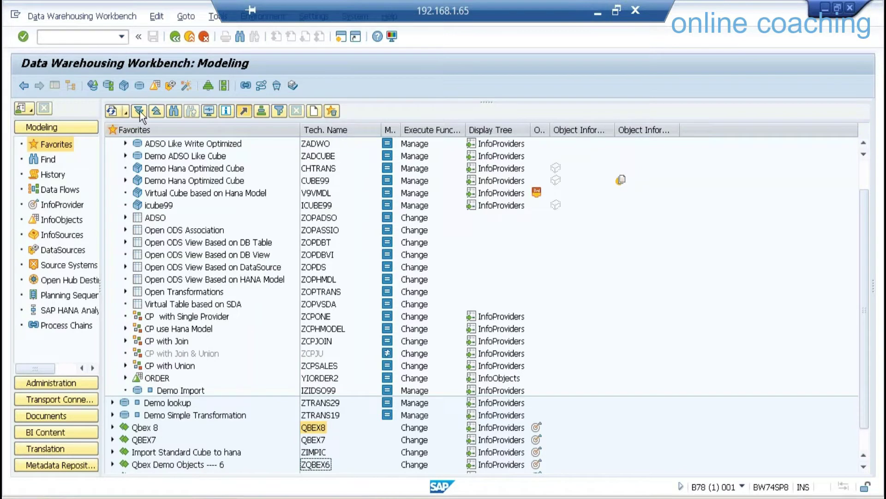
click(96, 36)
text(/ndbco)
key(Return)
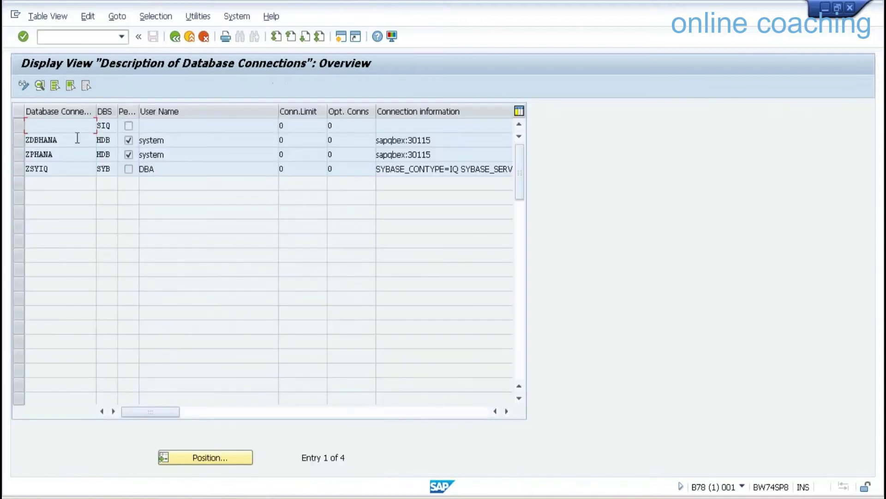
Review the ZSYIQ connection details, DBMS SYB and user DBA, then return to the list.
click(17, 169)
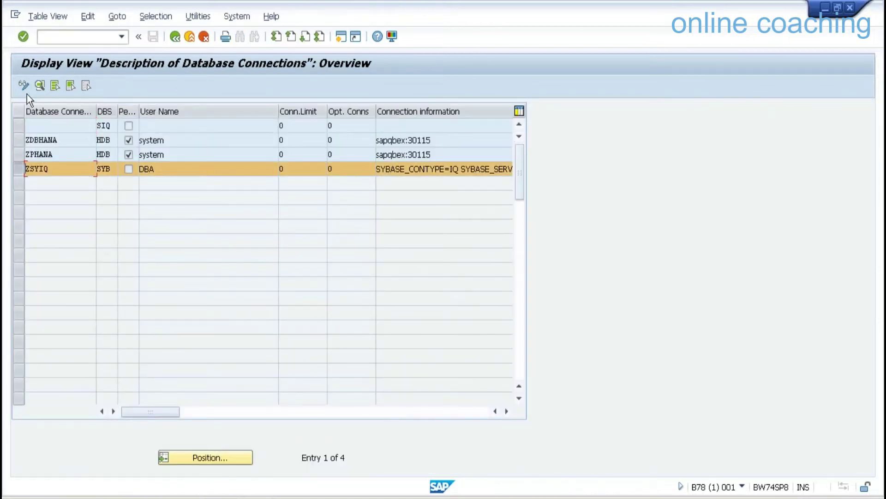
click(40, 87)
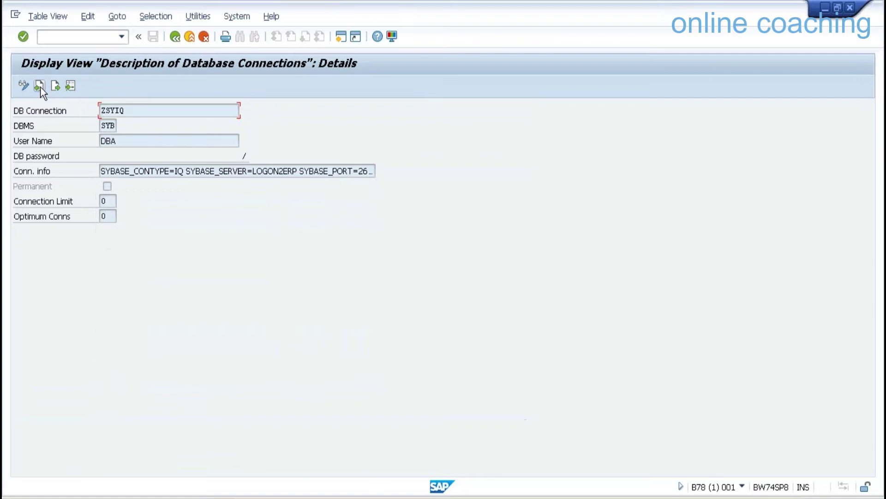
drag(132, 110, 93, 110)
click(107, 125)
click(122, 143)
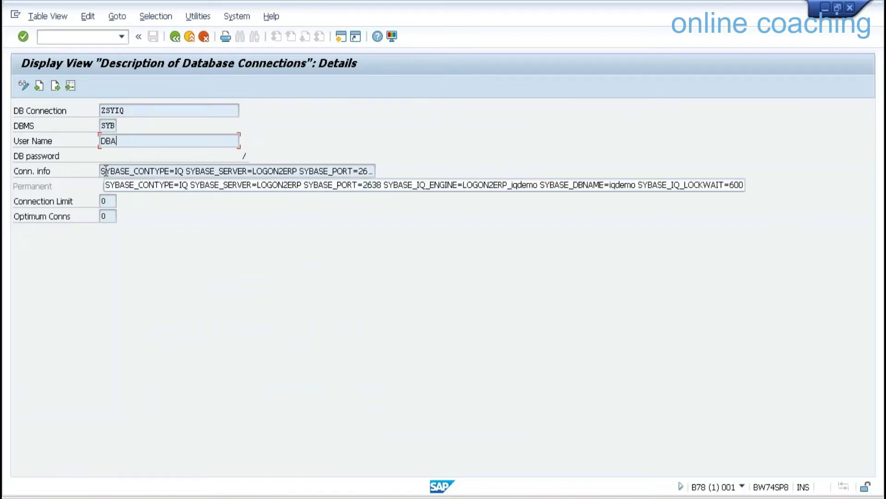
click(174, 36)
Open the ABAP Editor start screen with /nse38.
click(85, 41)
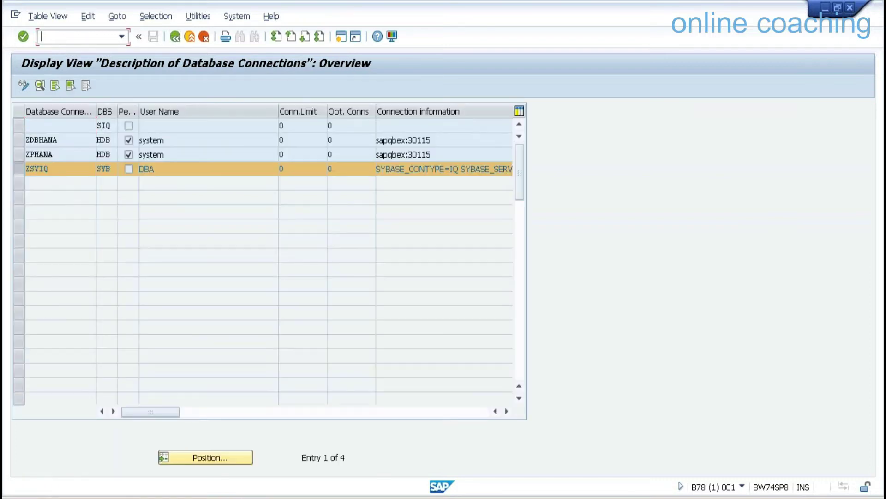
text(/nse38)
key(Return)
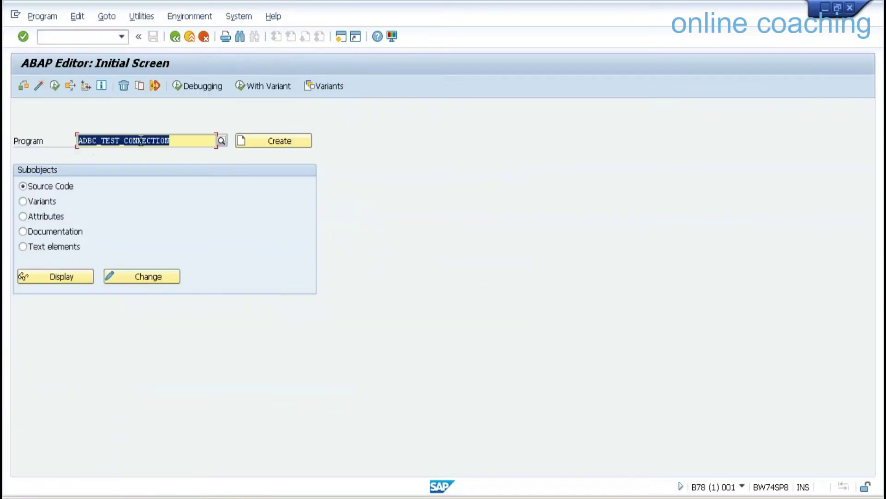
Run ADBC_TEST_CONNECTION against the database connection ZSYIQ.
click(58, 87)
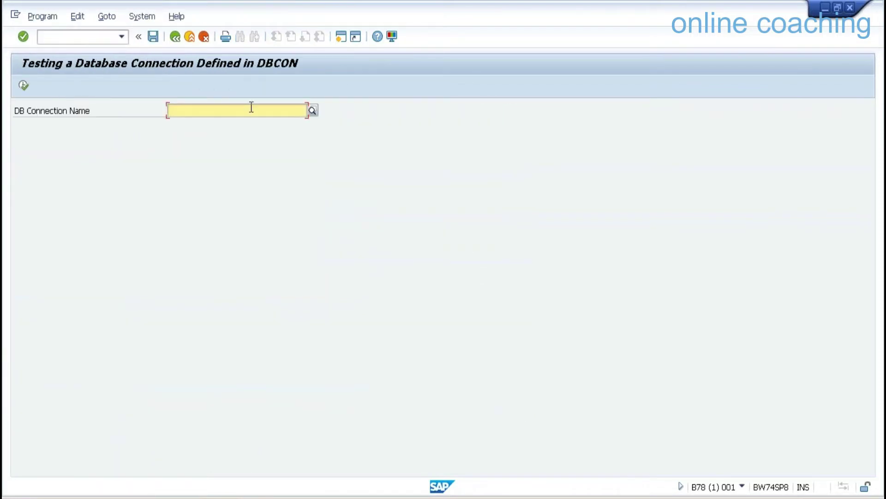
click(313, 111)
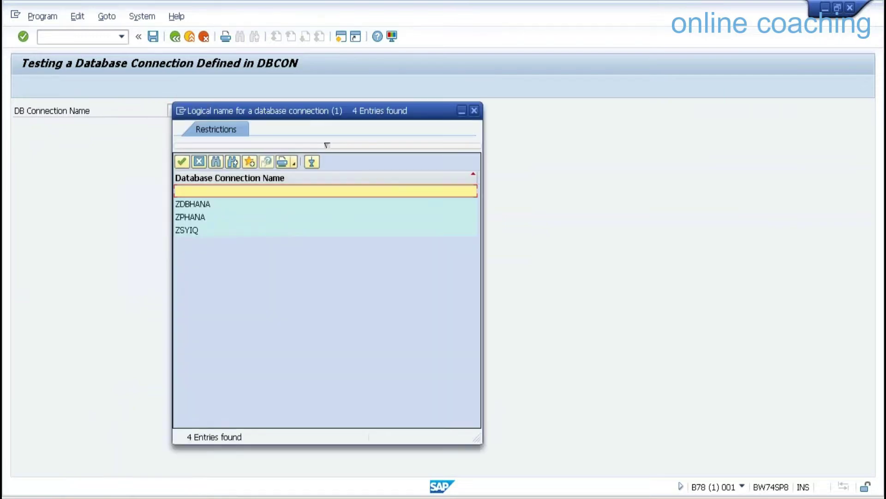
double_click(189, 230)
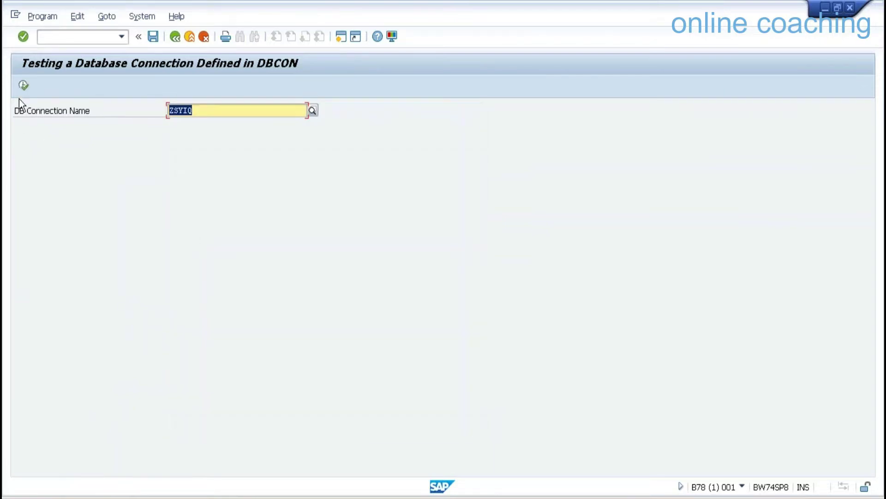
click(24, 85)
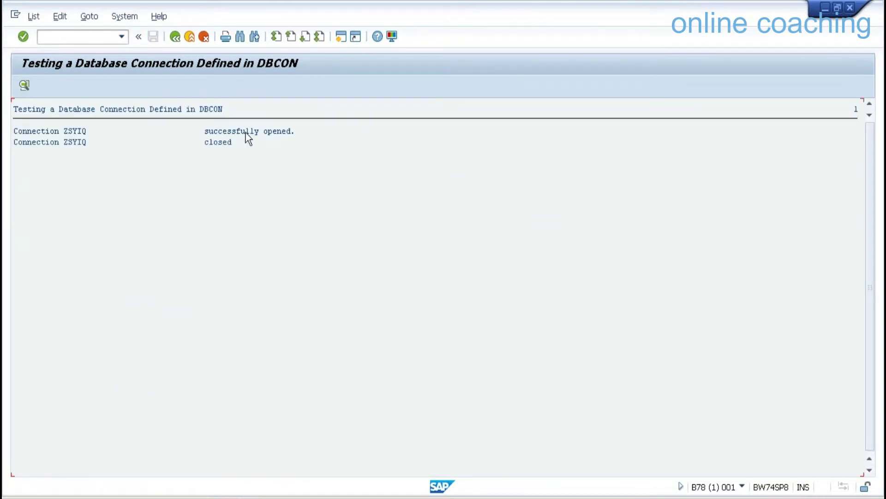
Return to Easy Access and start the Data Warehousing Workbench with /nrsa1.
click(189, 36)
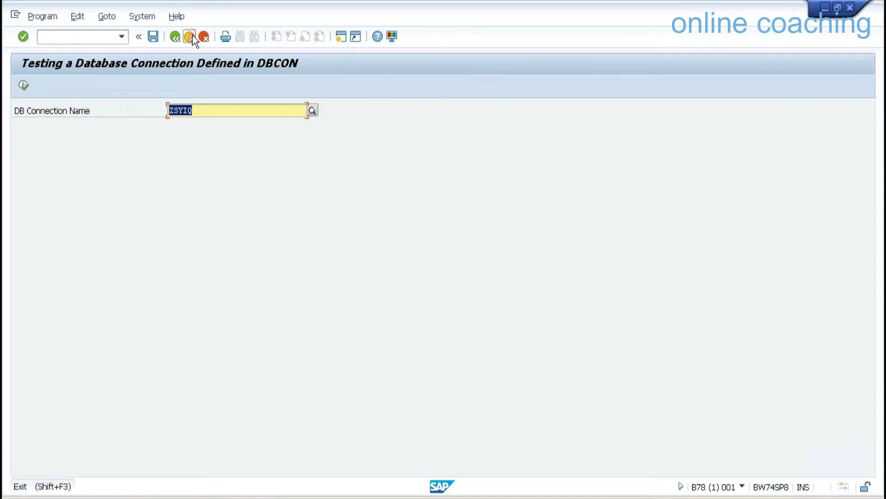
click(189, 37)
click(189, 36)
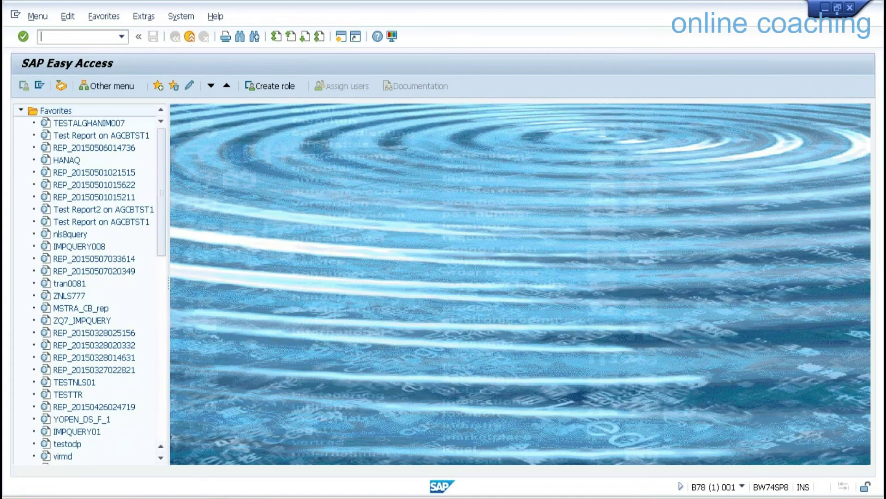
text(/nrsa1)
key(Return)
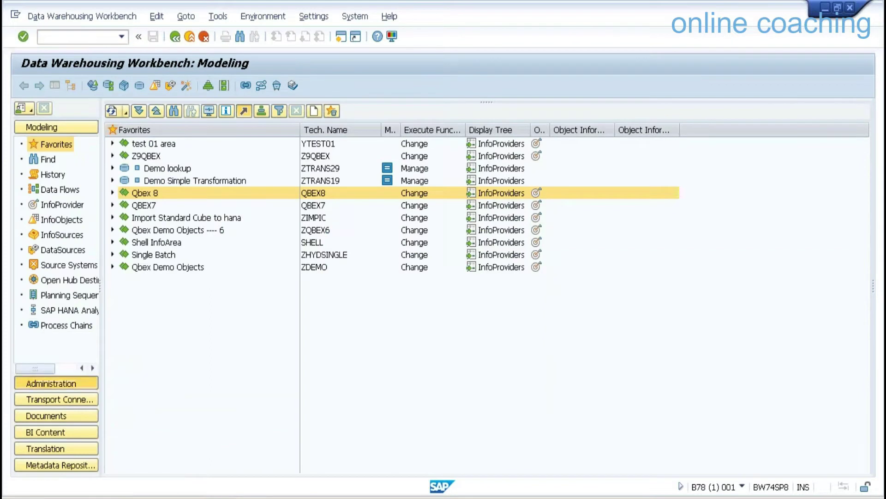
Open Administration > Current Settings > Near-Line Storage Connections, accepting the cross-client caution.
click(64, 382)
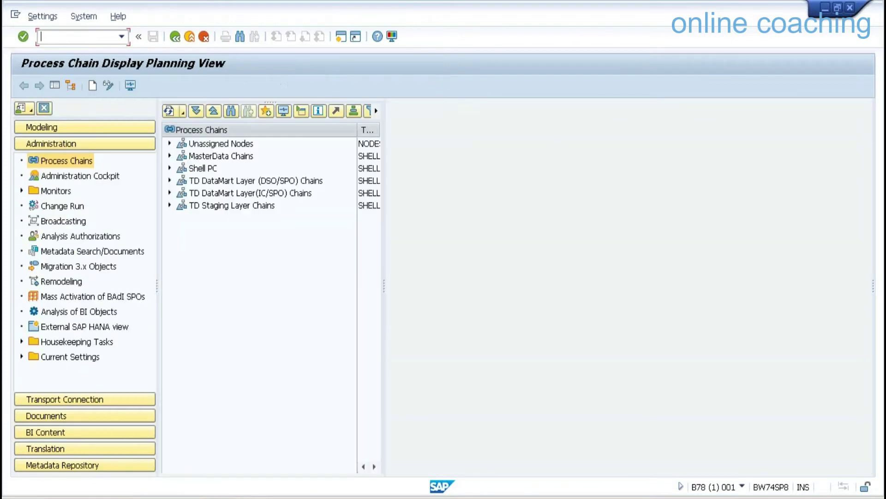
click(21, 357)
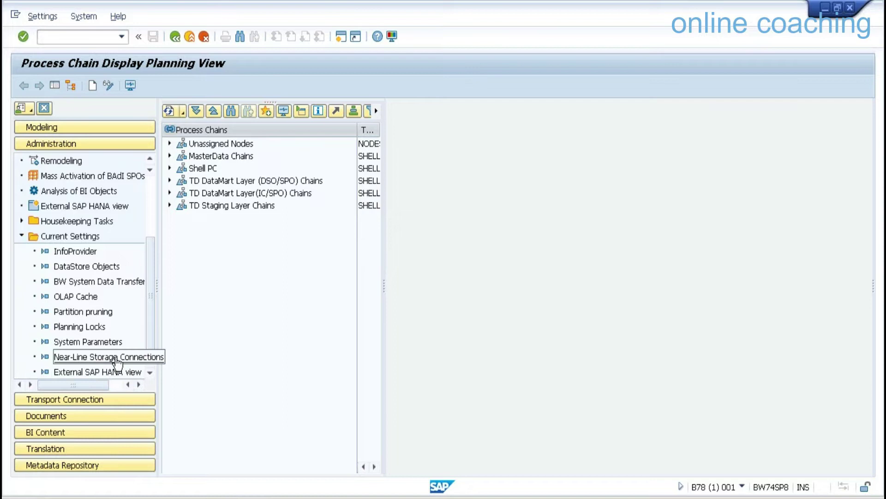
click(110, 357)
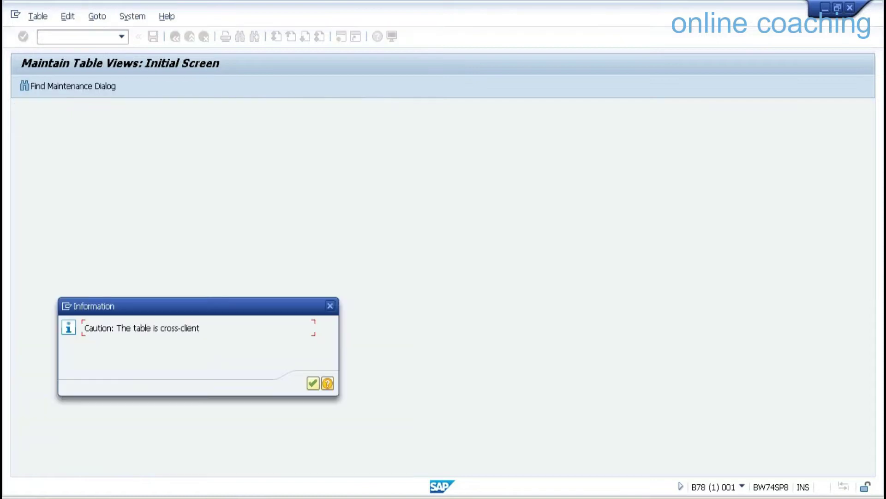
click(313, 383)
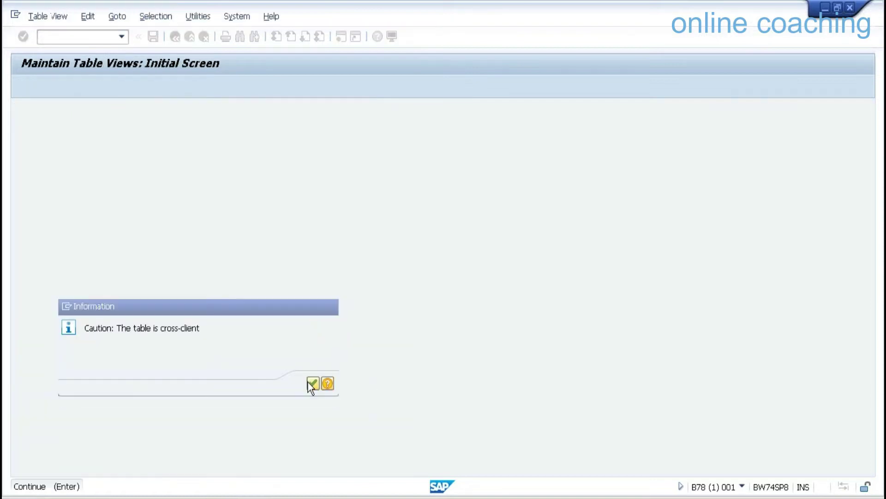
Open near-line connection ZNLSCON and check its database connection ZSYIQ.
click(18, 154)
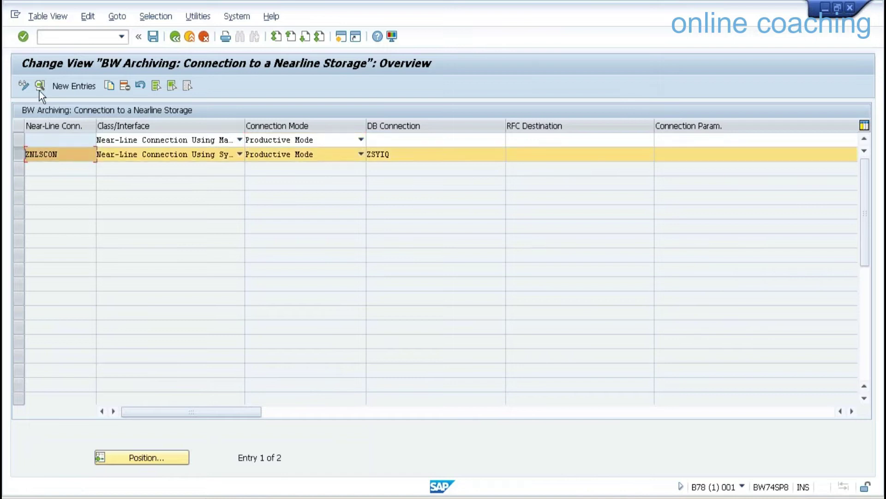
click(41, 85)
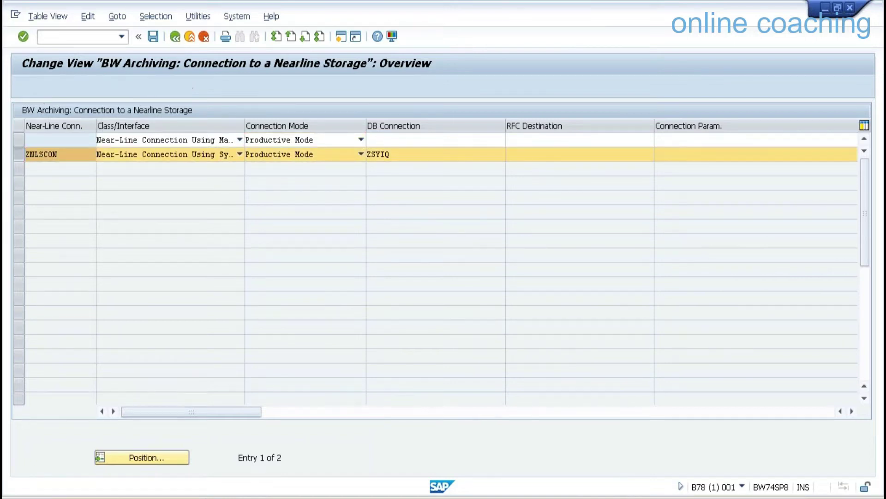
drag(121, 111, 70, 105)
drag(118, 187, 86, 187)
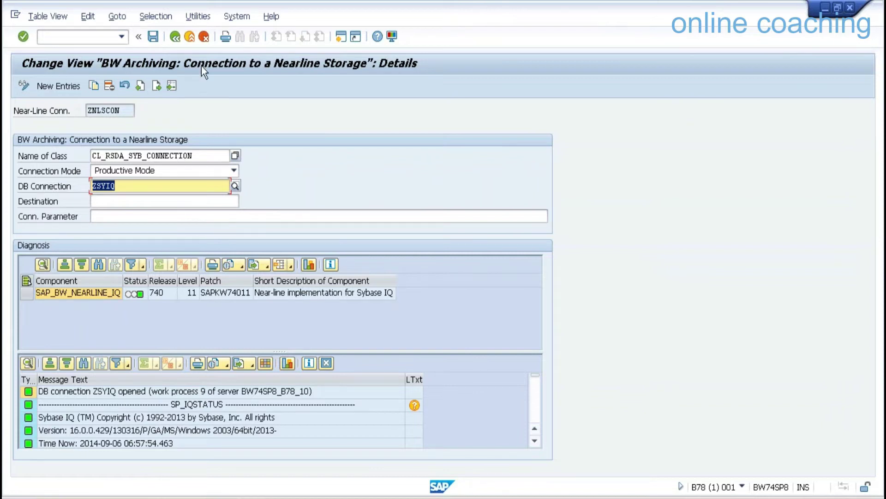
Compare the connection classes, keep CL_RSDA_SYB_CONNECTION, and leave the ZNLSCON details.
click(235, 156)
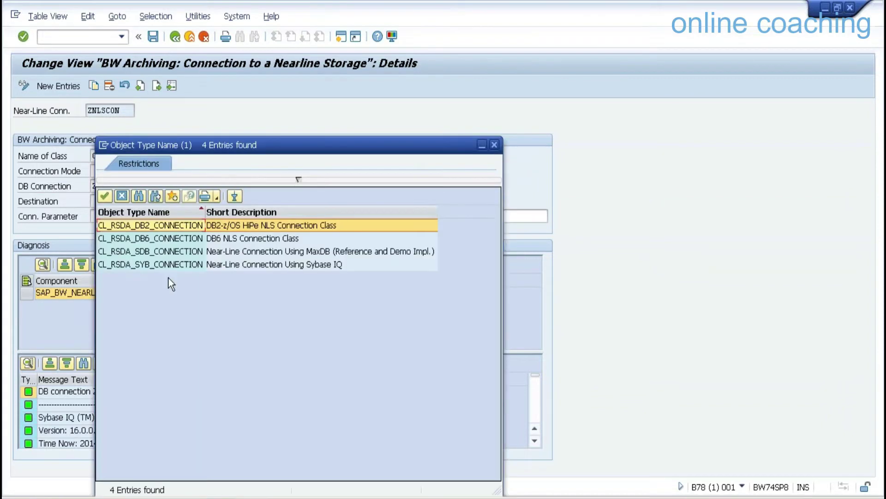
click(137, 264)
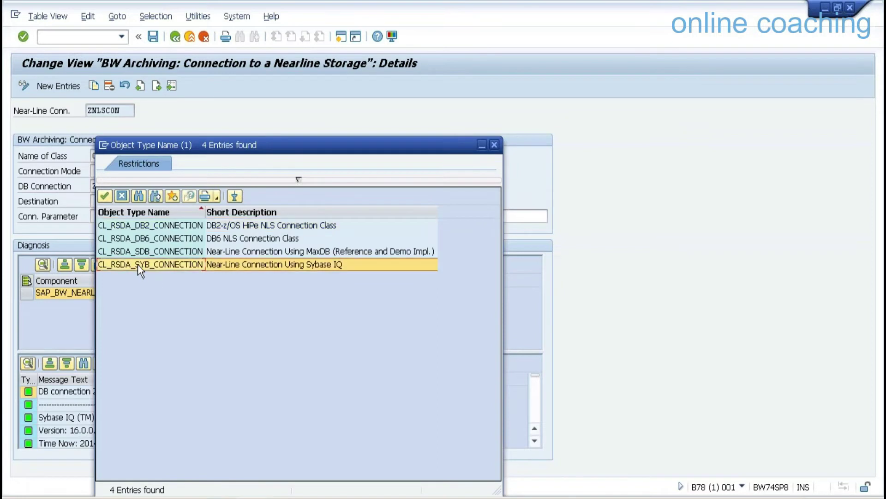
click(226, 238)
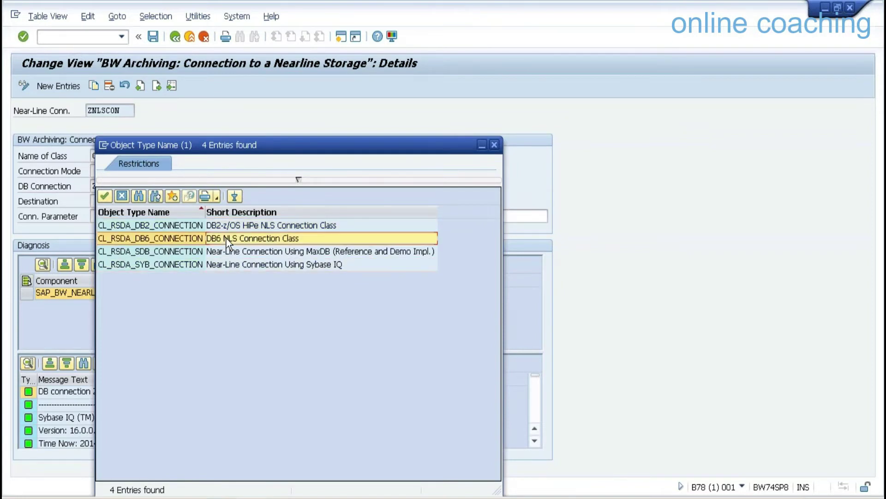
click(222, 228)
click(339, 249)
click(326, 268)
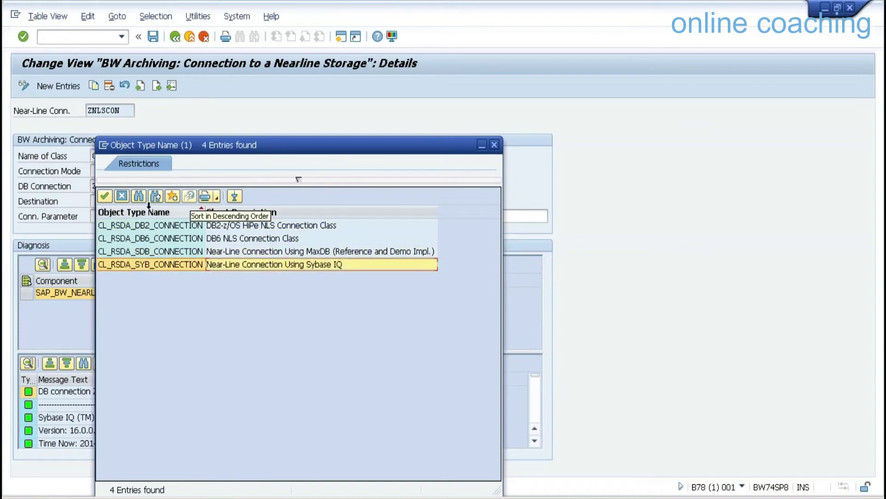
click(105, 196)
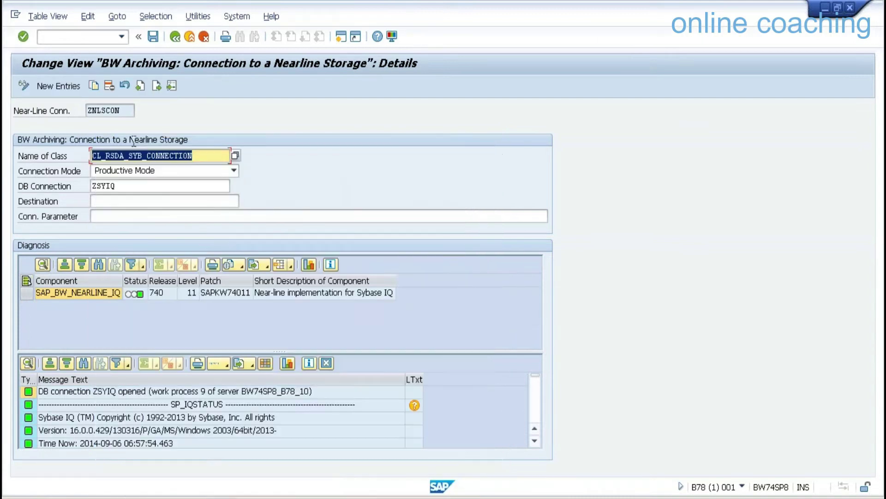
click(189, 37)
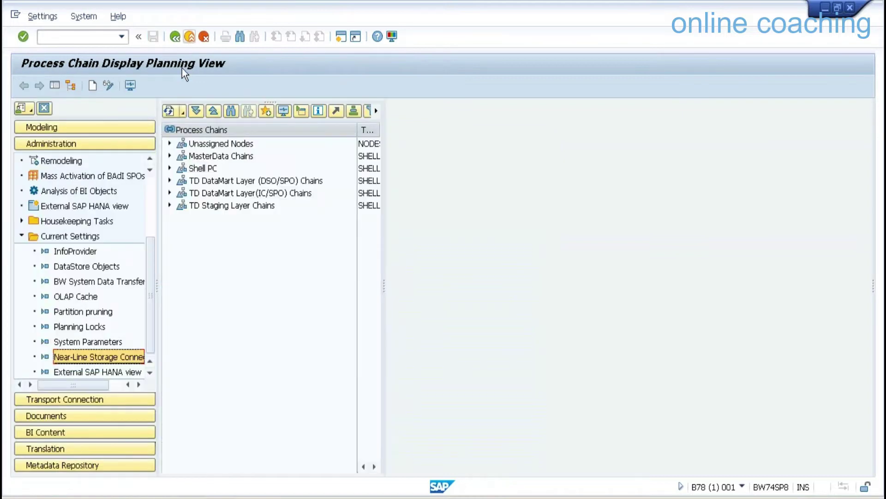
Copy the template name SWDSS0 from Notepad for use in the Modeling area.
click(129, 128)
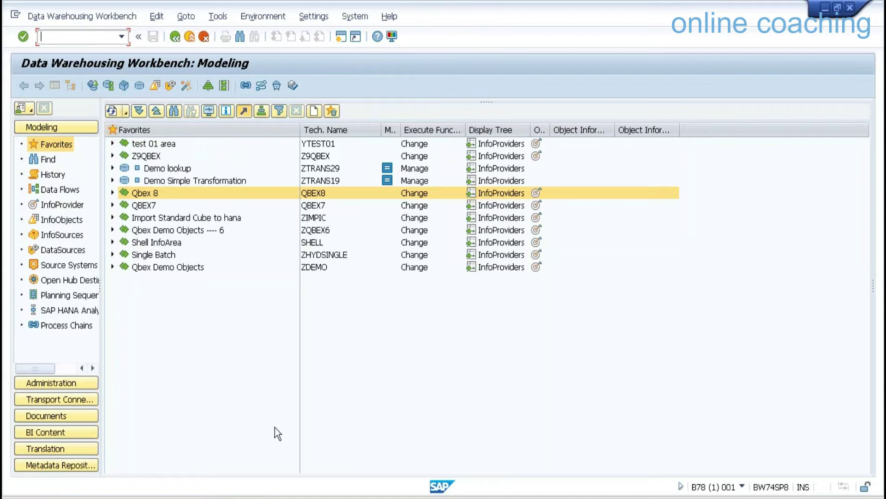
key(alt+Tab)
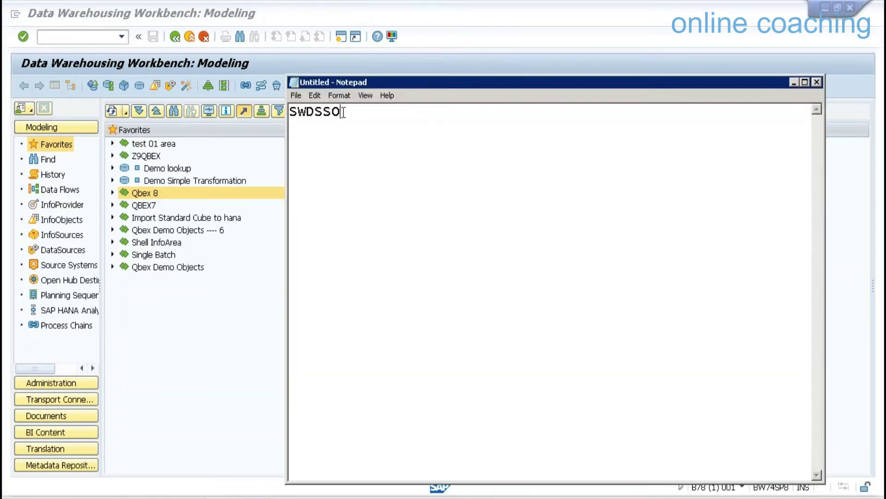
drag(343, 112, 287, 112)
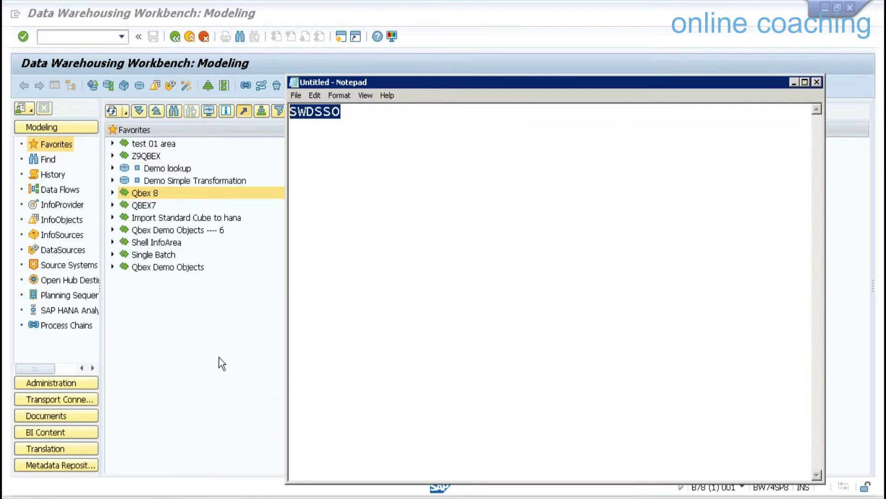
click(219, 356)
Create DataStore object ZDNLS 'Demo NLS' in InfoArea Z9QBEX with the pasted template.
click(153, 157)
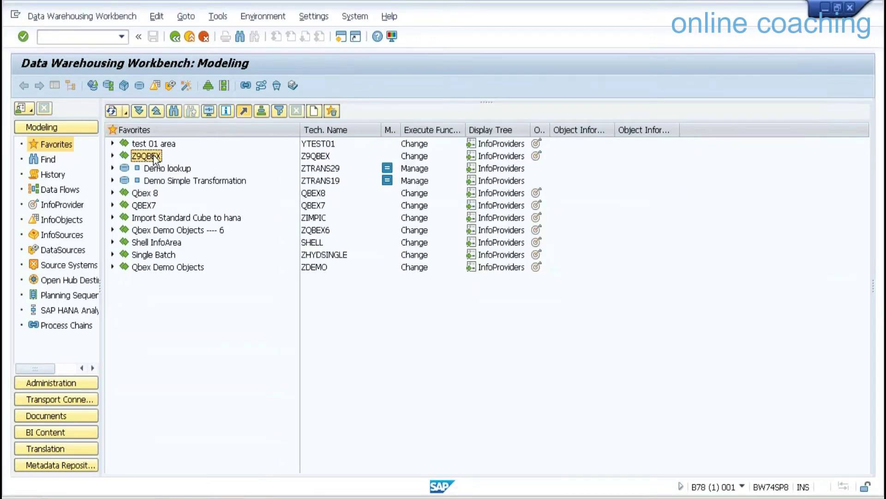
right_click(154, 157)
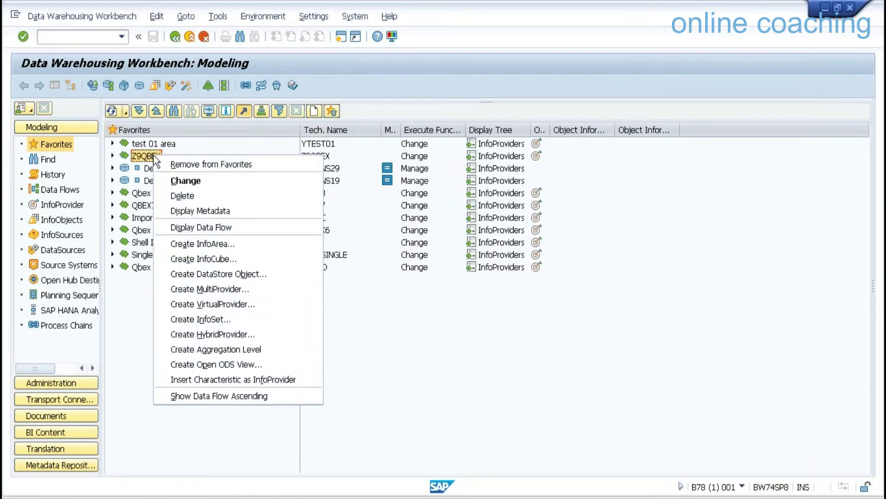
click(244, 274)
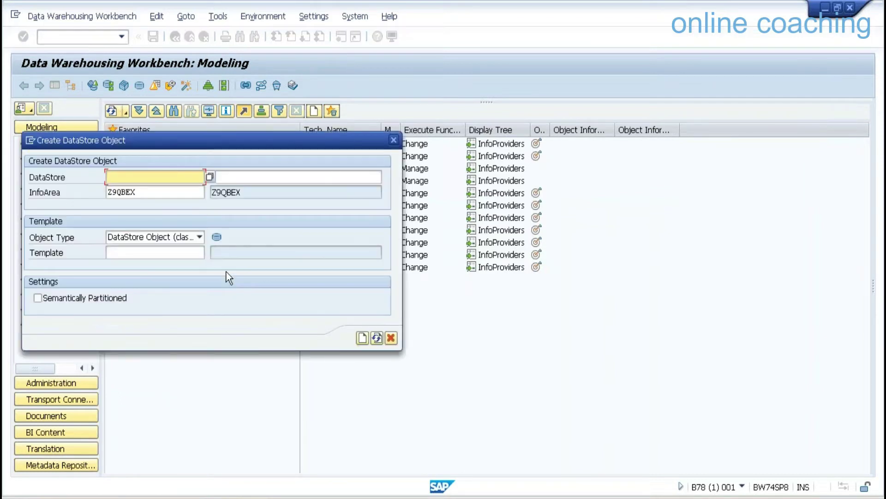
click(182, 253)
text(SWDSS0)
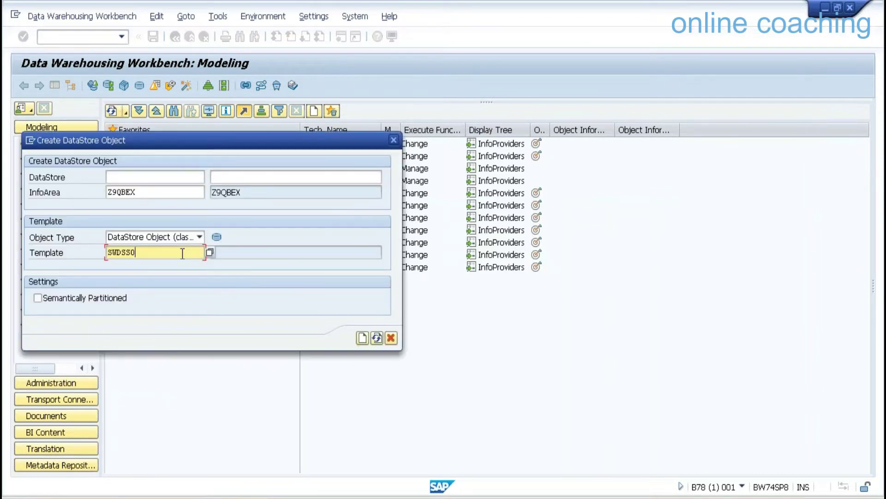
click(148, 181)
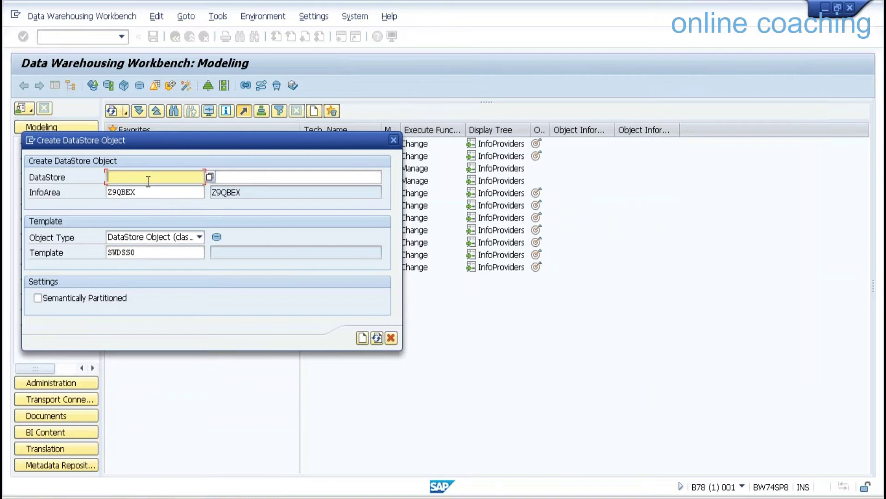
text(ZDNLS)
key(Tab)
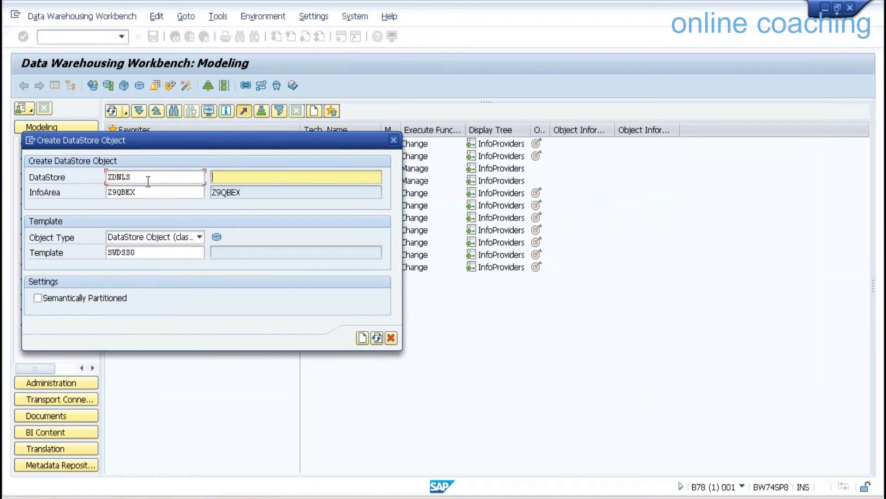
text(Demo NLS)
key(Return)
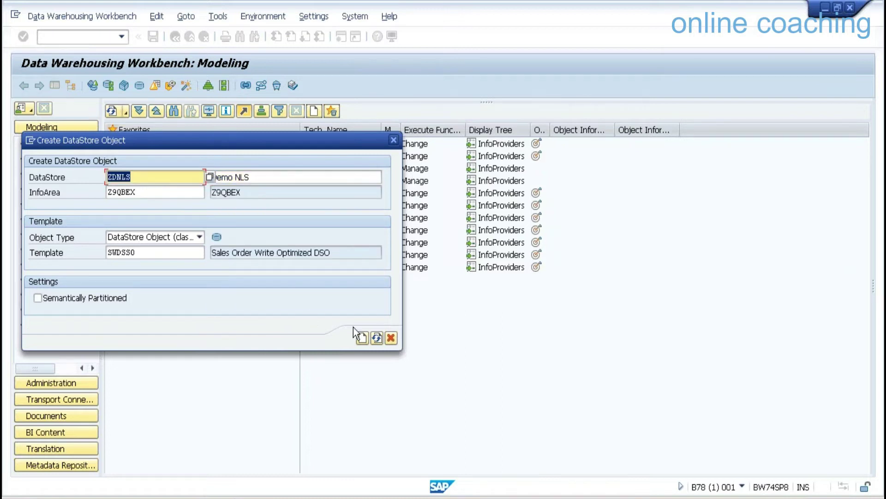
click(362, 338)
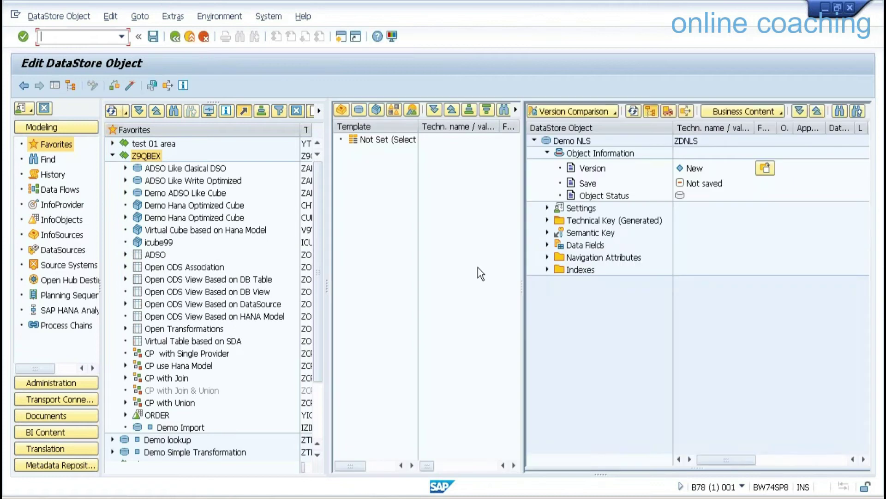
Expand the object's settings, then exit and discard the unsaved draft.
click(547, 208)
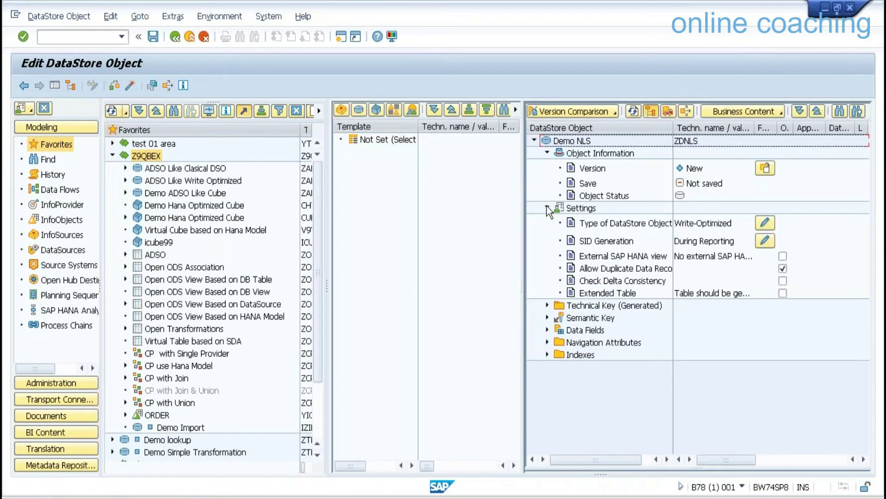
click(190, 38)
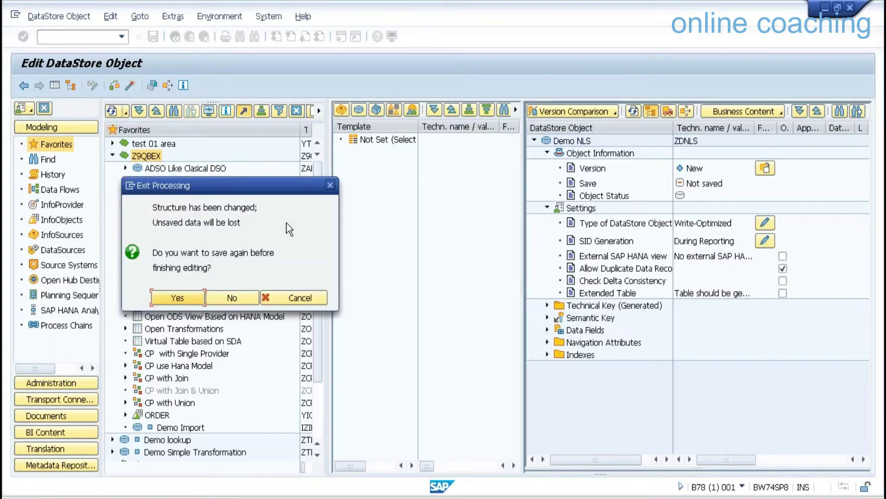
click(232, 299)
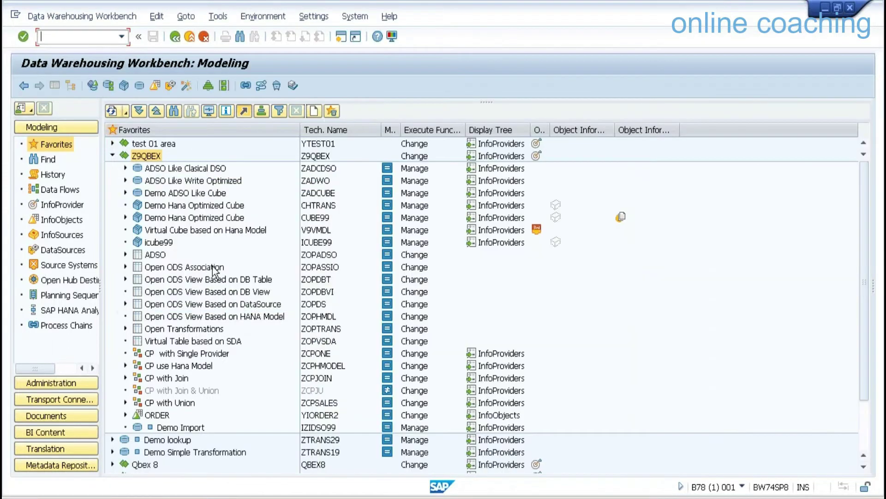
Create DataStore object zdnls 'Demo NLS' in InfoArea Z9QBEX.
right_click(154, 162)
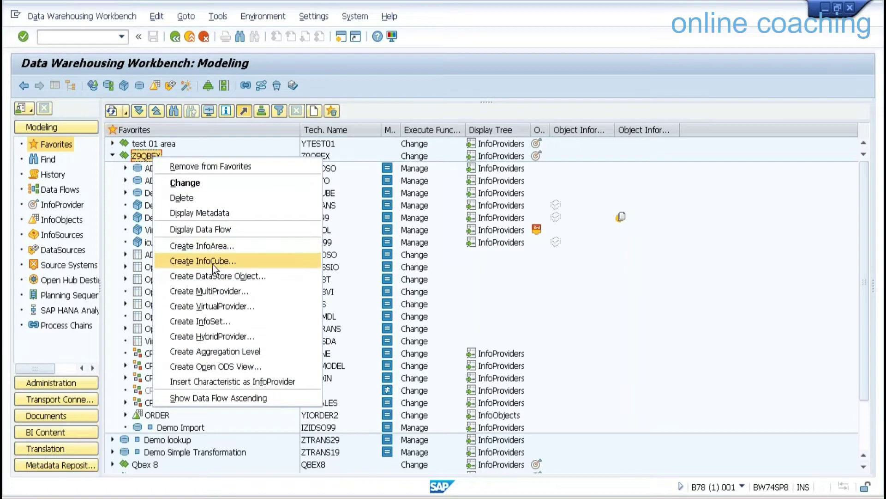
click(231, 277)
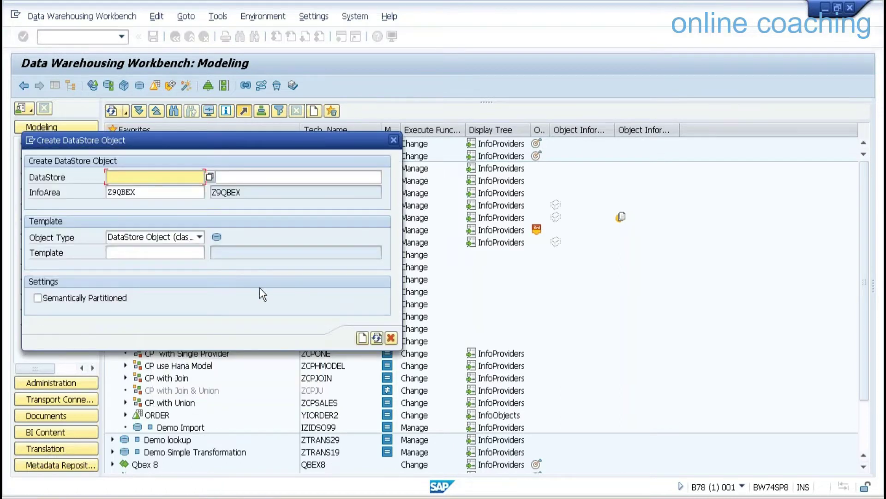
text(zdnls)
key(Tab)
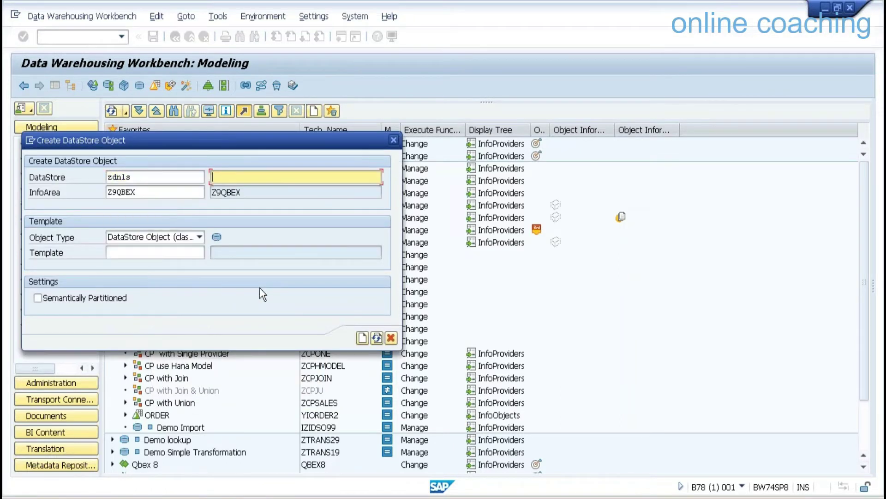
text(Demo)
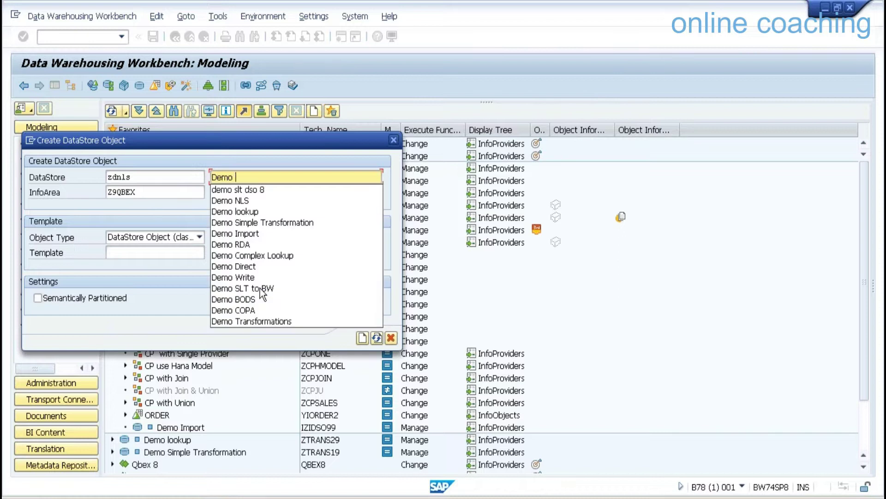
text( NLS)
key(Return)
click(167, 253)
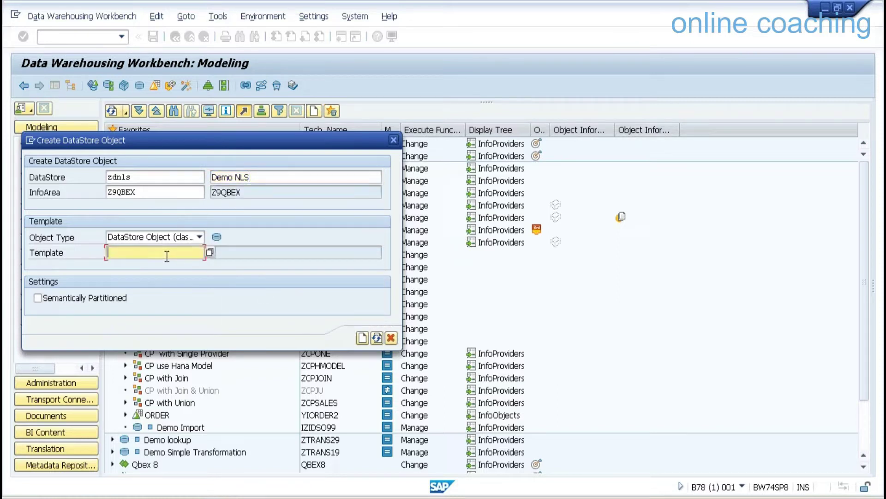
click(361, 339)
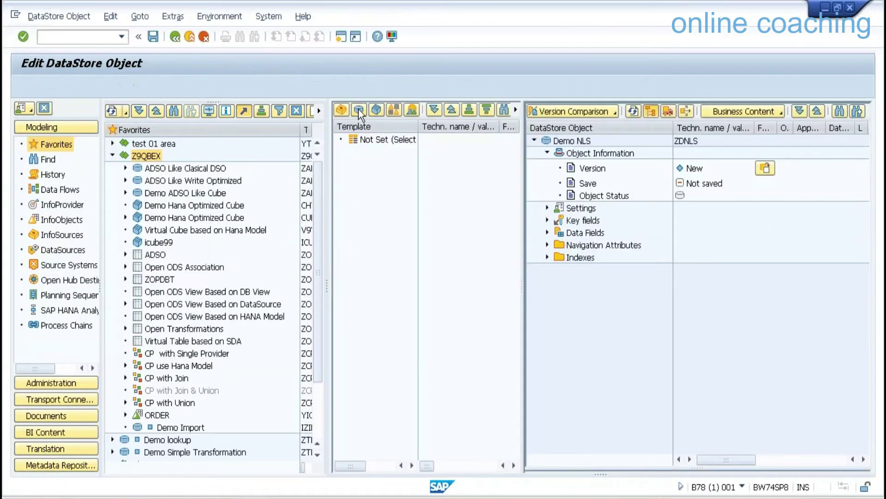
Choose SWDSS0, searched across all InfoAreas, as the template DataStore object.
click(358, 110)
click(294, 97)
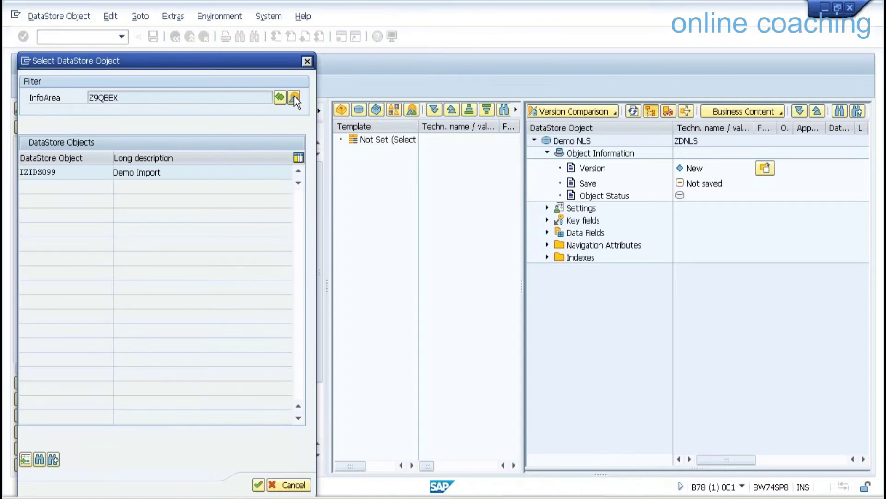
click(39, 459)
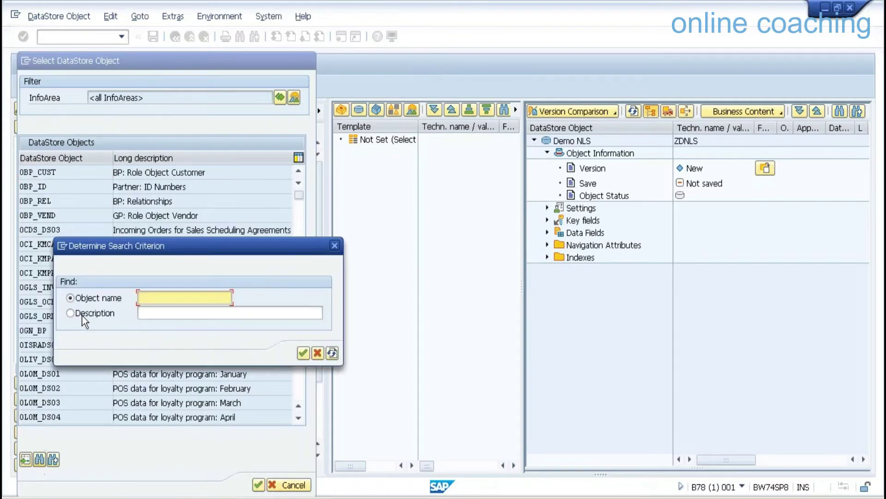
text(SWDSS0)
key(Return)
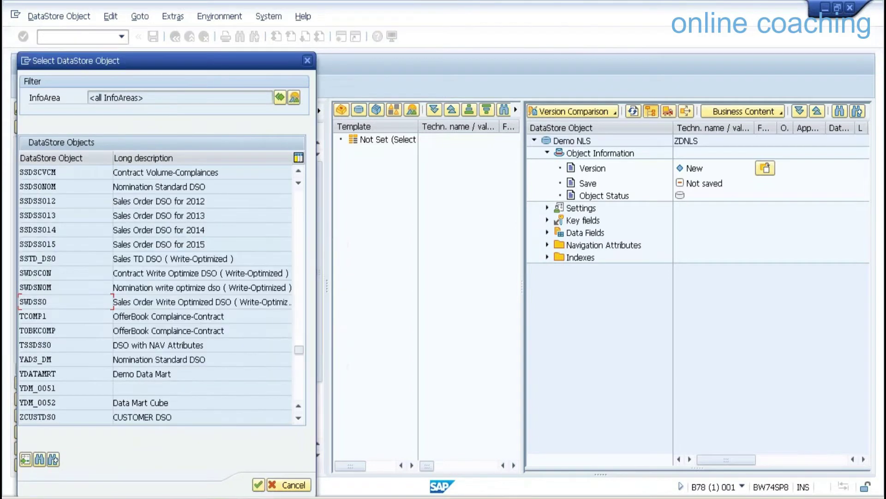
double_click(54, 306)
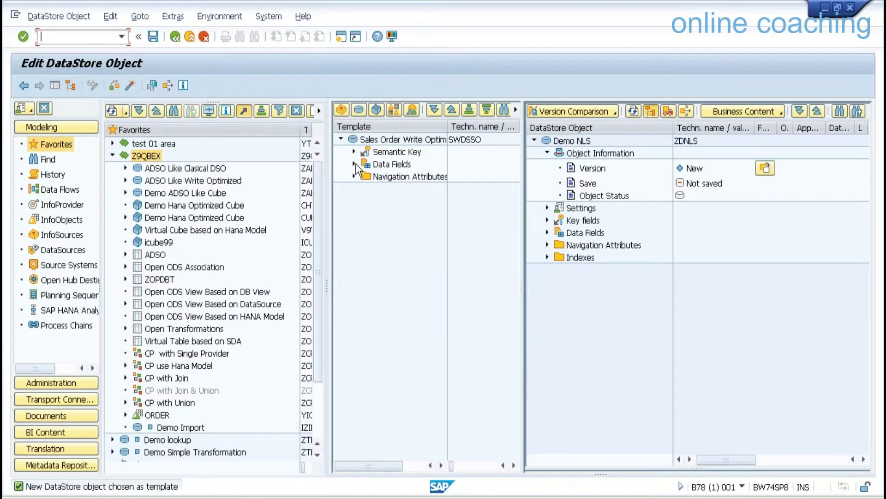
Try dragging all fourteen template data fields at once, dismissing the same-type-only warning.
click(354, 151)
click(409, 164)
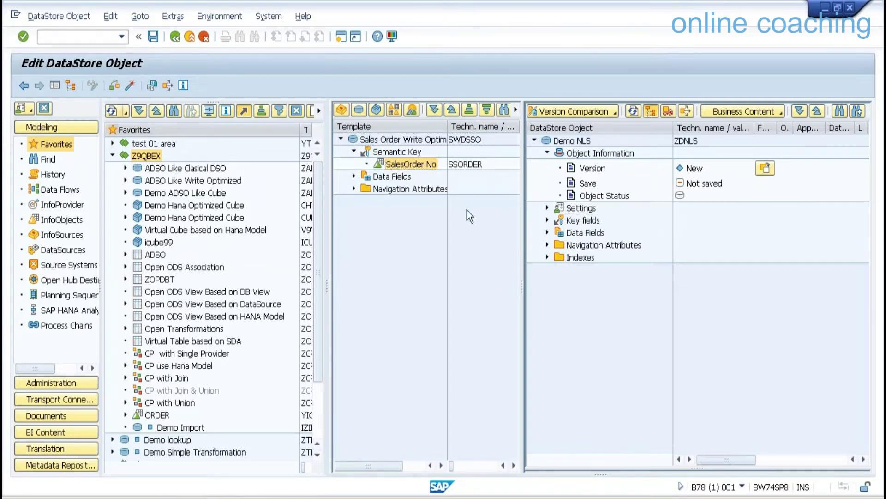
click(355, 176)
click(409, 188)
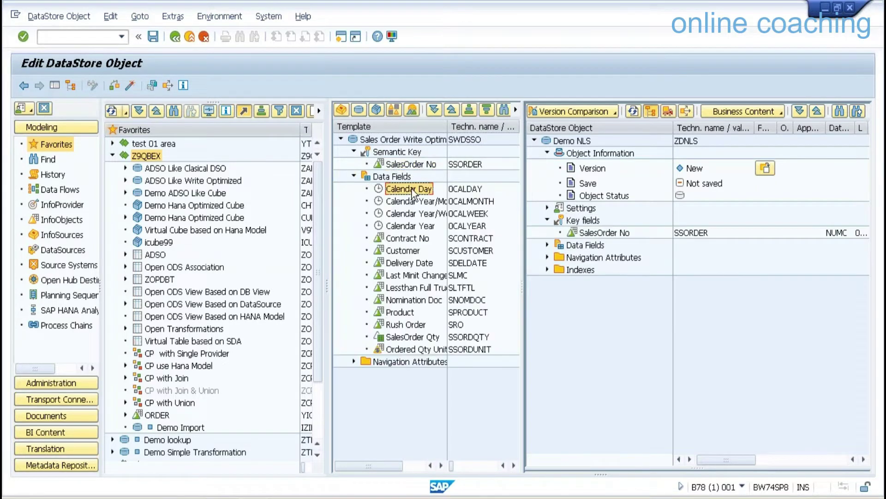
shift+click(431, 349)
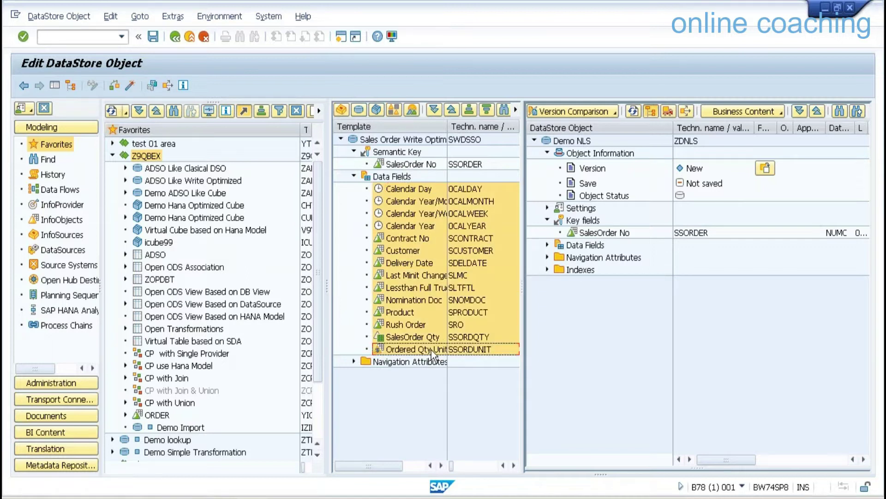
drag(418, 188, 585, 246)
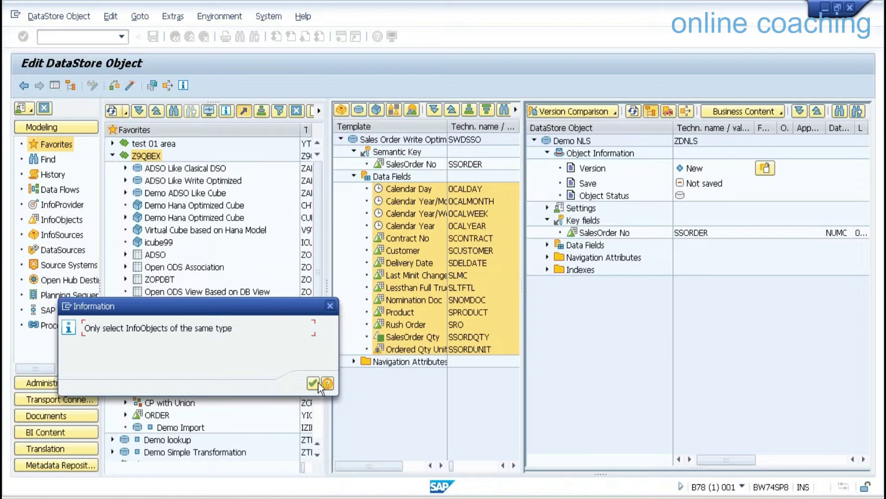
click(313, 383)
click(393, 300)
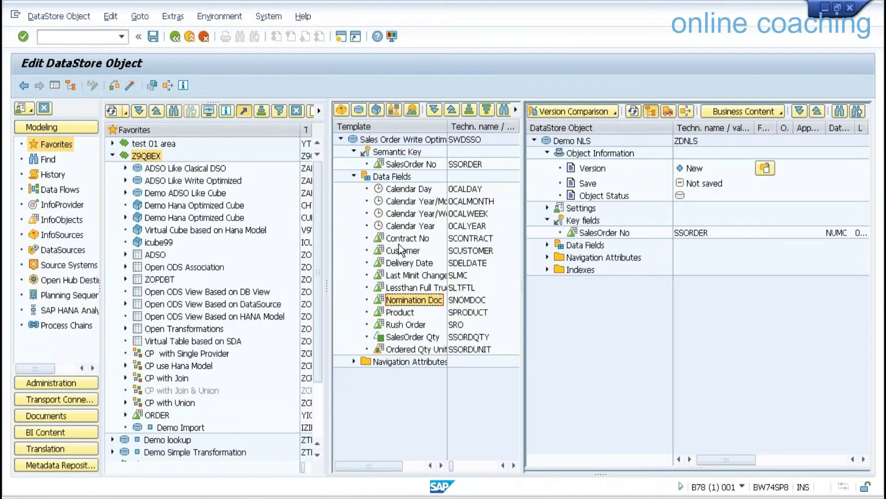
Add the four calendar fields, eight characteristics and SalesOrder Qty to Demo NLS.
click(407, 188)
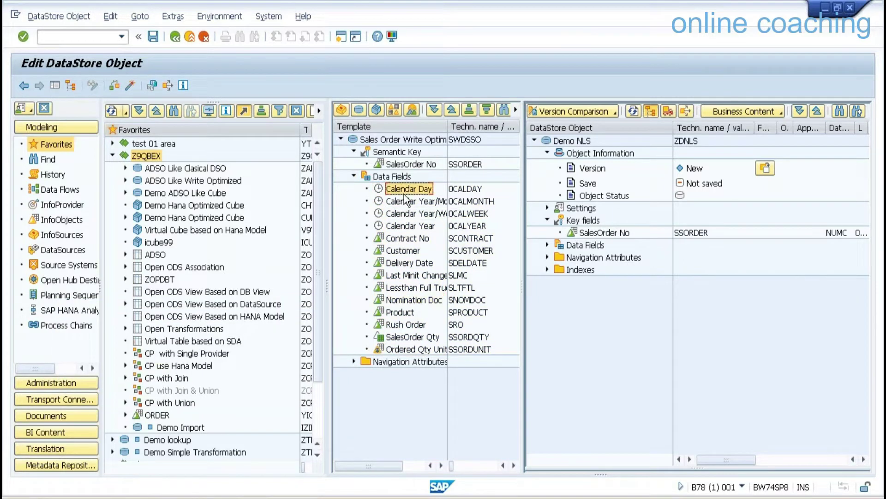
shift+click(414, 225)
drag(414, 225, 597, 250)
click(414, 239)
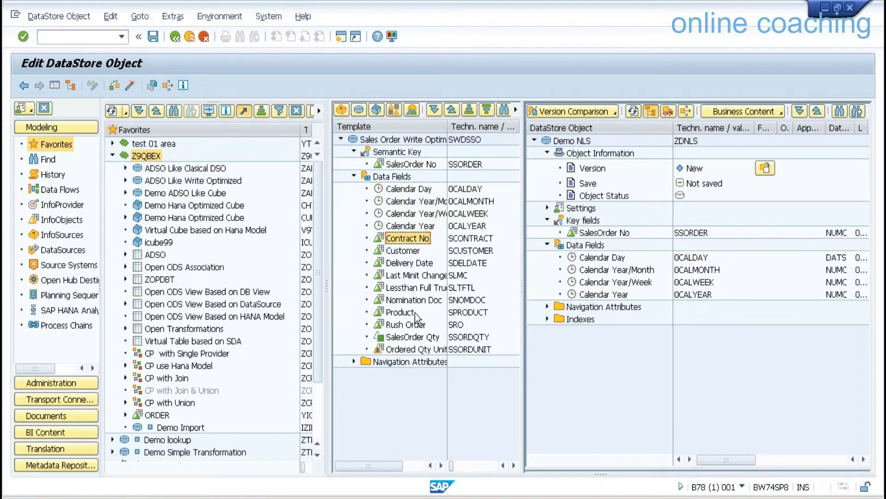
shift+click(409, 324)
drag(409, 237, 604, 244)
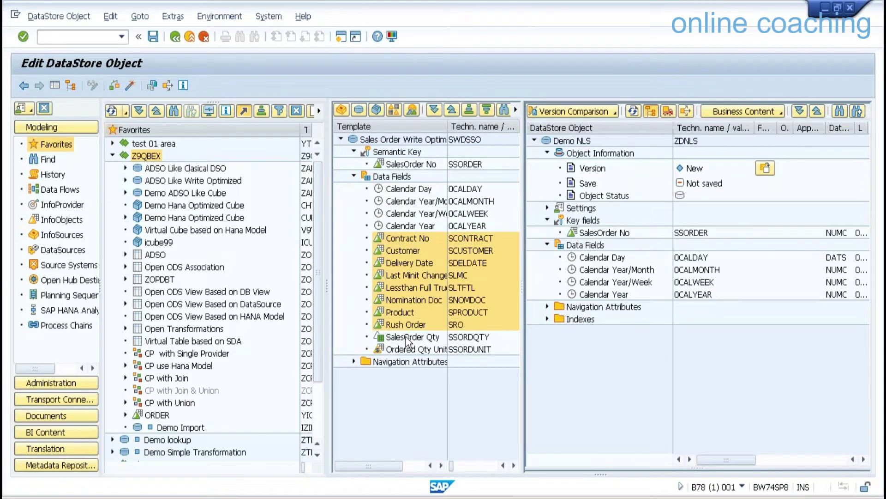
click(413, 337)
drag(412, 337, 586, 246)
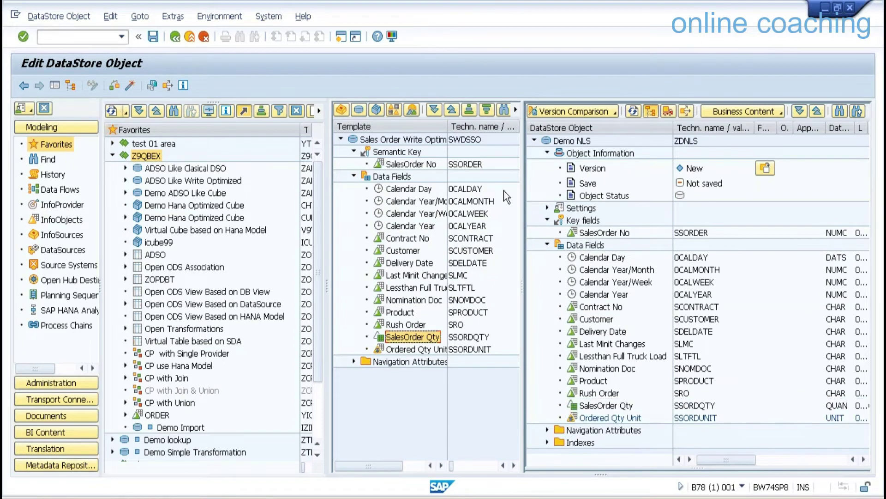
Activate the Demo NLS DataStore object and exit the editor.
click(547, 208)
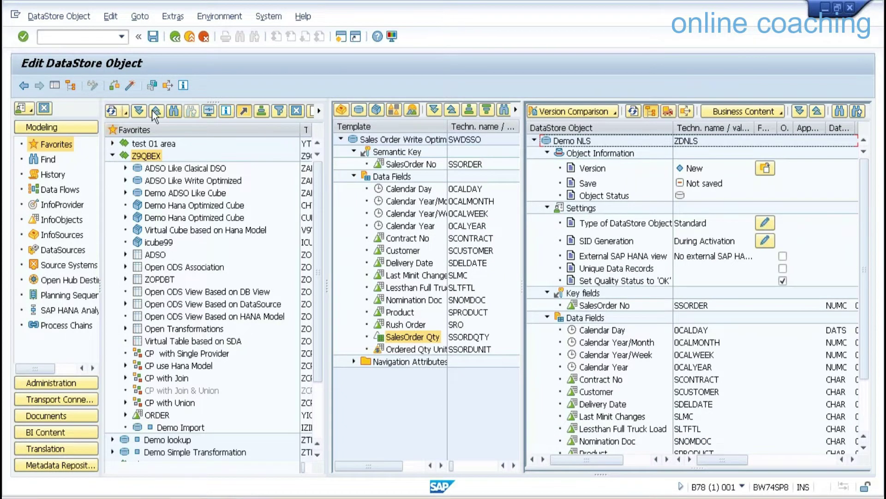
click(130, 85)
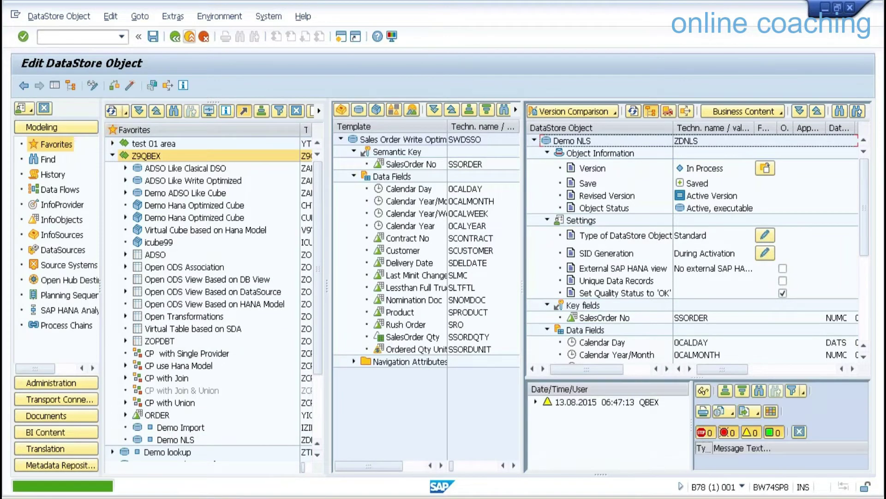
click(189, 36)
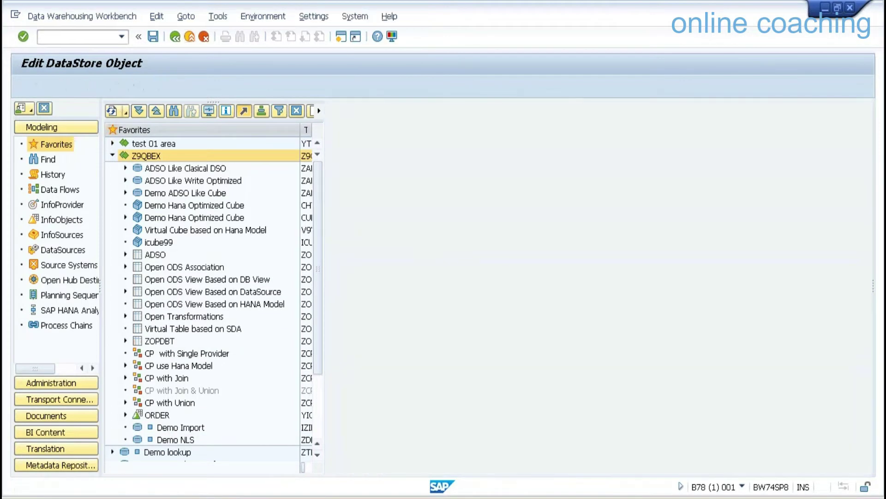
Create a transformation from DataStore SWDSS0 into Demo NLS, activate it, and exit.
click(187, 439)
right_click(187, 439)
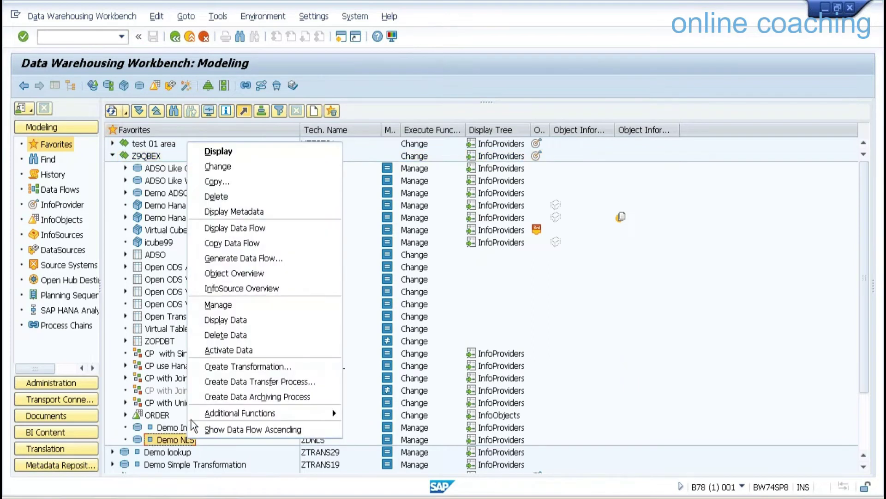
click(233, 363)
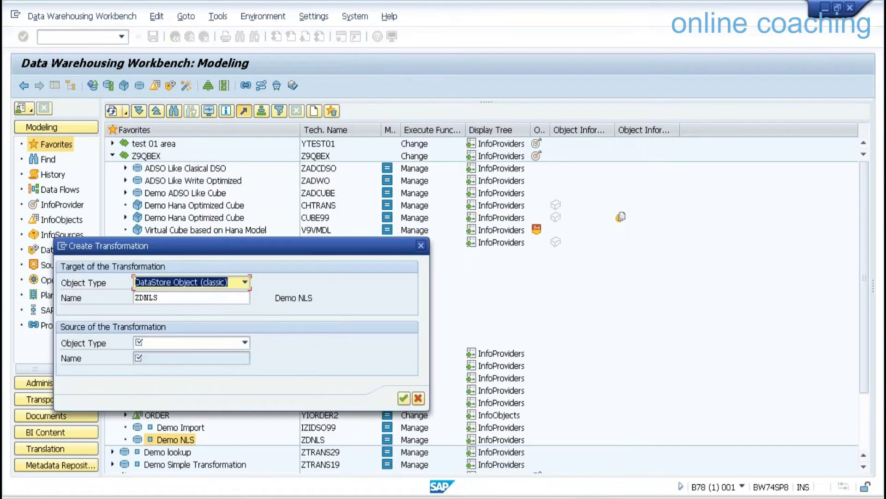
click(207, 339)
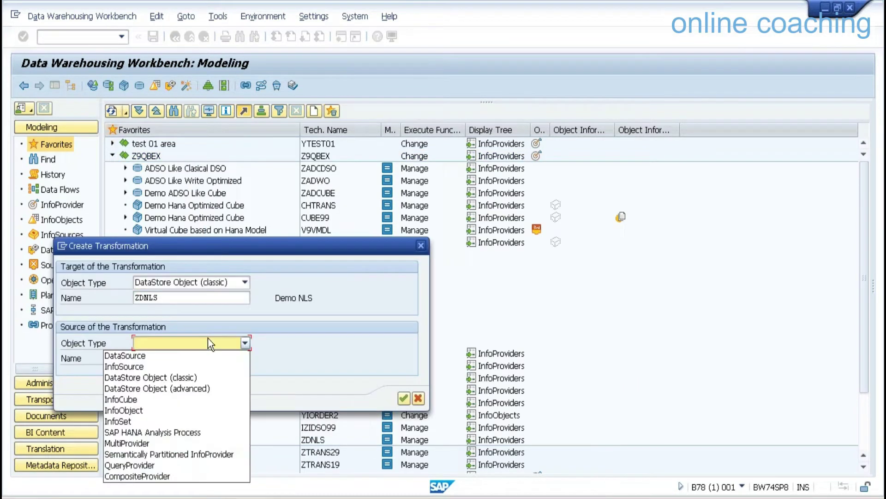
click(180, 378)
click(173, 359)
text(SWDSS0)
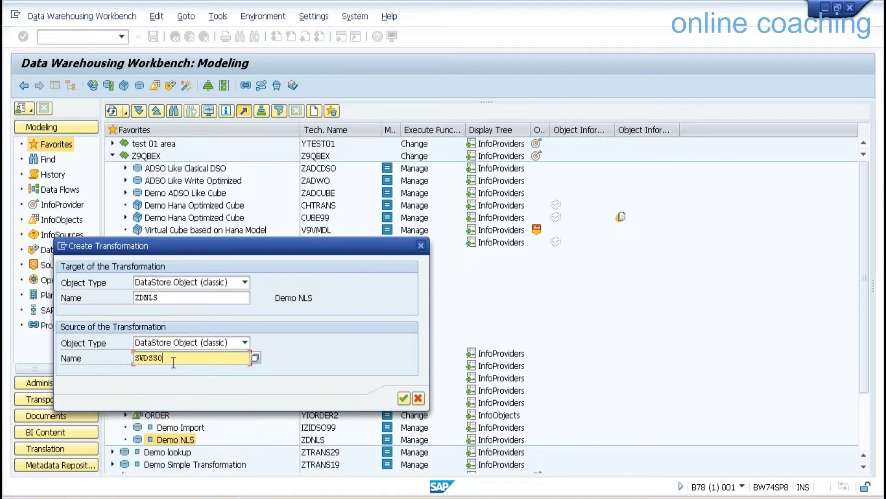
key(Return)
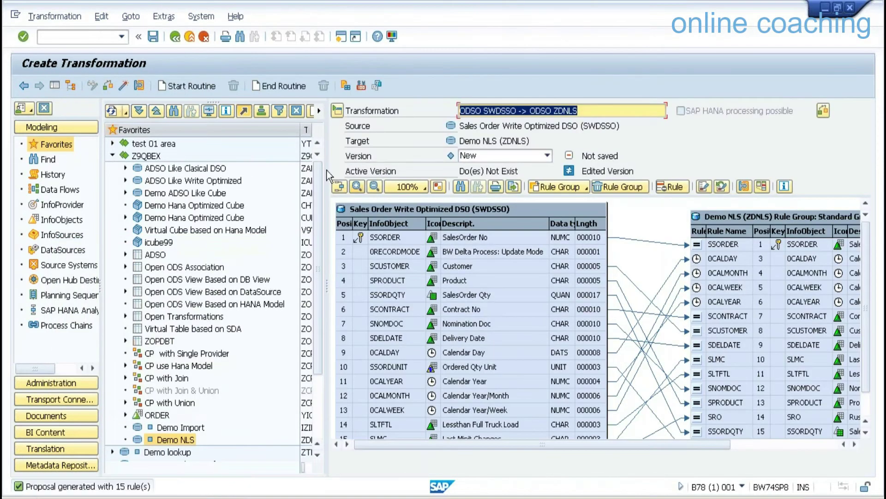
click(123, 85)
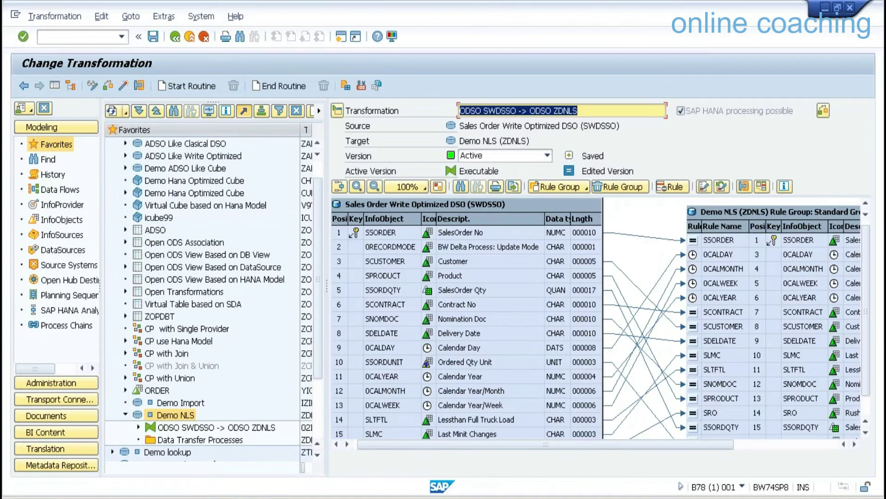
click(190, 36)
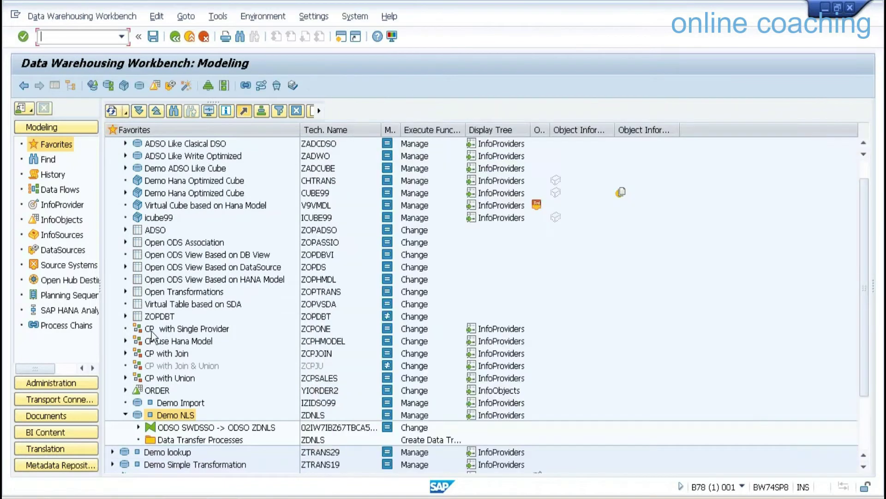
Create and activate a data transfer process from SWDSSO to ZDNLS, then execute it.
right_click(176, 440)
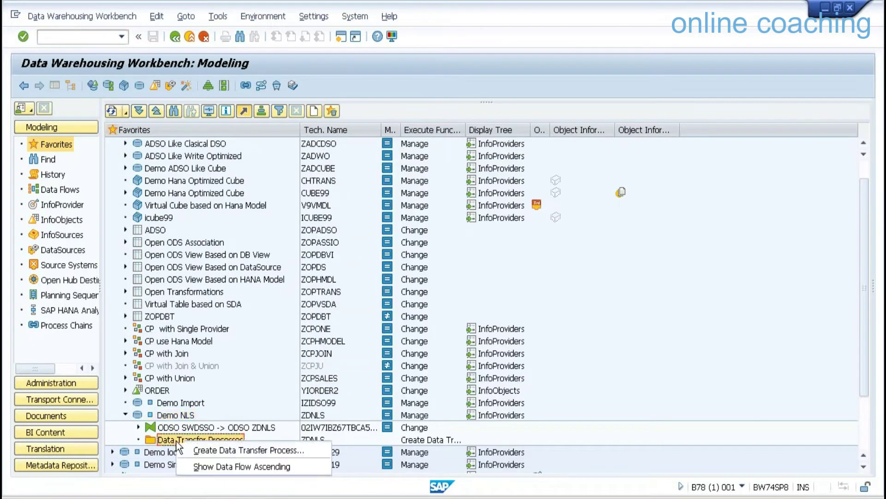
click(217, 447)
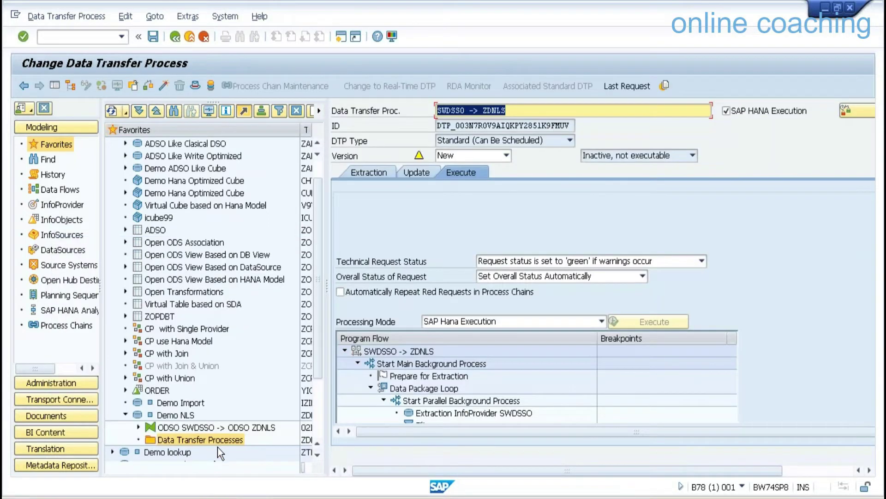
click(165, 85)
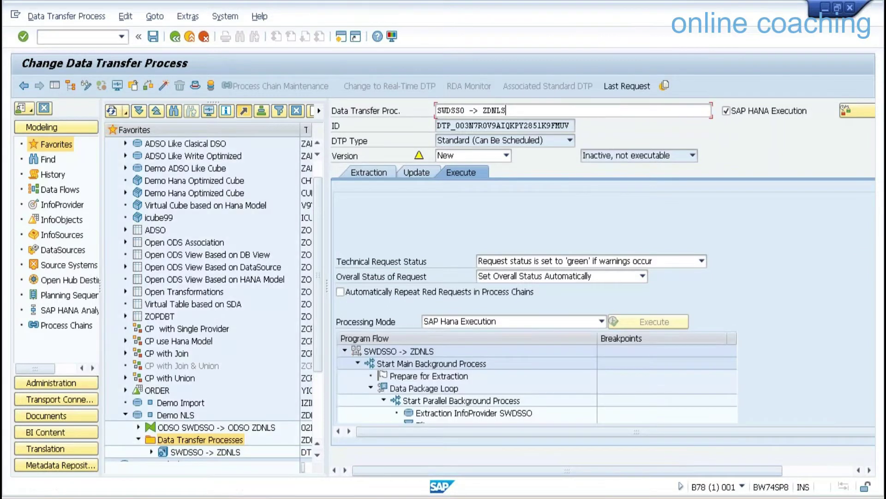
click(660, 322)
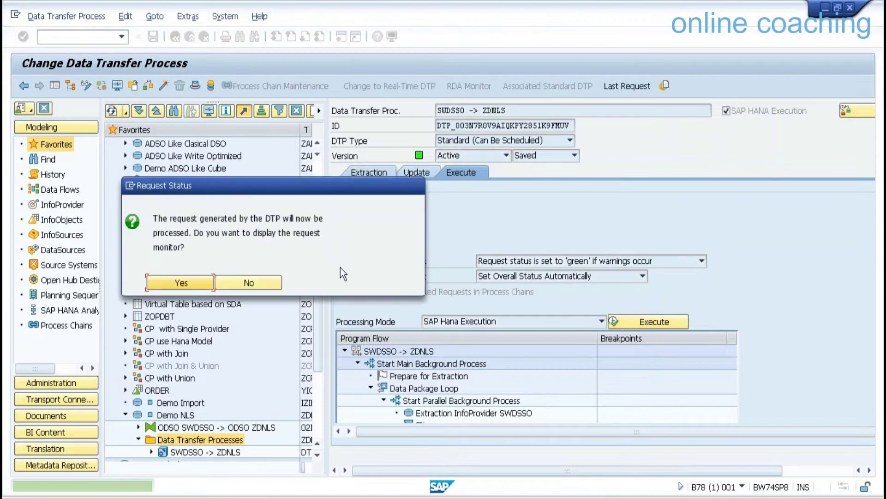
Confirm in the monitor that request 604 loaded 49 records, then return to the workbench.
click(200, 283)
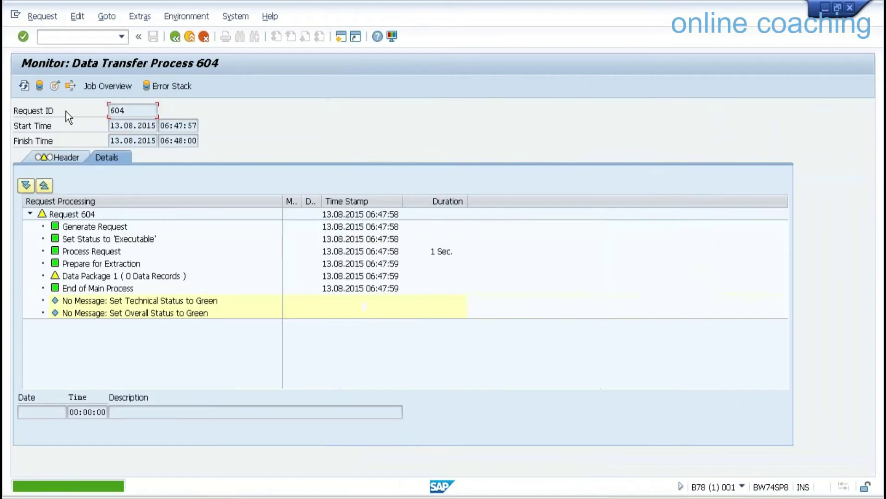
click(24, 87)
click(24, 86)
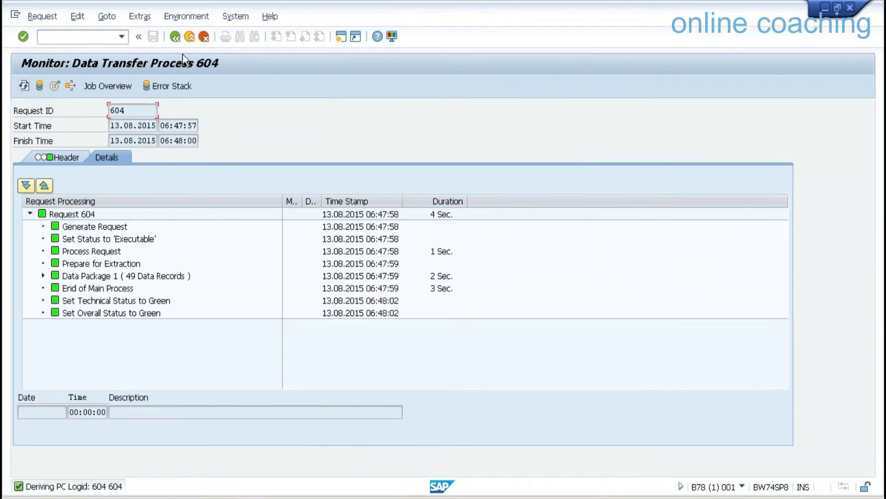
click(190, 37)
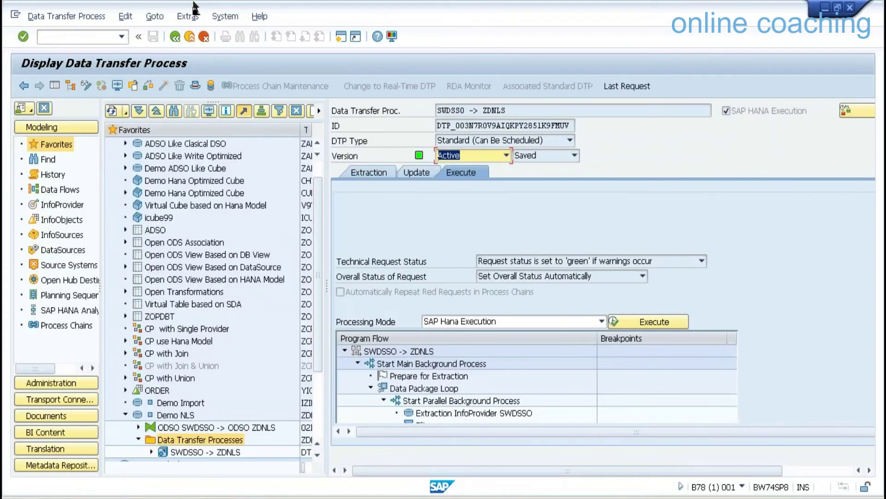
click(191, 38)
right_click(185, 415)
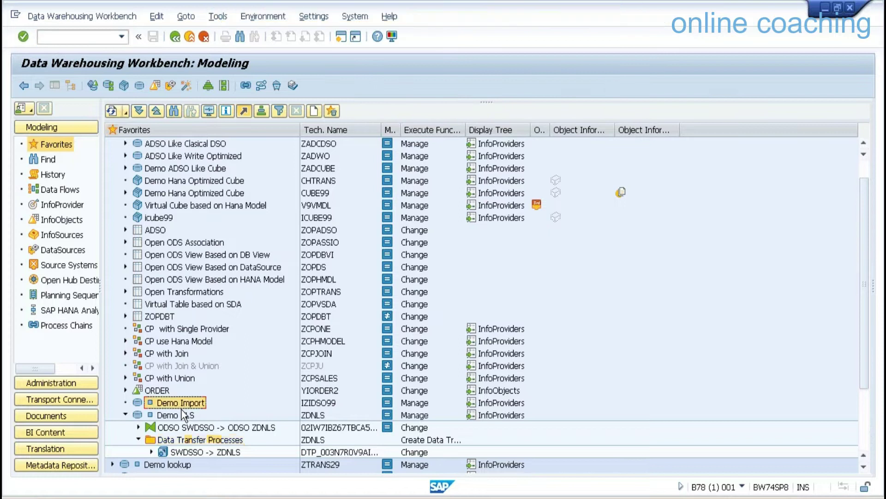
Activate loaded request 604 in Demo NLS management and confirm the activation finished.
click(174, 418)
right_click(174, 418)
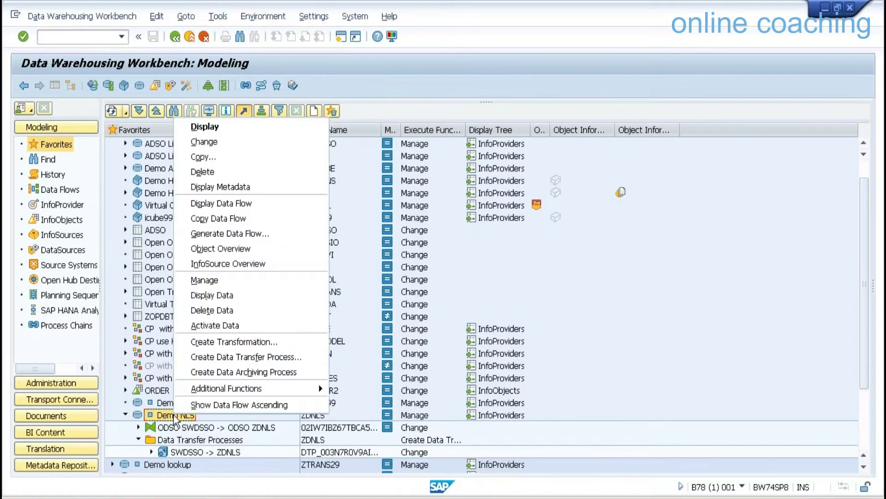
click(205, 278)
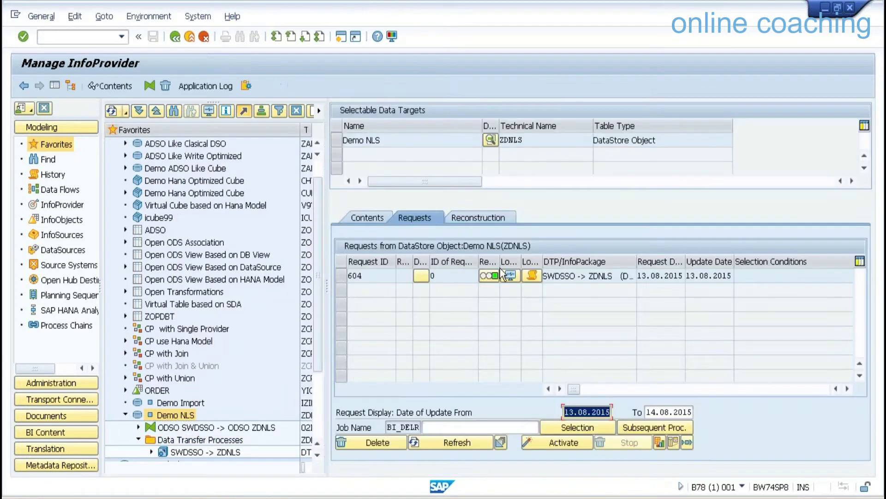
click(339, 275)
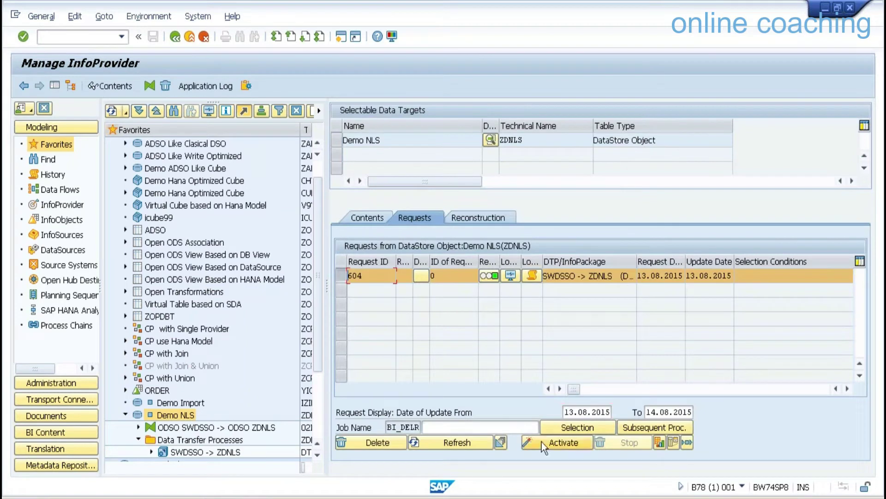
click(26, 167)
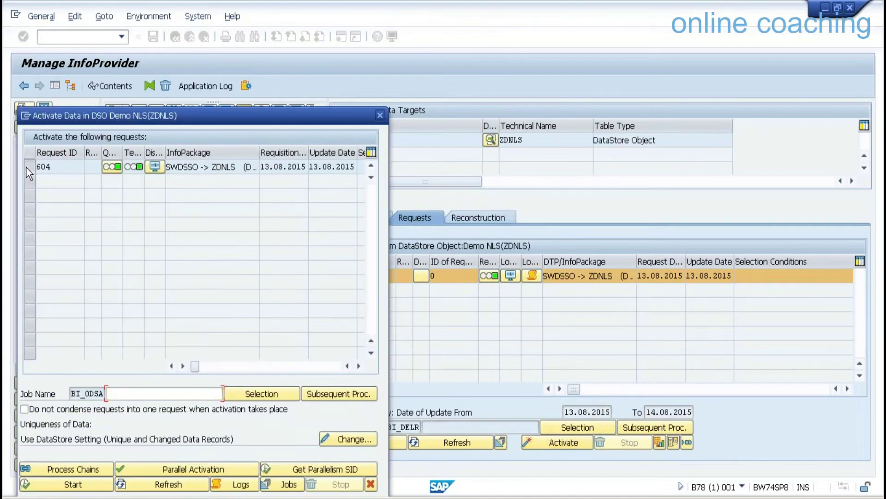
click(99, 487)
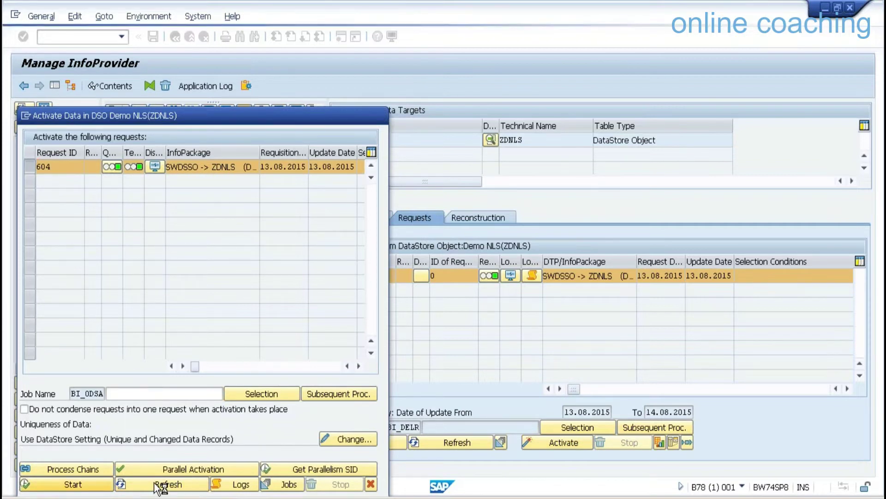
click(119, 483)
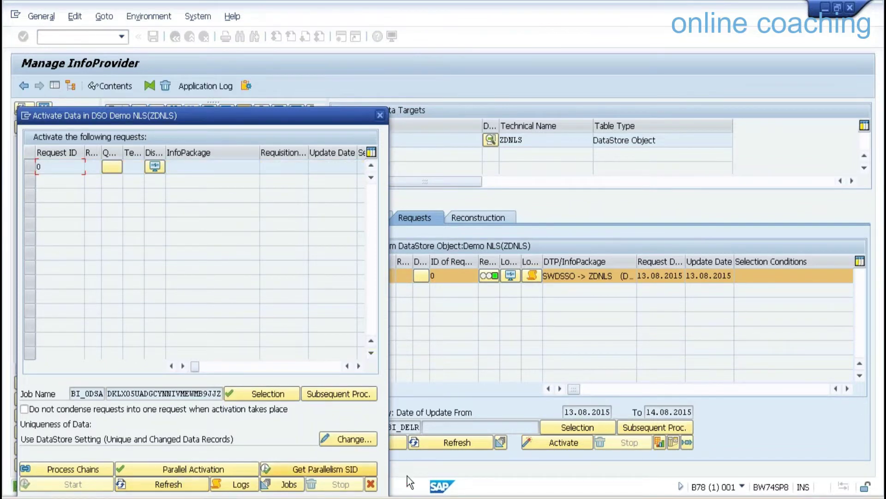
click(370, 484)
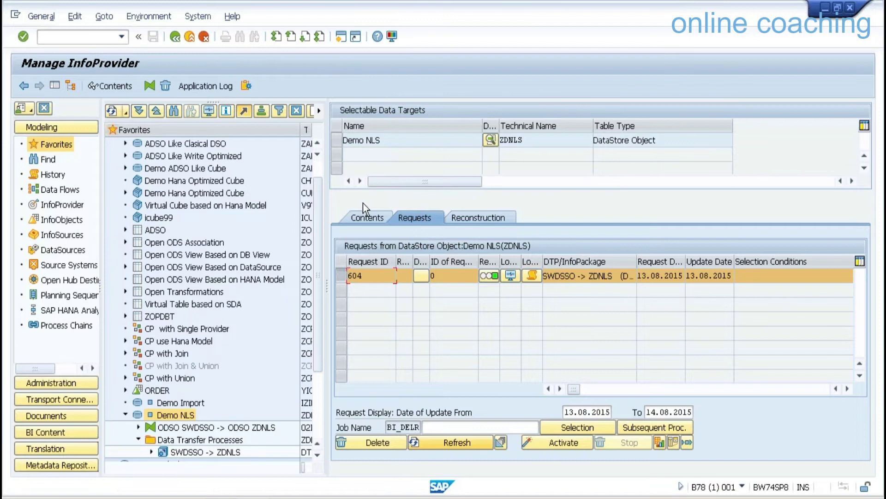
click(359, 220)
List ZDNLS active data sorted by CALYEAR and review the 2012–2015 year groups.
click(530, 410)
click(24, 84)
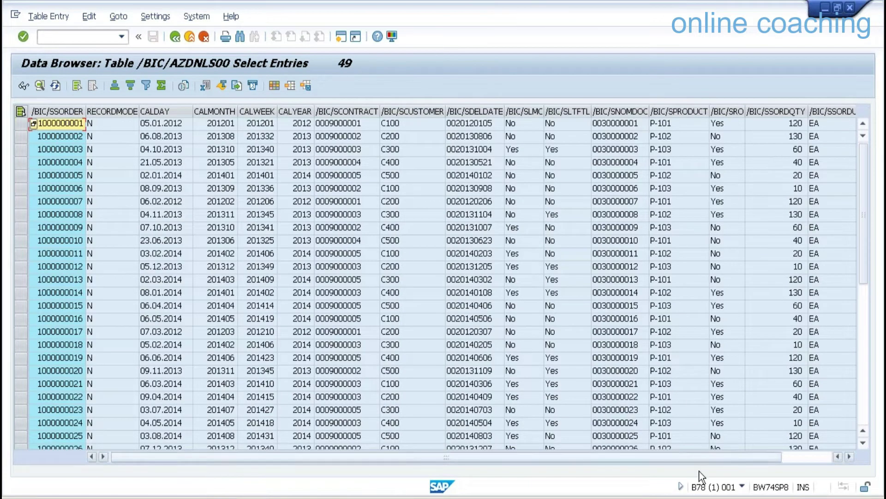
click(809, 462)
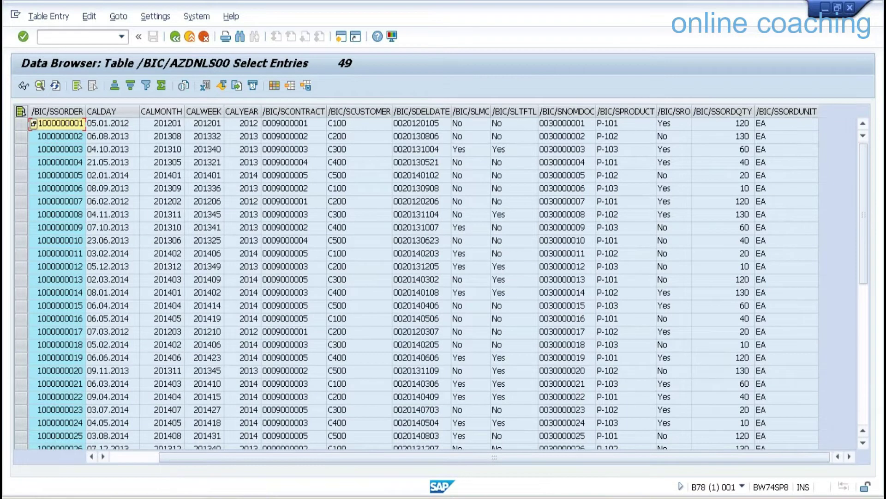
click(241, 112)
click(115, 85)
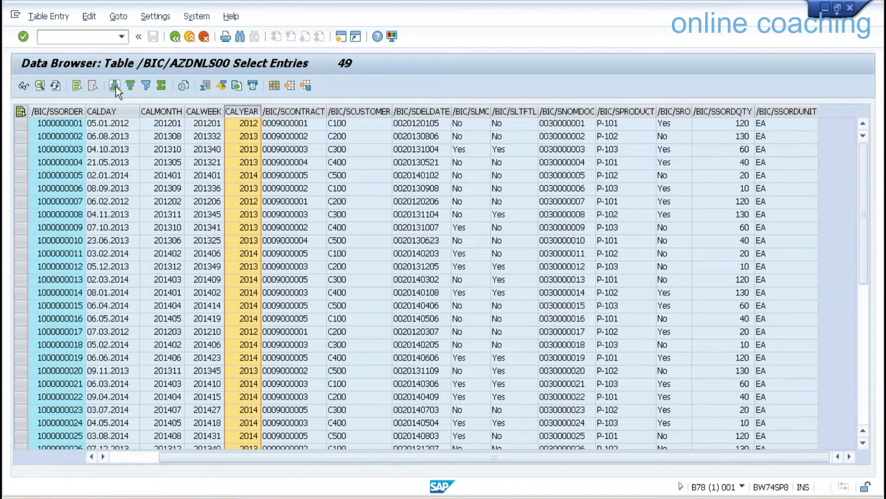
click(247, 127)
click(253, 163)
click(253, 294)
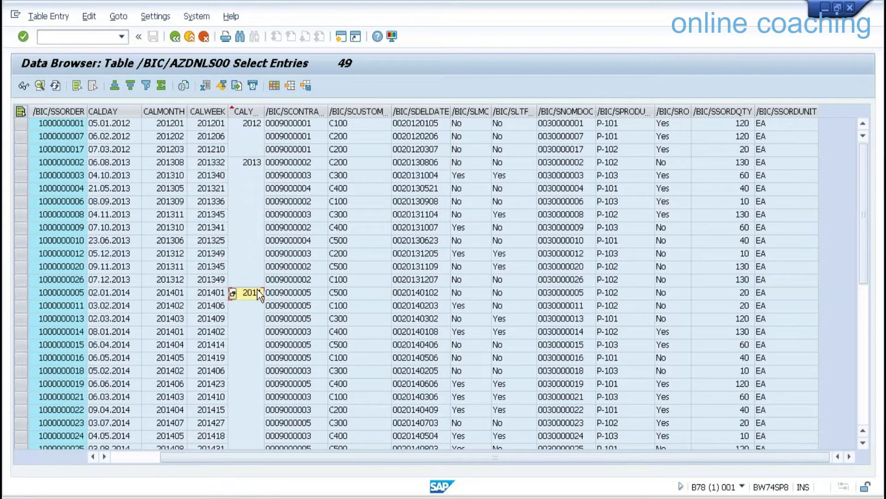
click(866, 395)
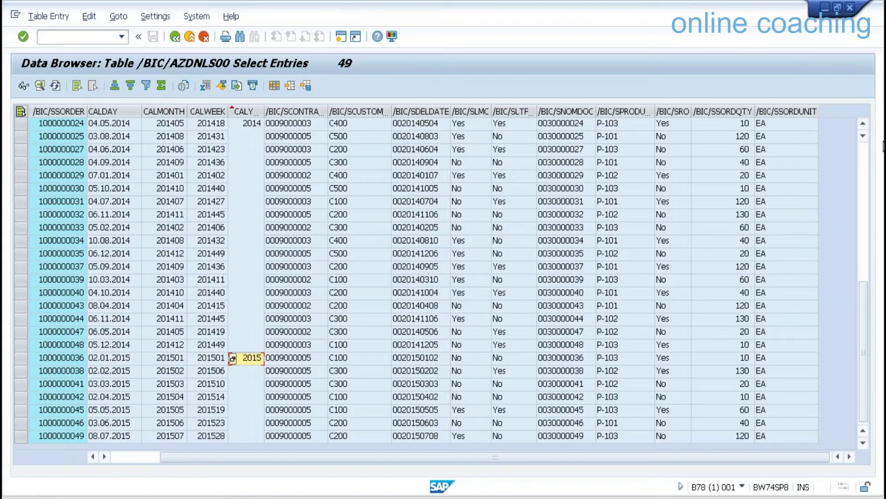
click(860, 148)
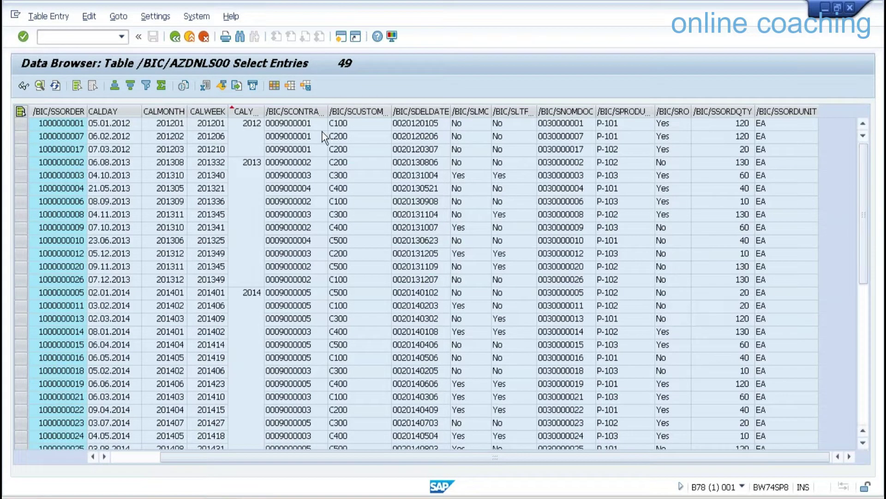
Go back three screens to the Data Warehousing Workbench modeling view.
click(189, 37)
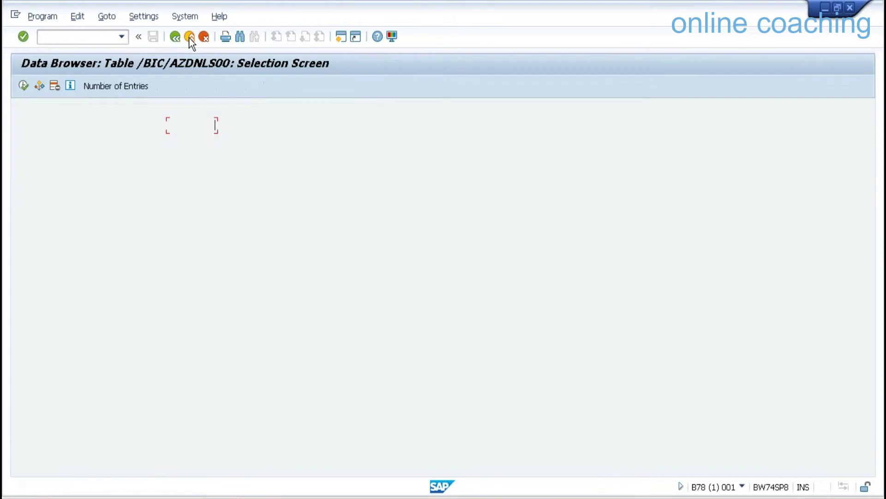
click(190, 37)
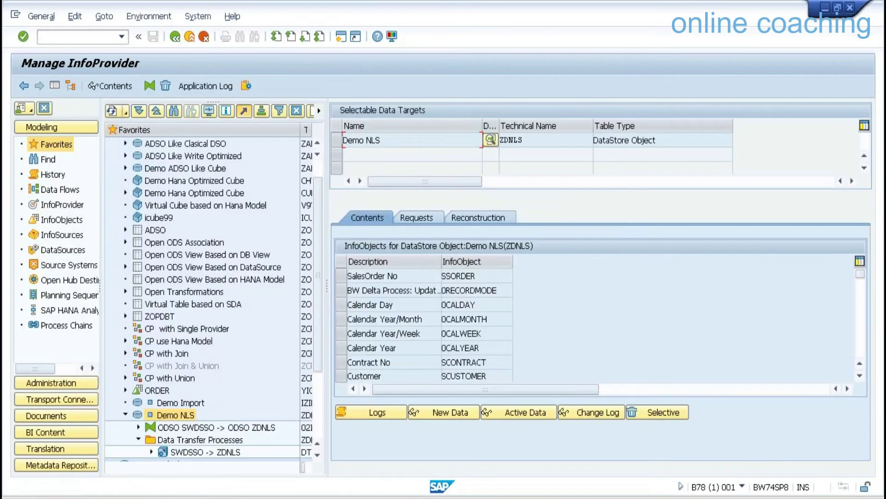
click(189, 37)
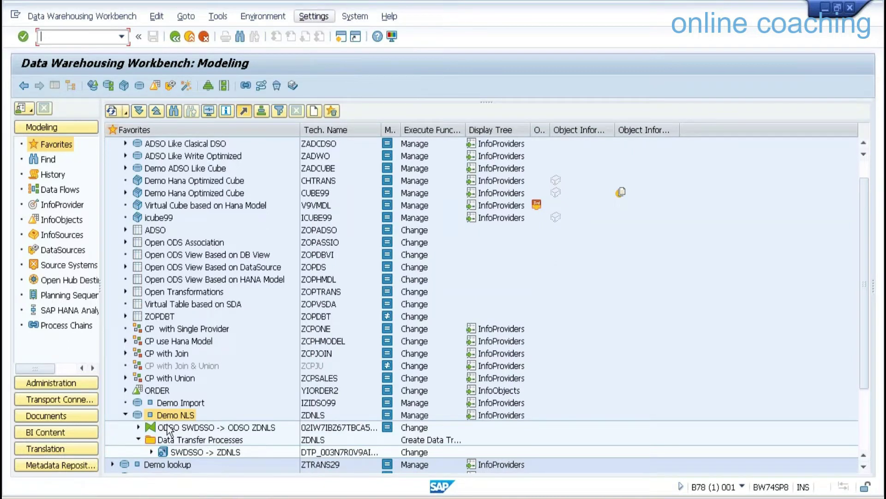
Create a non-ADK data archiving process for Demo NLS using near-line connection ZNLSCON.
right_click(179, 412)
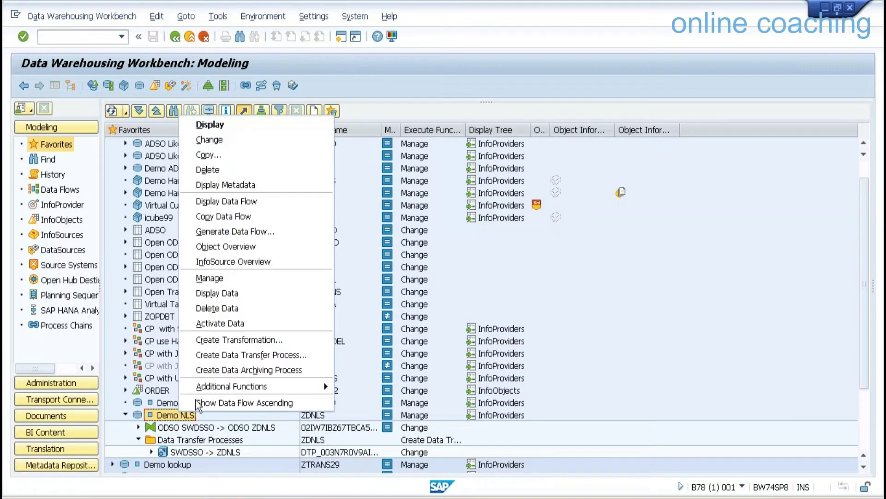
click(286, 370)
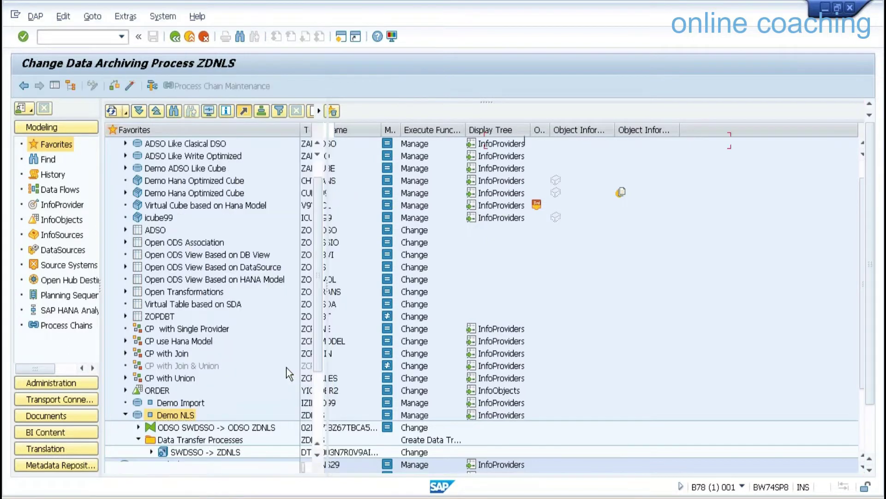
click(376, 232)
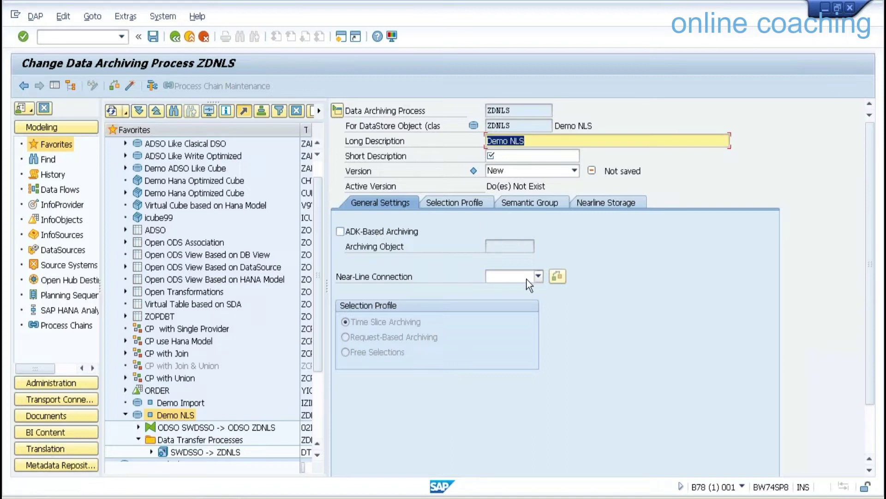
click(539, 277)
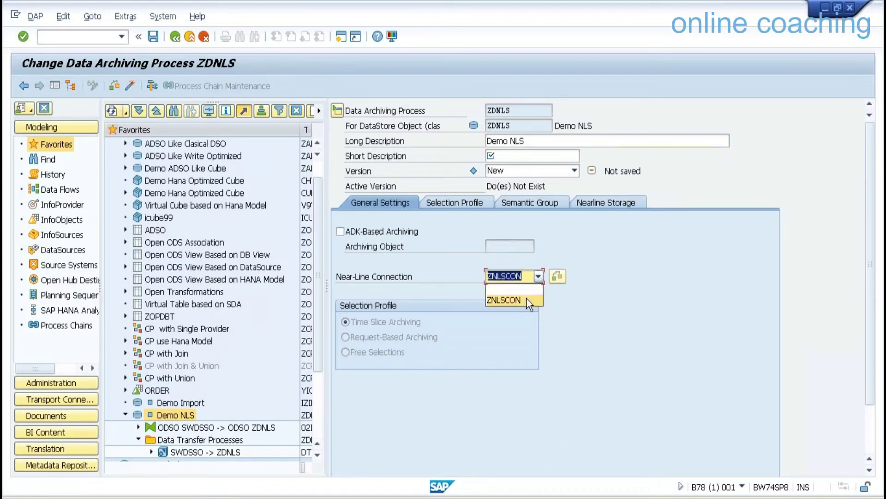
click(536, 293)
click(557, 276)
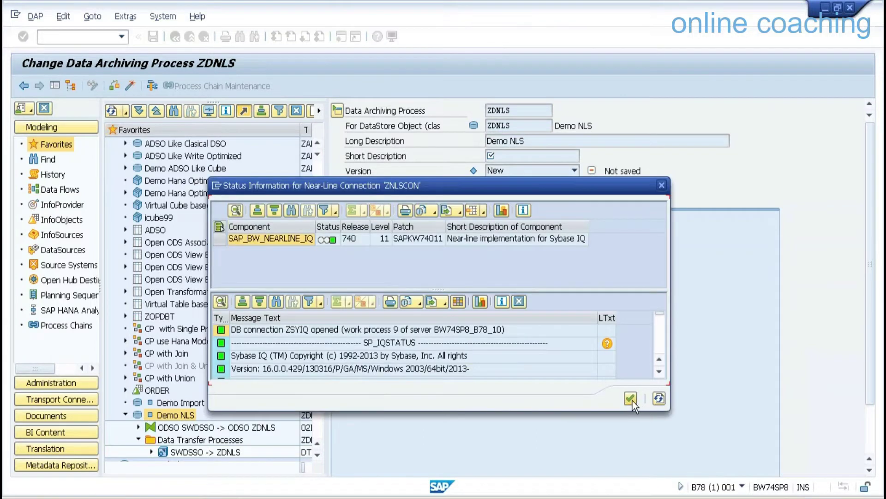
click(630, 398)
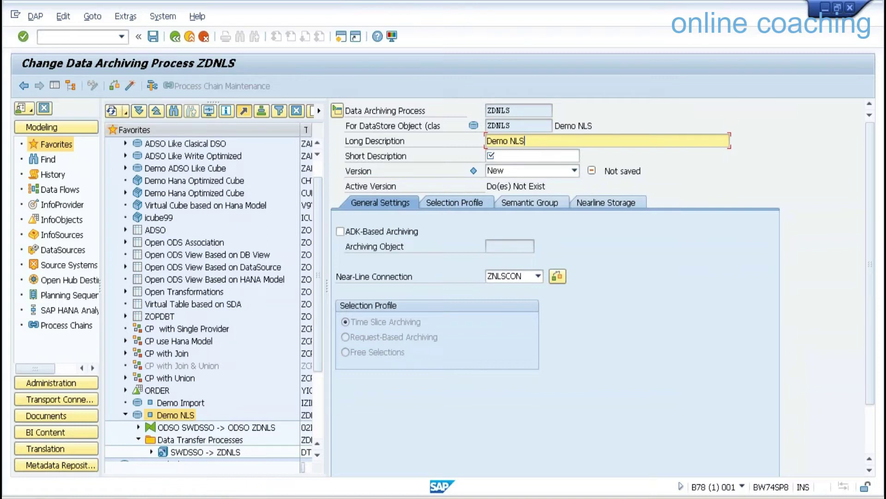
Enter short description Demo NLS, time-slice by 0CALYEAR as primary partitioning, and activate.
click(512, 161)
text(Demo NLS)
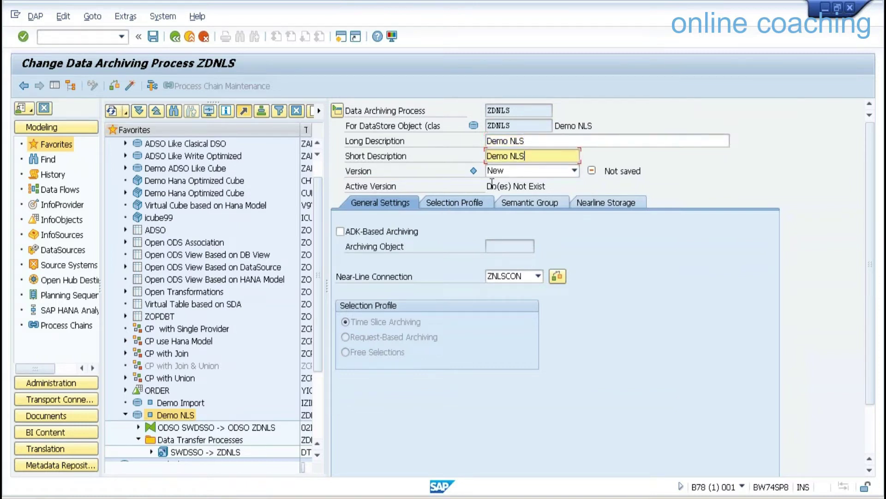
click(451, 202)
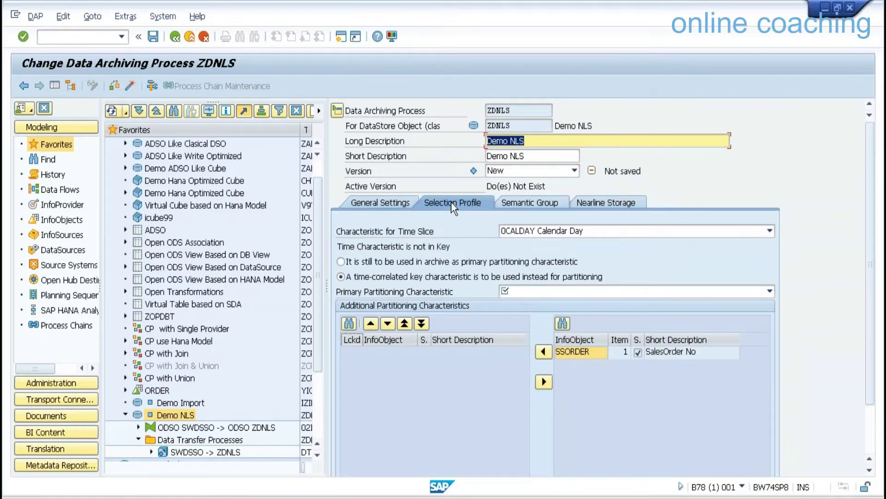
click(574, 232)
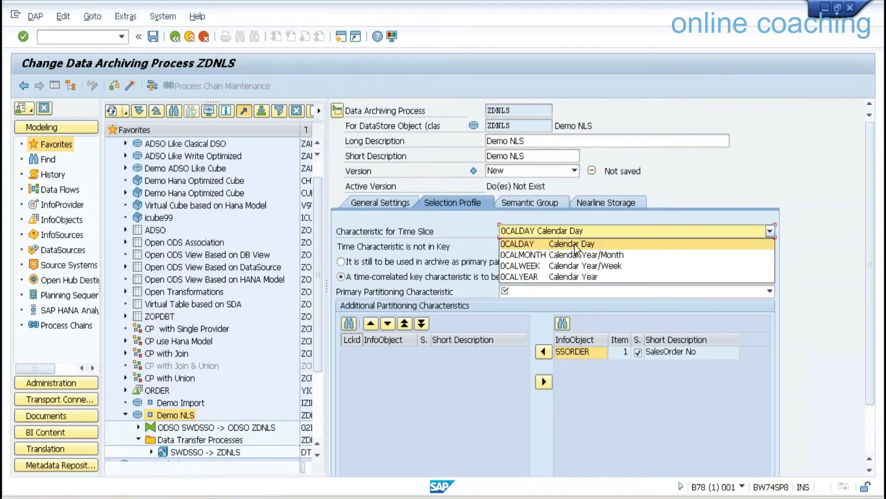
click(564, 276)
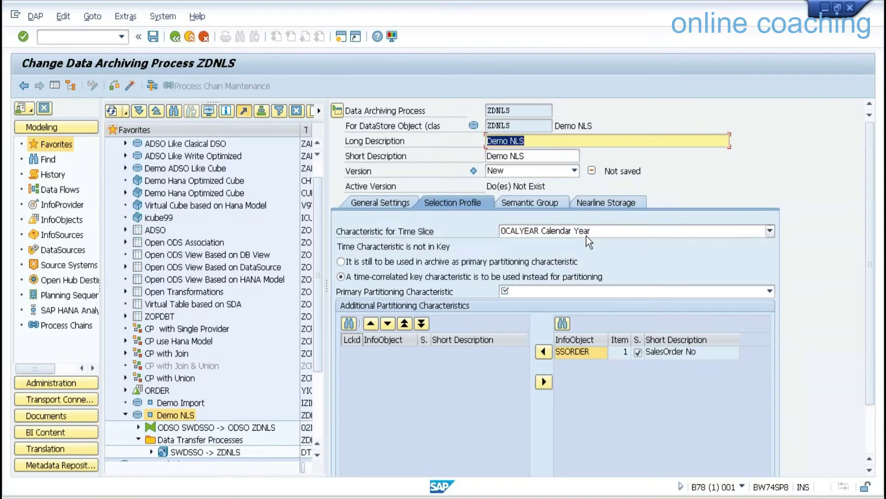
click(436, 261)
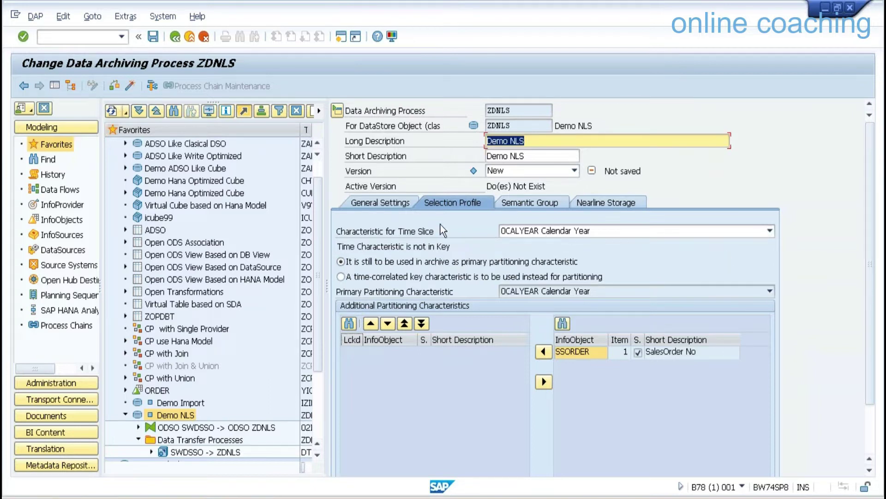
click(526, 201)
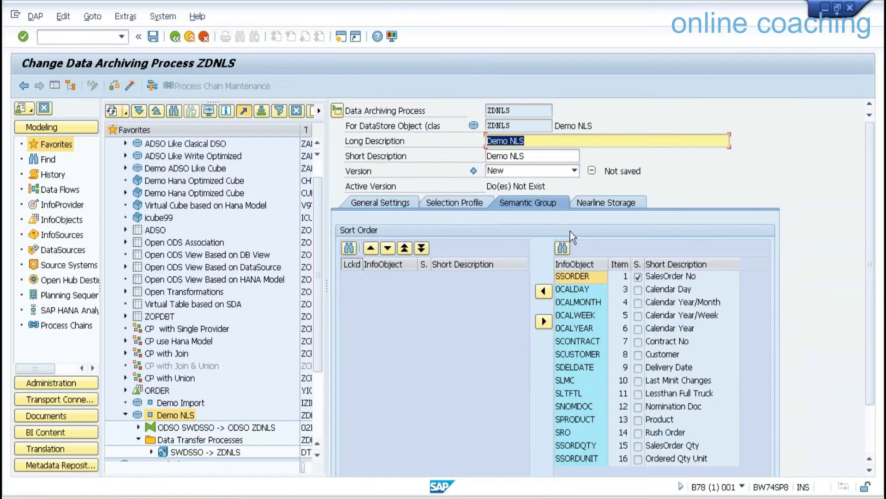
click(609, 202)
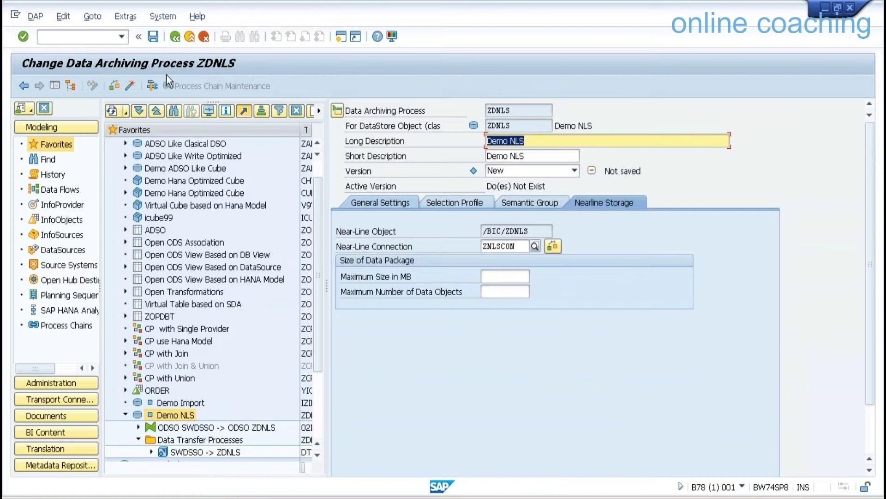
click(130, 87)
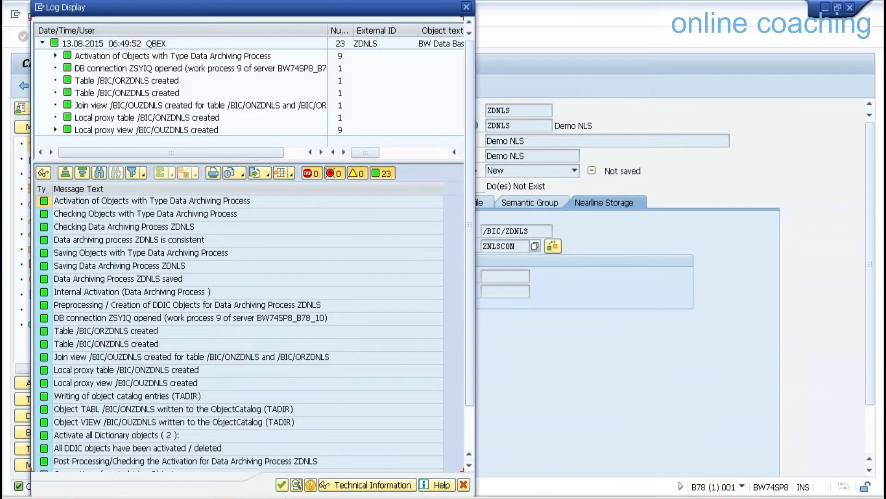
Close the activation log and return via /nrsa1 to the workbench with Z9QBEX expanded.
click(281, 485)
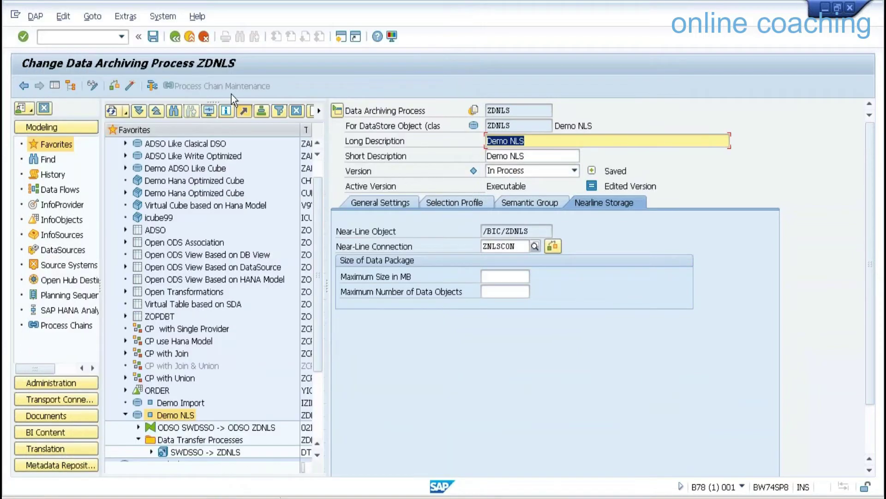
click(189, 36)
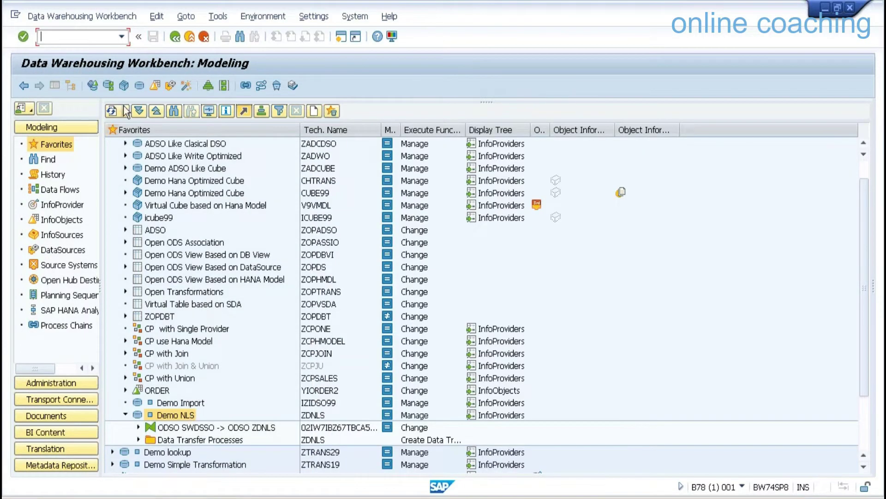
text(/nrsa1)
key(Return)
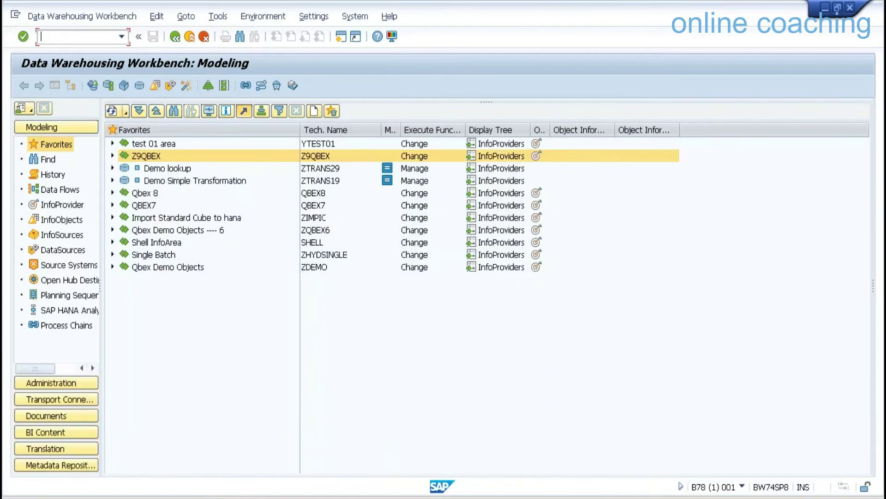
click(112, 156)
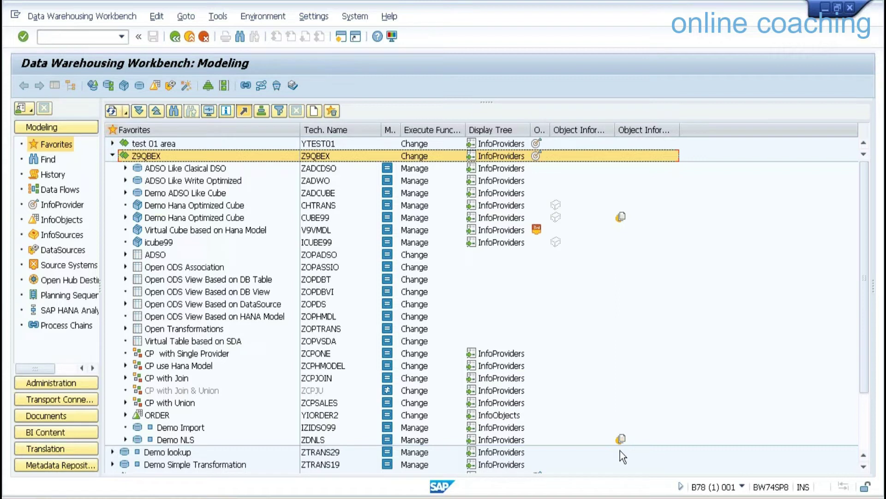
mouse_move(624, 442)
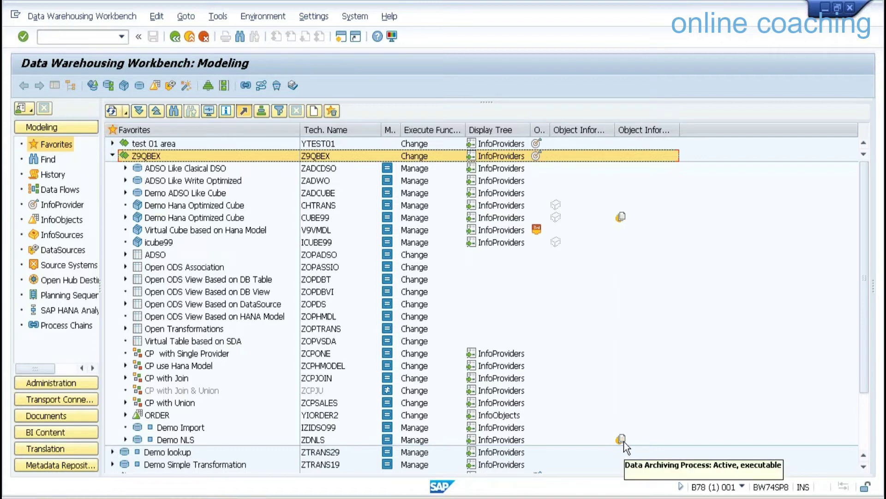
Open Demo NLS management on the Archiving tab with the navigation tree hidden.
click(164, 441)
right_click(165, 441)
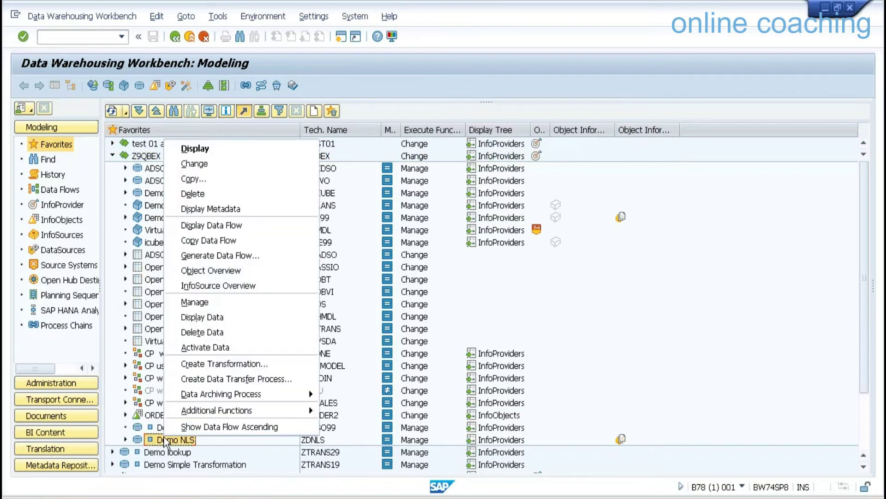
click(203, 302)
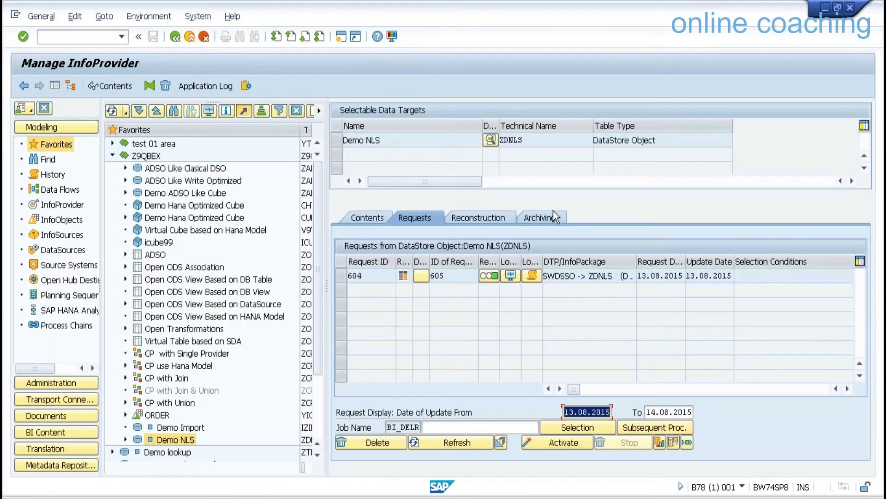
click(552, 220)
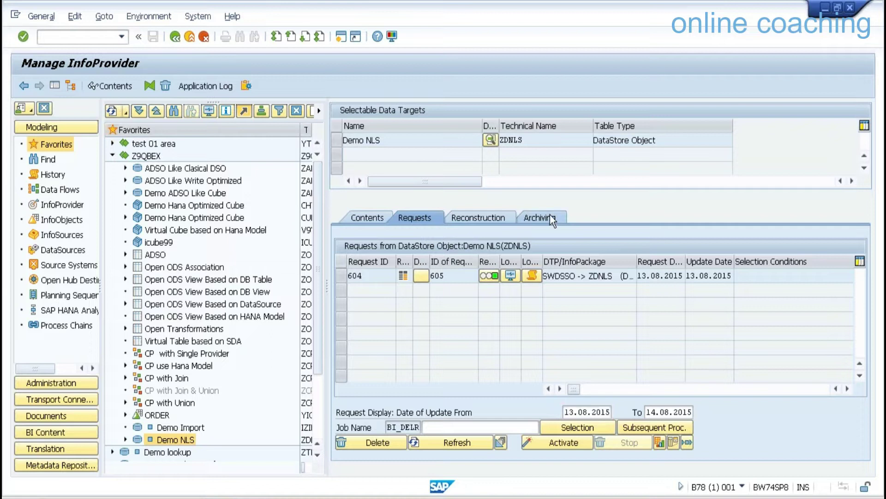
click(55, 86)
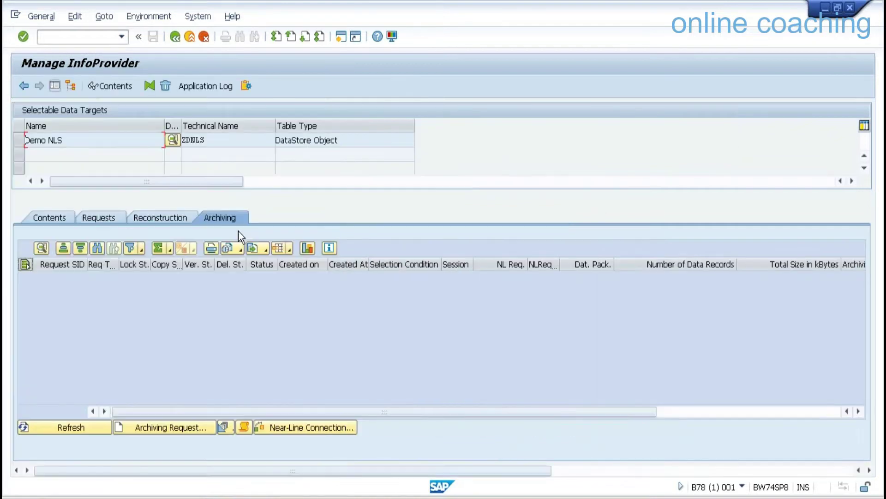
Create an archiving request for Calendar Year 2012 and run it in the background.
click(189, 430)
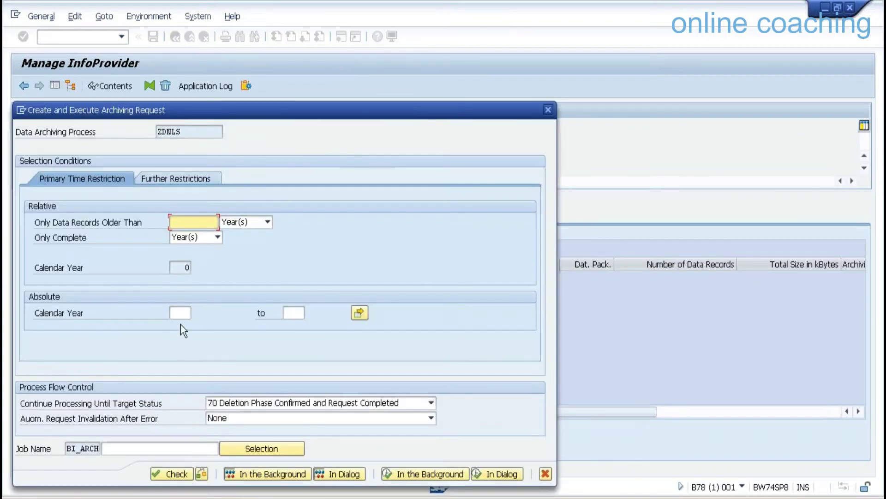
click(179, 311)
text(2012)
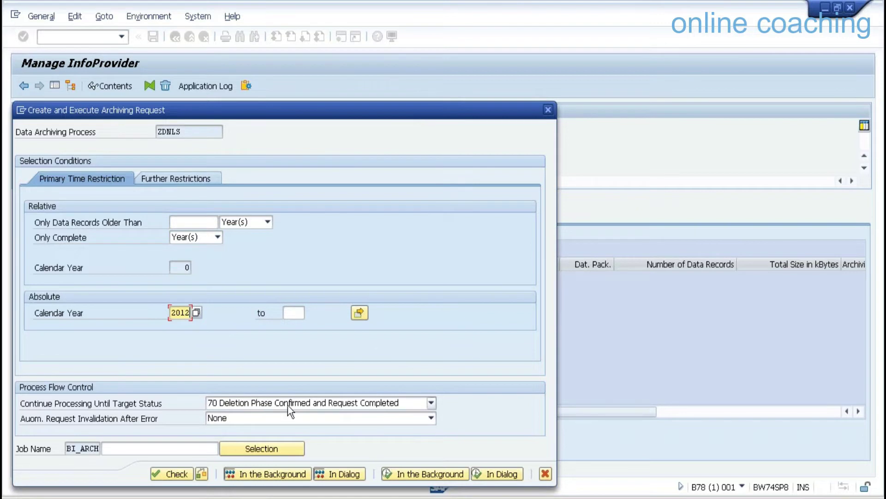
click(422, 473)
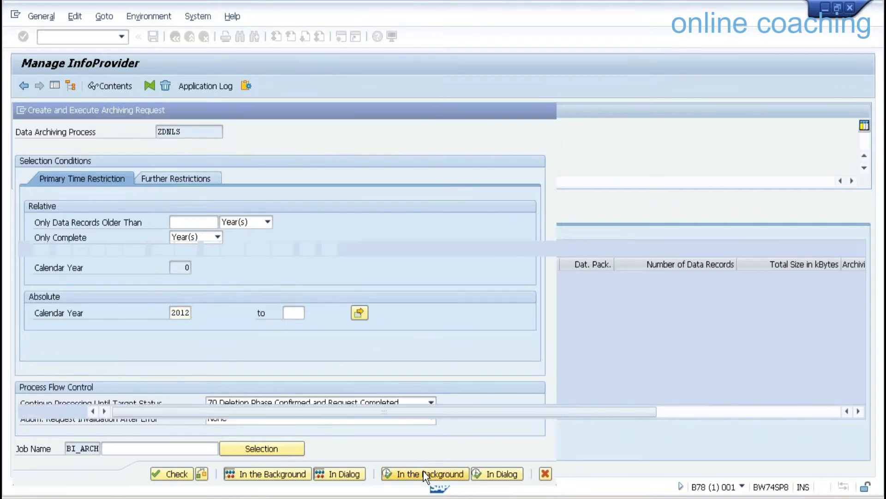
click(90, 426)
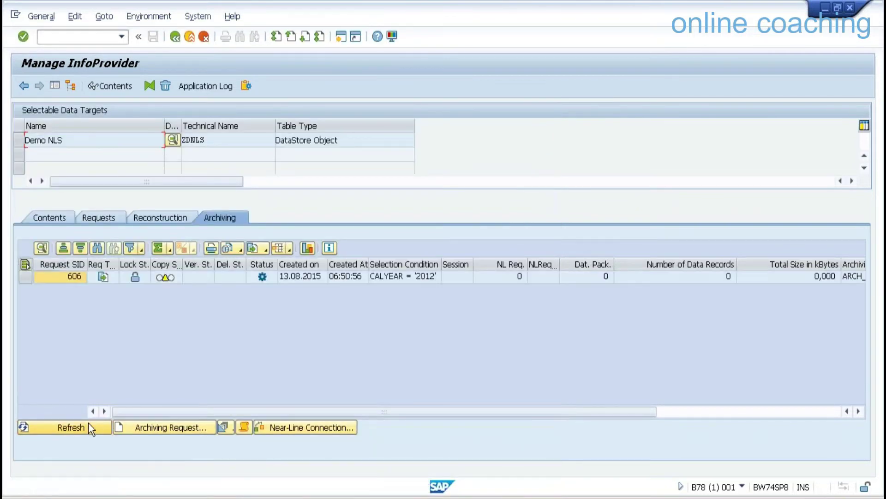
Refresh until archiving request 606 completes and check its 3 archived records.
click(89, 425)
click(87, 425)
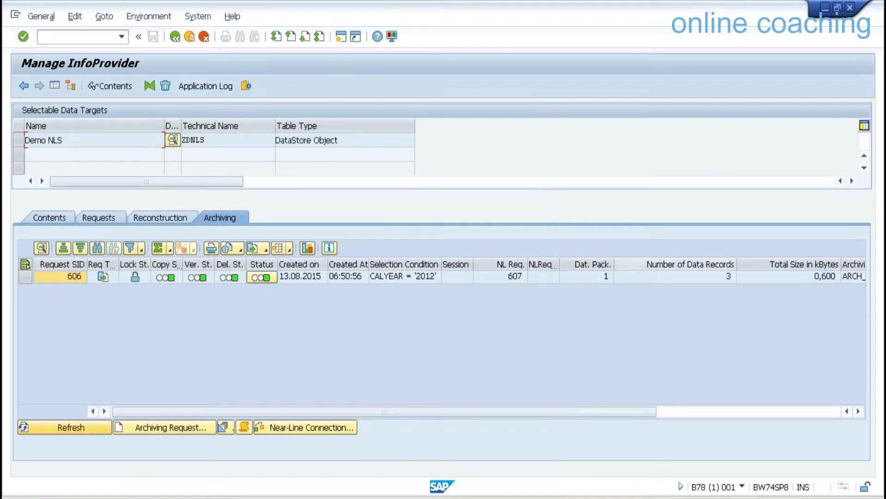
click(680, 277)
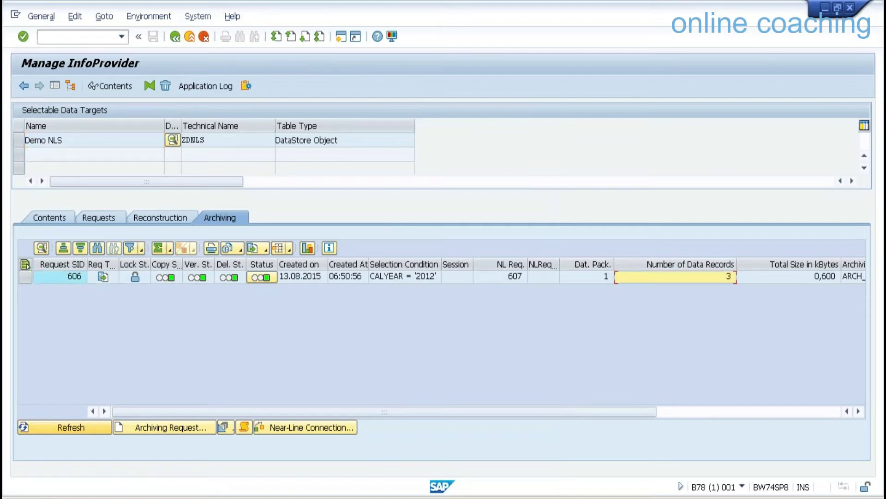
Browse active data sorted by CALYEAR, confirming 46 rows starting at 2013, then go back.
click(54, 217)
click(198, 411)
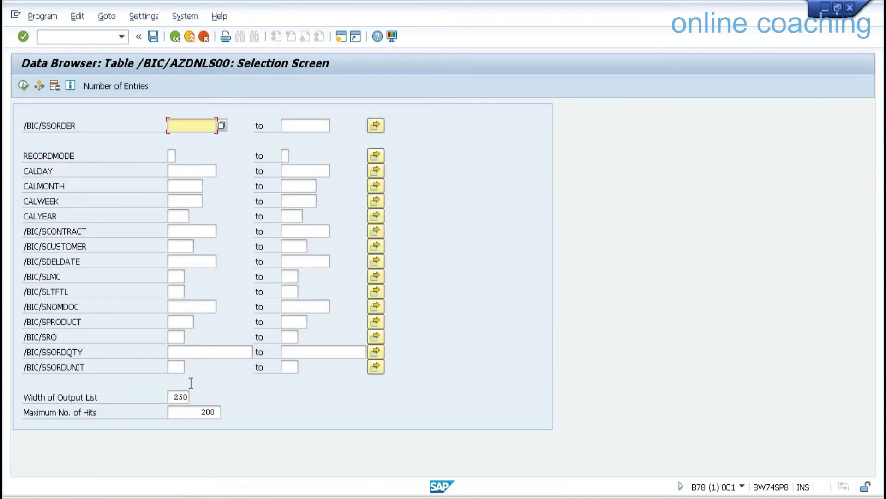
click(23, 85)
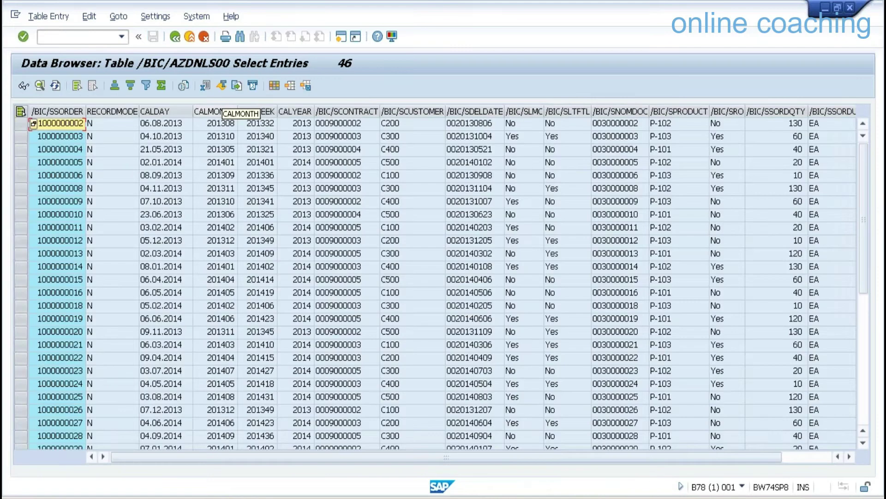
click(306, 112)
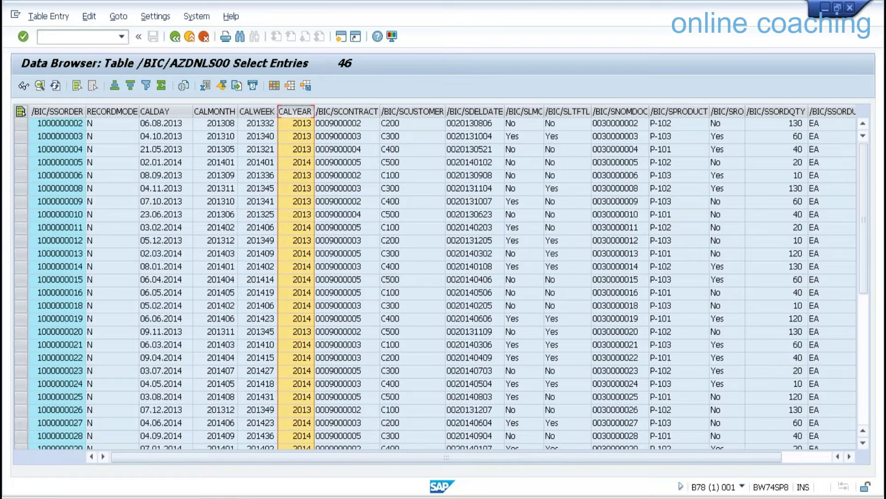
click(115, 86)
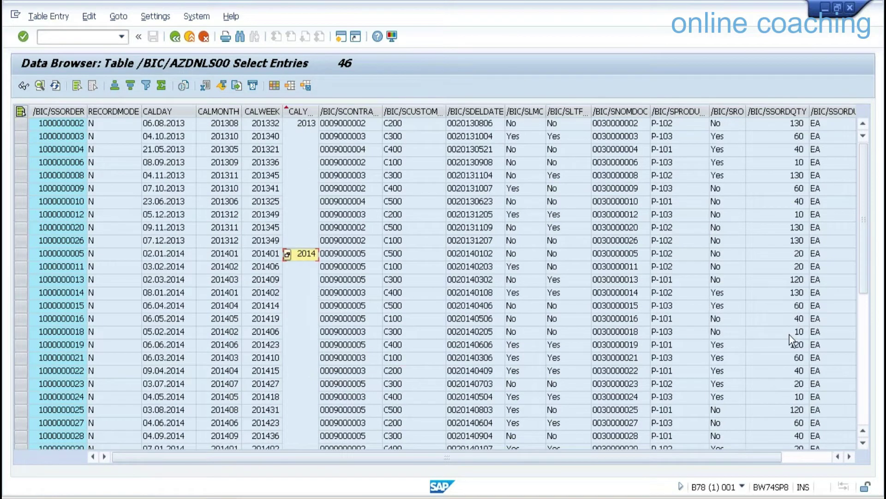
click(861, 356)
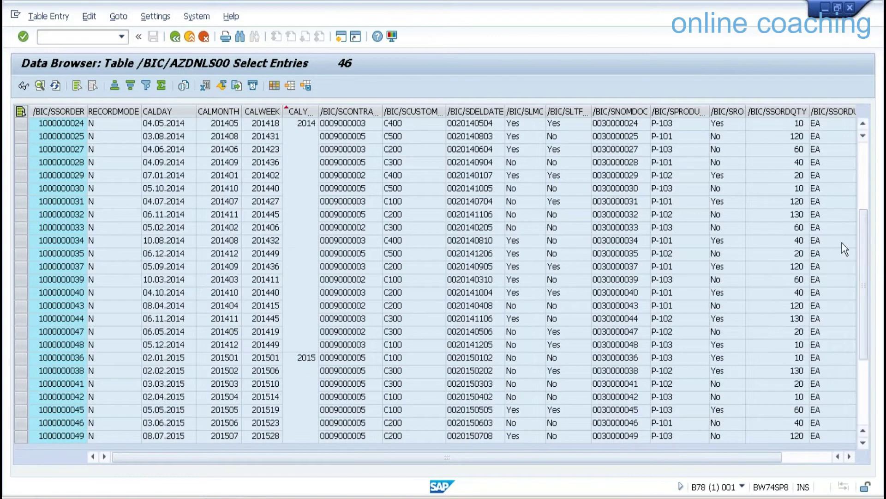
scroll(839, 226, up, 7)
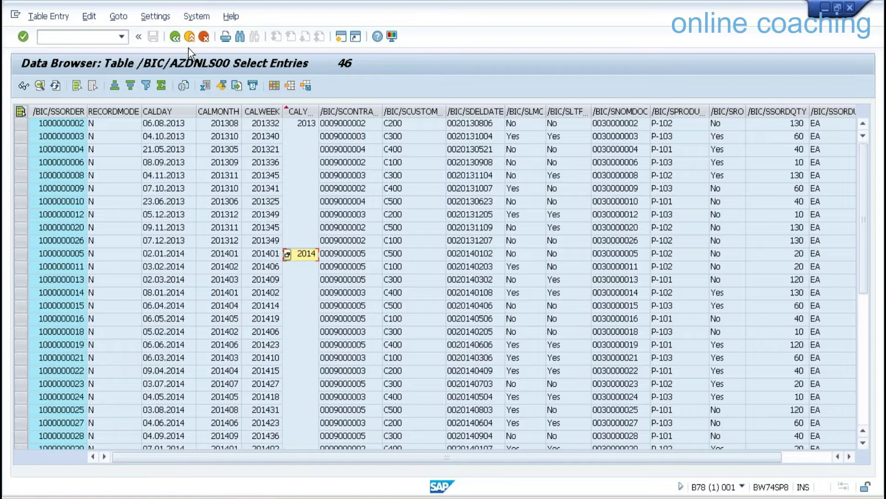
click(175, 38)
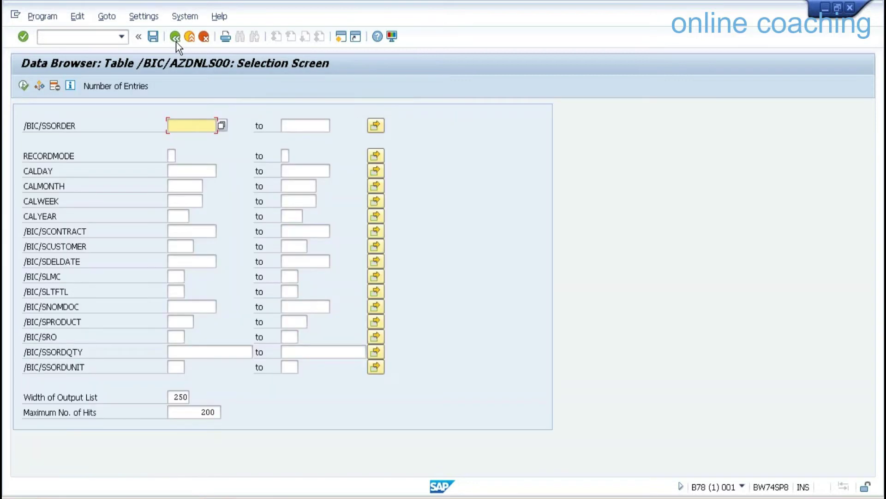
click(176, 41)
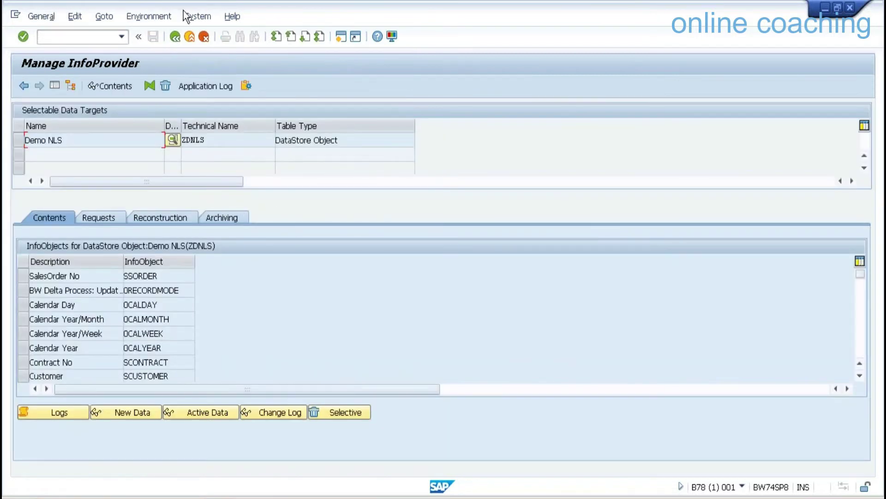
Display the ZDNLS archiving process and copy its near-line object name /BIC/ZDNLS.
click(176, 36)
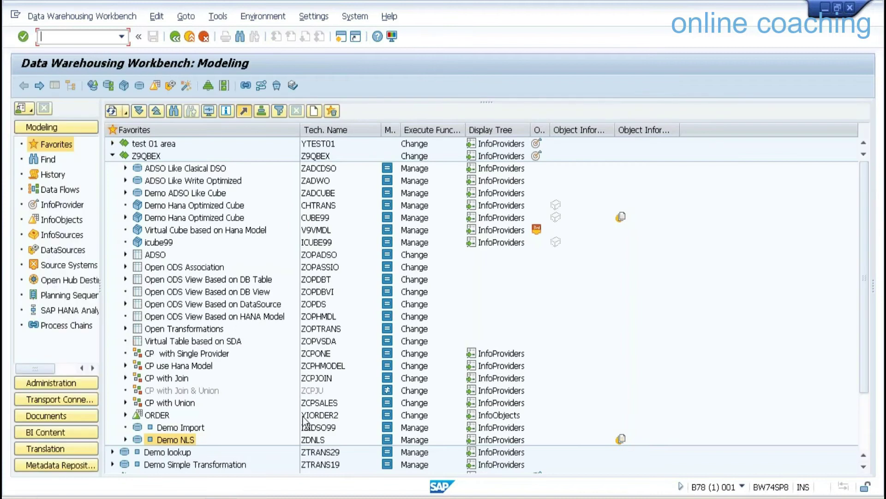
right_click(317, 442)
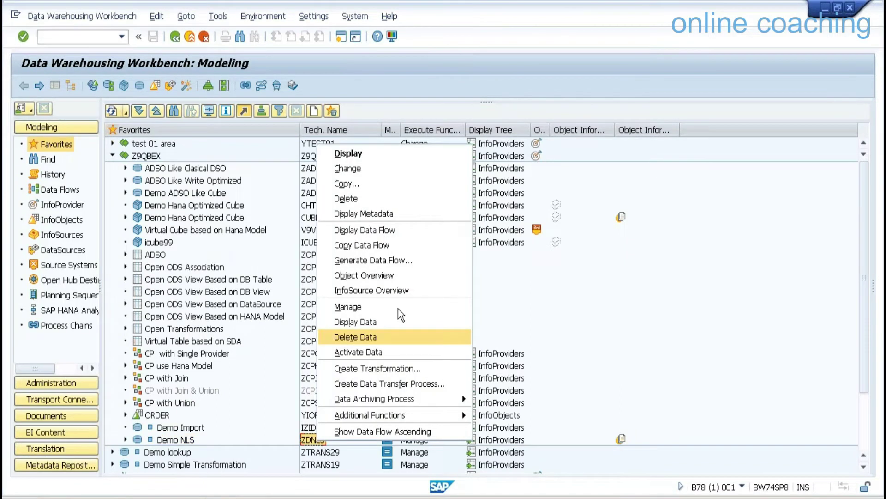
mouse_move(456, 399)
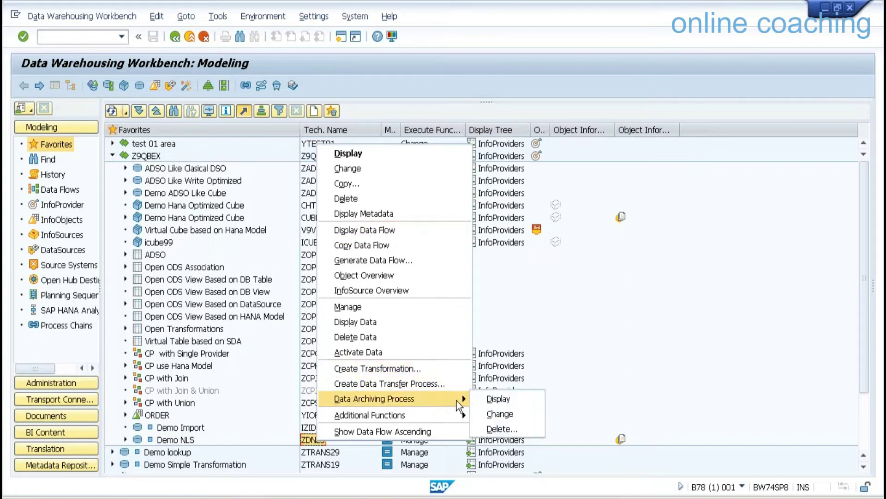
click(499, 399)
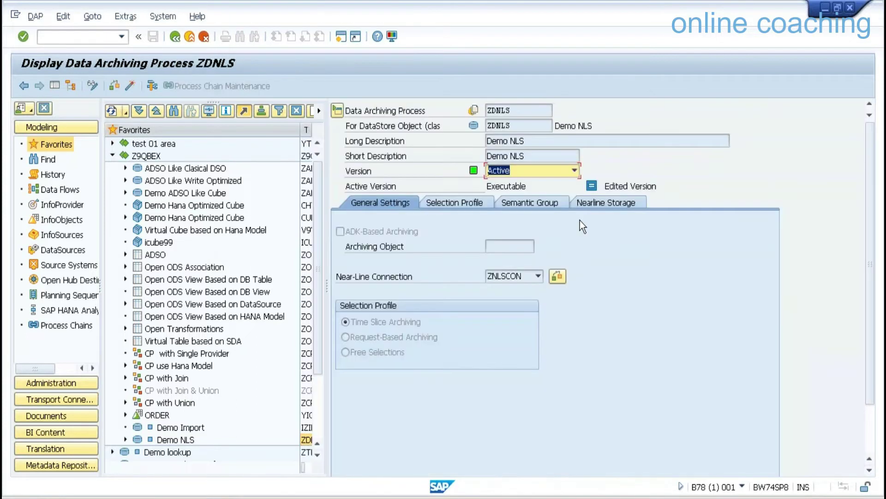
click(593, 202)
drag(530, 231, 470, 232)
key(ctrl+c)
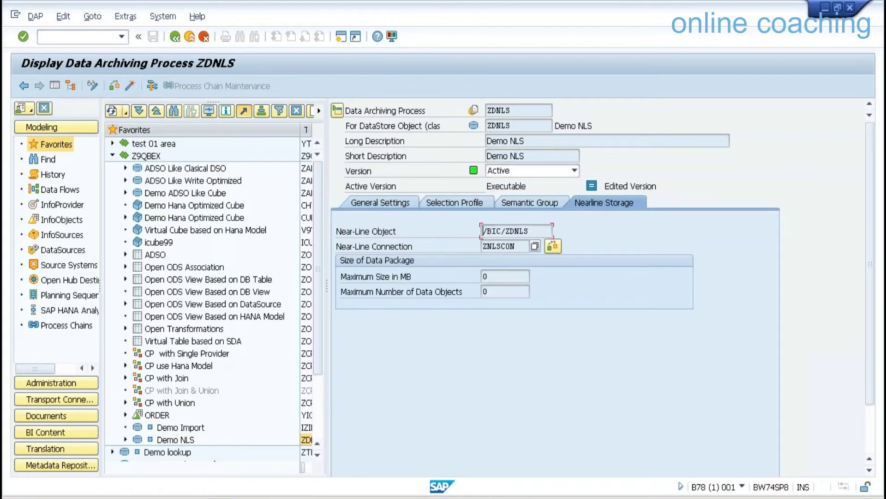
Minimize the remote SAP session and bring Interactive SQL to the front.
mouse_move(556, 9)
click(597, 12)
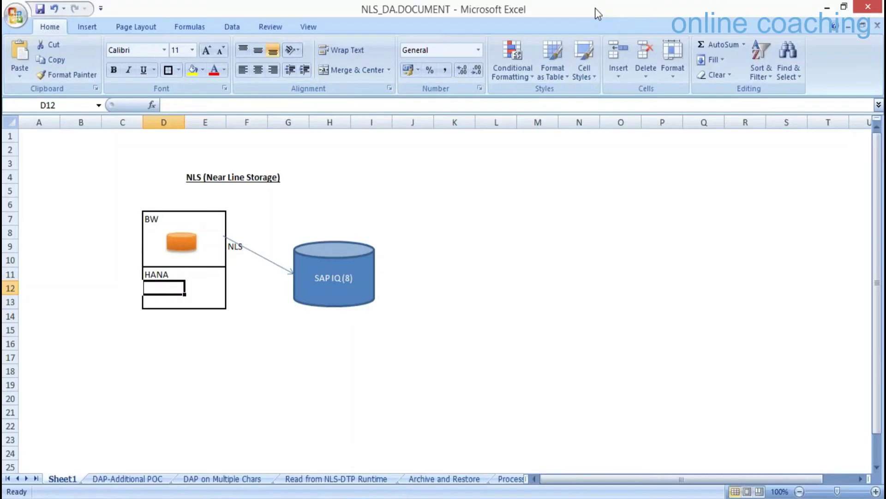
mouse_move(215, 493)
click(289, 455)
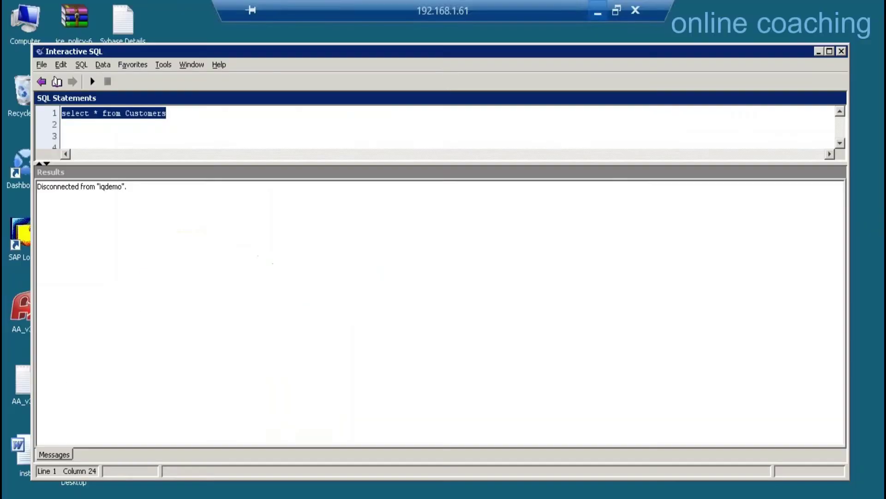
Run 'select * from /BIC/ZDNLS' in Interactive SQL and dismiss the resulting syntax error.
text(se)
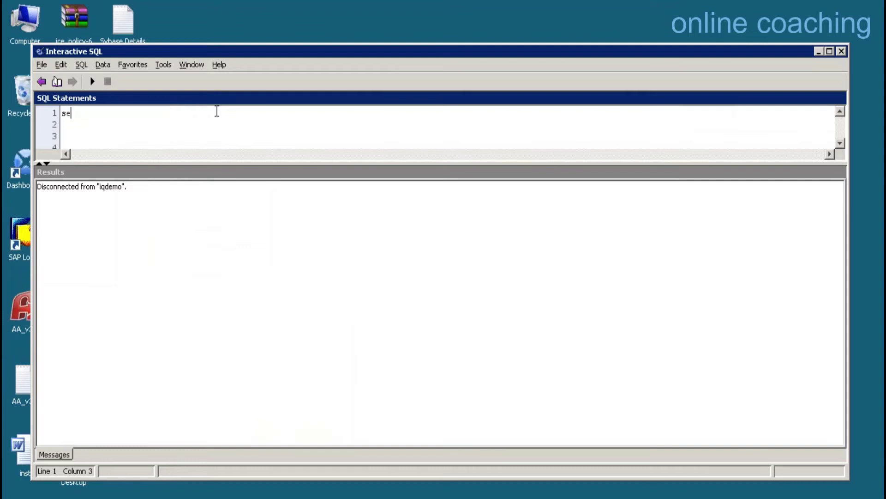
text(lect * fro)
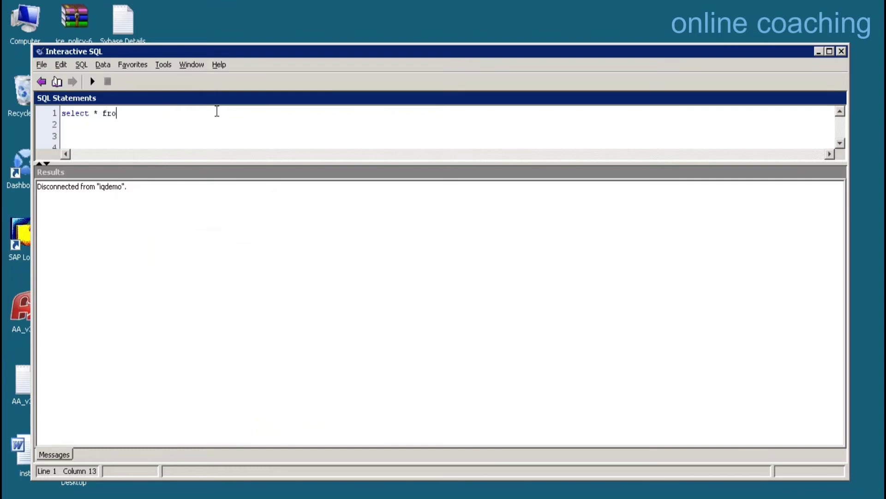
text(m /b)
key(BackSpace)
text(BI)
key(BackSpace)
key(BackSpace)
key(BackSpace)
key(ctrl+v)
click(91, 82)
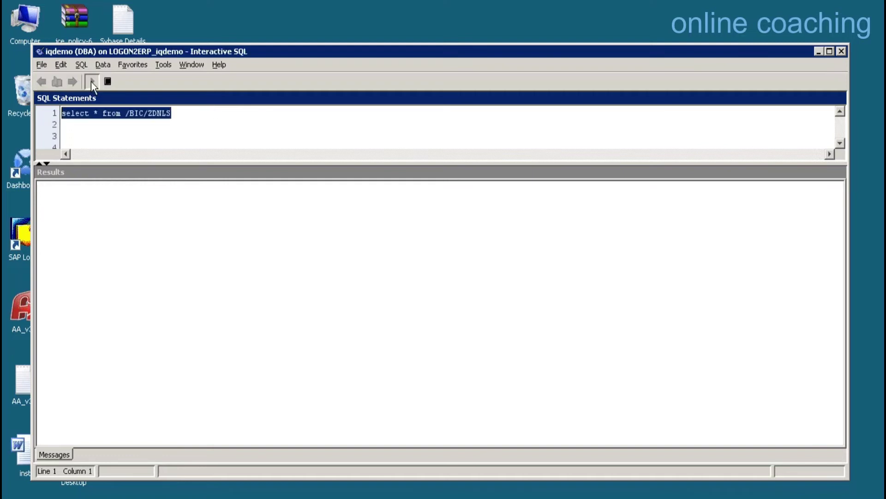
click(395, 358)
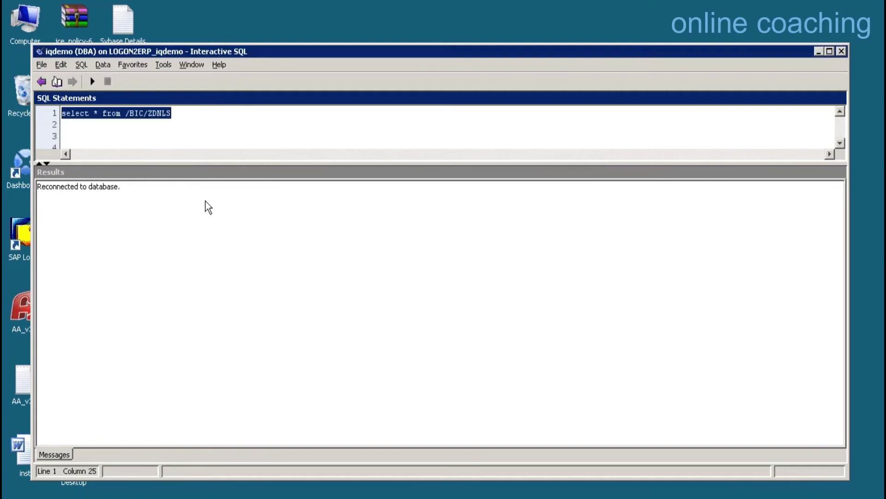
Trim the query back to 'select * from', then switch to the Excel workbook.
click(146, 113)
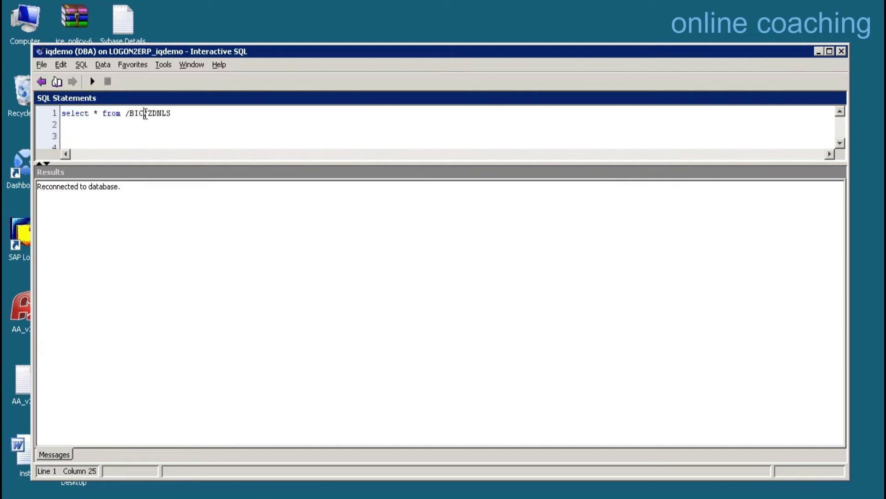
key(BackSpace)
key(BackSpace)
key(BackSpace)
key(BackSpace)
key(BackSpace)
click(83, 64)
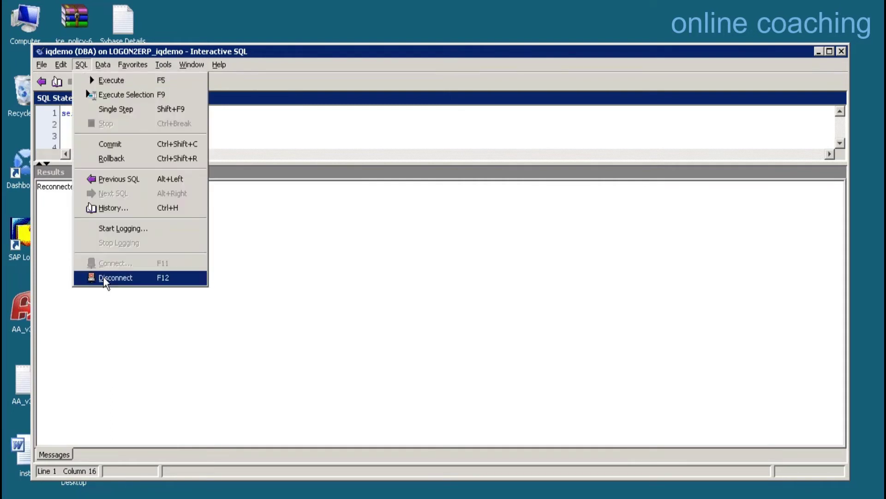
click(223, 151)
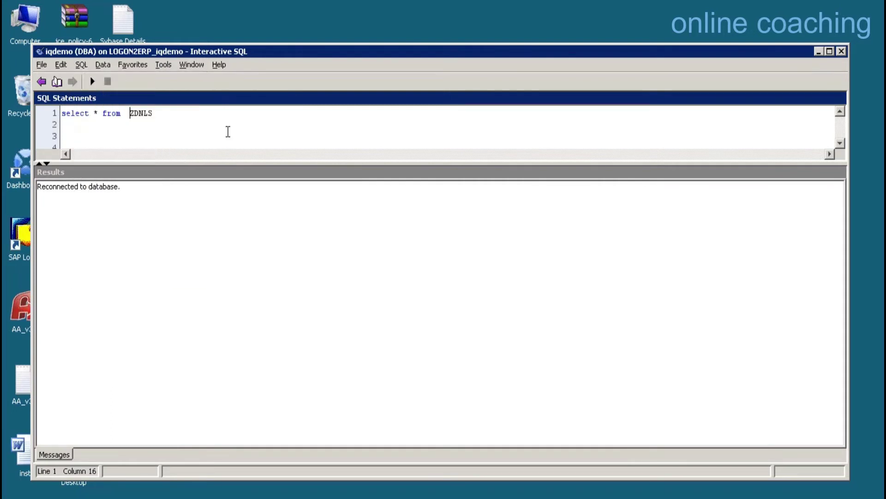
click(202, 108)
key(BackSpace)
key(BackSpace)
key(BackSpace)
key(BackSpace)
key(BackSpace)
key(BackSpace)
click(594, 13)
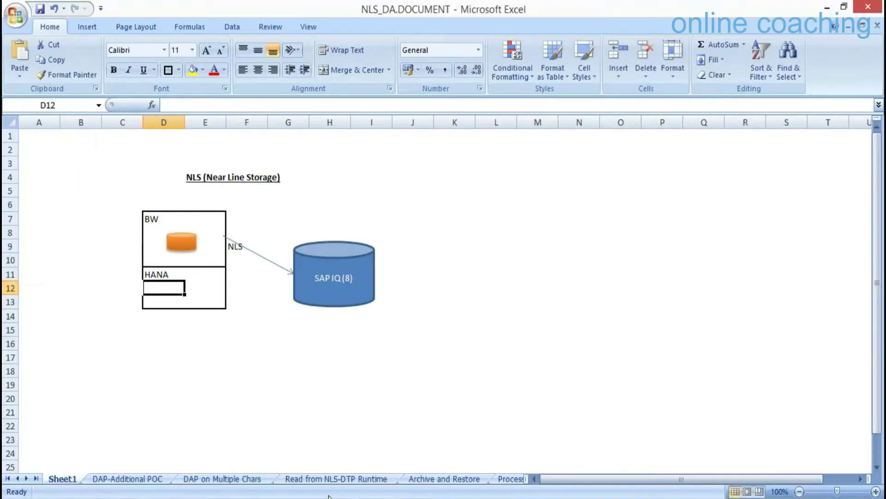
Browse the workbook's sheets and settle on the Process chains sheet.
click(434, 480)
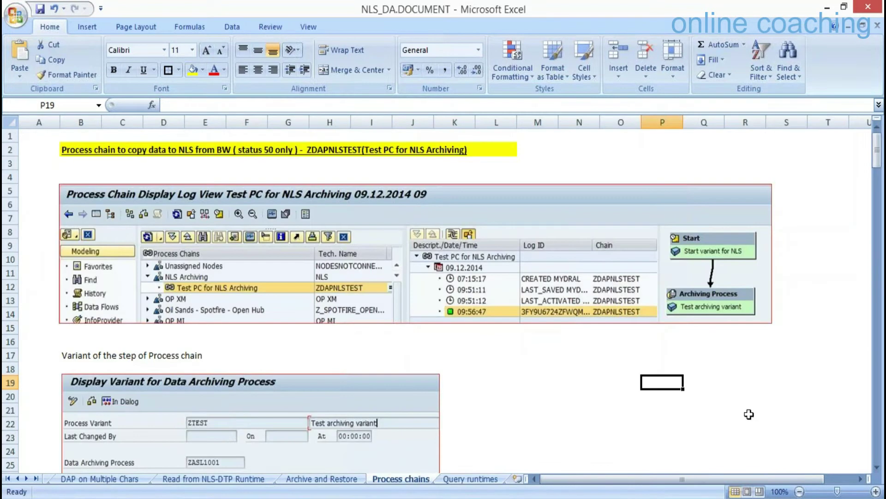
click(455, 480)
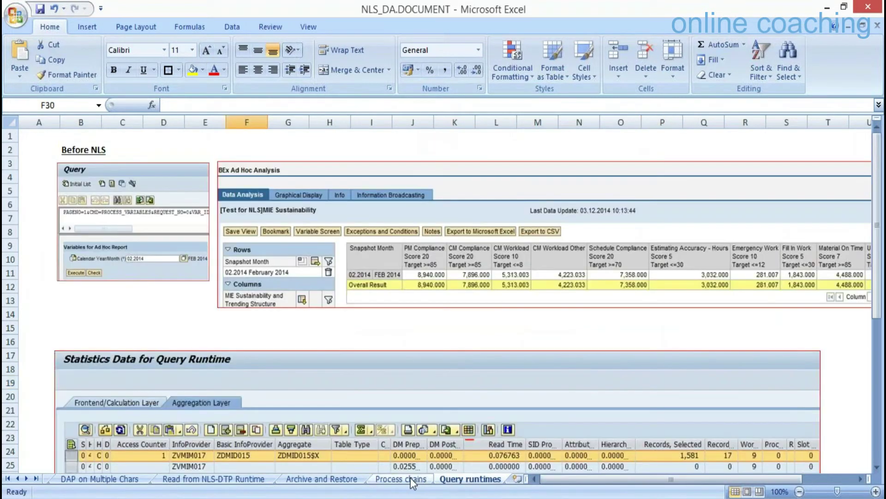
click(399, 479)
click(325, 480)
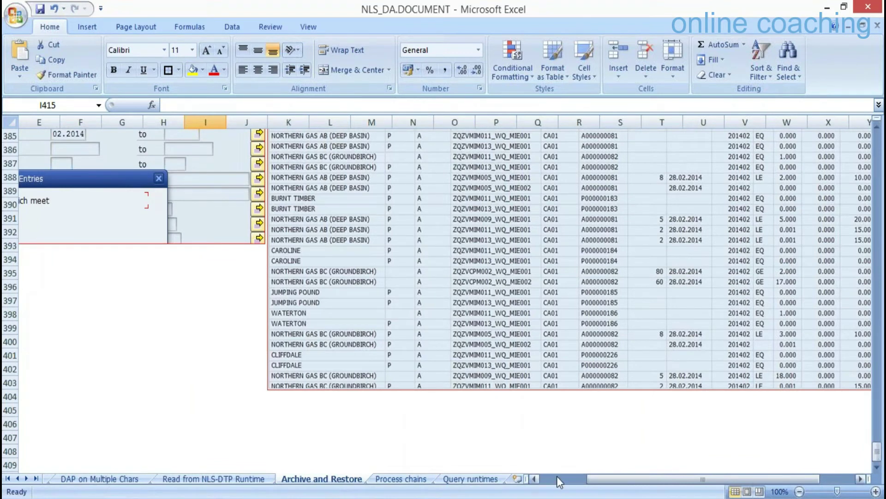
click(560, 479)
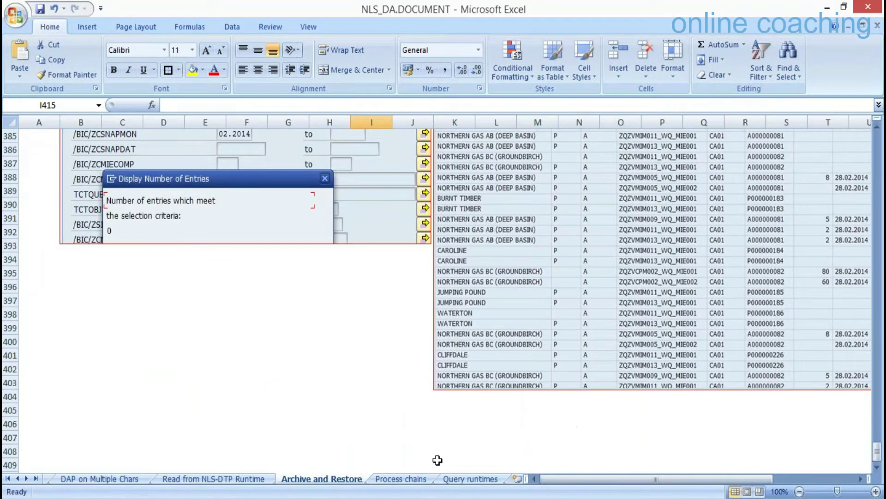
click(401, 479)
drag(877, 150, 876, 247)
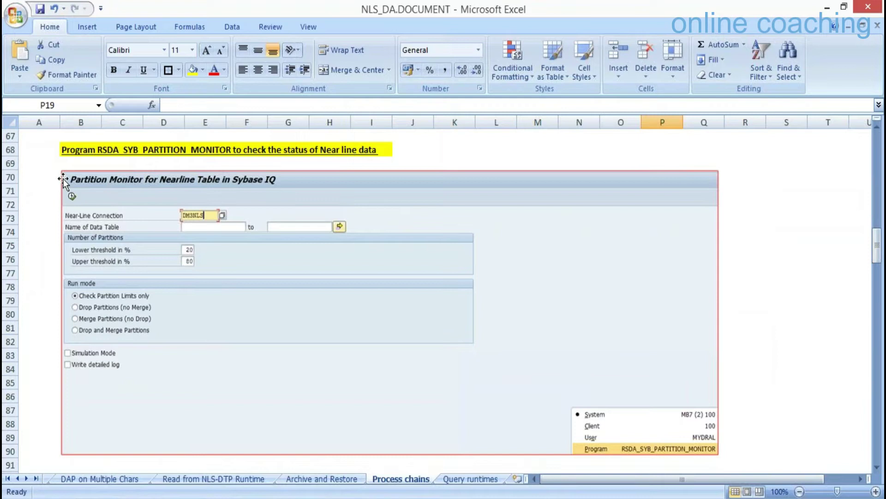
Copy RSDA_SYB_PARTITION_MONITOR from cell B68 and return to the SAP remote window.
click(109, 149)
click(88, 149)
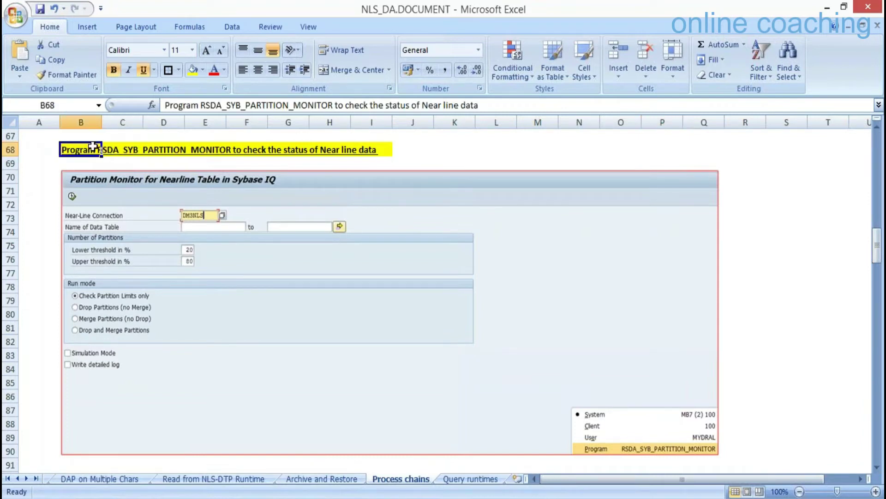
drag(201, 105, 334, 103)
key(ctrl+c)
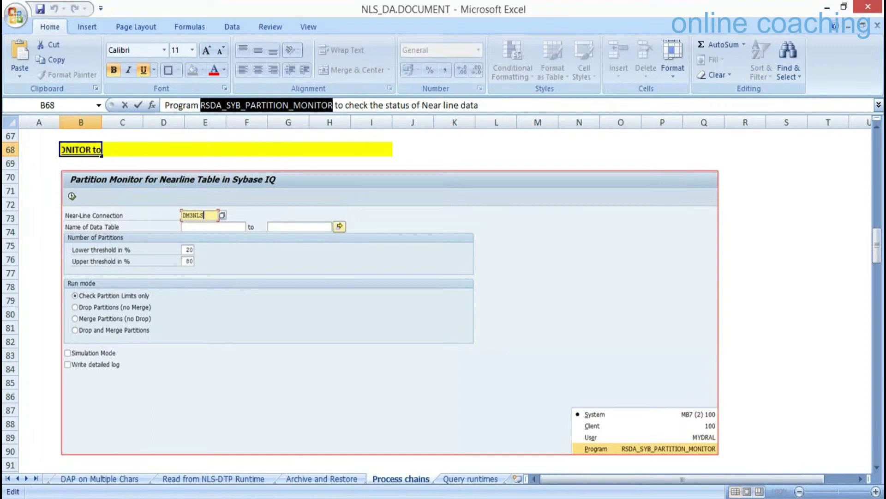
click(215, 498)
click(198, 445)
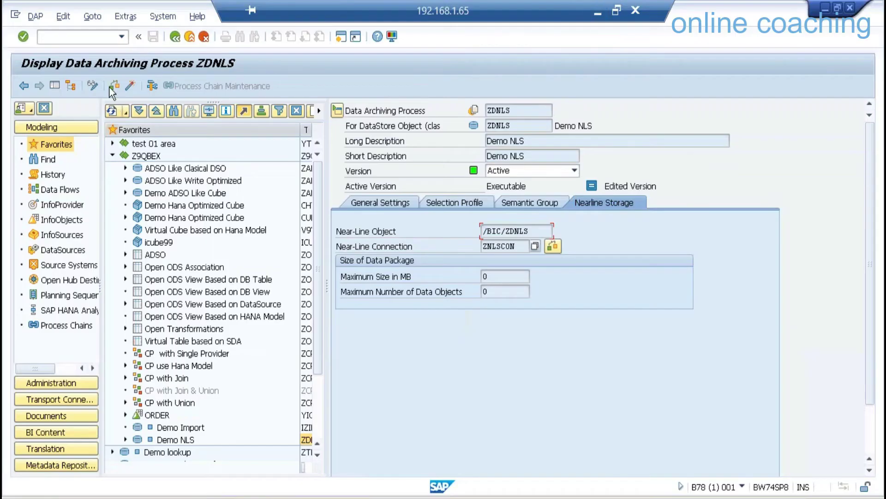
Start the RSDA_SYB_PARTITION_MONITOR program through SE38 and execute it with F8.
click(57, 36)
text(/n)
key(ctrl+v)
key(Return)
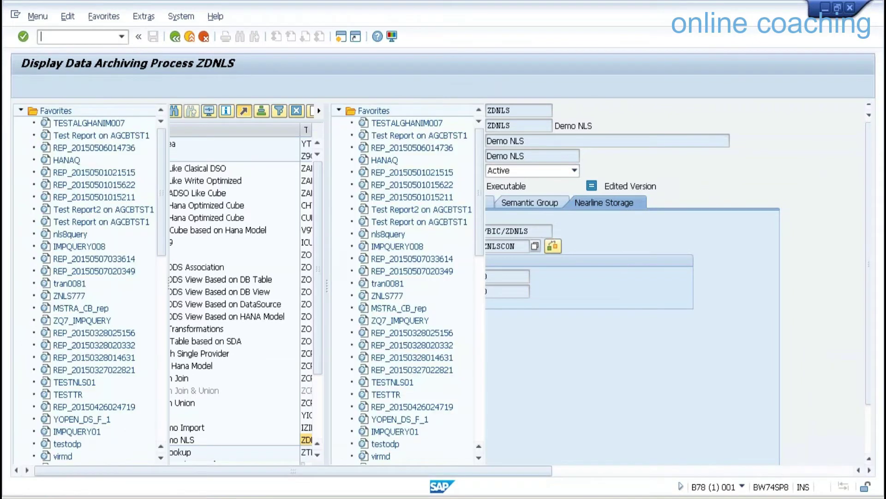
text(se38)
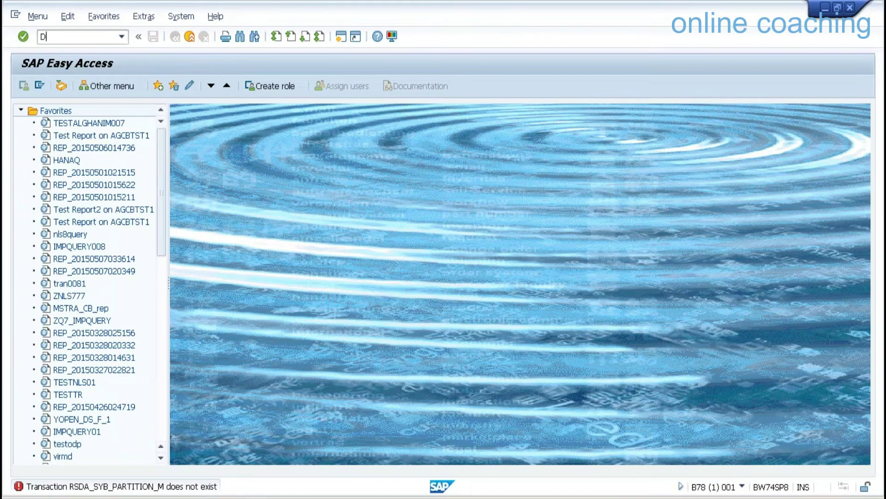
key(Return)
key(ctrl+v)
key(F8)
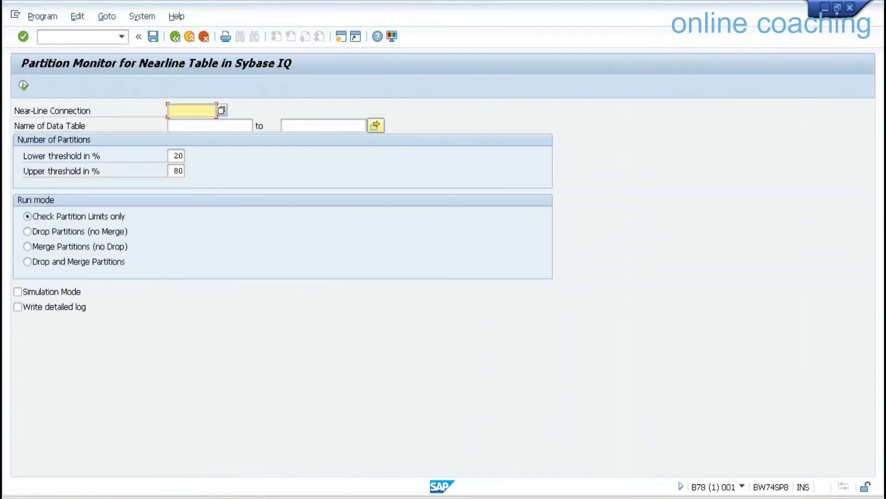
Run the monitor for connection ZNLSCON and review /BIC/ZDNLS: 2 partitions, 3 active.
click(222, 111)
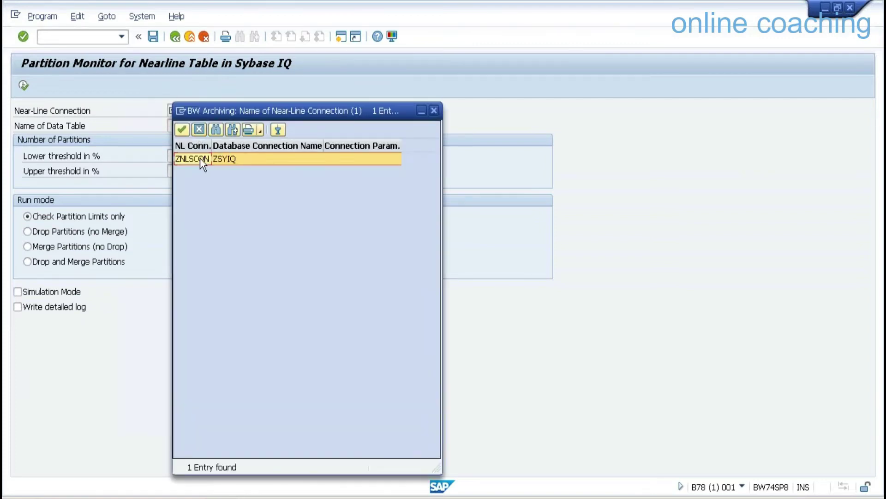
double_click(201, 159)
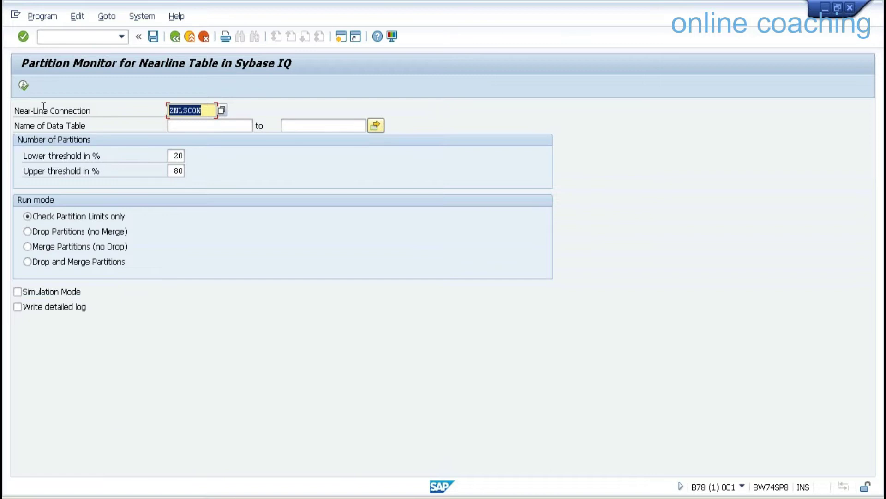
click(23, 86)
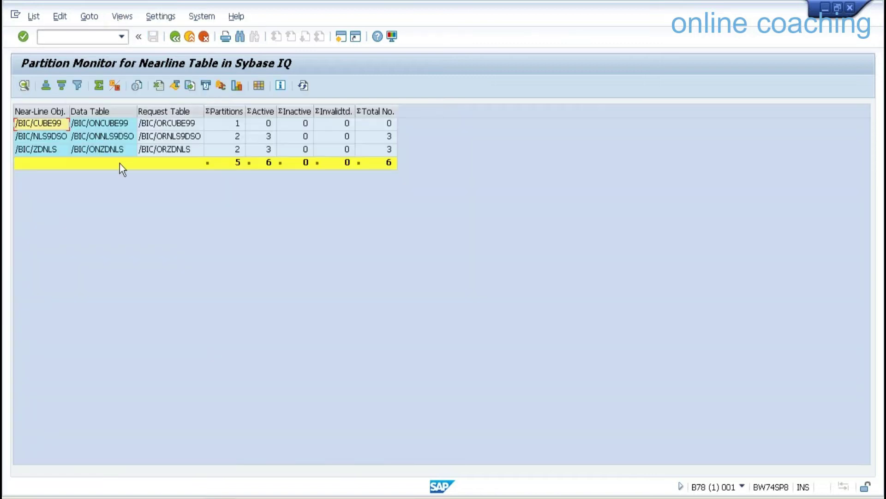
click(46, 149)
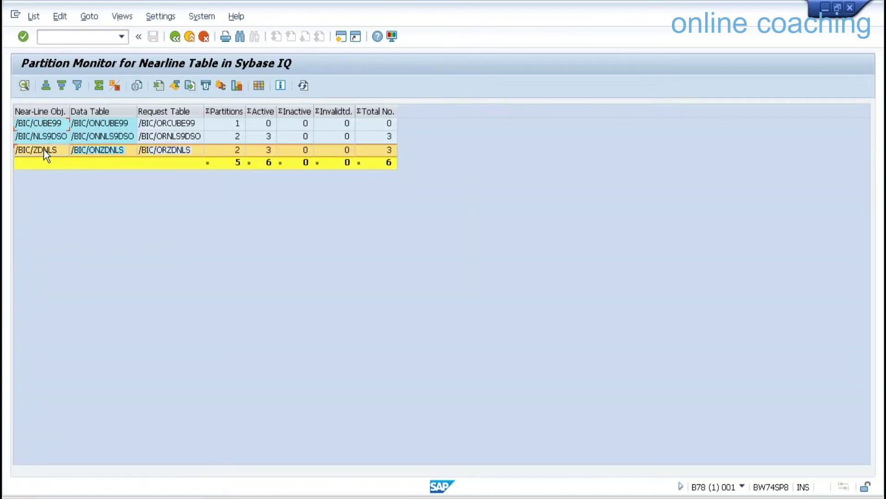
click(102, 150)
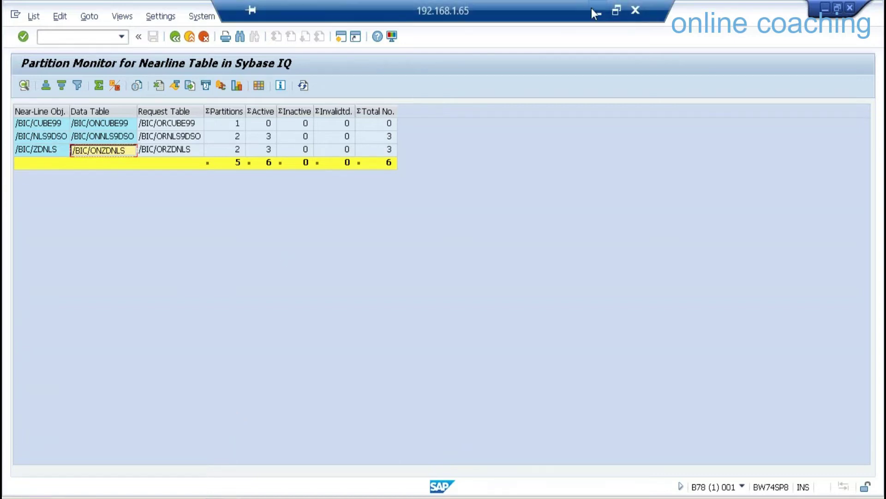
click(597, 14)
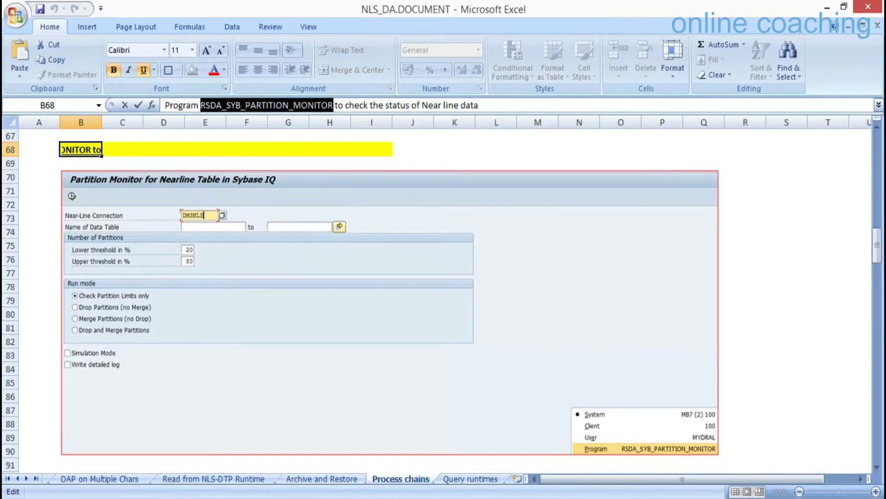
mouse_move(240, 496)
click(290, 416)
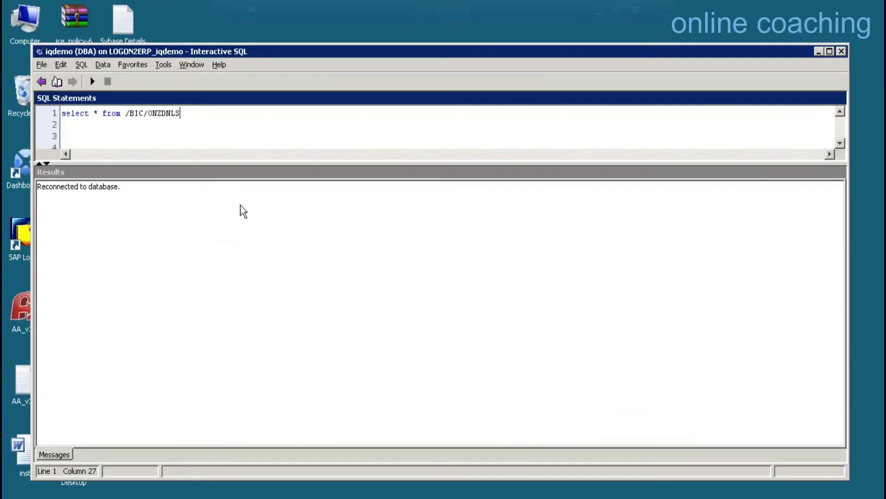
Quote the table name as "/BIC/ONZDNLS" in the SELECT and rerun it, returning 3 archived 2012 rows.
click(92, 83)
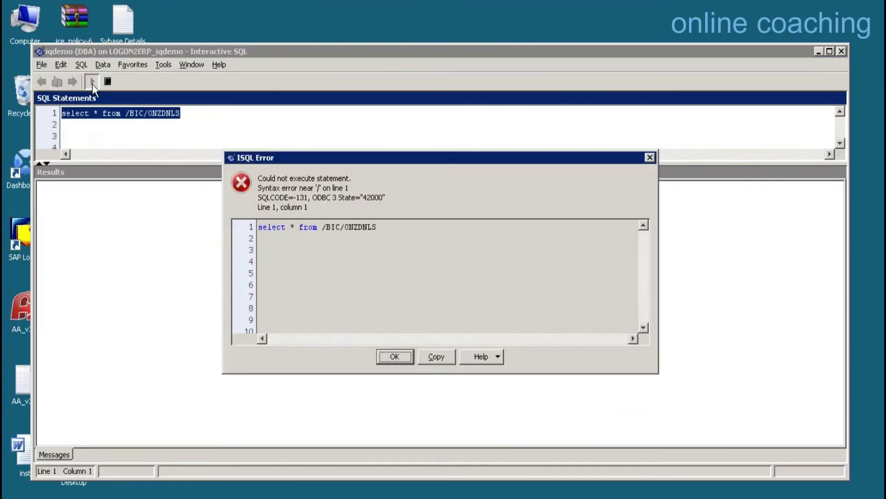
click(395, 356)
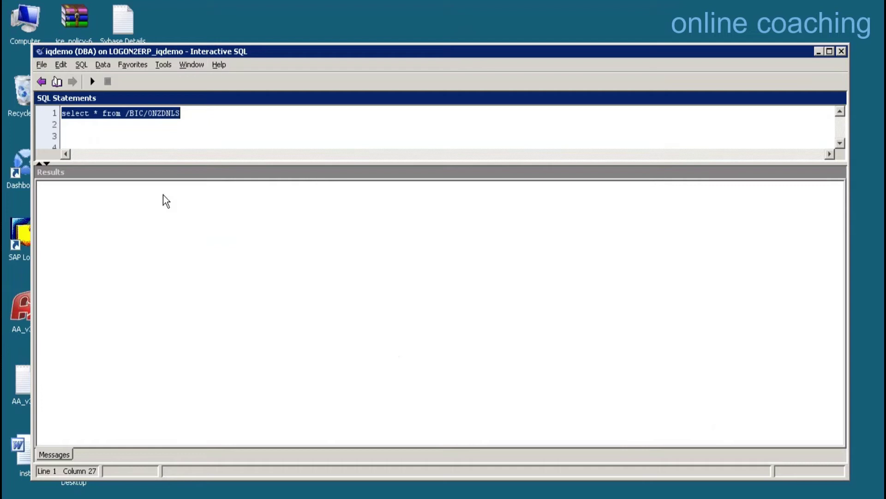
click(123, 113)
key(Right)
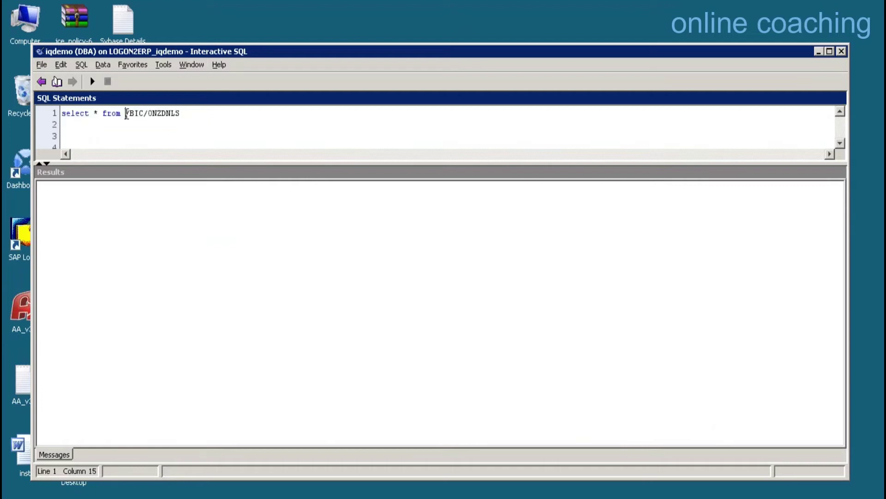
text(")
key(End)
text(")
click(92, 82)
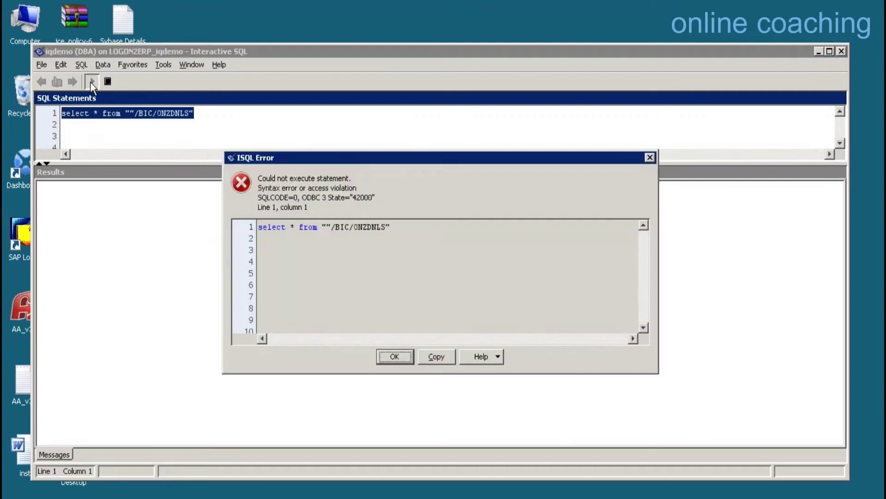
click(394, 356)
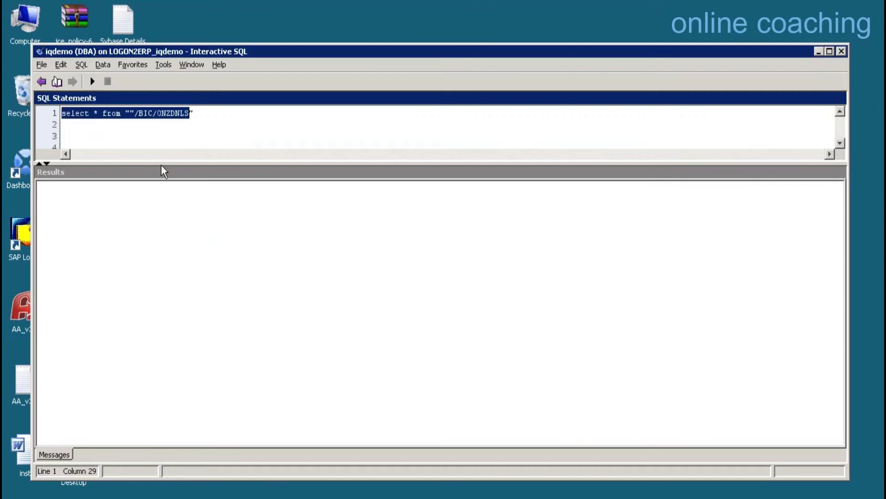
click(127, 114)
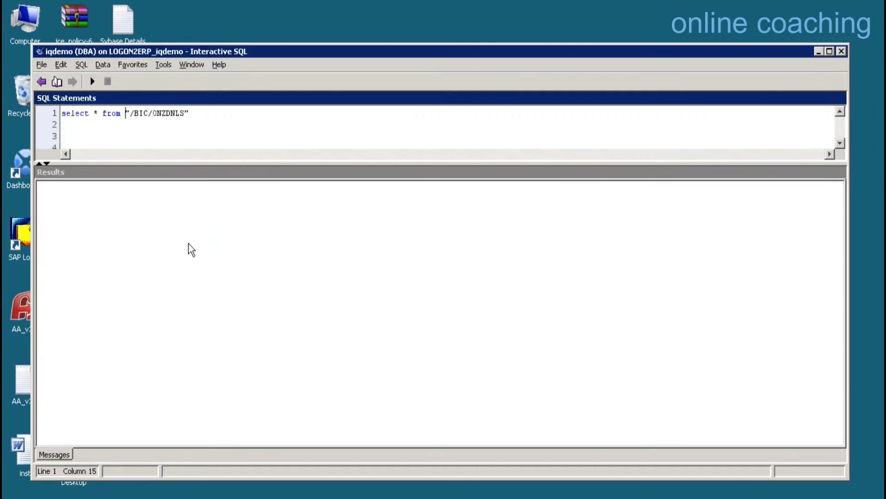
click(92, 82)
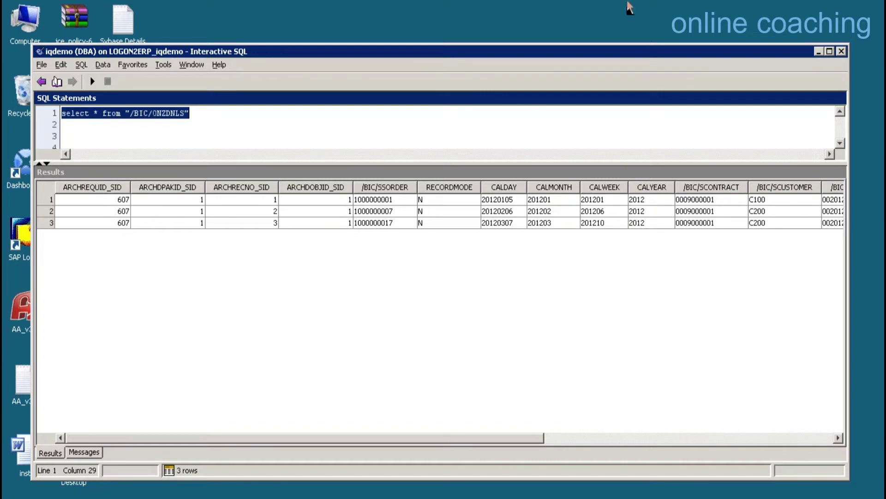
Return to the SAP session and open the Data Warehousing Workbench with /NRSA1.
mouse_move(627, 1)
click(597, 11)
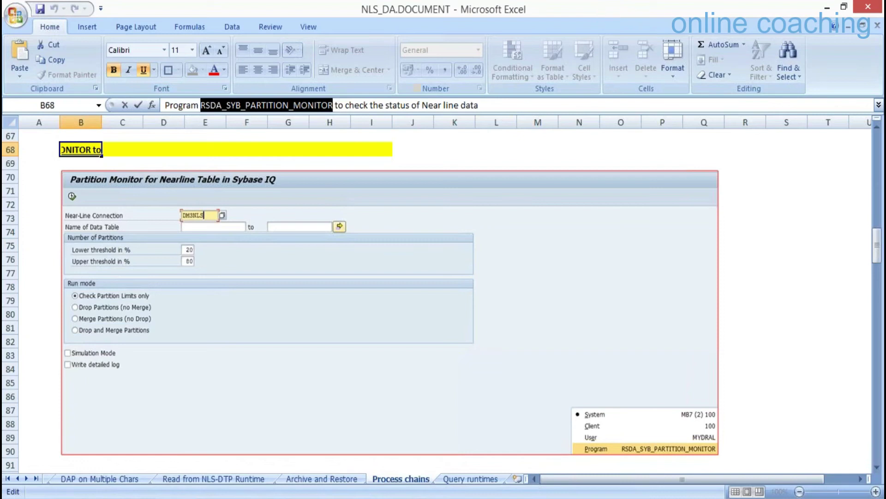
mouse_move(214, 489)
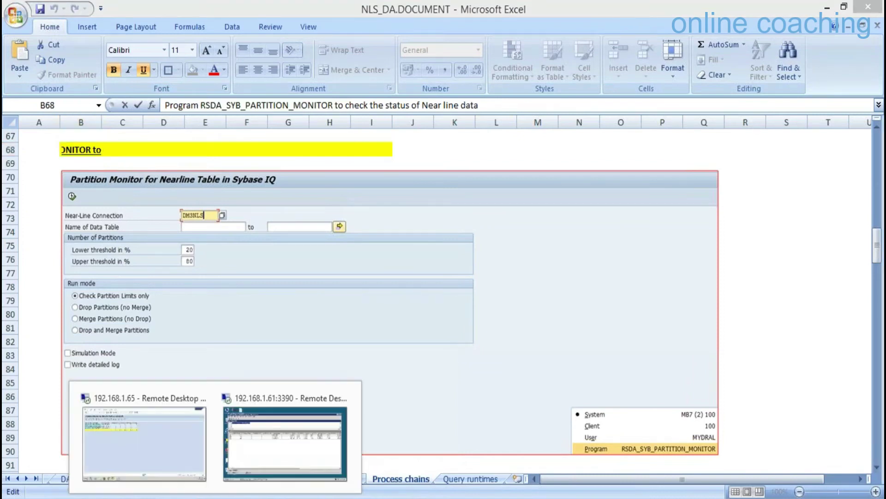
click(193, 449)
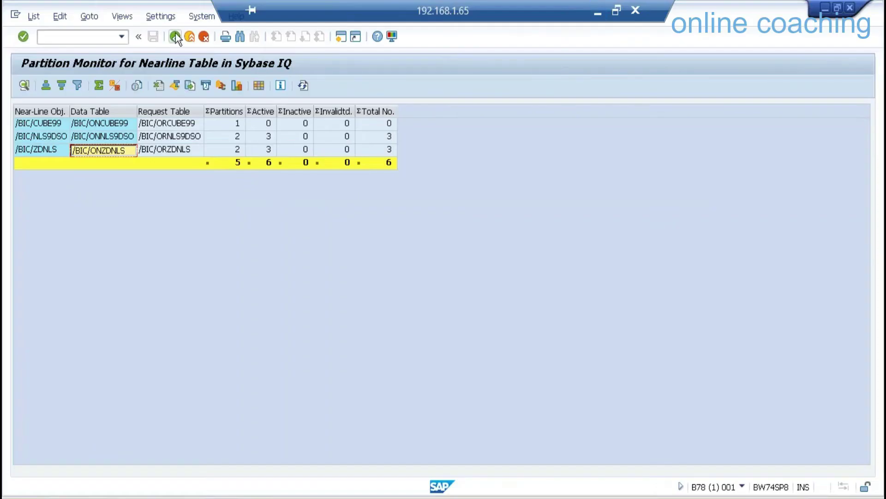
click(112, 40)
text(/NRSA1)
key(Return)
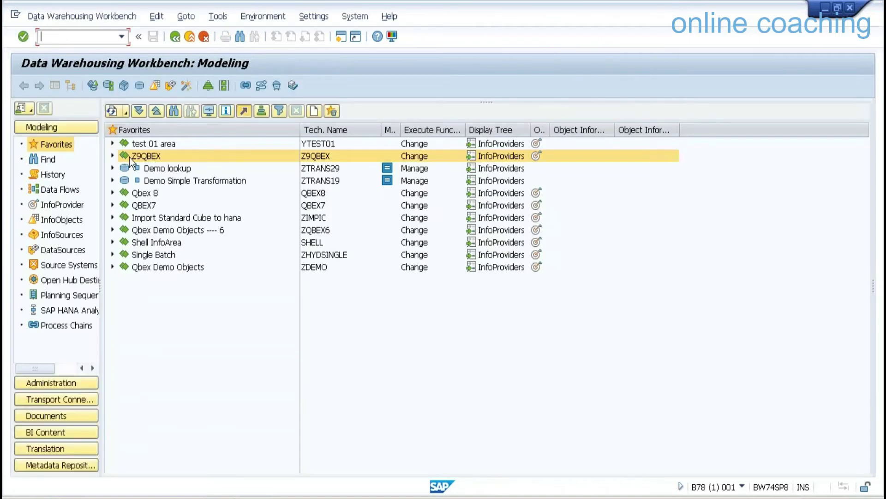
Manage the Demo NLS DataStore under Z9QBEX and view its archiving requests, showing request 606 for 2012.
click(112, 156)
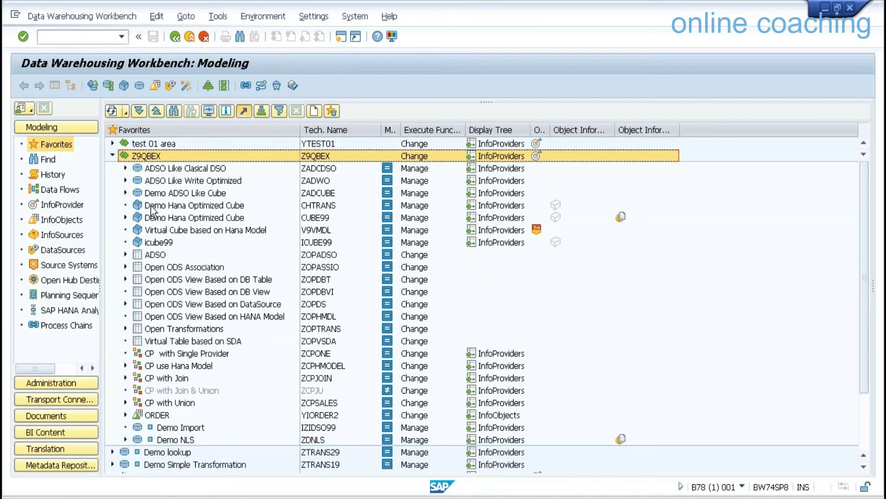
right_click(181, 444)
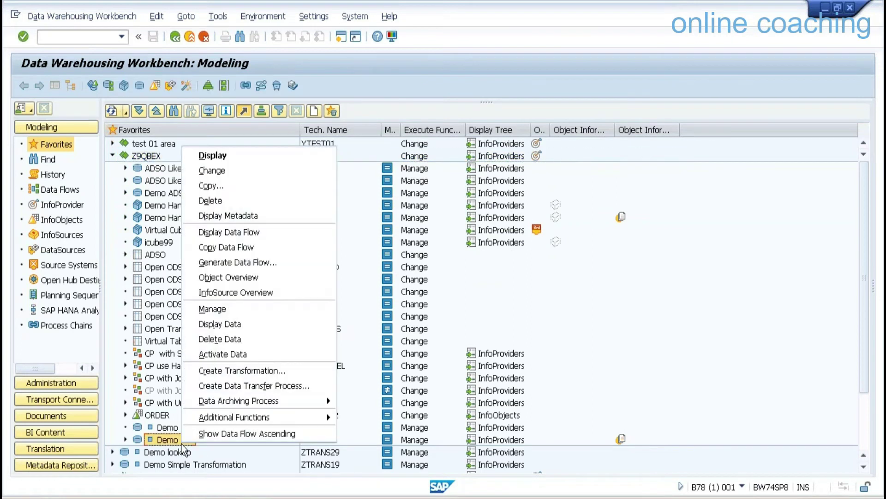
click(243, 310)
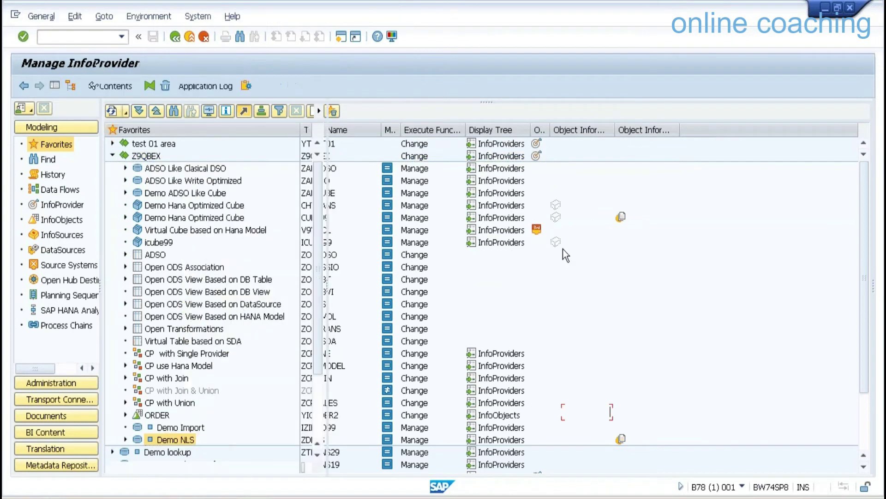
click(550, 220)
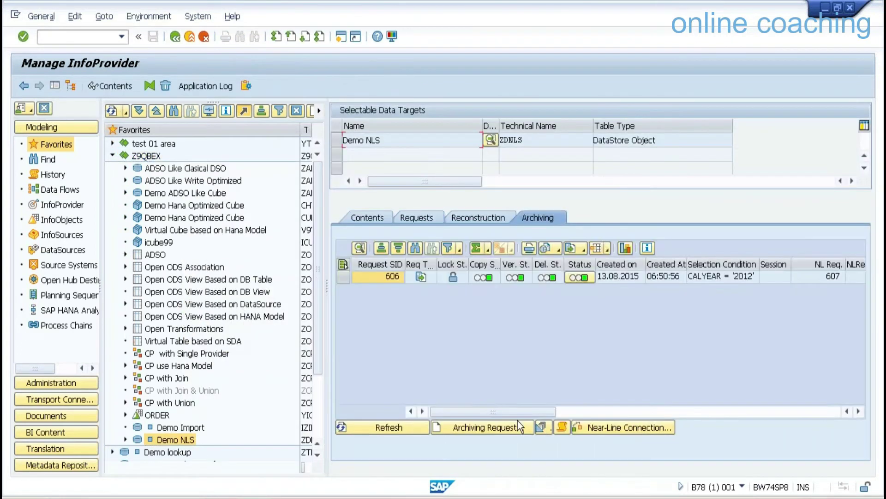
Create a background archiving request for calendar year 2013, which appears as request 608.
click(501, 434)
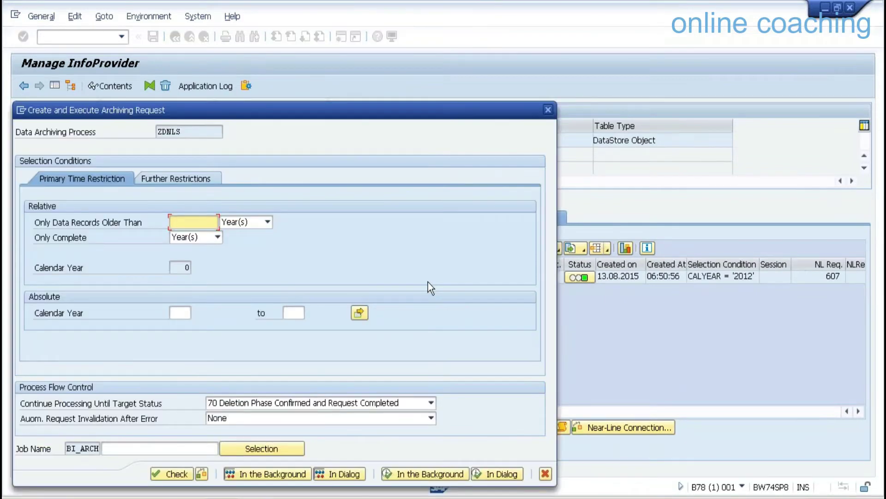
click(180, 310)
text(2013)
click(427, 474)
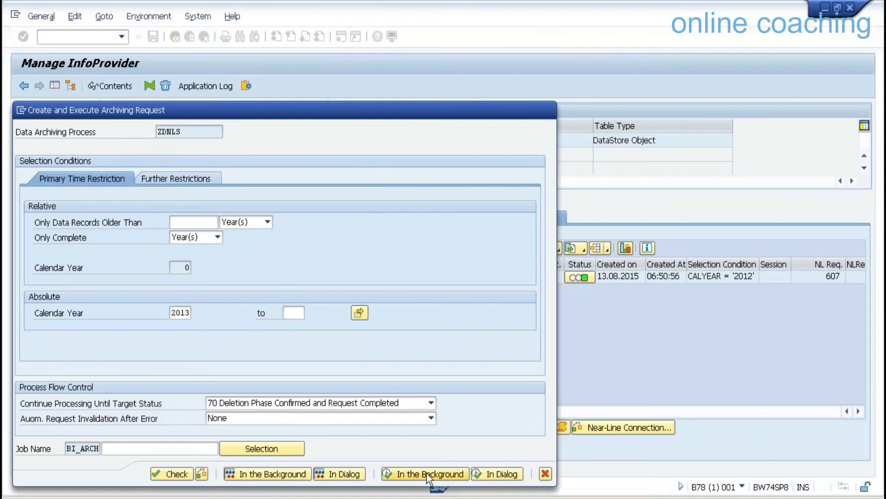
click(421, 430)
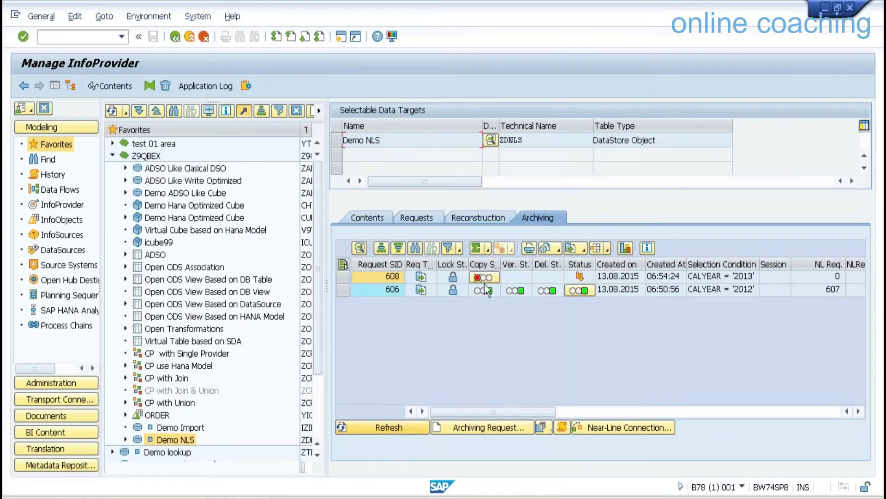
click(485, 275)
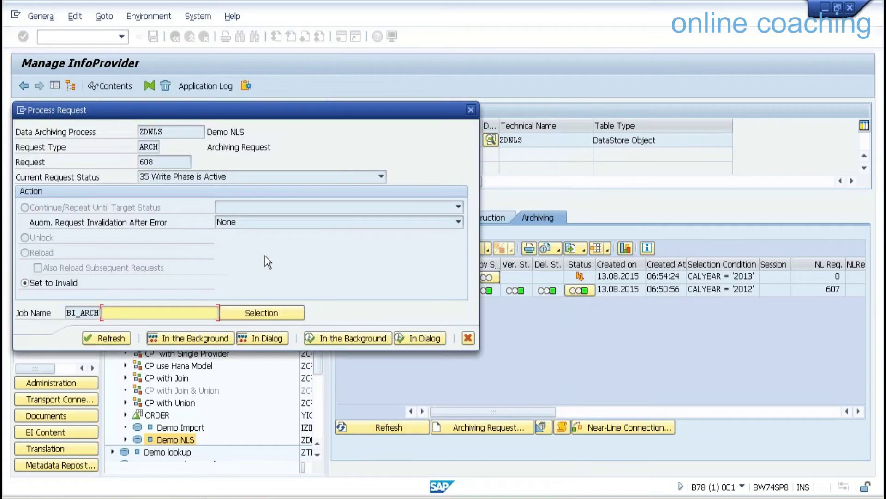
click(468, 338)
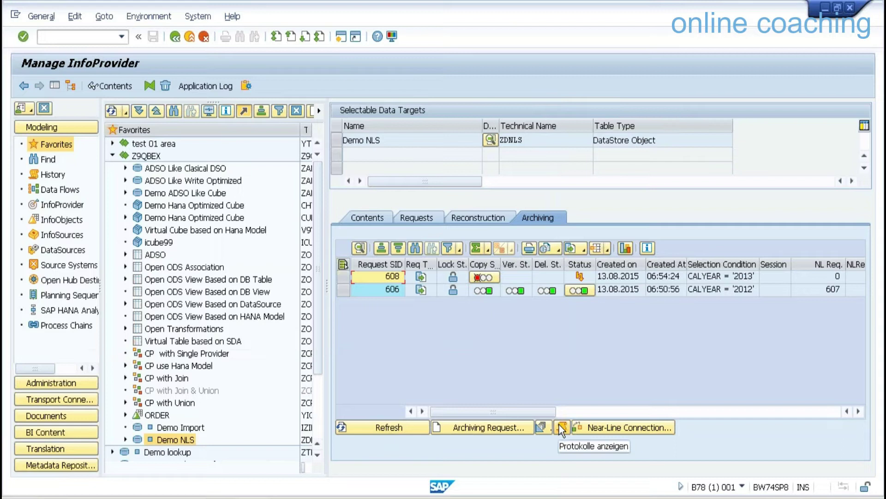
Inspect request 608's log, showing the row-locked error on /BIC/ONZDNLS and the nearline exception.
click(562, 429)
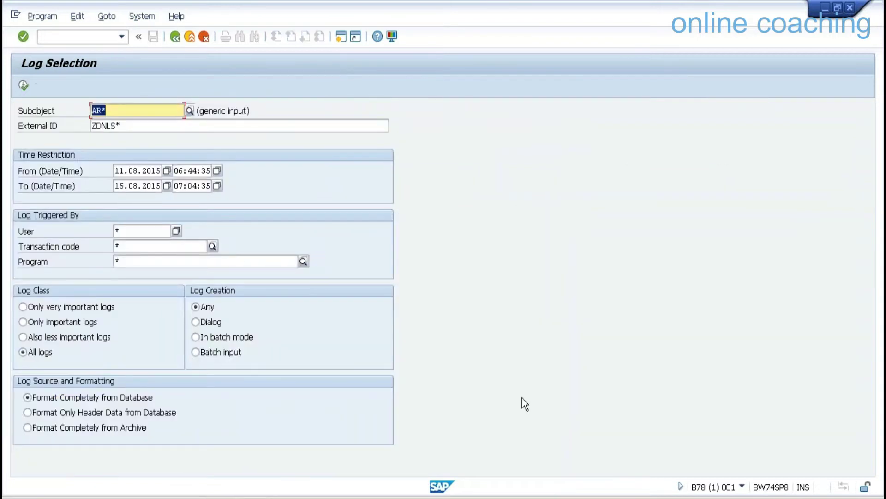
click(23, 85)
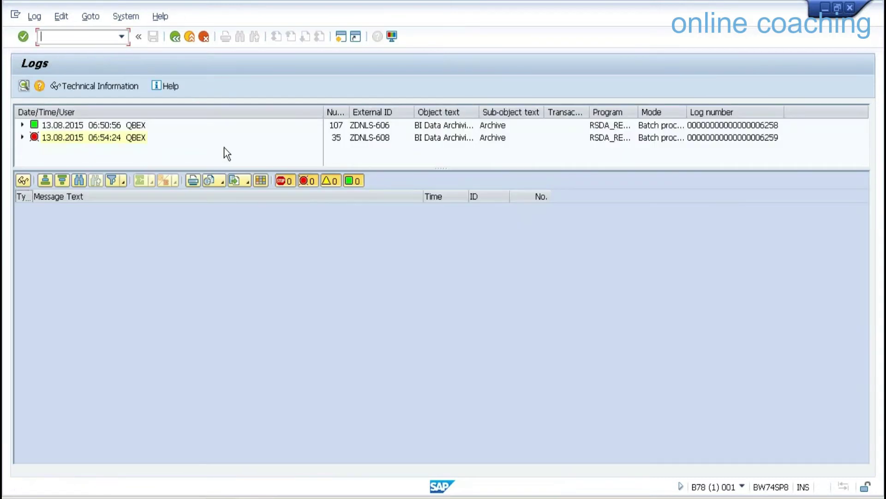
click(76, 138)
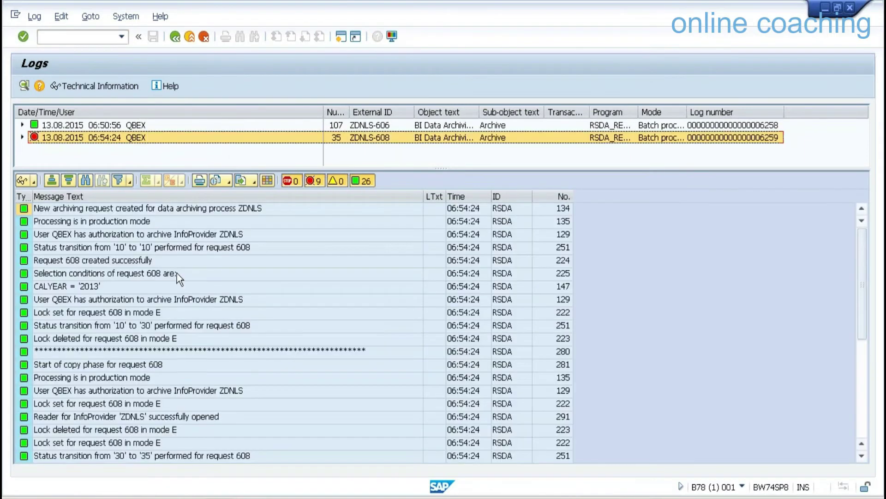
click(863, 422)
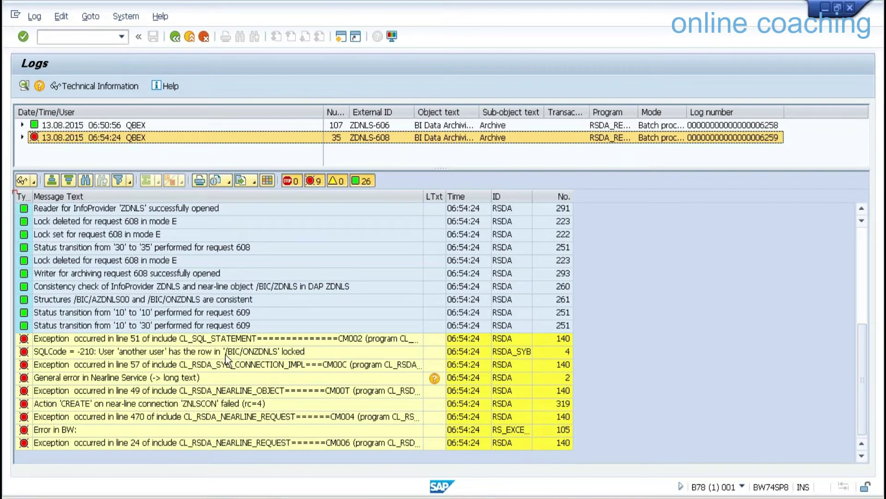
click(278, 352)
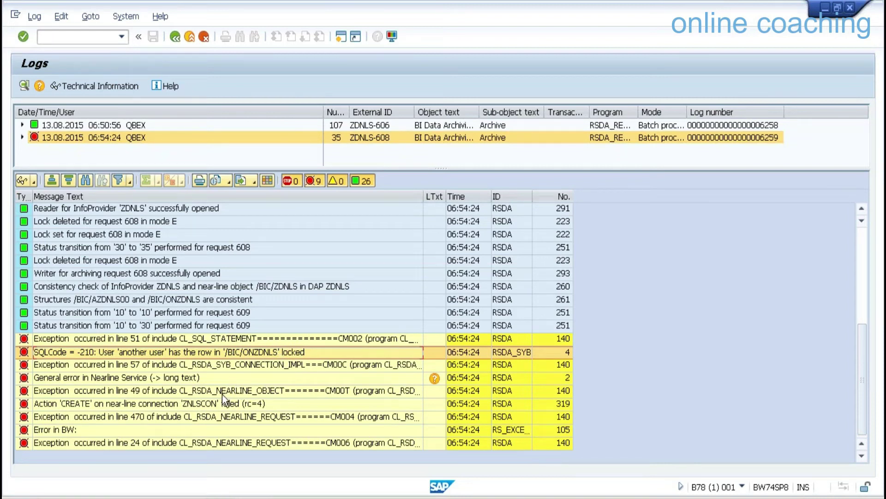
click(195, 423)
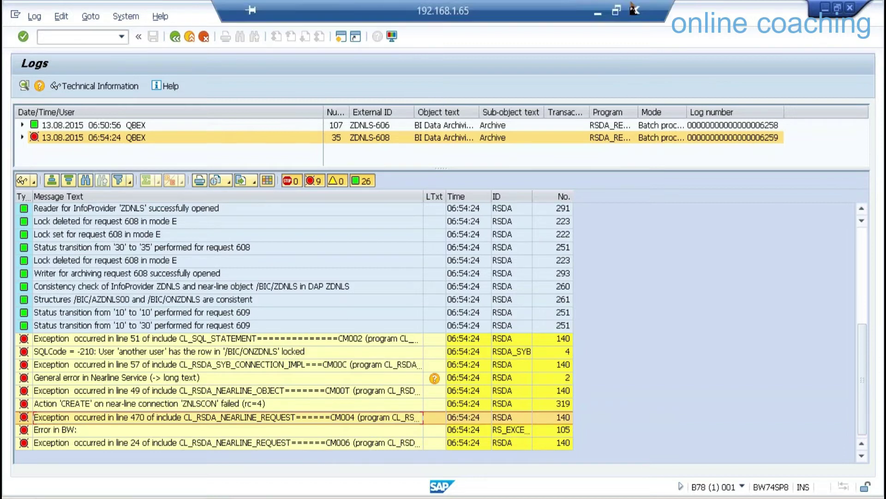
click(594, 9)
Disconnect Interactive SQL from iqdemo and minimize the remote window back to Excel.
mouse_move(216, 497)
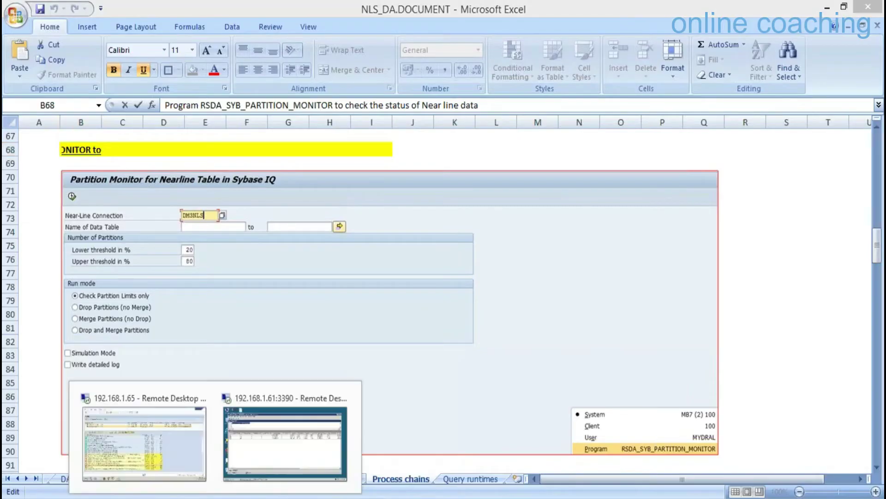
click(292, 474)
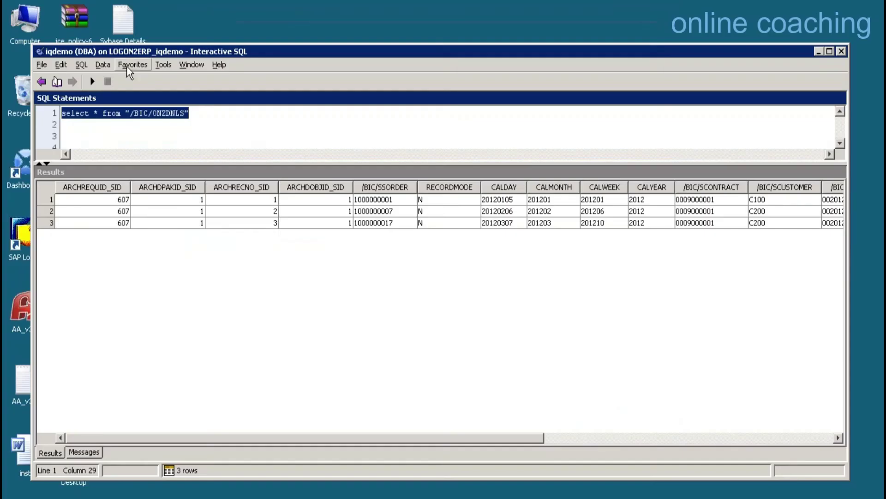
click(104, 65)
mouse_move(81, 67)
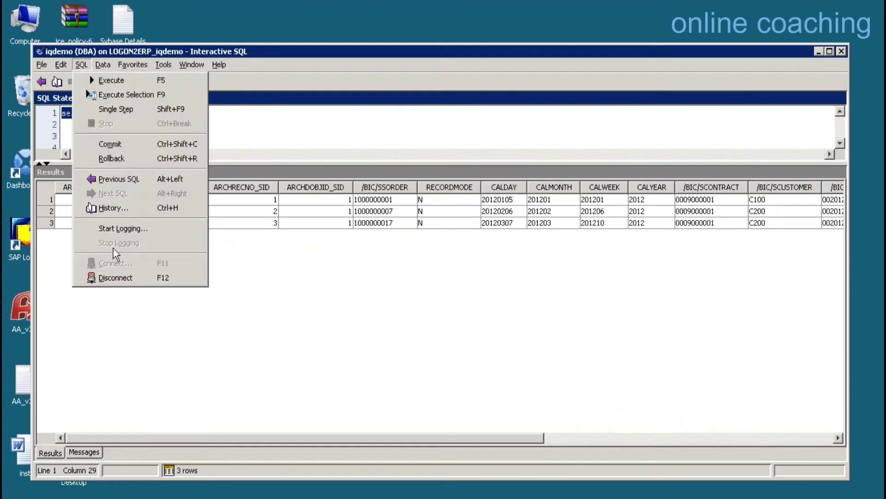
click(108, 277)
mouse_move(564, 1)
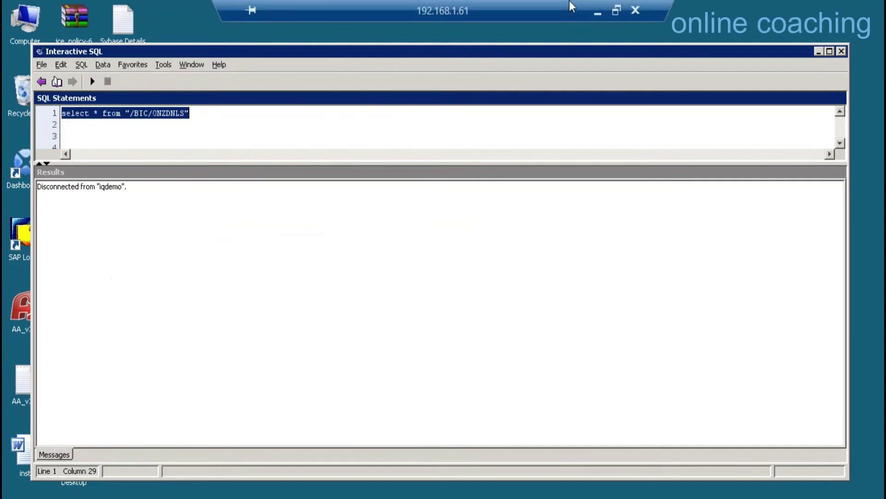
click(600, 13)
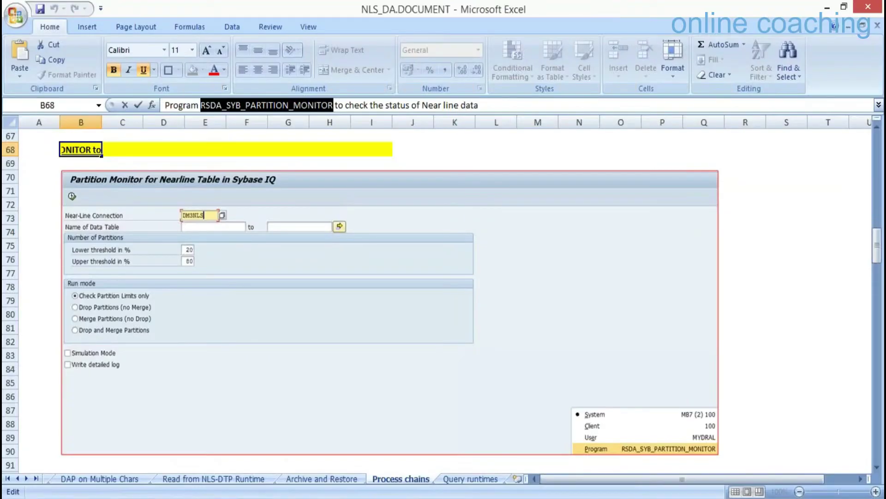
Back in Manage InfoProvider, set request 608 to Invalid as a background job and refresh.
click(193, 459)
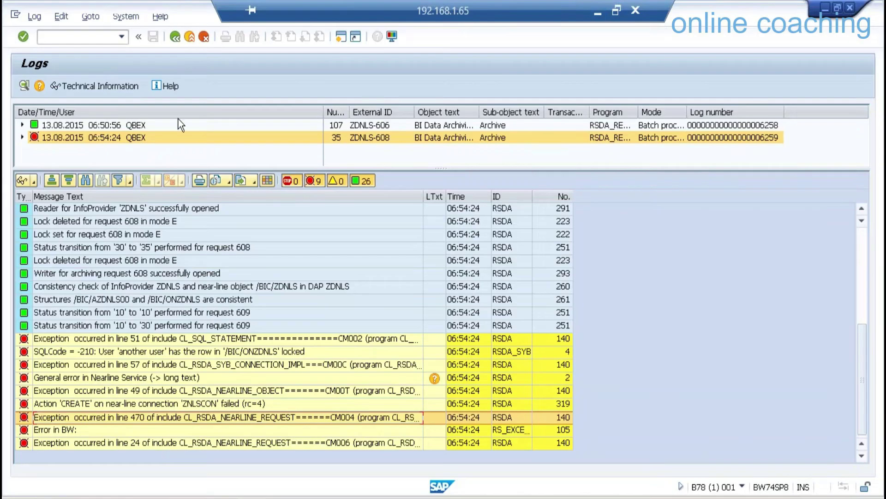
click(170, 43)
click(170, 43)
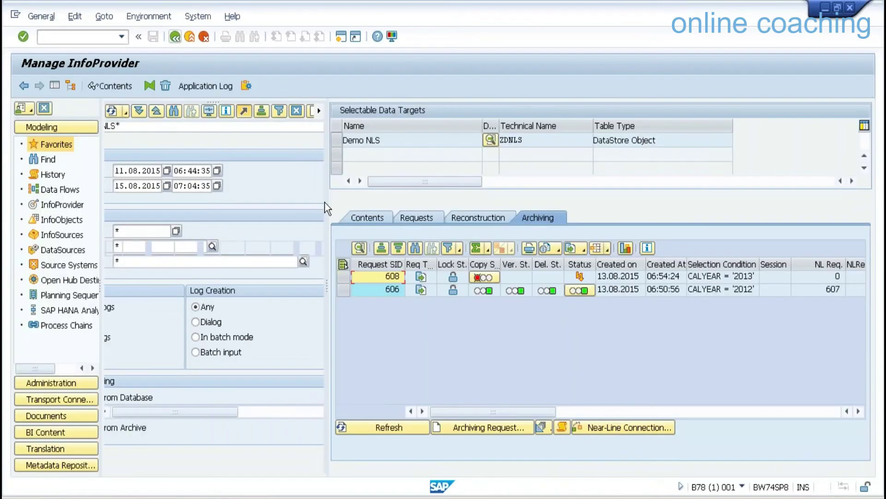
click(483, 277)
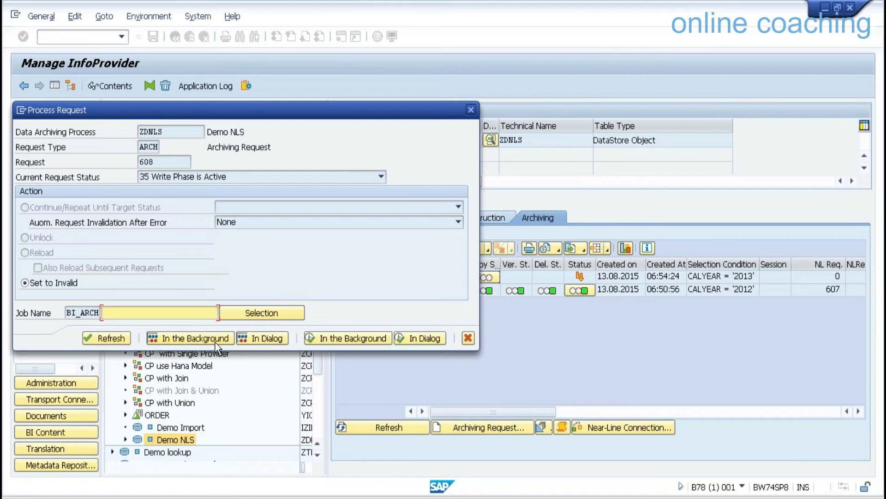
click(330, 341)
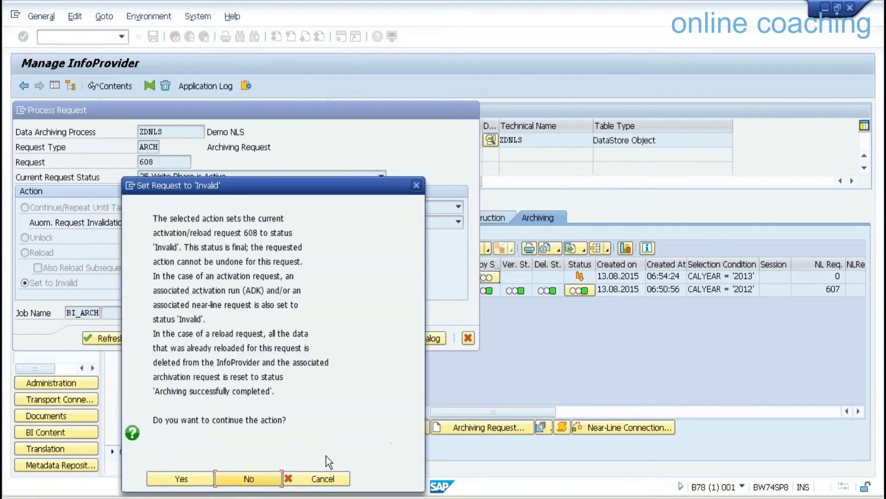
click(199, 480)
click(407, 428)
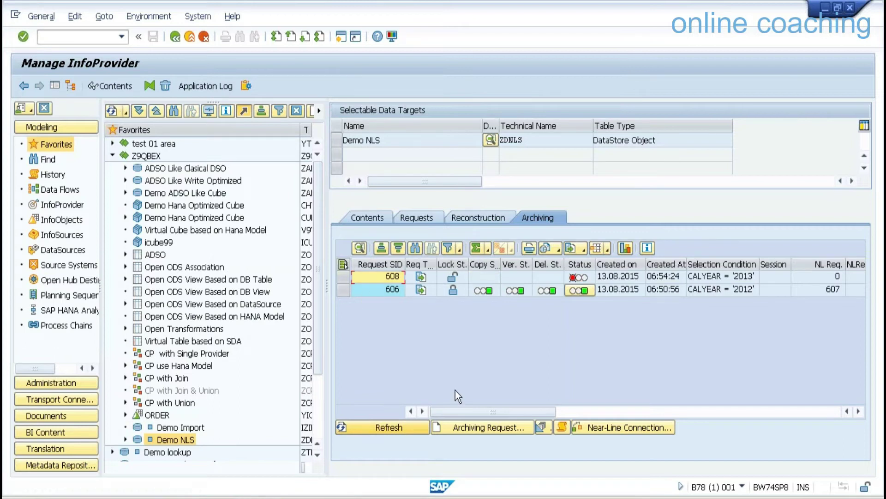
Archive calendar year 2013 in the background and refresh until request 610 finishes with 10 records.
click(493, 425)
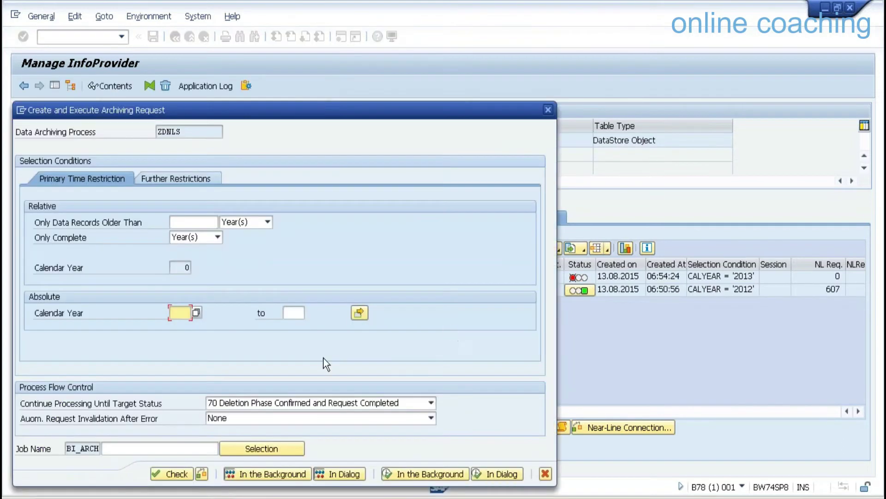
click(188, 316)
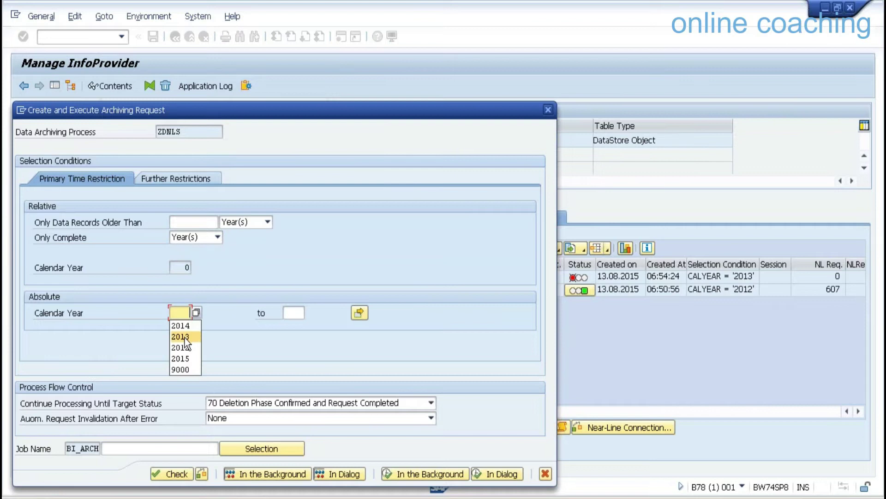
click(180, 472)
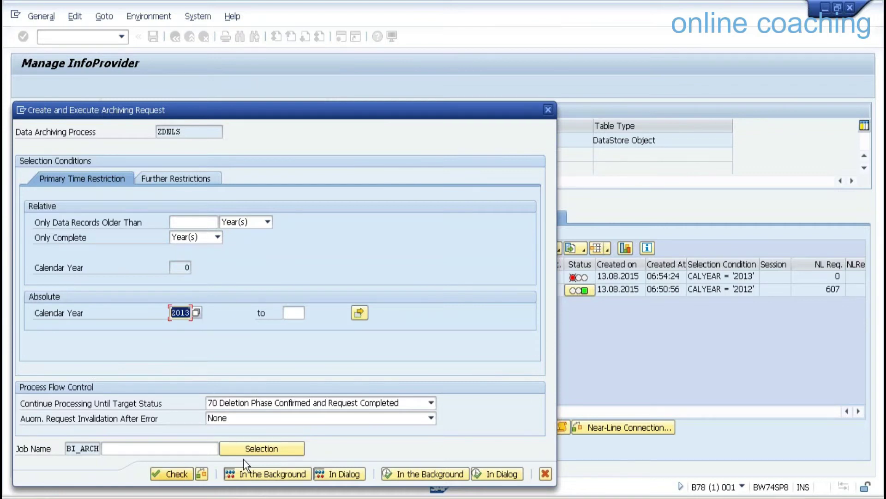
click(425, 474)
click(398, 428)
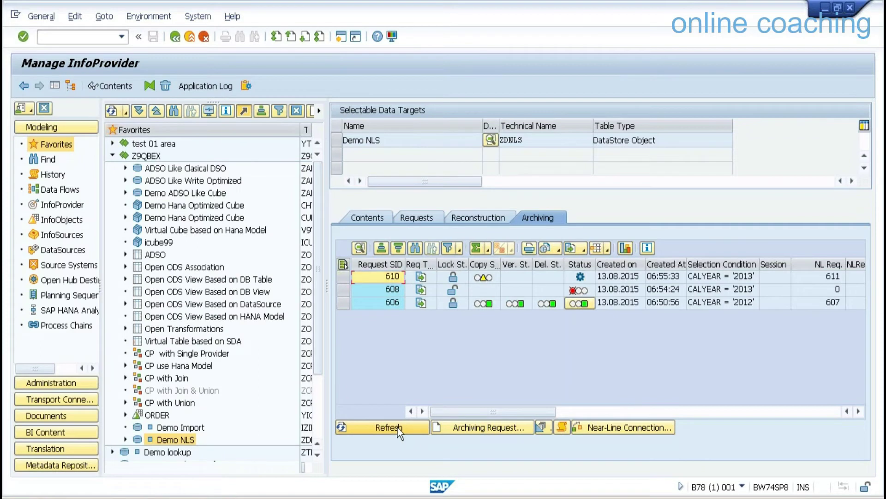
click(388, 428)
click(389, 428)
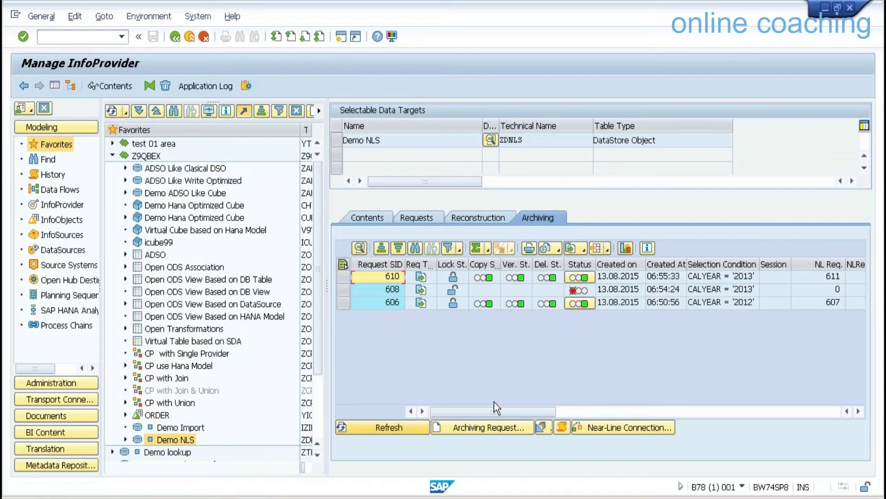
click(735, 411)
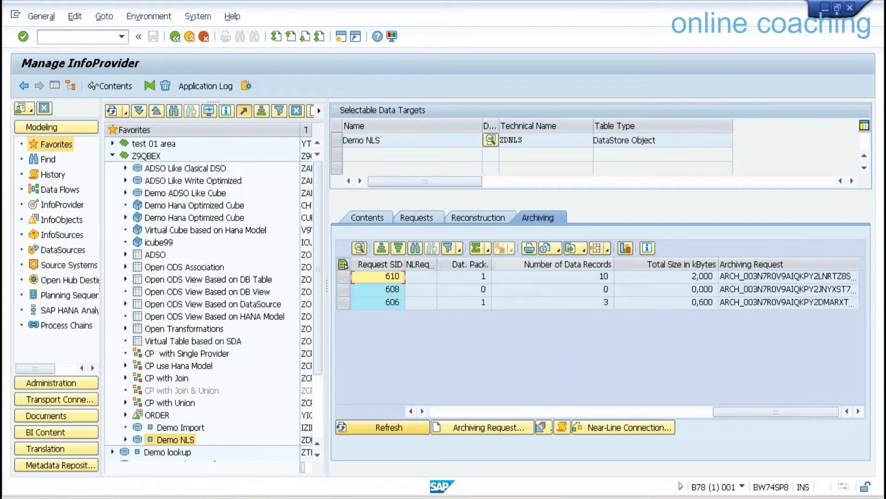
click(591, 277)
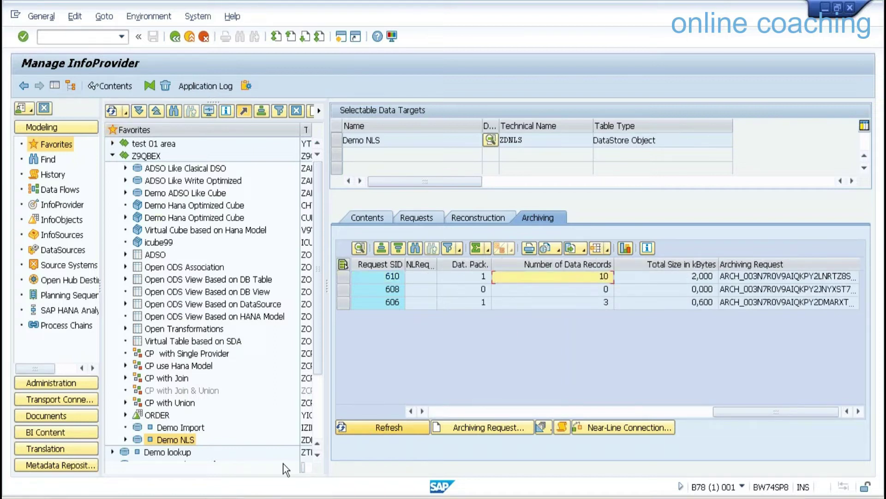
Reconnect Interactive SQL to the Sybase IQ database using the DBA password.
mouse_move(559, 2)
click(599, 13)
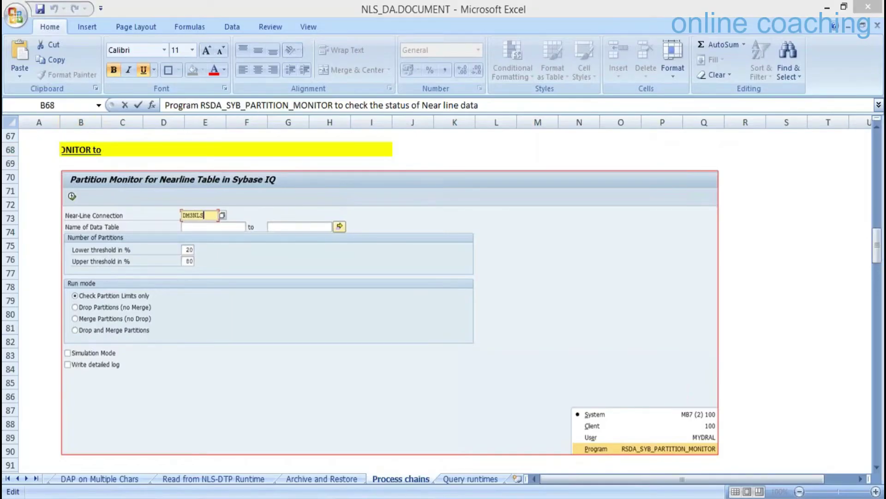
mouse_move(233, 497)
click(322, 438)
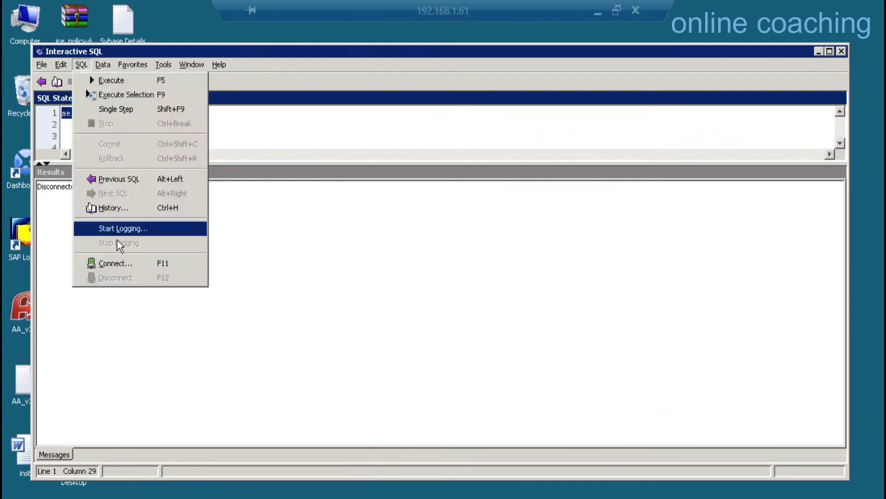
click(120, 264)
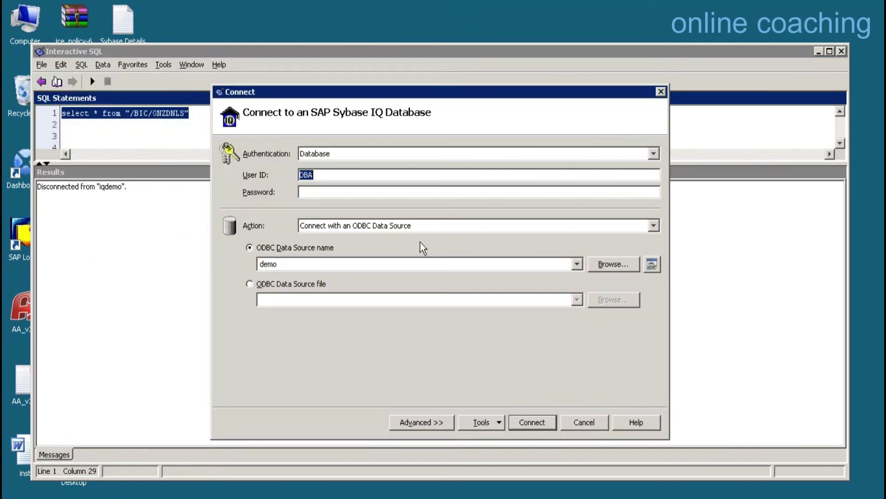
click(370, 192)
text(sql)
key(Return)
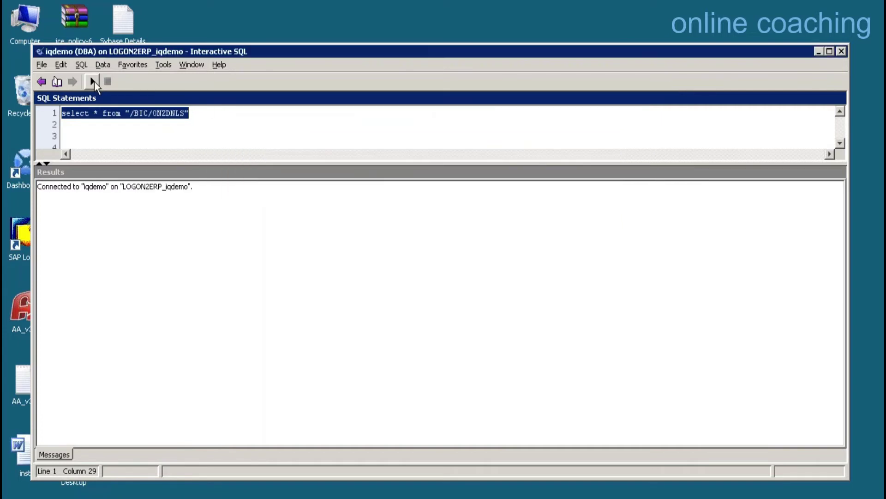
Query "/BIC/ONZDNLS" to confirm 13 rows for 2012 and 2013, then disconnect and minimize.
click(92, 81)
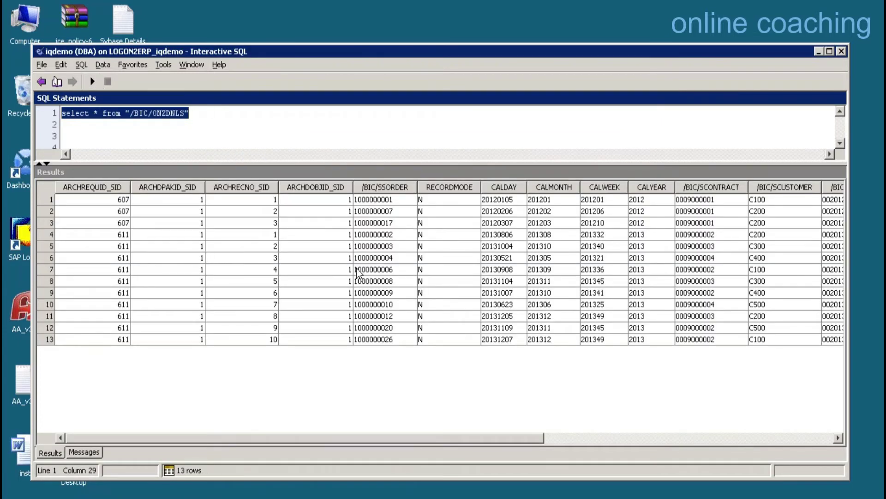
click(121, 222)
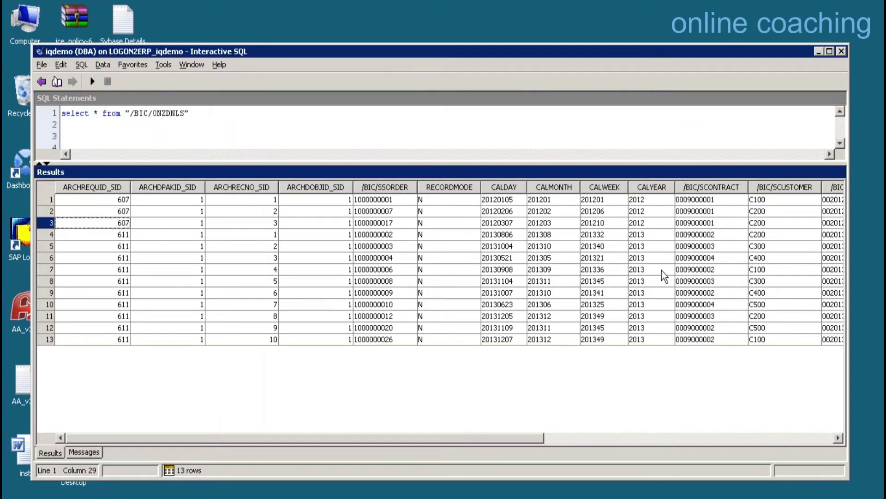
click(647, 235)
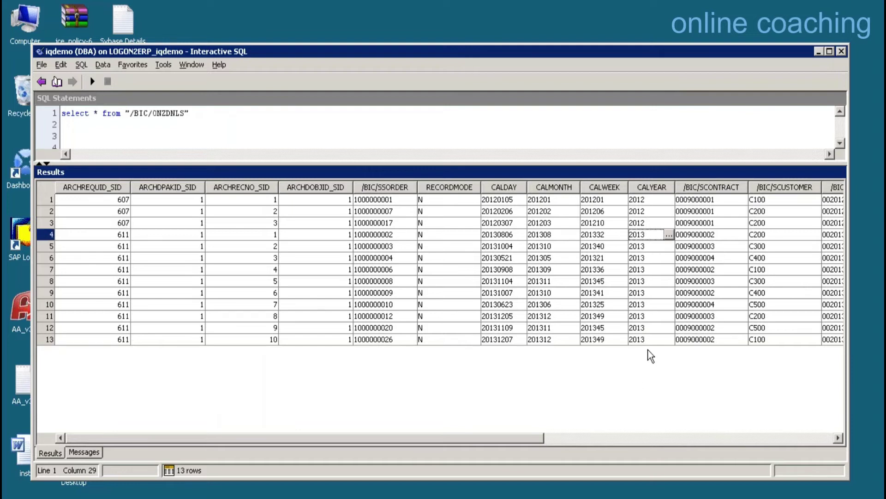
mouse_move(528, 5)
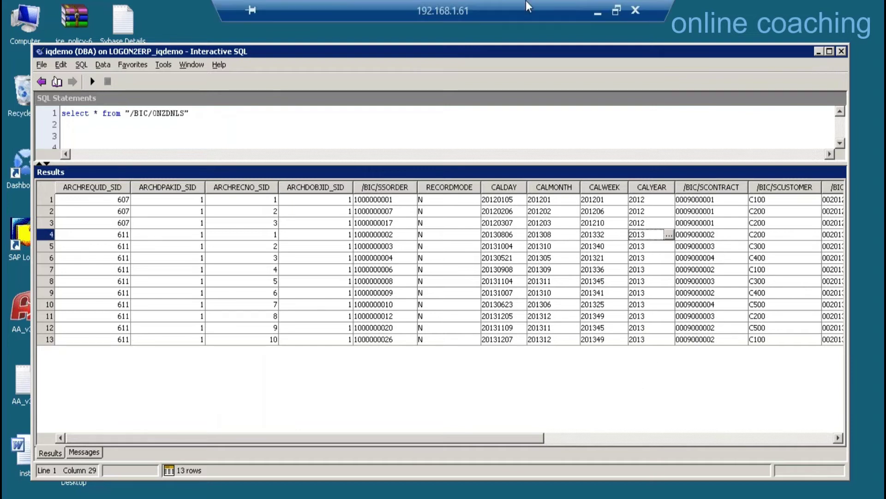
click(81, 65)
click(109, 279)
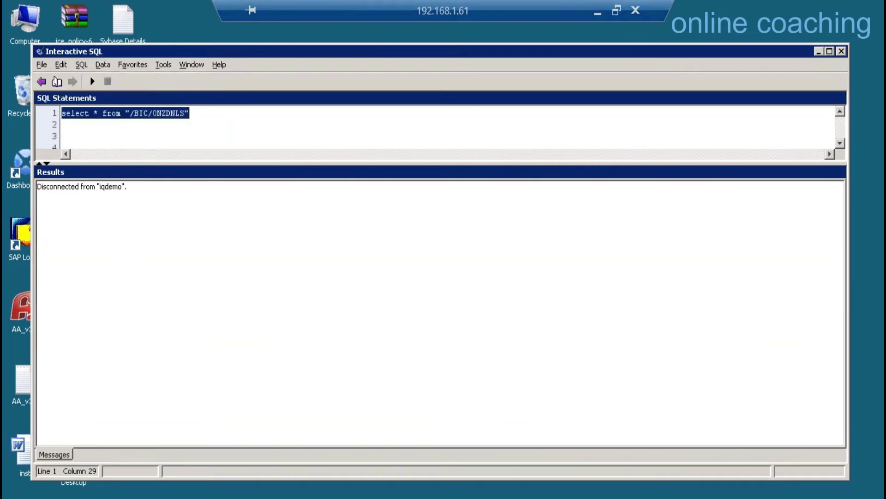
click(597, 16)
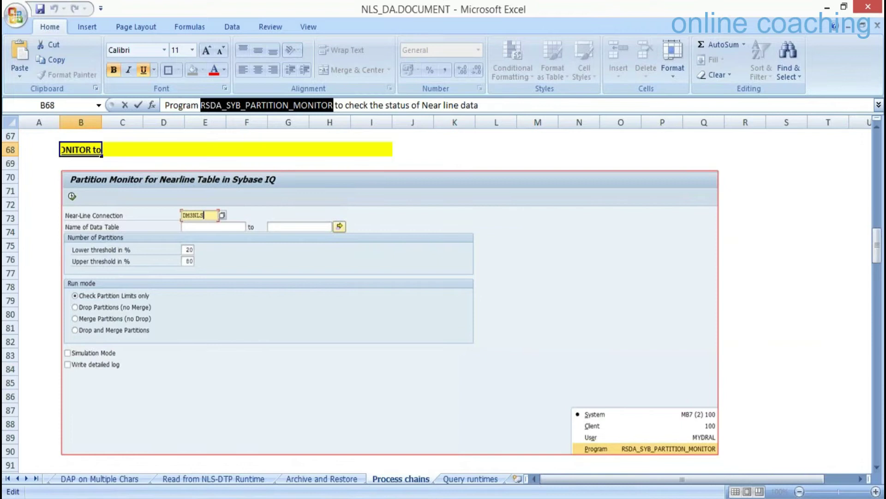
Restore the SAP session and exit InfoProvider management to the Data Warehousing Workbench: Modeling.
mouse_move(212, 494)
click(148, 429)
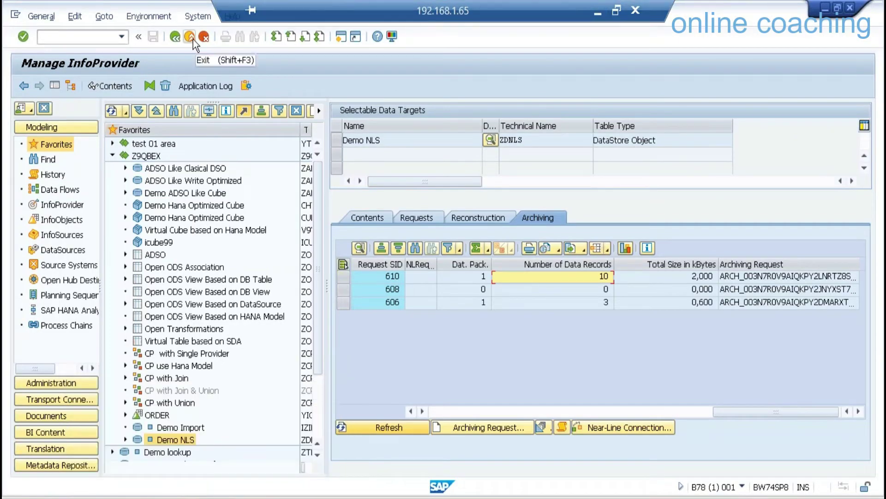
click(441, 411)
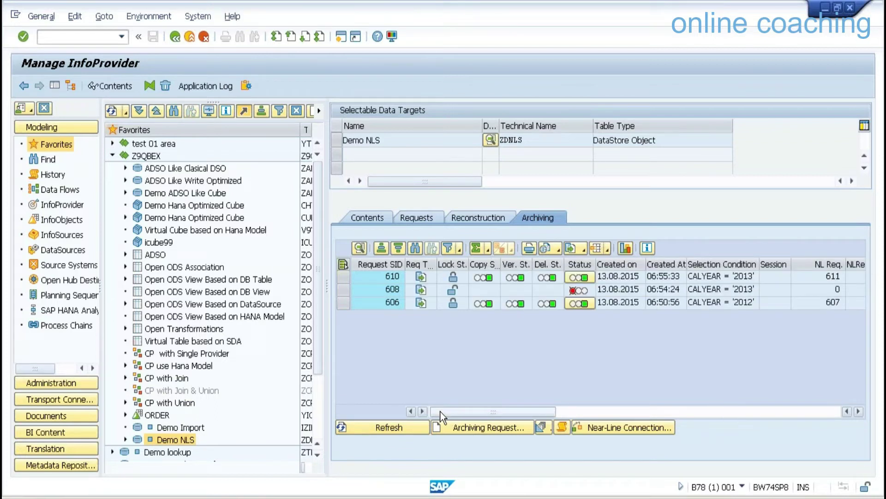
click(93, 43)
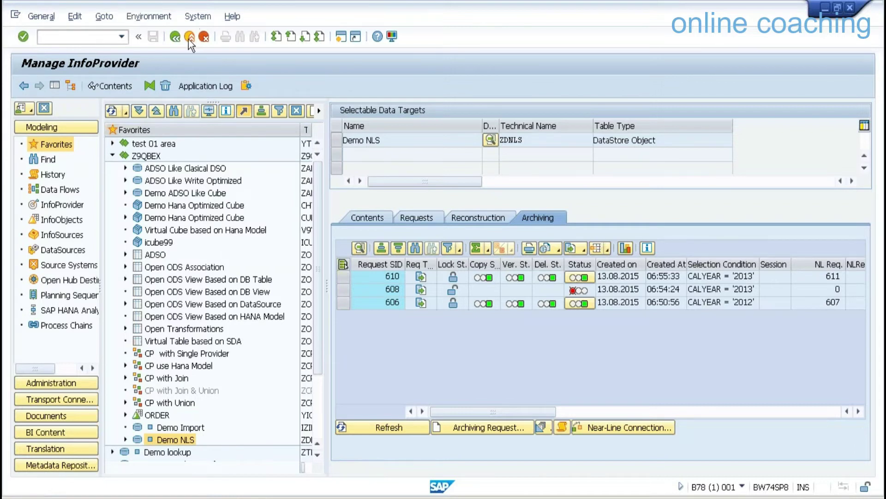
click(189, 37)
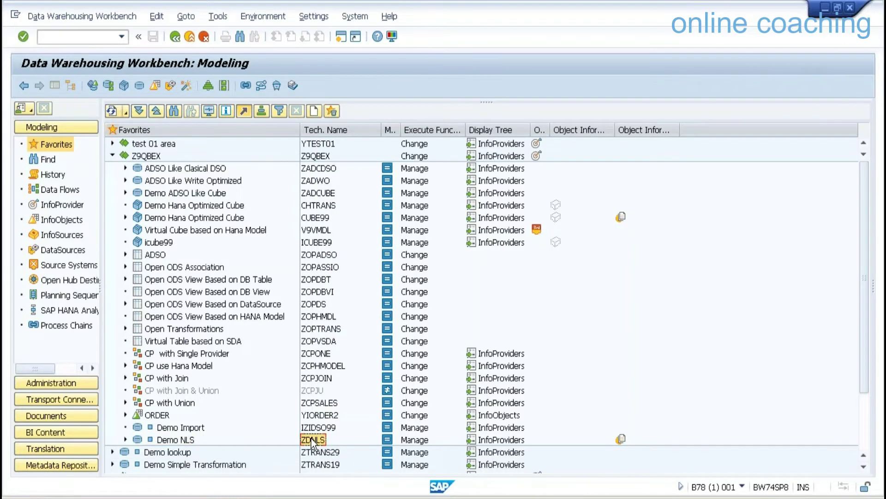
Launch Query Designer and log on to the BW74HANASP8 DEV system with the password.
key(super)
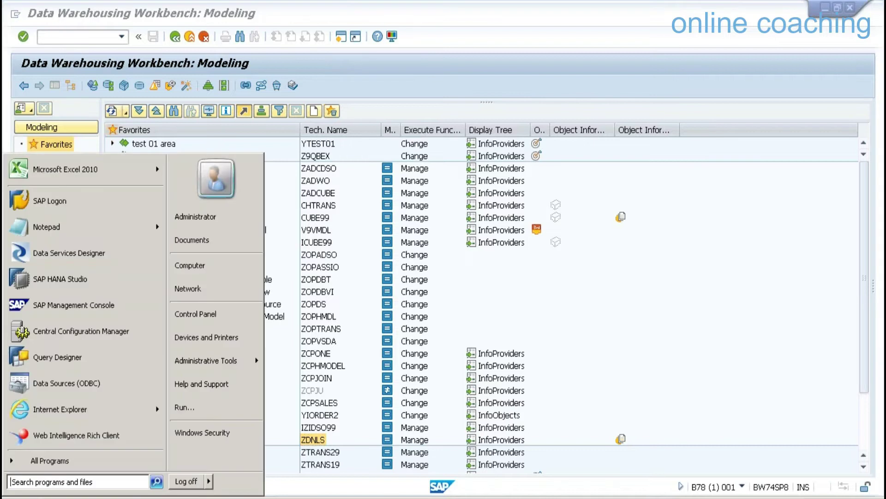
click(66, 361)
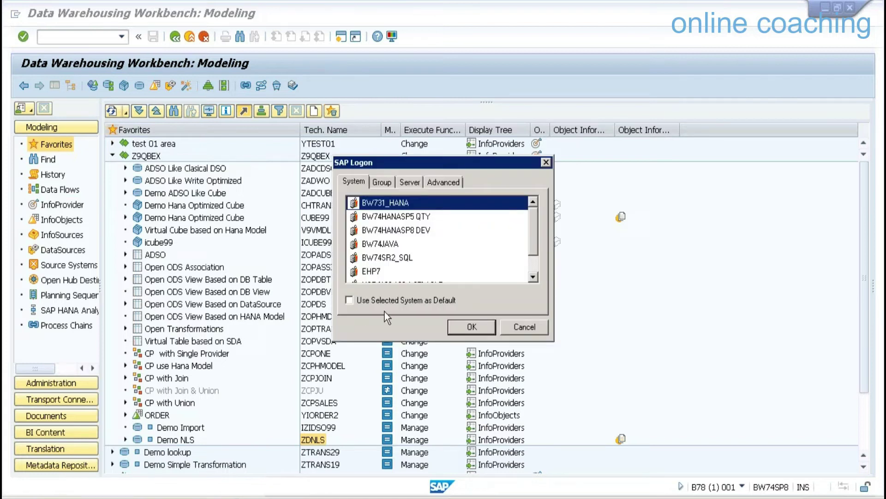
click(393, 230)
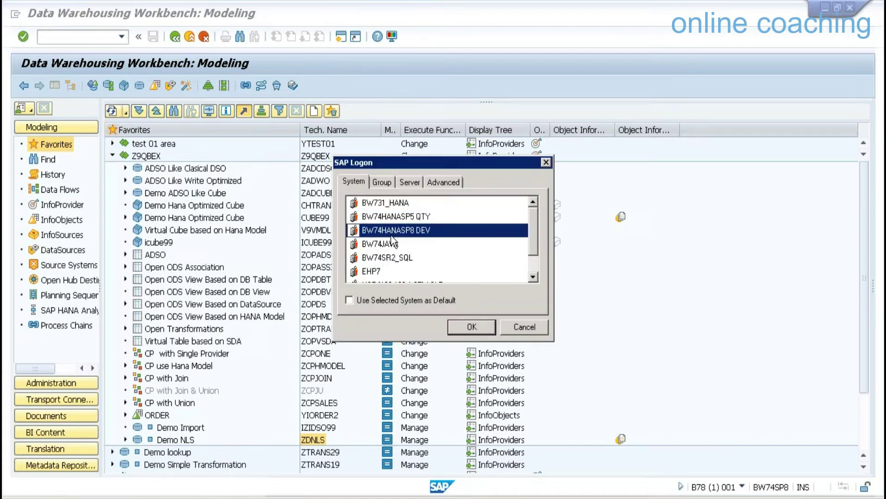
click(472, 327)
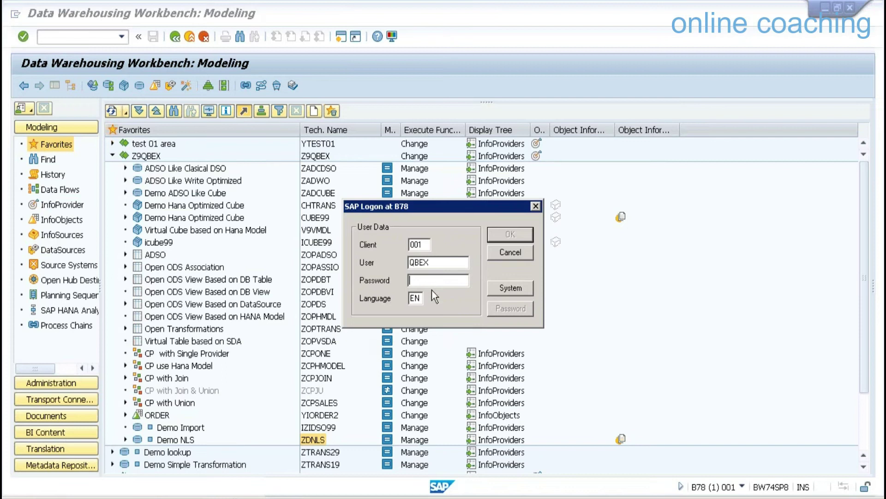
text(***********)
click(500, 233)
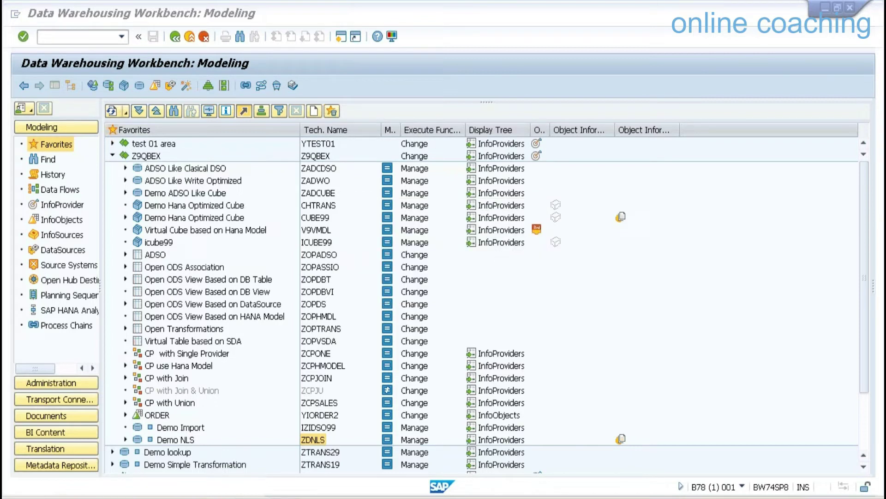
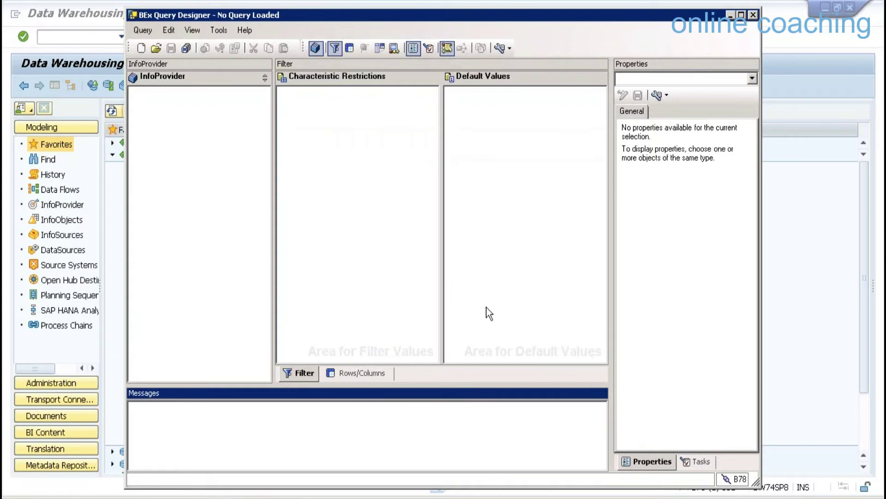
Start a new query on the ZDNLS InfoProvider, found by technical name.
click(142, 47)
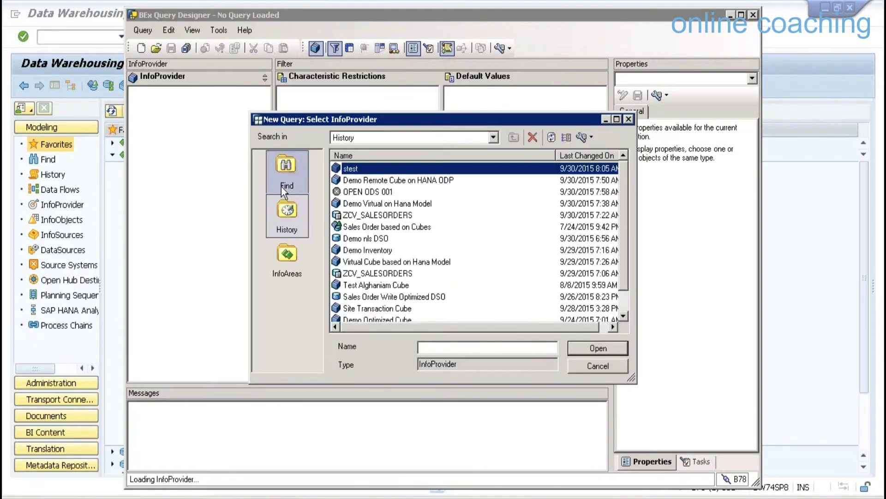
click(285, 168)
text(ZDNLS)
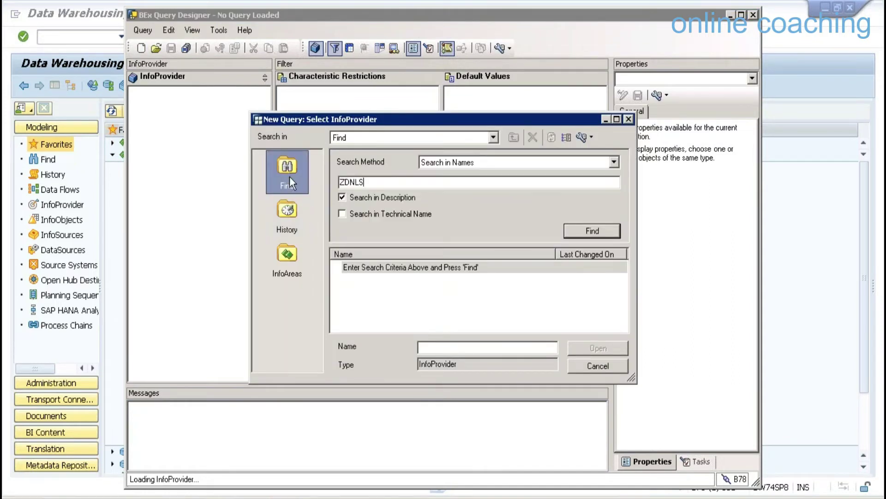
click(378, 214)
key(Return)
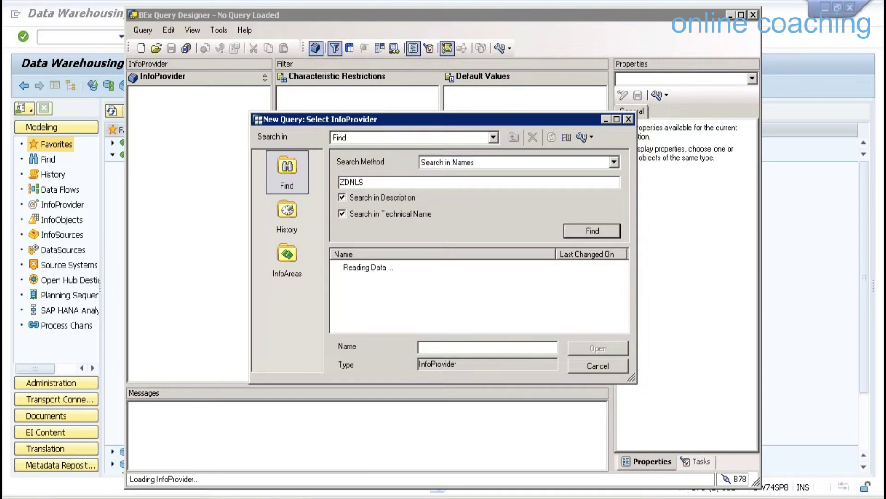
double_click(400, 267)
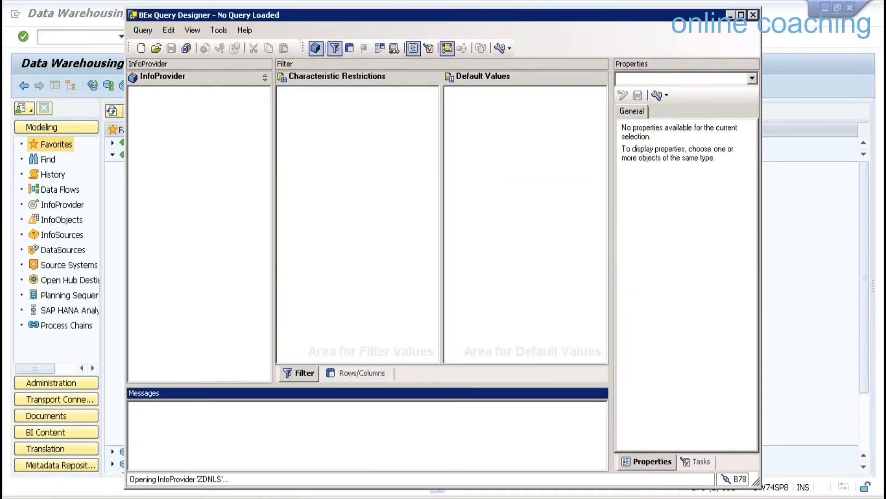
Put SalesOrder No and Calendar Year in rows and SalesOrder Qty in columns, then save.
click(357, 375)
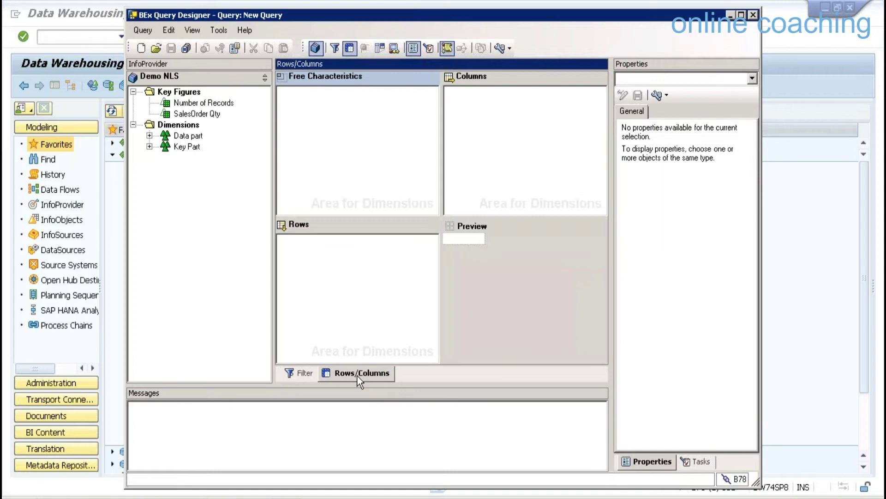
click(149, 146)
click(199, 158)
drag(199, 157, 358, 268)
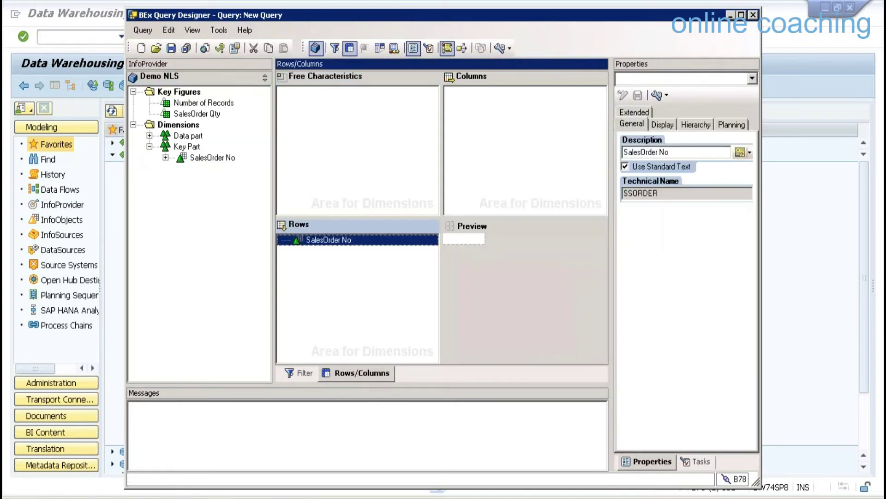
click(149, 136)
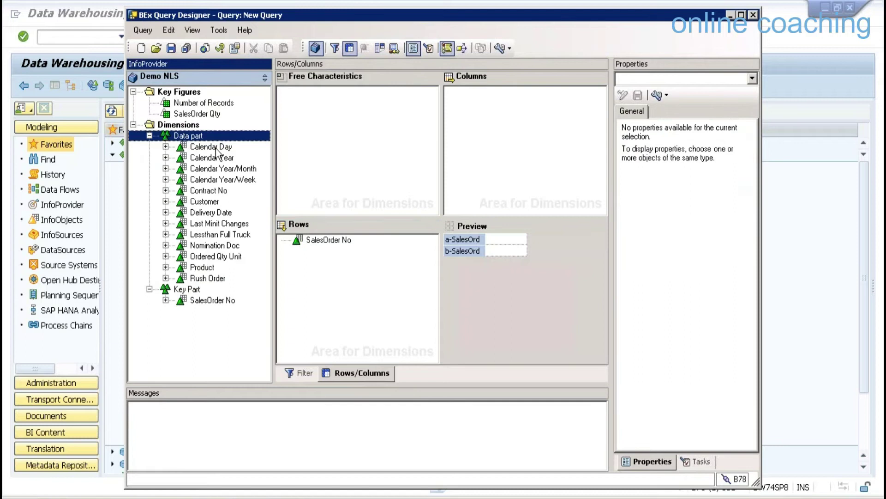
drag(221, 158, 323, 250)
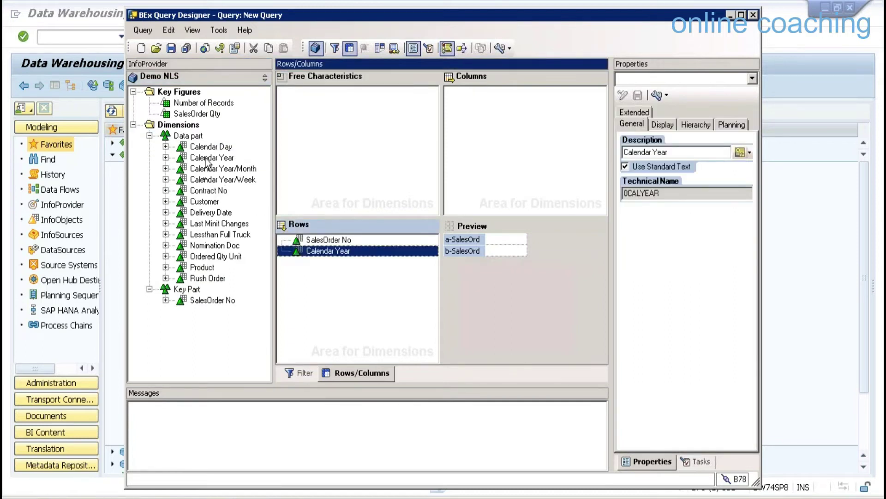
click(198, 114)
drag(197, 113, 499, 157)
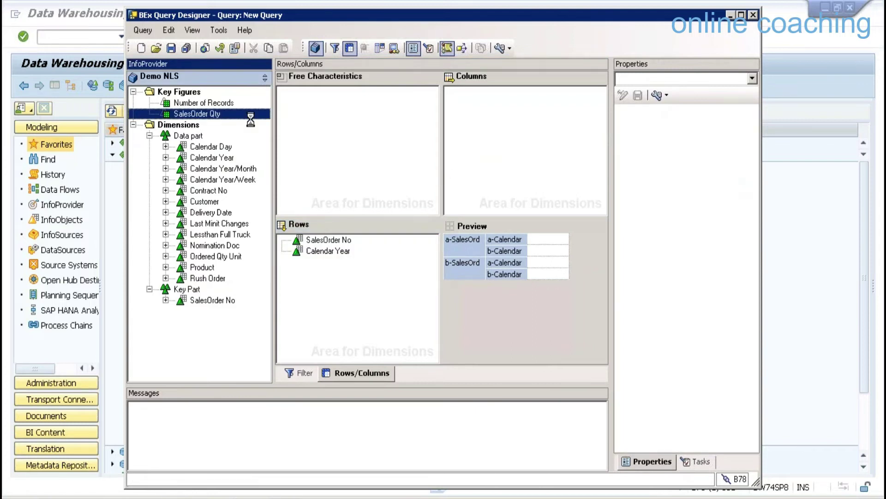
click(172, 48)
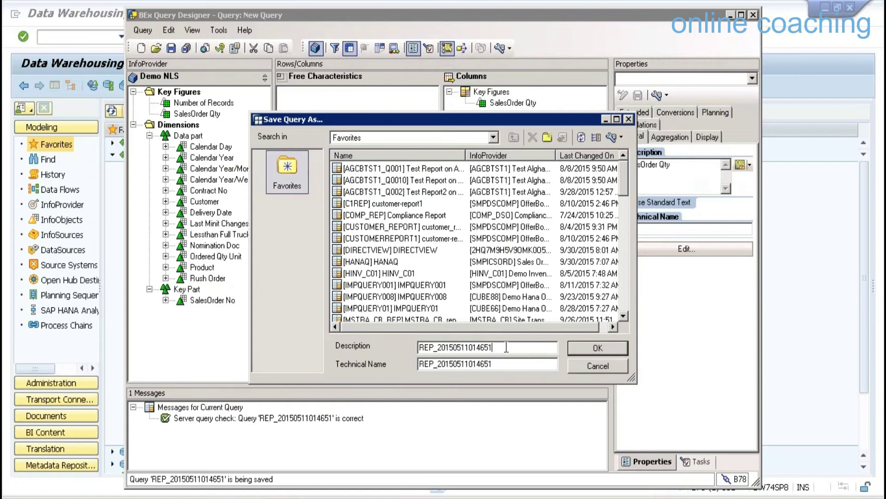
Save the query with description and technical name ZNLS001.
drag(507, 347, 357, 348)
text(ZNL)
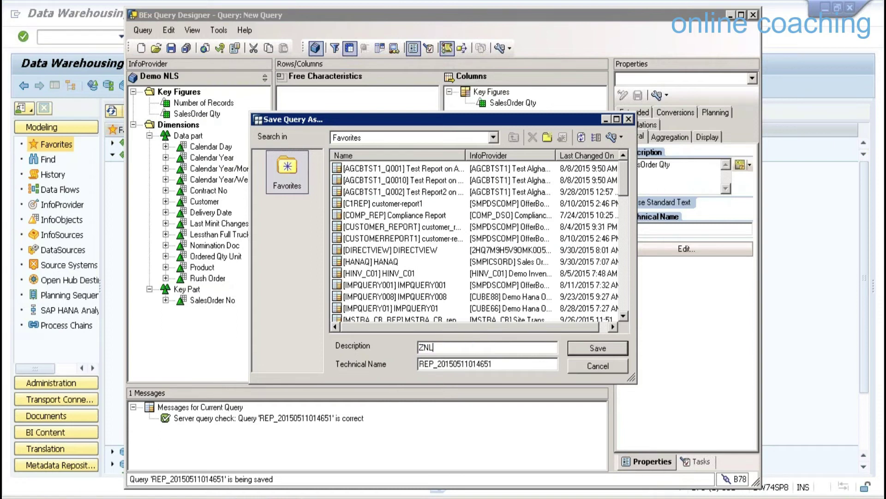
text(S001)
key(Tab)
text(ZNLS001)
click(479, 347)
drag(450, 348, 418, 349)
click(584, 349)
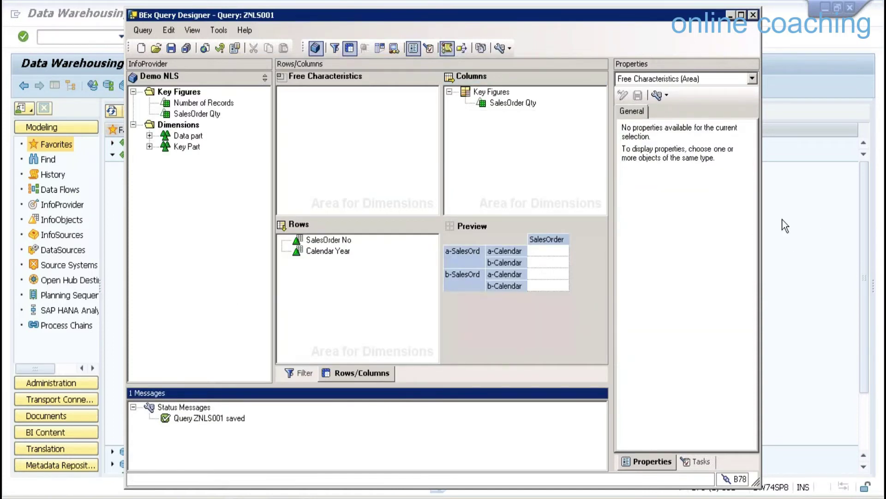
click(785, 226)
click(105, 39)
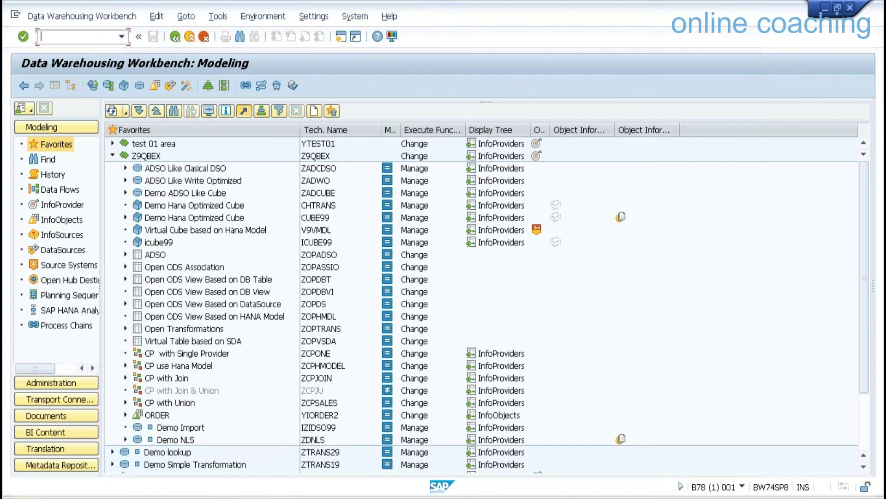
Run ZNLS001 via RSRT as HTML and drop SalesOrder No, showing 2014–2015 totalling 2.160 EA.
text(/nrsrt)
key(Return)
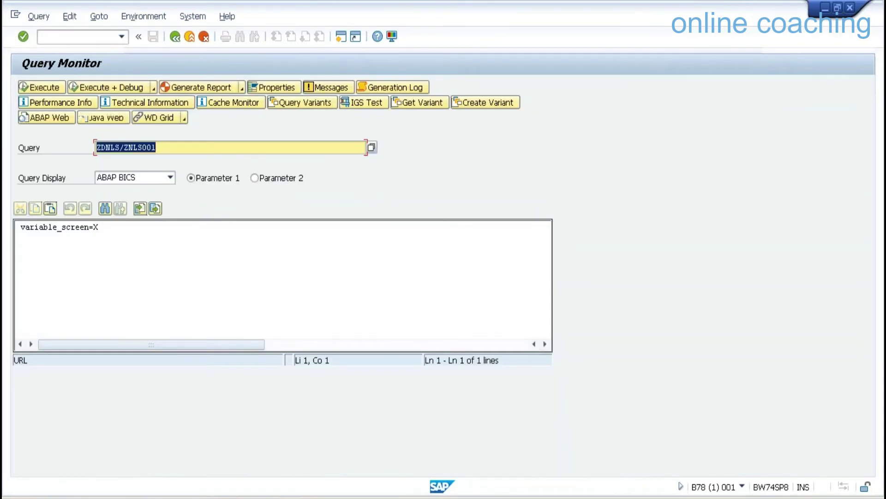
click(170, 178)
click(134, 212)
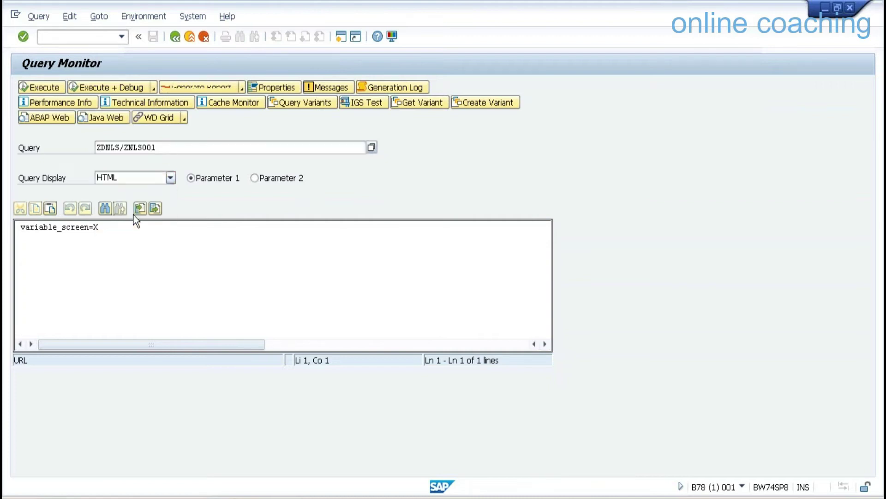
click(51, 90)
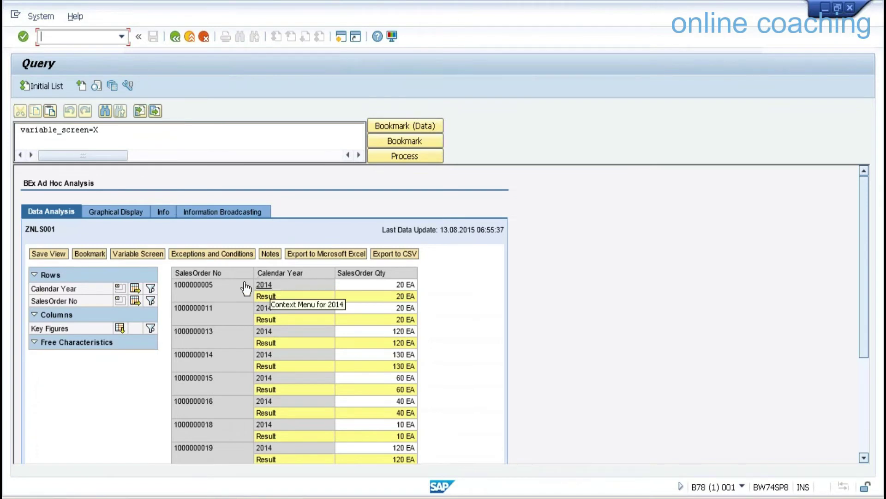
click(119, 300)
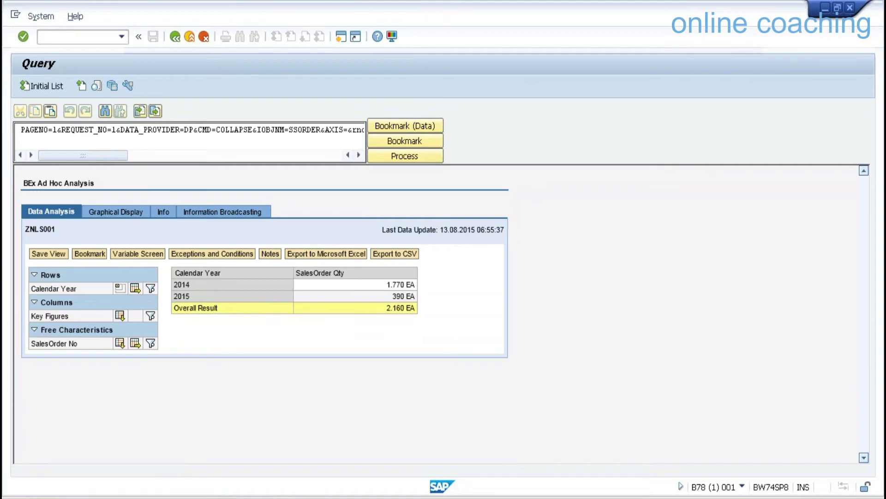
Set ZNLS001's Extended Nearline-Storage property to Read Near-Line Storage and save the query.
click(319, 498)
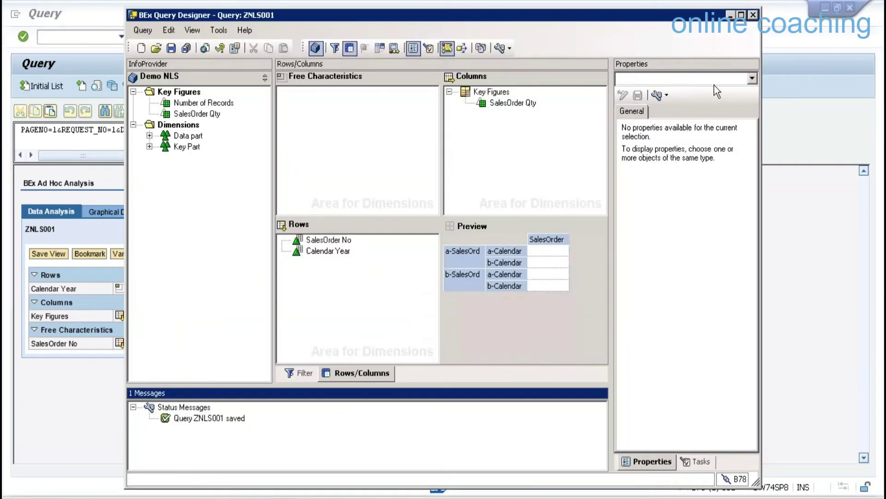
click(750, 79)
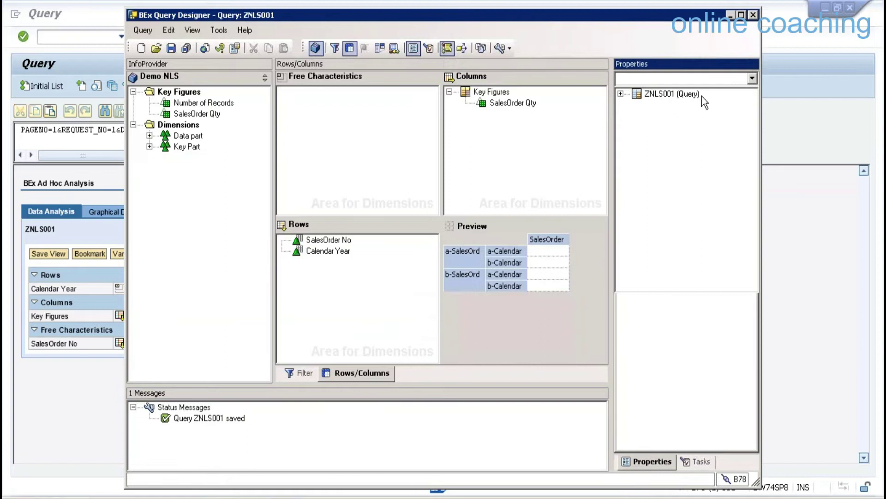
click(683, 95)
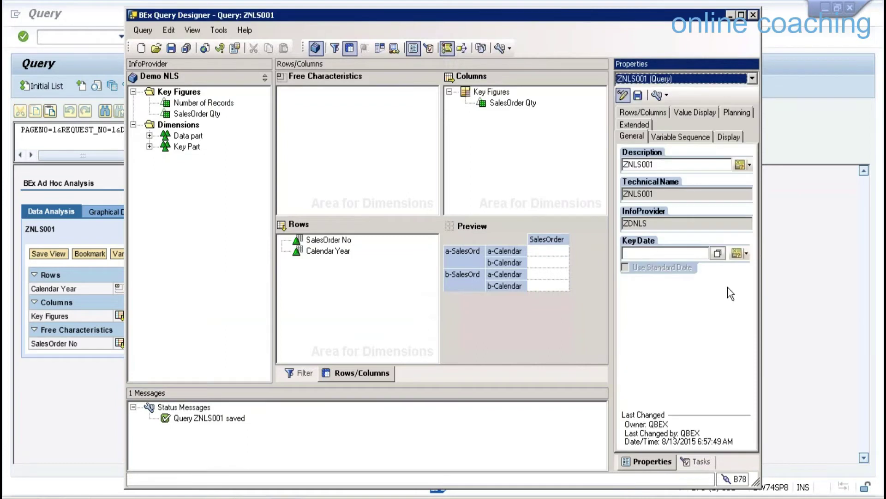
click(628, 125)
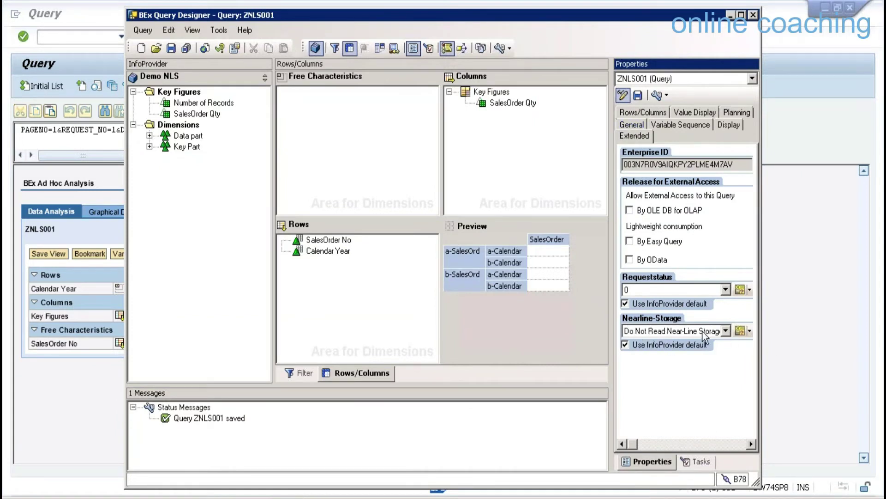
click(726, 331)
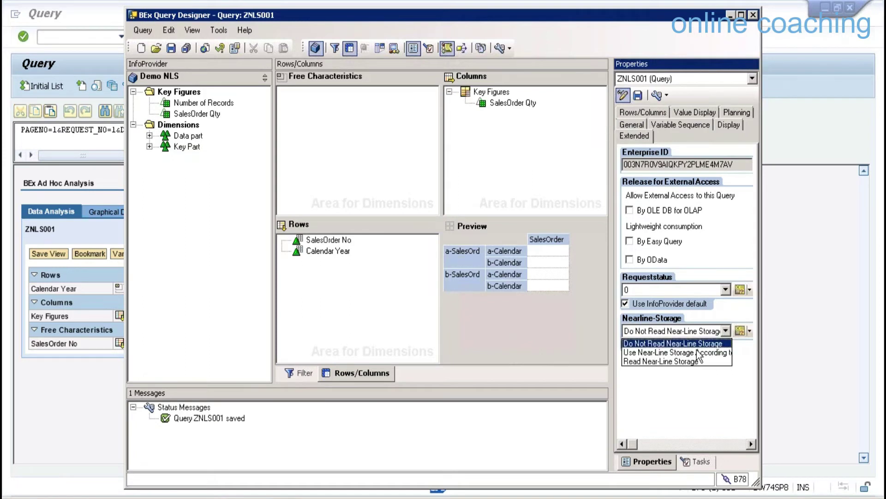
click(684, 361)
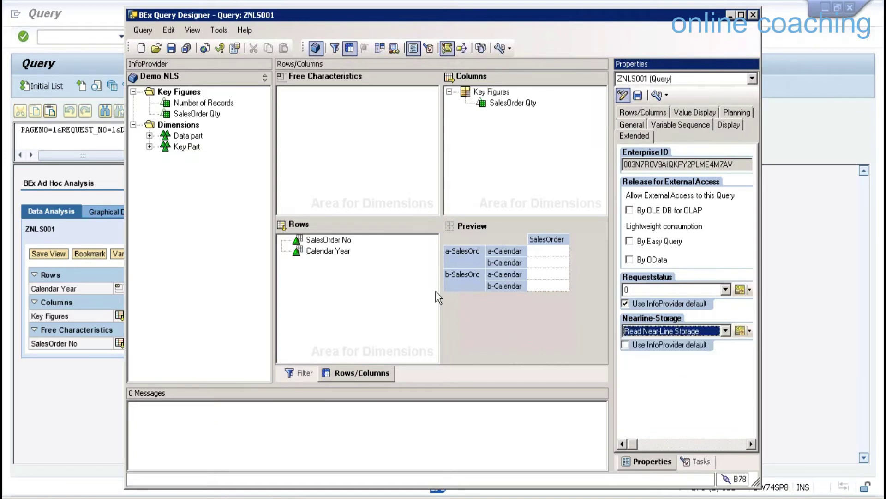
click(171, 48)
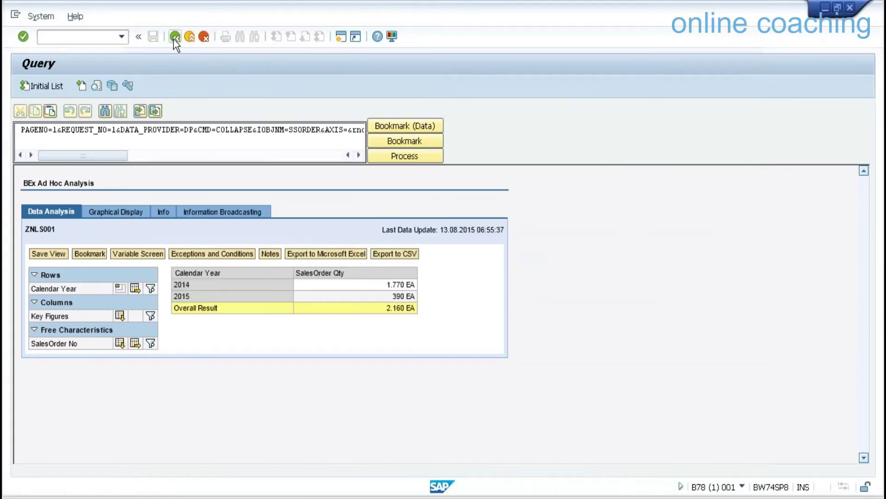
Rerun ZNLS001 to add 2012 (260 EA) and 2013 (740 EA), totalling 3.160 EA.
click(174, 37)
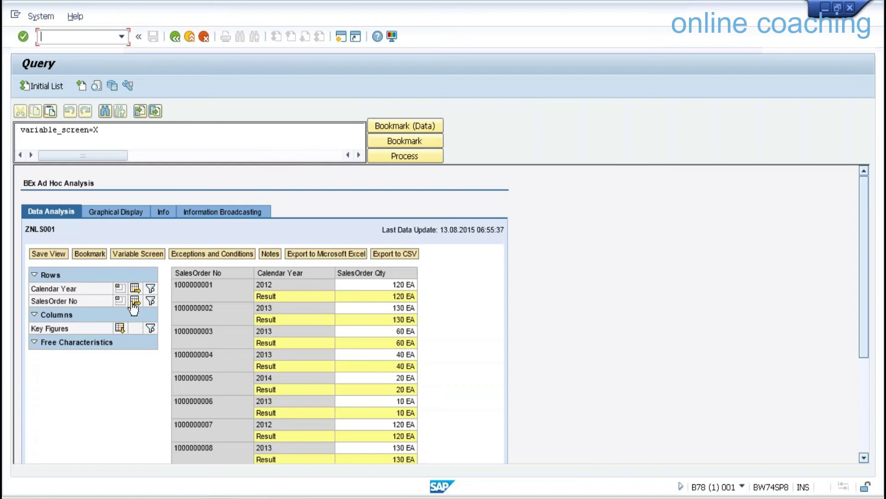
click(135, 301)
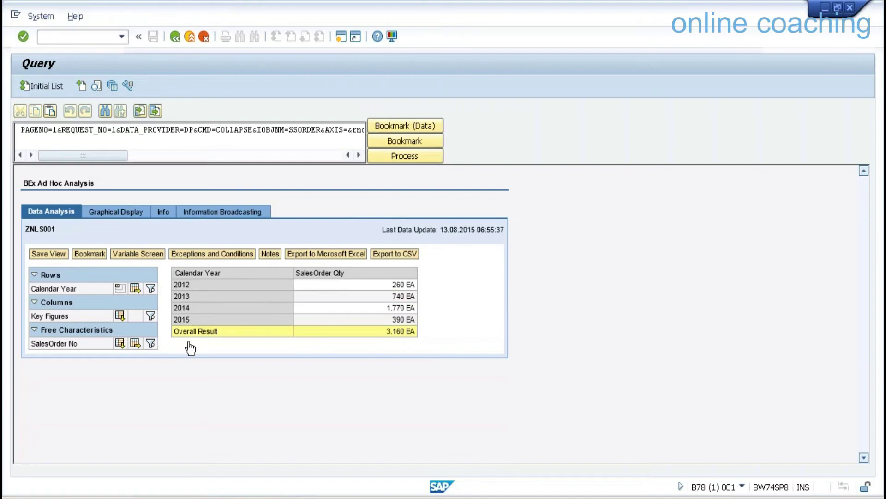
click(281, 493)
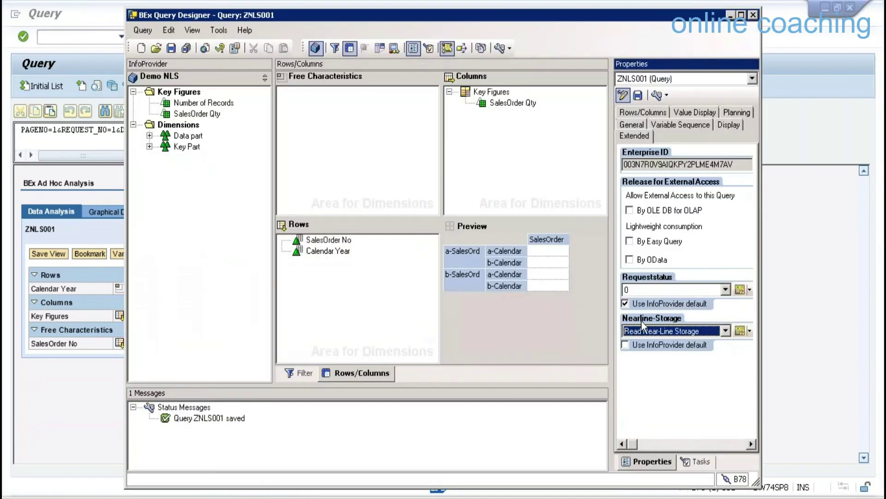
Switch ZNLS001's Nearline-Storage to Entry of Variables using Select NLS, and save.
click(723, 330)
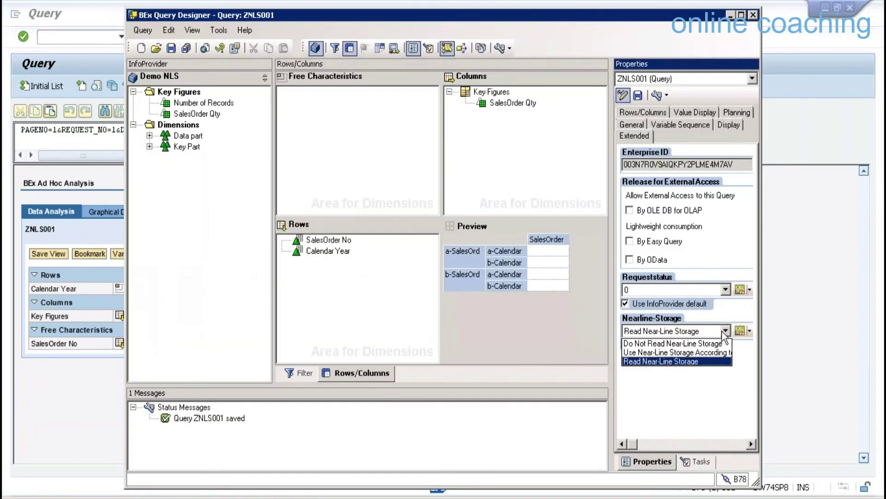
click(705, 352)
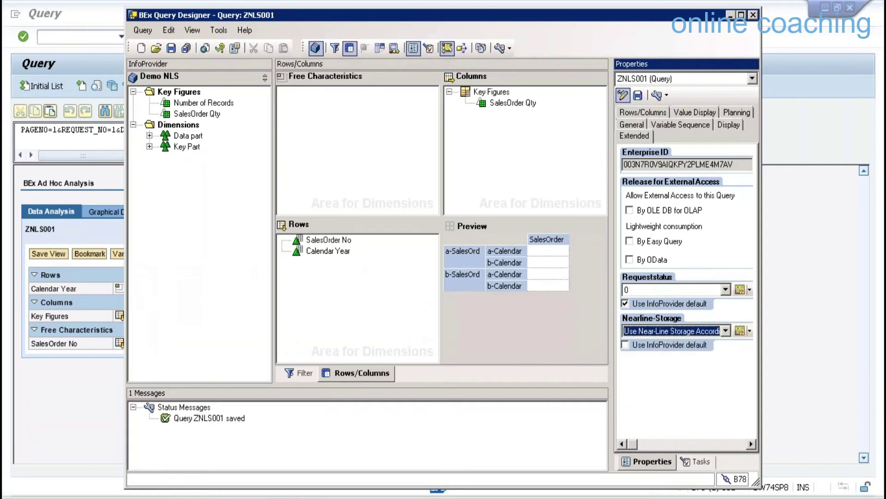
click(749, 330)
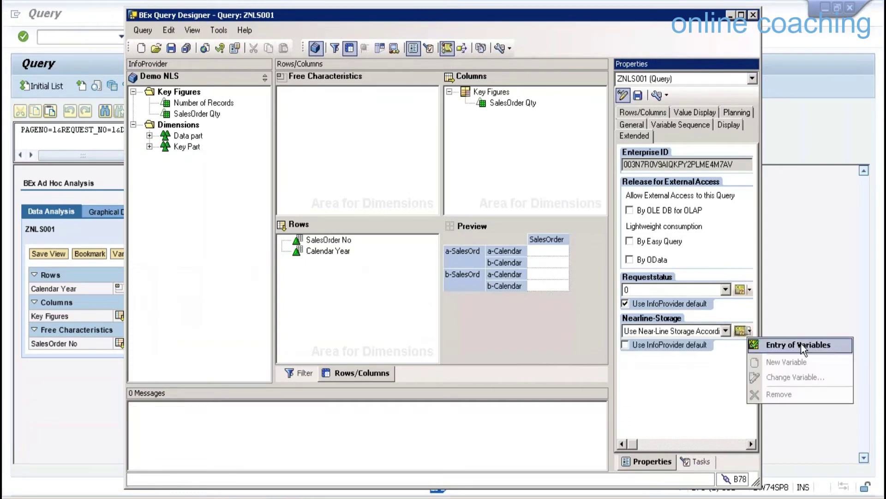
click(801, 345)
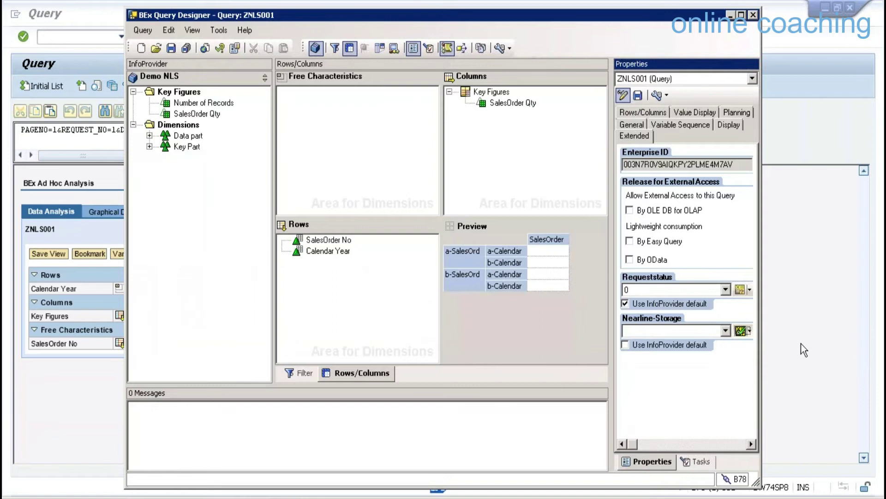
click(725, 331)
key(Down)
key(Return)
click(171, 48)
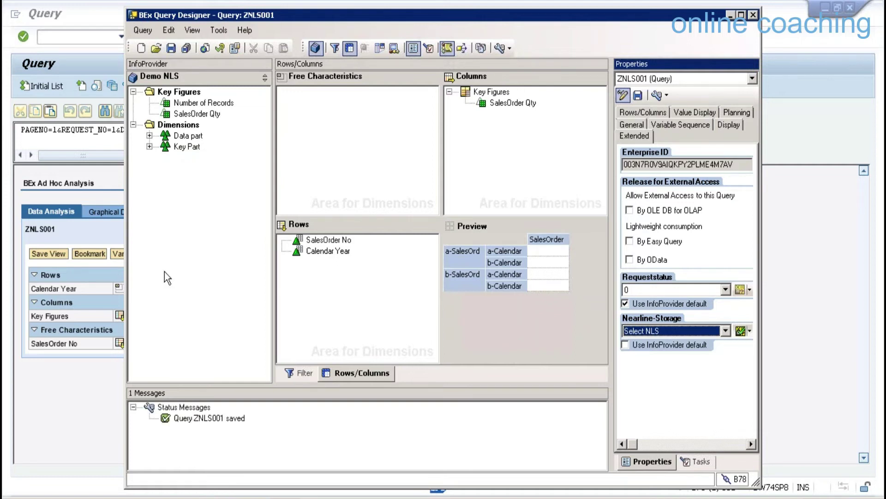
click(110, 359)
click(176, 40)
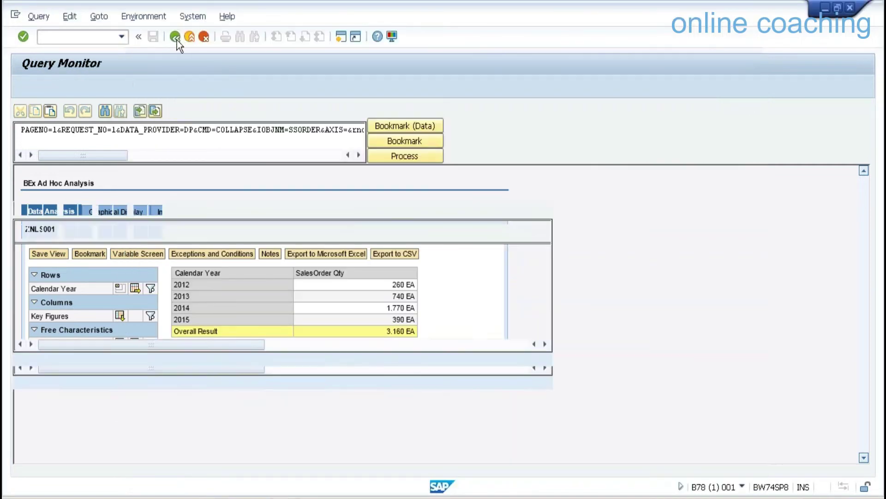
Run ZNLS001 with Select NLS 0 and show Calendar Year totals only (2.160 EA).
click(62, 90)
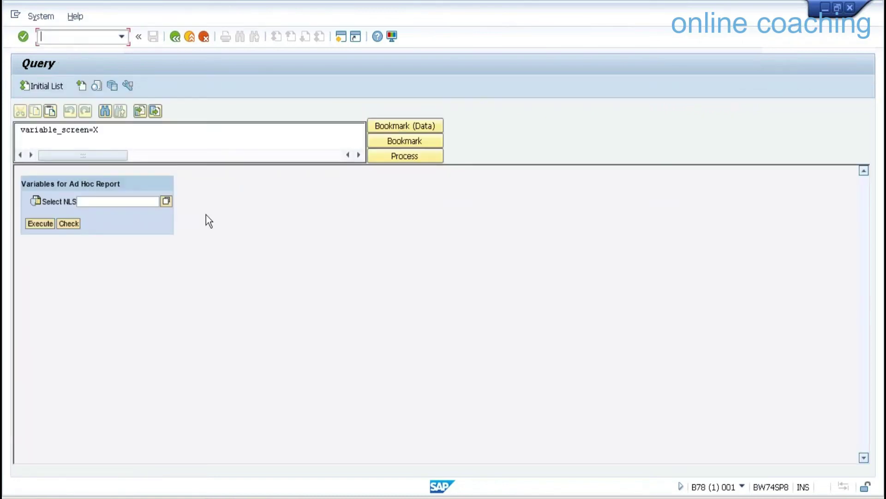
click(165, 201)
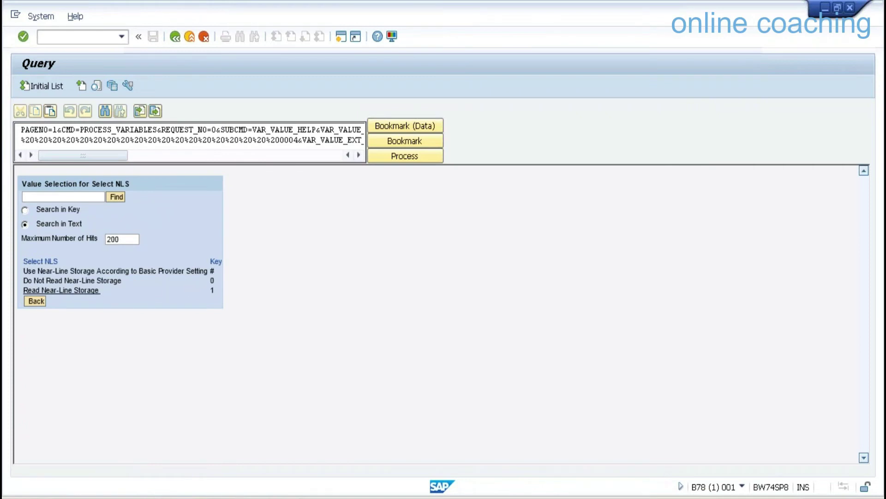
click(92, 282)
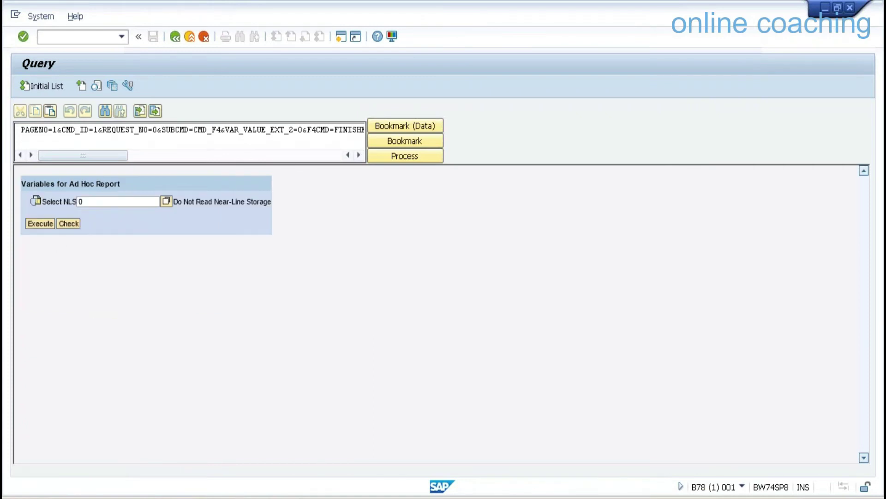
click(40, 223)
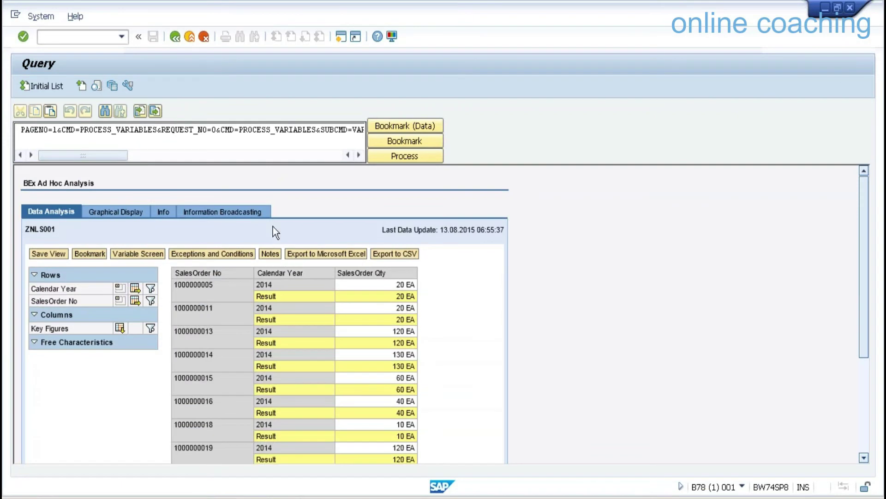
click(121, 301)
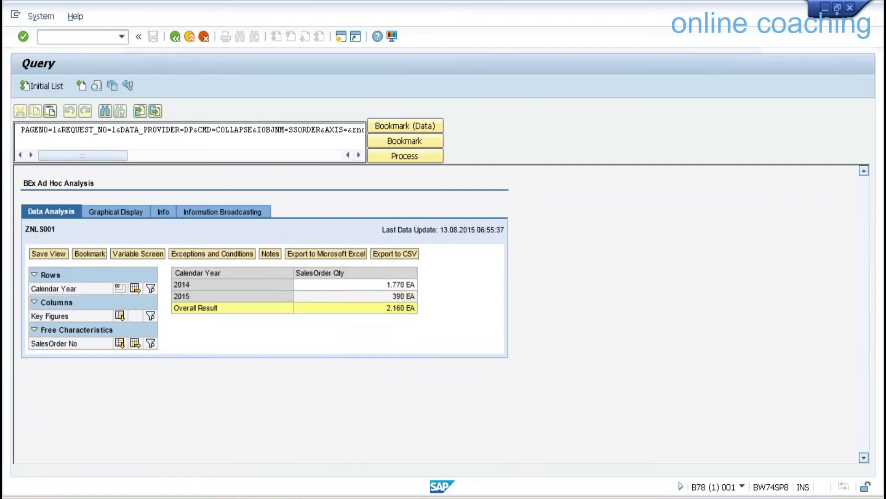
Rerun ZNLS001 with Select NLS 1 to include near-line years, totalling 3.160 EA.
click(174, 37)
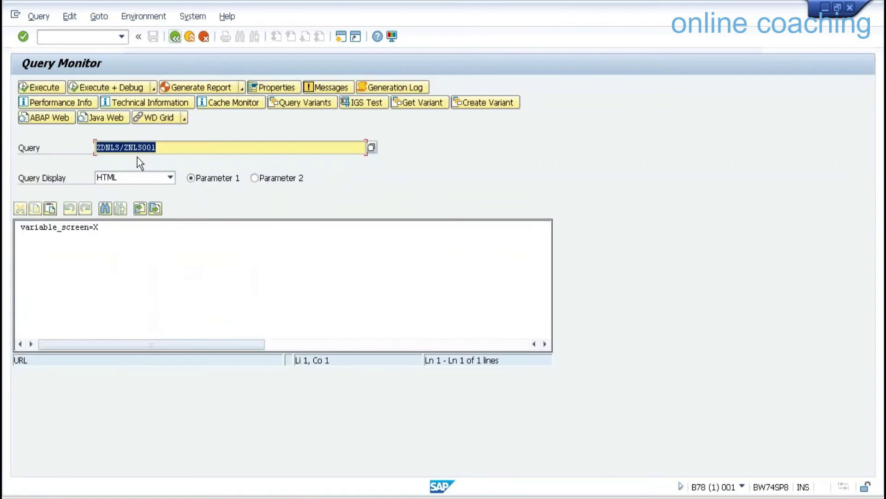
click(44, 88)
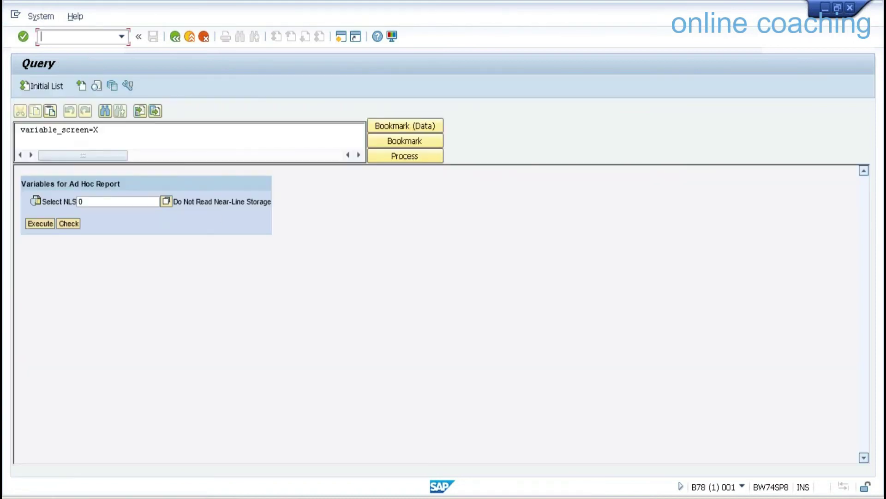
click(165, 201)
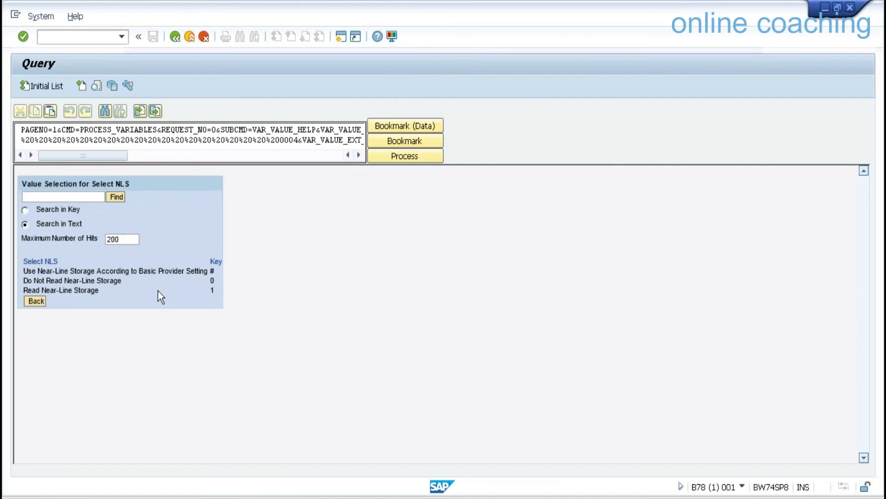
click(95, 291)
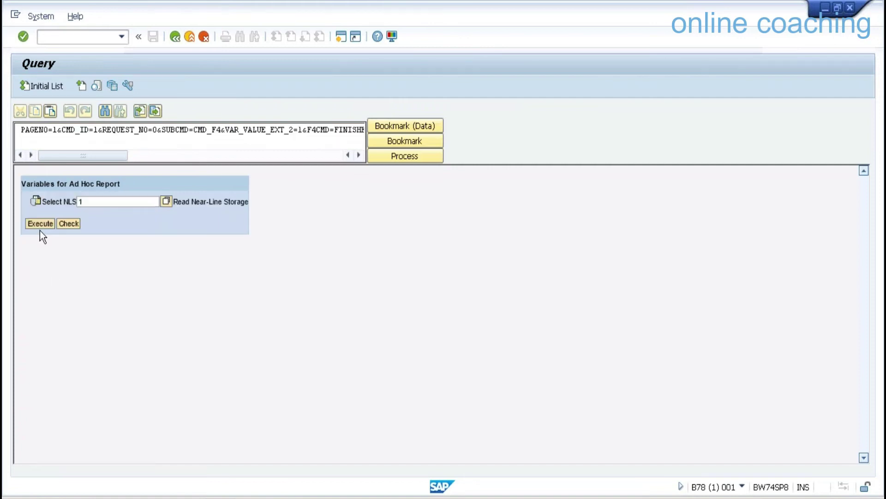
click(40, 223)
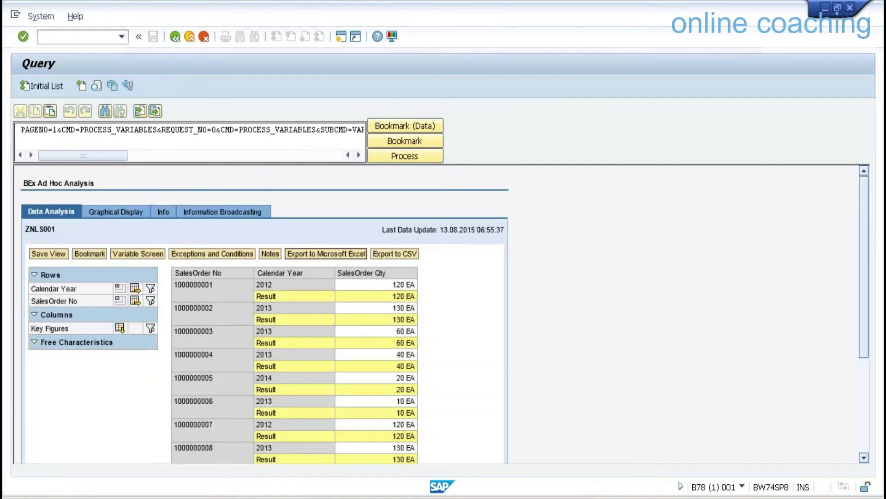
click(120, 300)
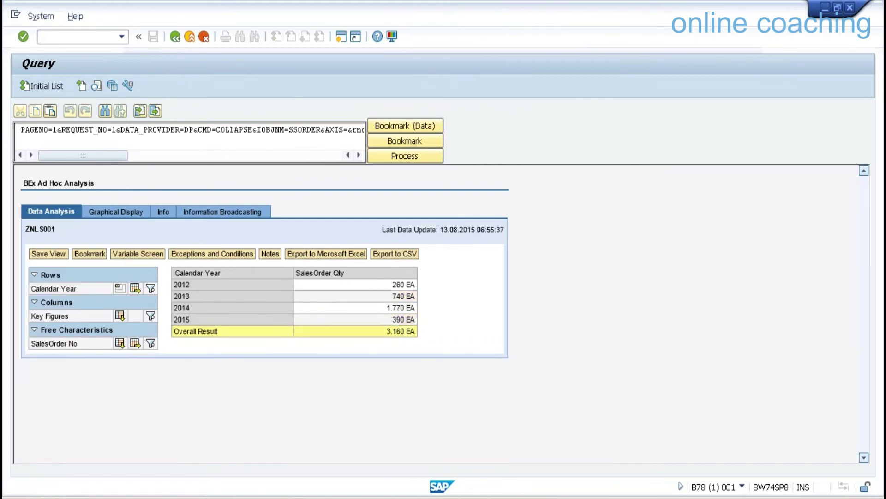
Open the Data Warehousing Workbench with /NRSA1.
click(222, 498)
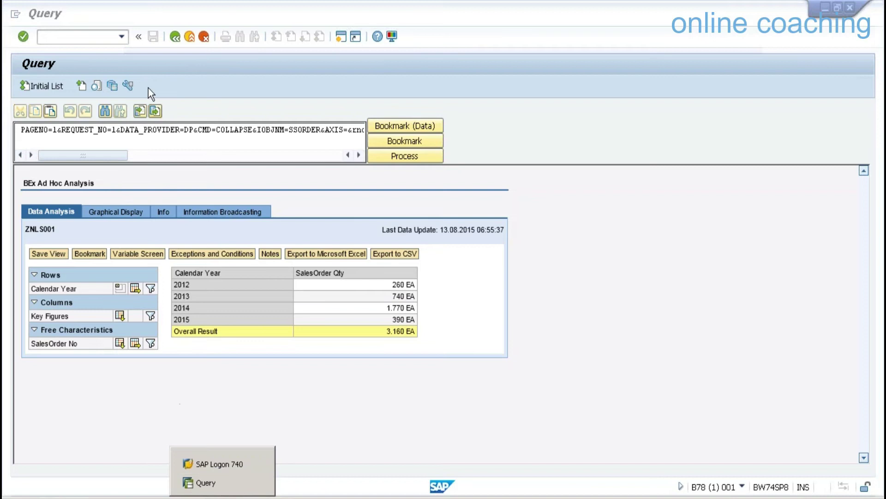
click(84, 36)
text(/NRS)
key(Return)
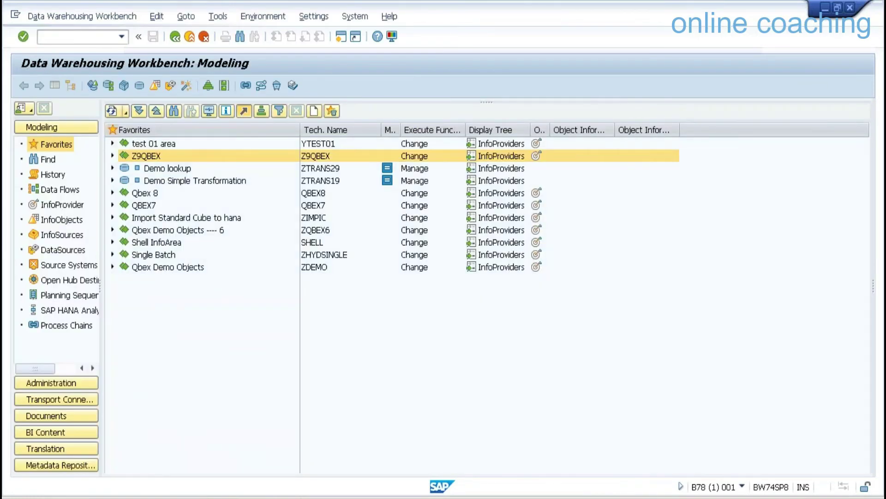
Create DataStore object ZDMNLS in the Z9QBEX area using ZDNLS as template.
click(112, 156)
click(318, 440)
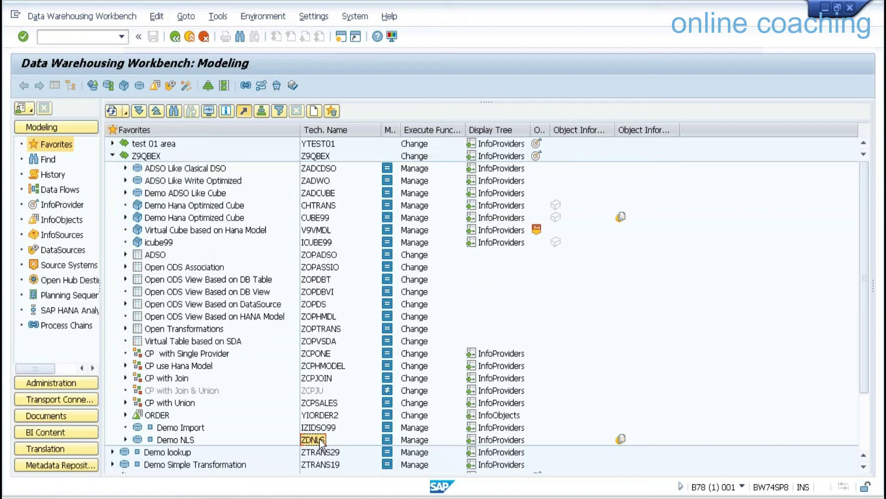
right_click(151, 158)
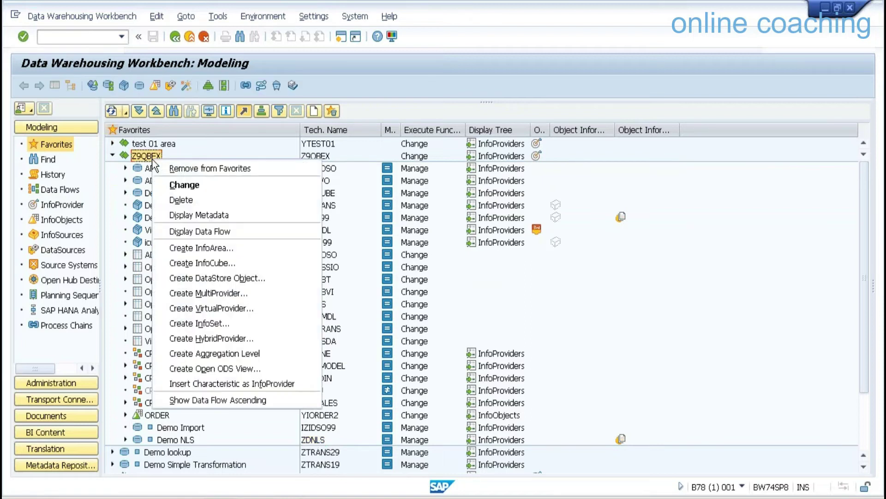
click(244, 278)
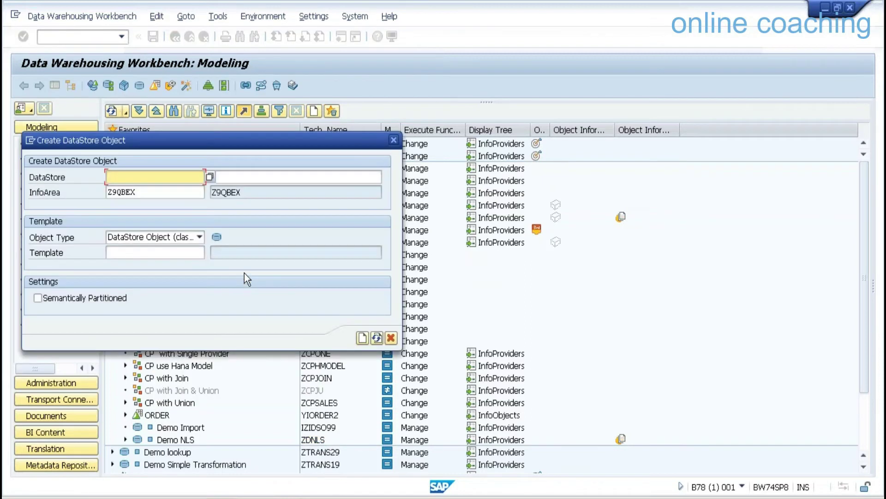
click(171, 250)
text(ZDNLS)
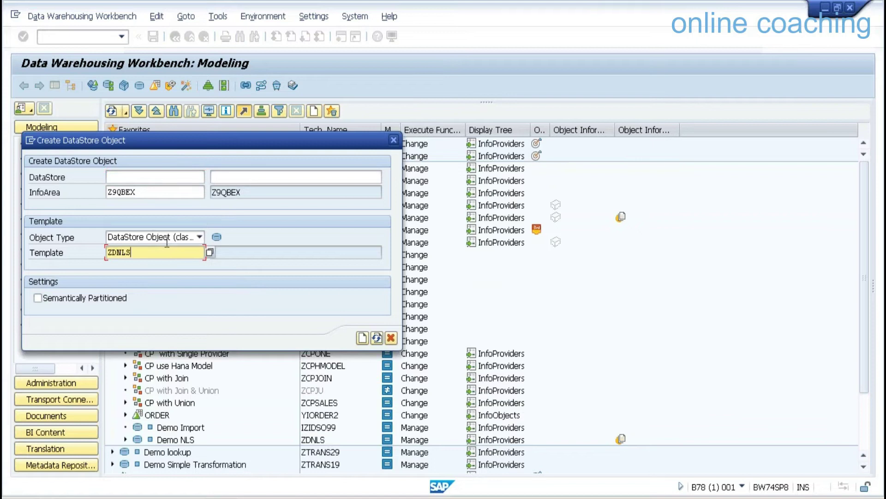
key(Return)
text(ZDNLS)
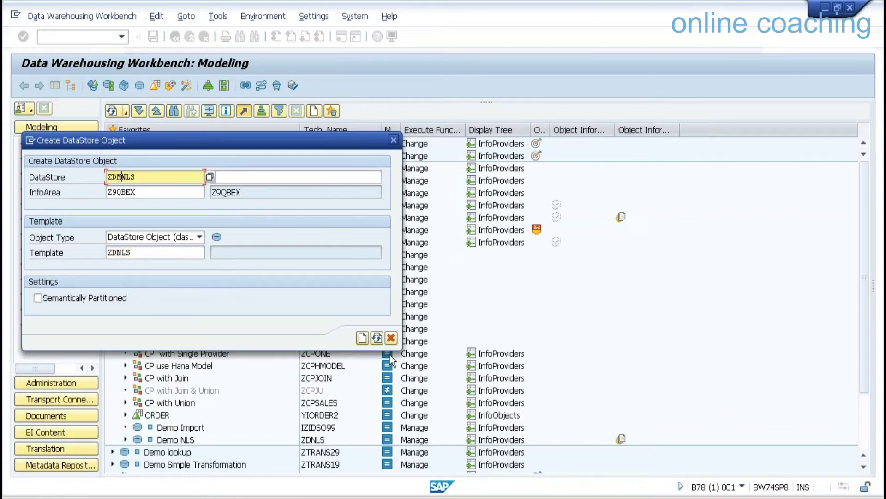
click(361, 339)
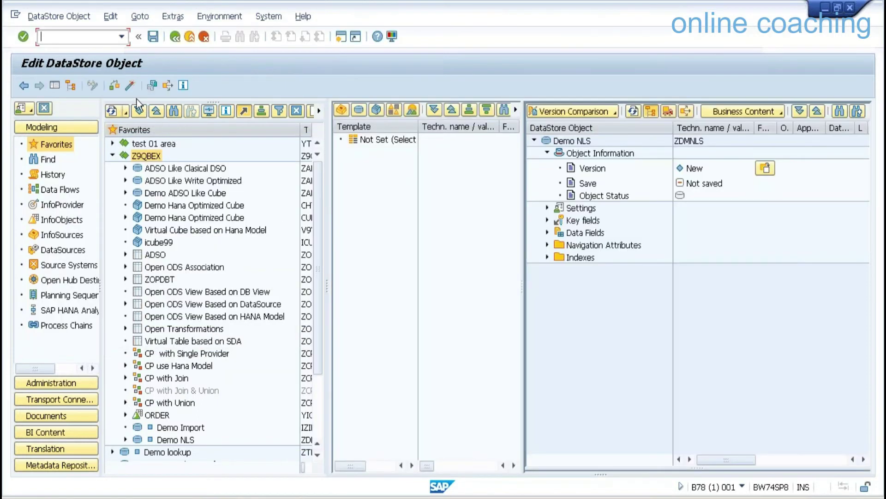
Activate the Demo NLS (ZDMNLS) DataStore object and leave the editor.
click(130, 85)
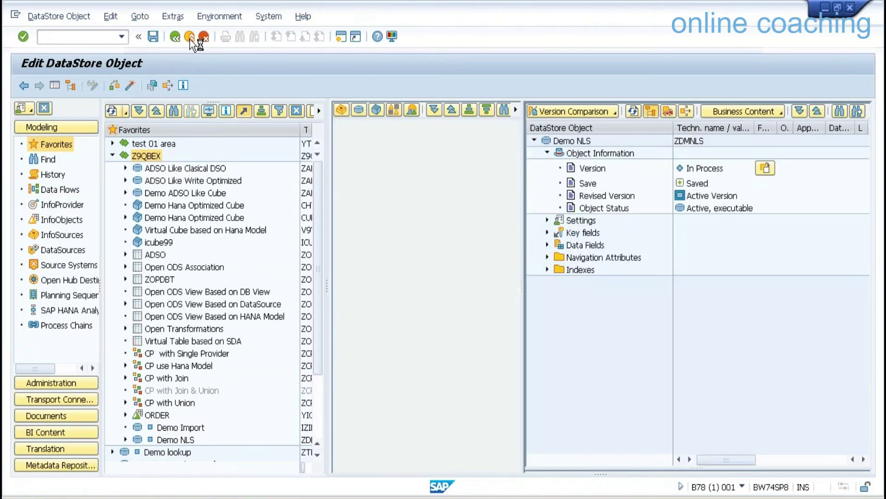
click(189, 37)
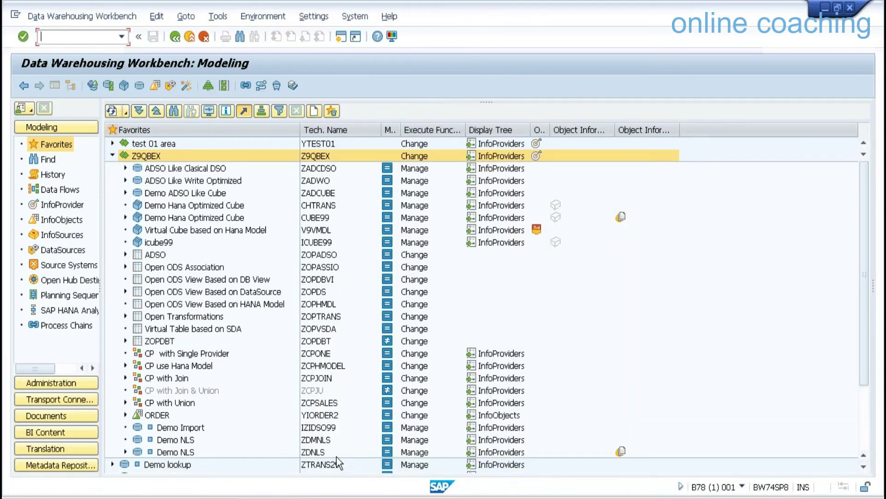
click(318, 454)
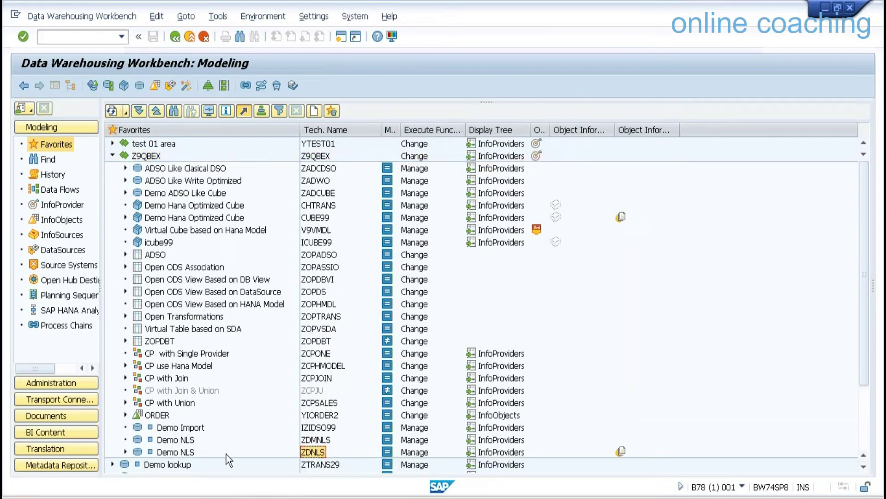
Create and check a transformation from classic DataStore ZDNLS into ZDMNLS.
right_click(187, 441)
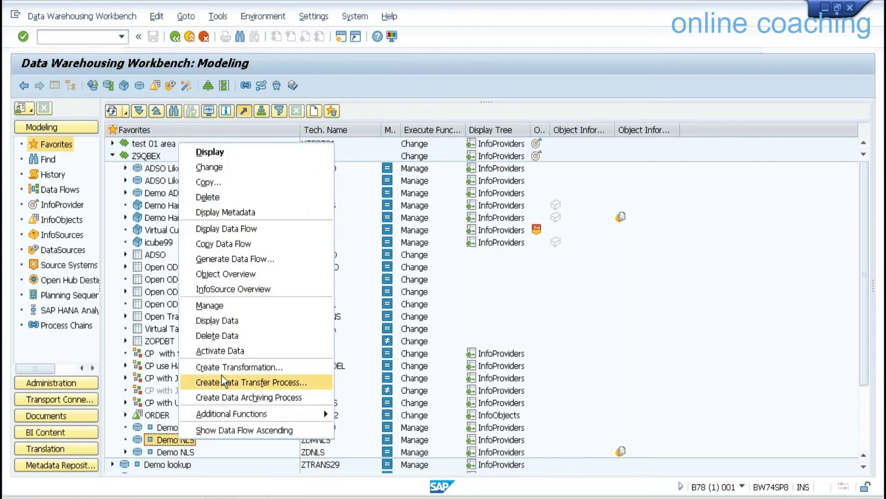
click(223, 366)
click(224, 343)
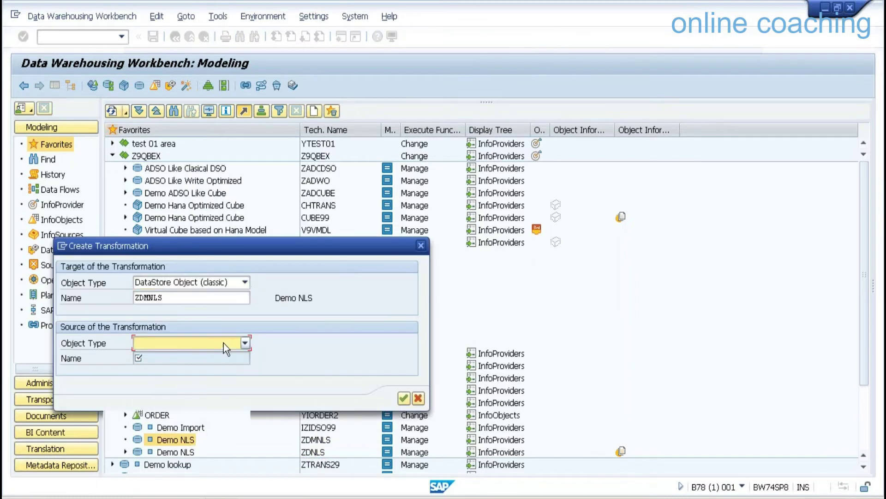
click(176, 378)
click(168, 362)
text(ZDNLS)
key(Return)
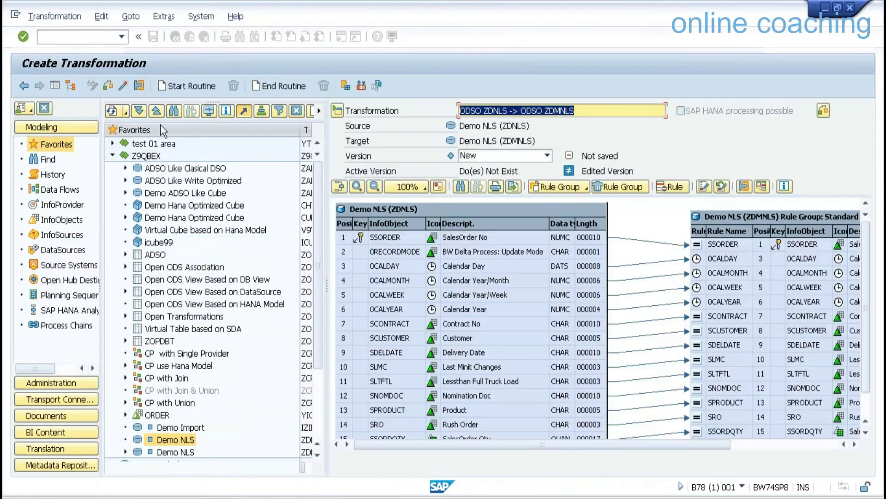
click(120, 86)
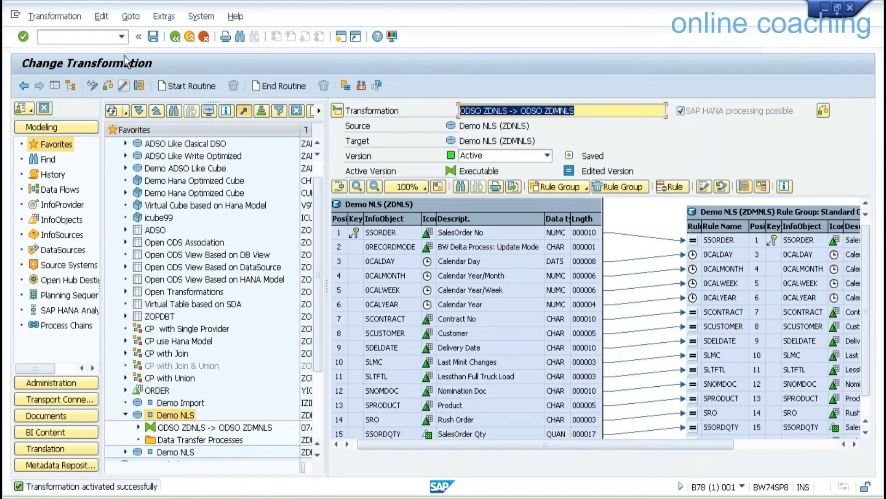
click(190, 37)
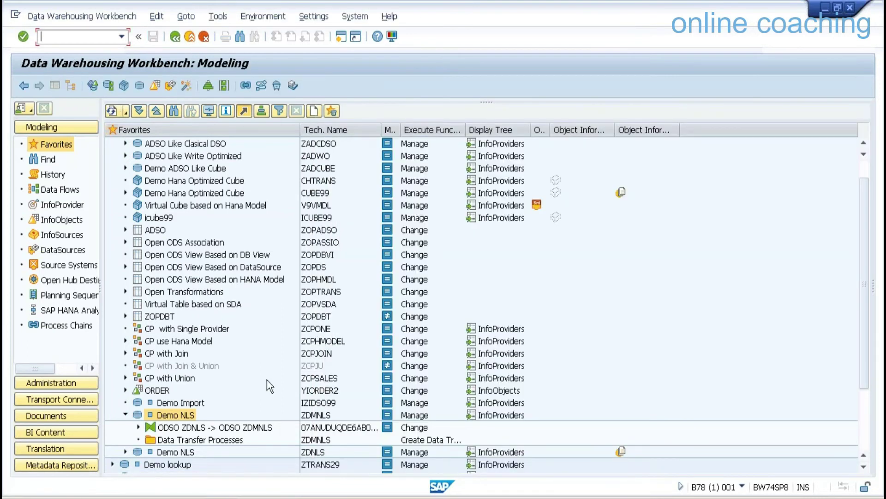
Create a new data transfer process from ZDNLS to ZDMNLS.
right_click(200, 441)
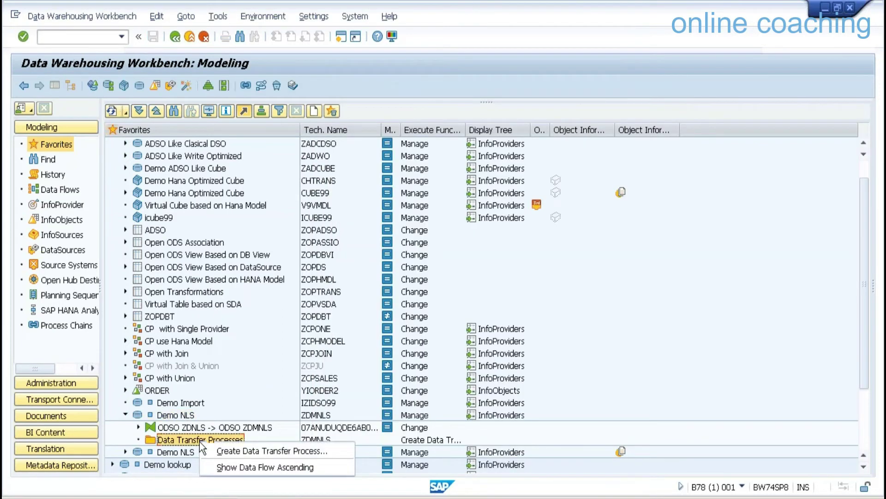
click(249, 454)
key(Return)
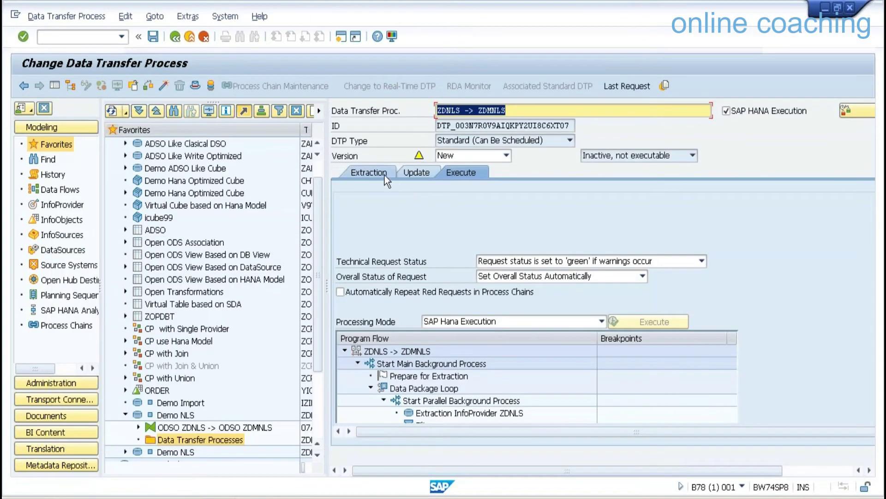
click(384, 175)
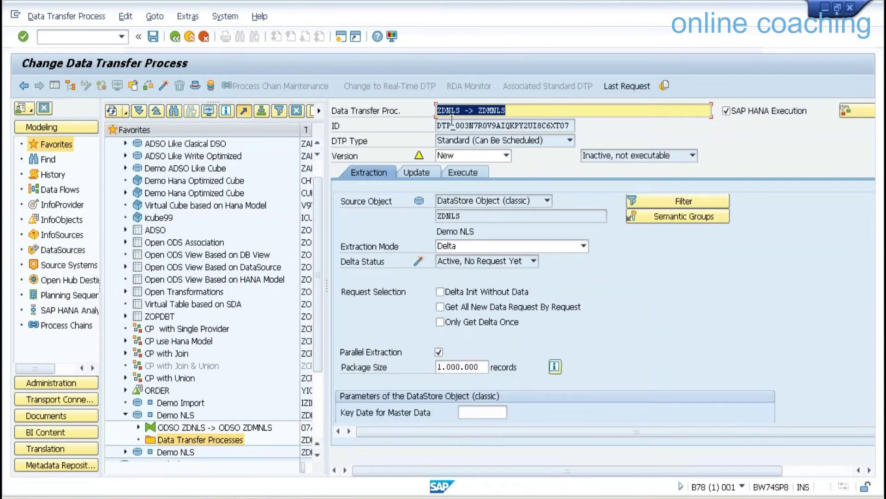
drag(464, 115, 405, 109)
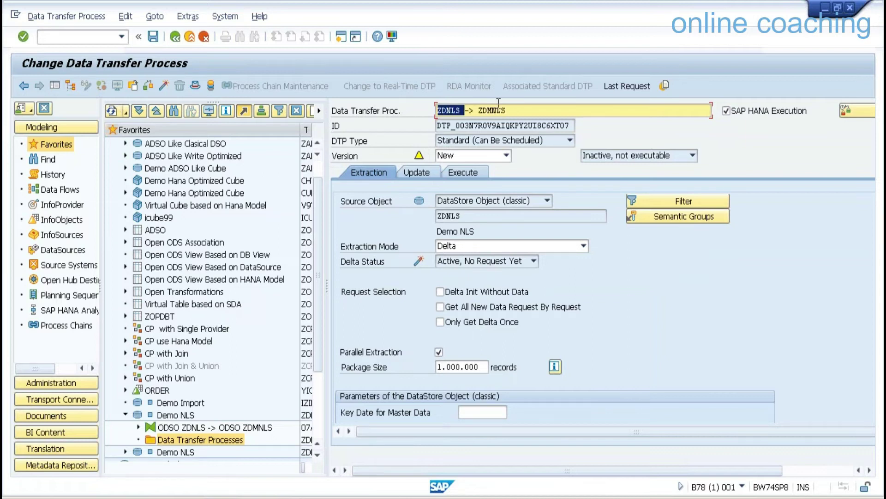
click(463, 111)
drag(463, 111, 422, 114)
Set the transfer process extraction mode to Full and activate it.
click(54, 85)
drag(678, 248, 689, 317)
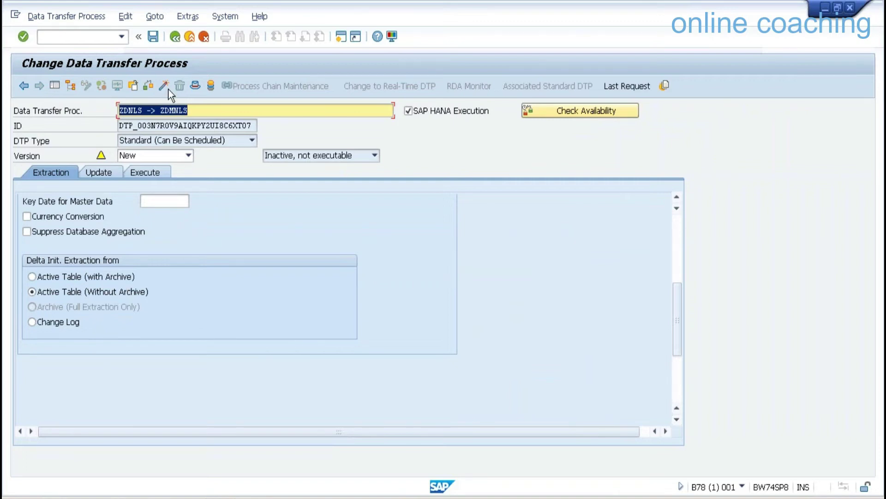
click(681, 242)
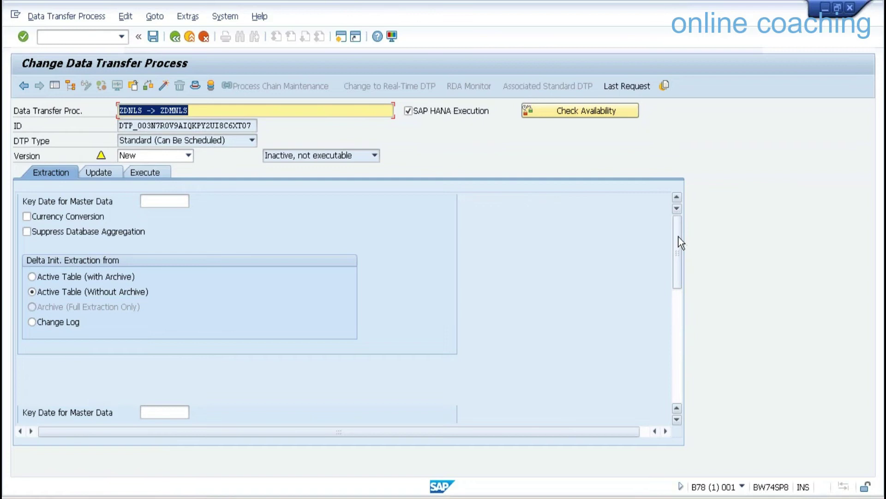
click(248, 246)
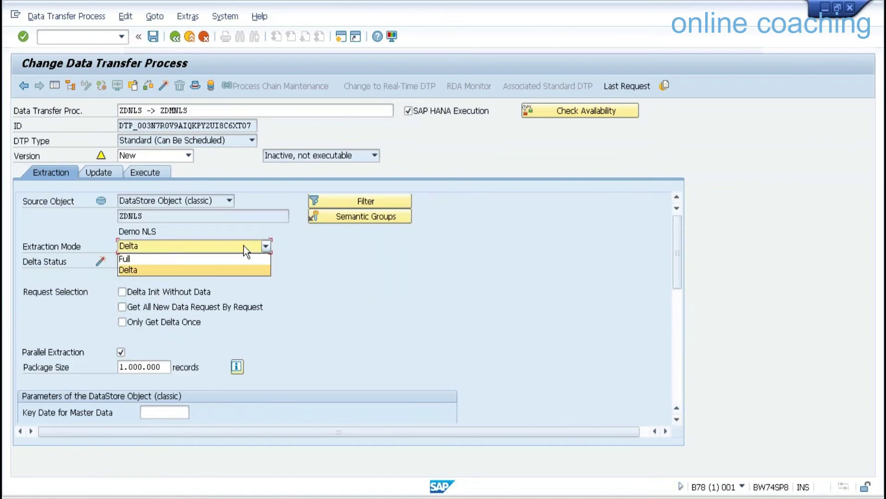
click(206, 261)
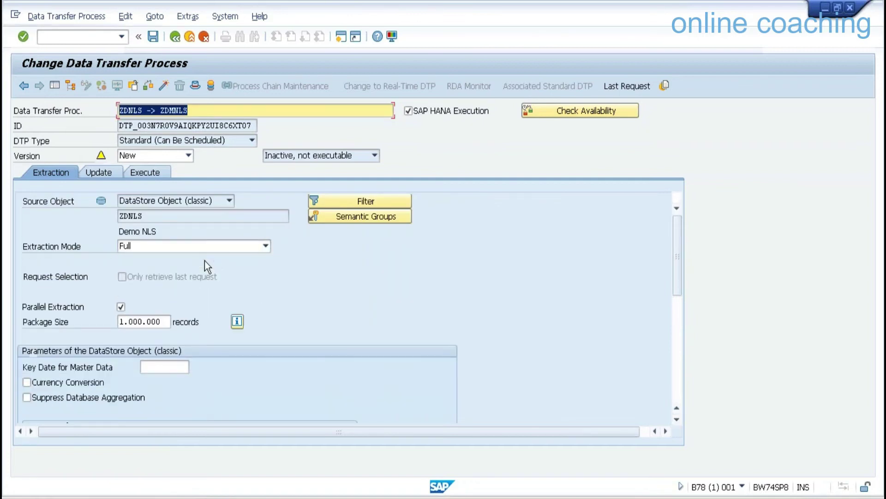
click(677, 318)
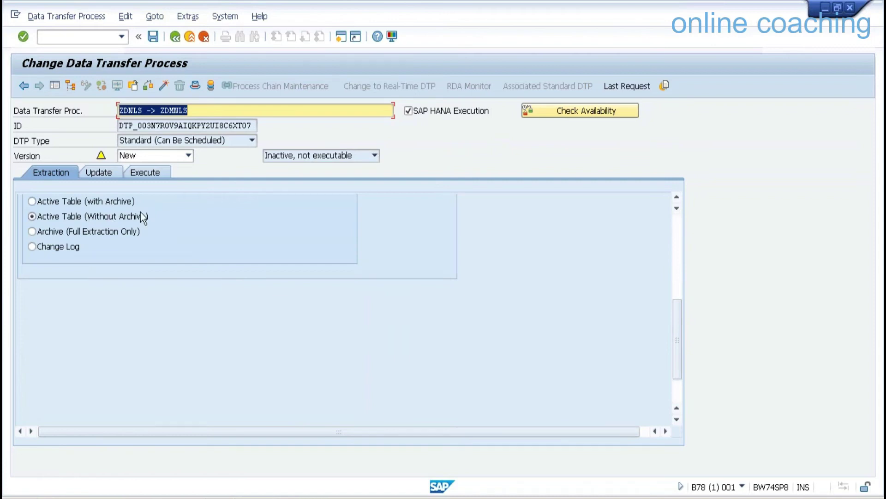
click(165, 86)
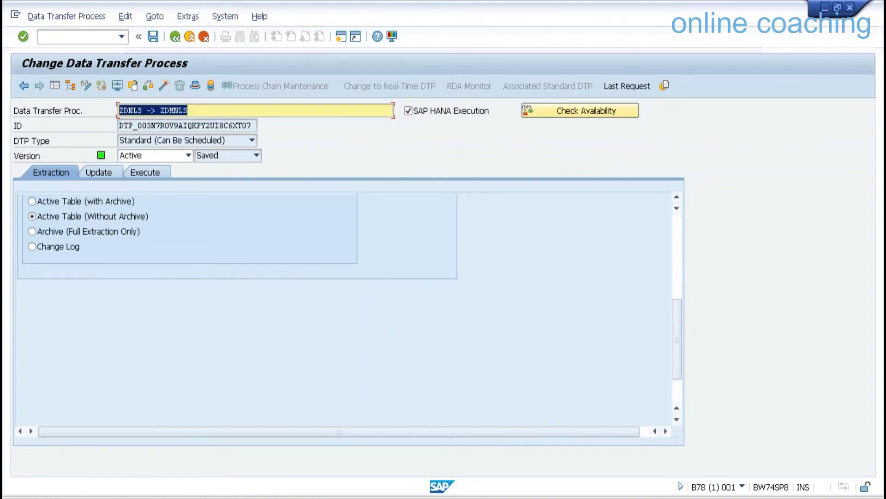
click(158, 171)
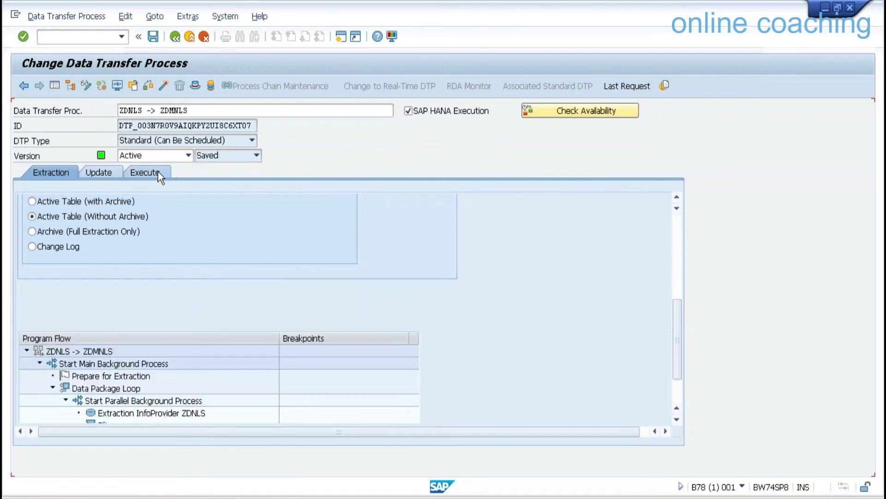
Execute the ZDNLS -> ZDMNLS transfer and confirm request 612 finished green with 36 records.
click(354, 320)
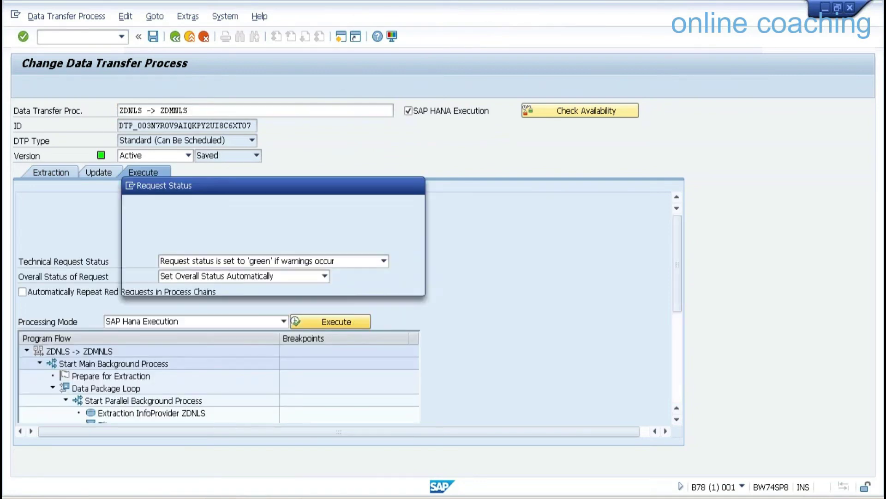
click(201, 286)
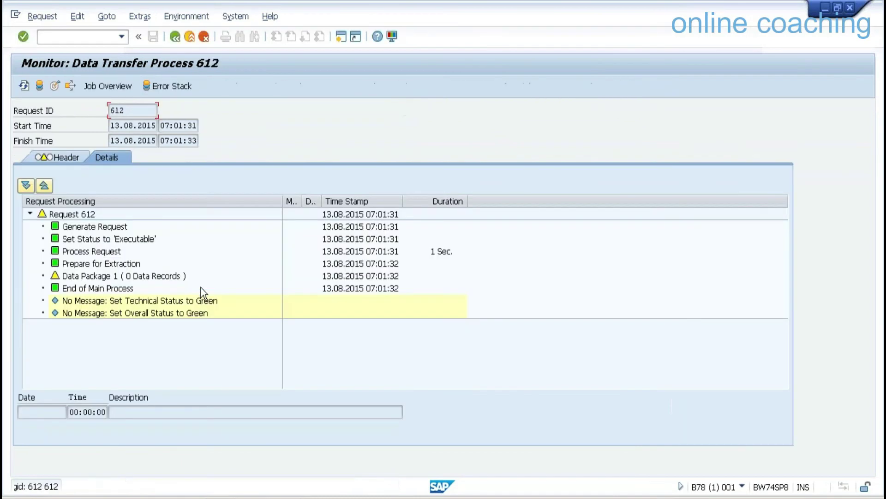
click(24, 85)
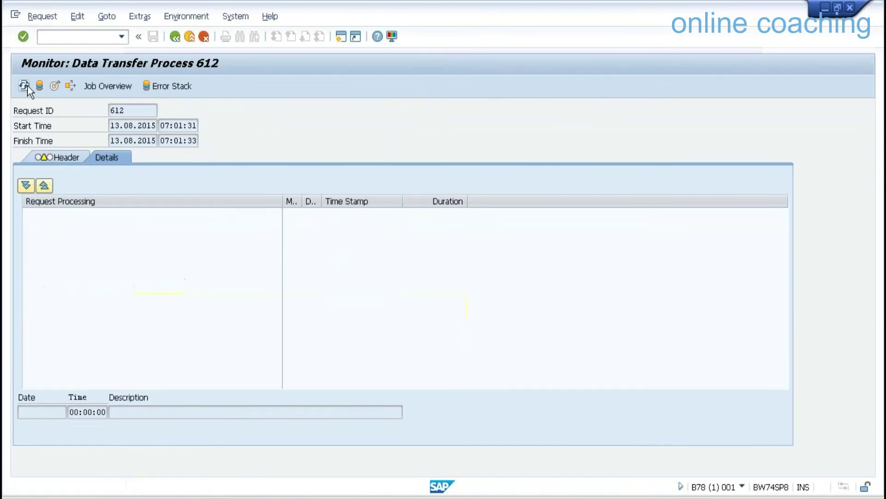
click(154, 290)
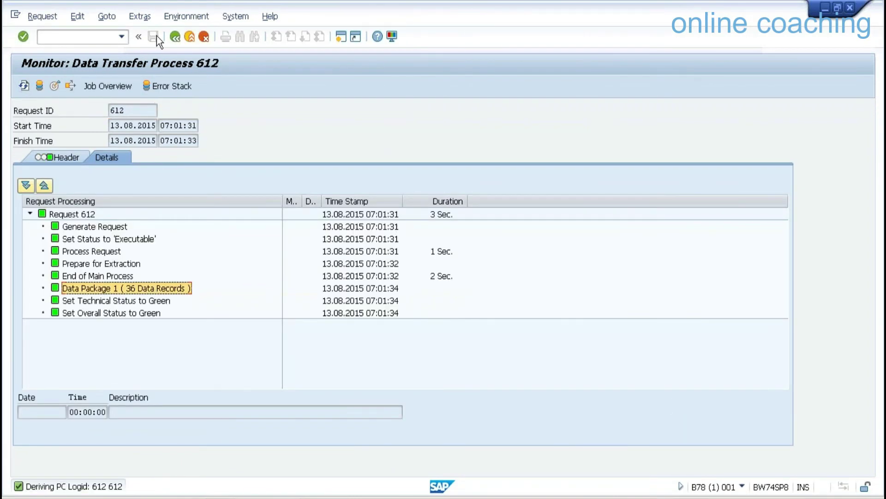
click(176, 36)
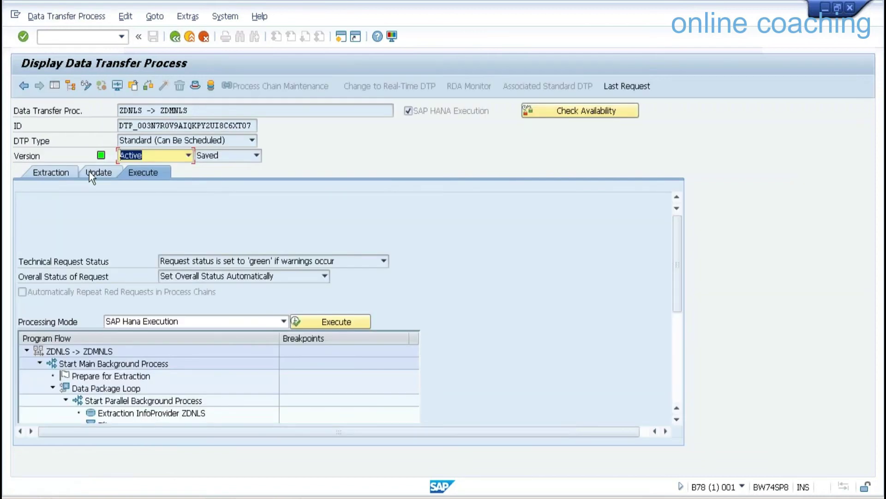
click(58, 171)
Extract from the active table including archive, reactivate, and rerun as request 613 with 36 records.
click(86, 85)
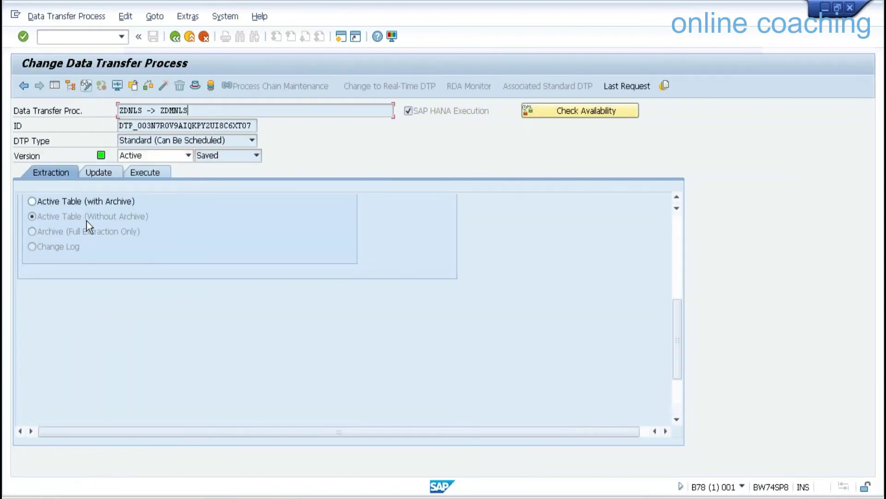
click(87, 202)
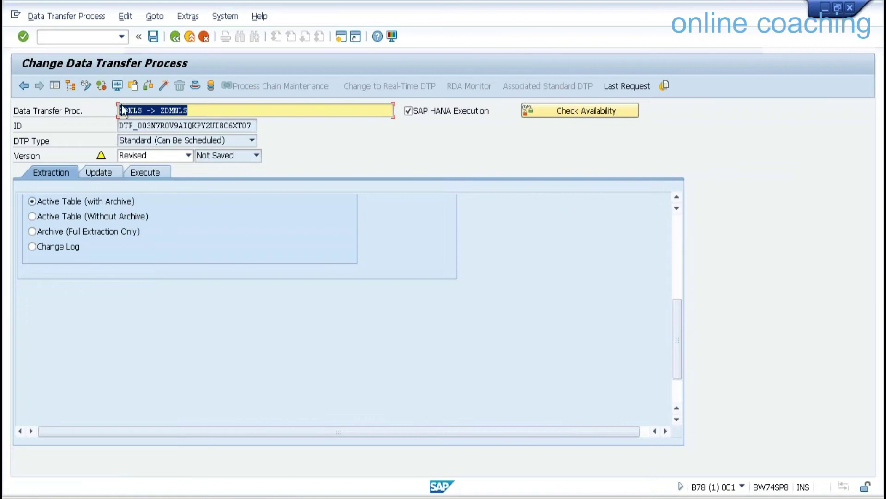
click(163, 85)
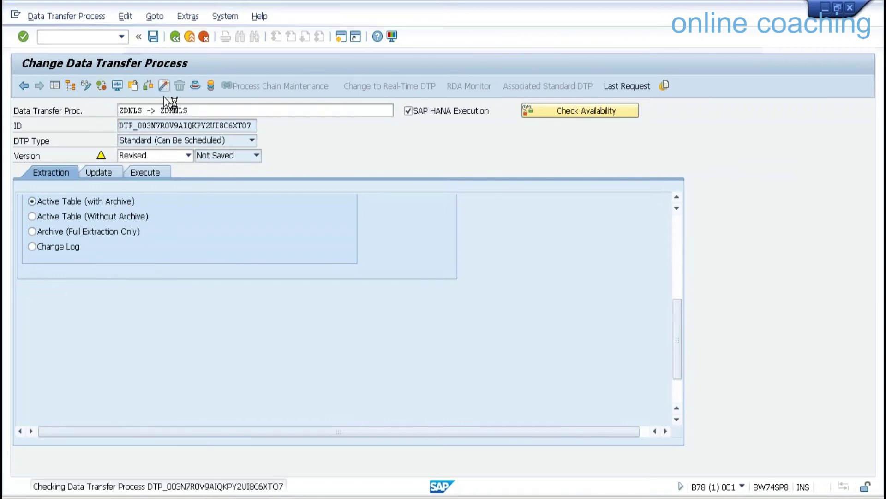
click(134, 172)
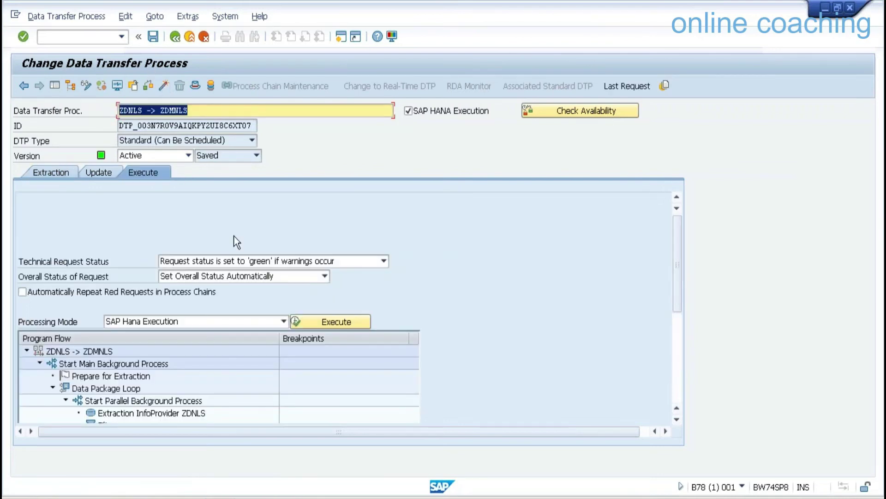
click(335, 322)
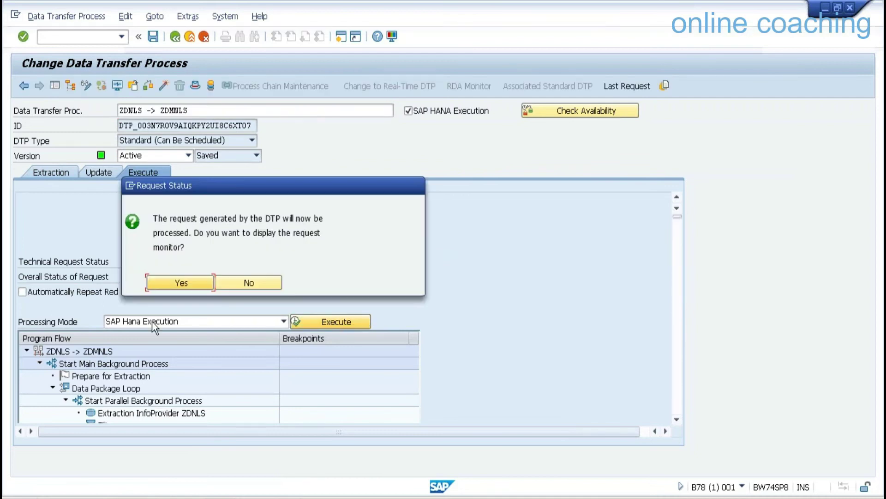
click(174, 281)
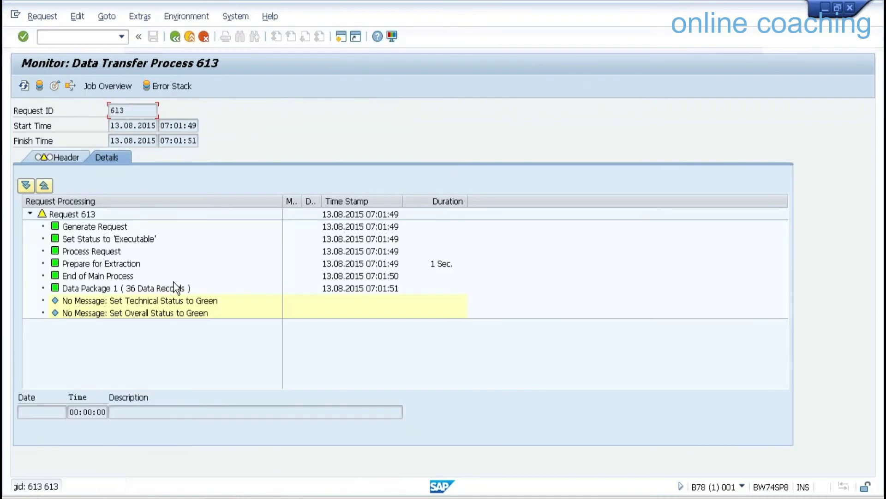
click(21, 87)
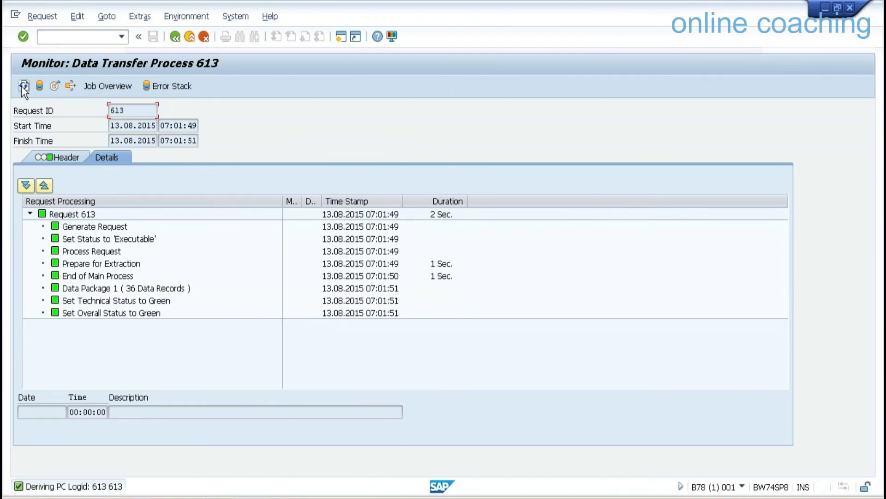
click(189, 36)
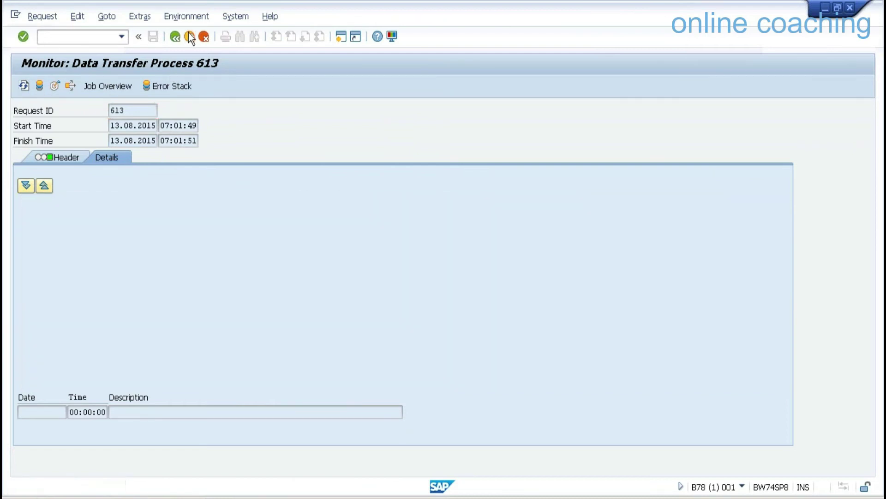
Review the extraction settings and the 07:01:49 load request, then return to the workbench tree.
click(56, 182)
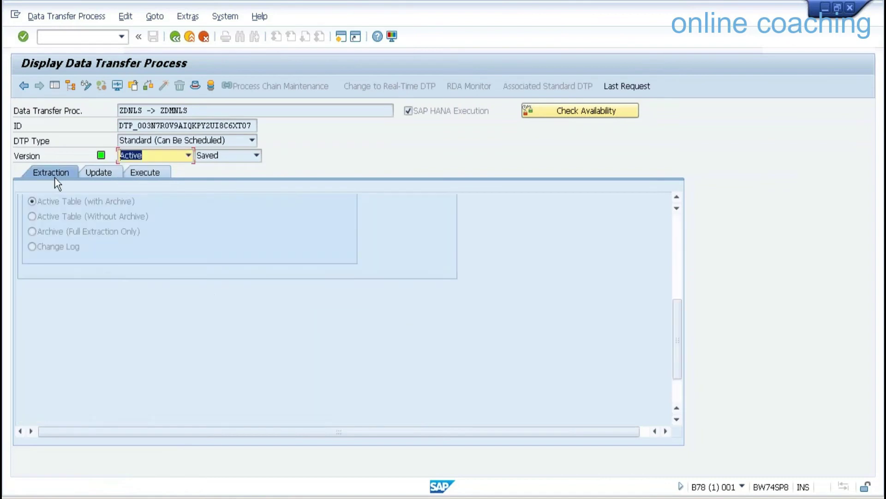
click(679, 232)
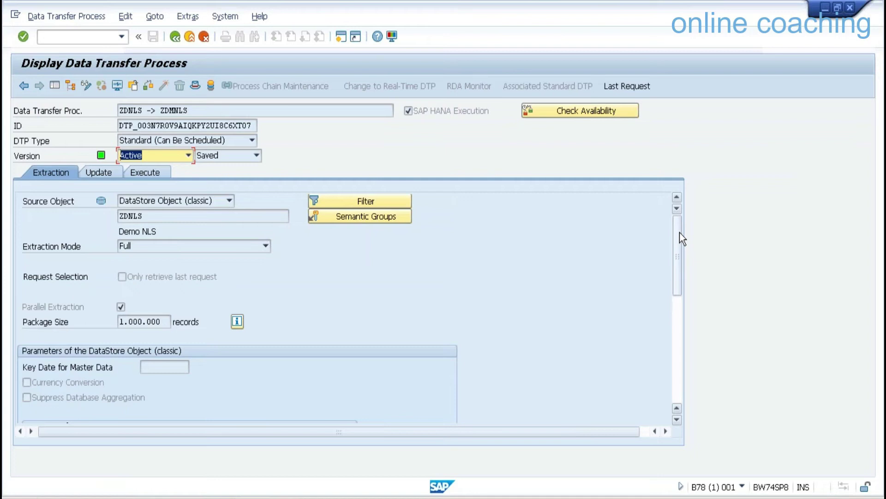
drag(679, 233, 681, 276)
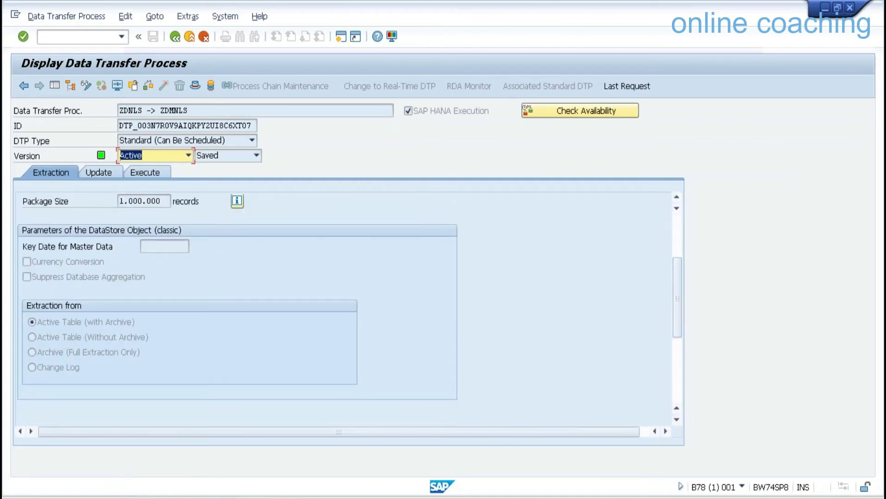
click(117, 85)
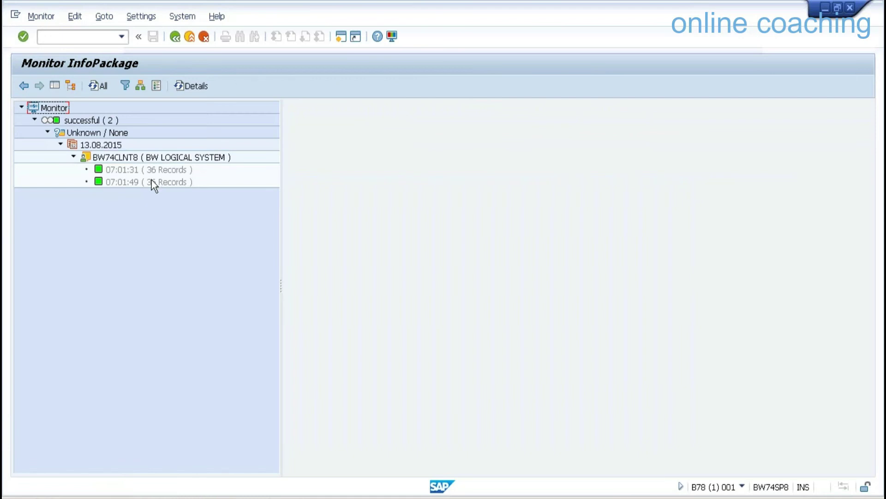
double_click(152, 181)
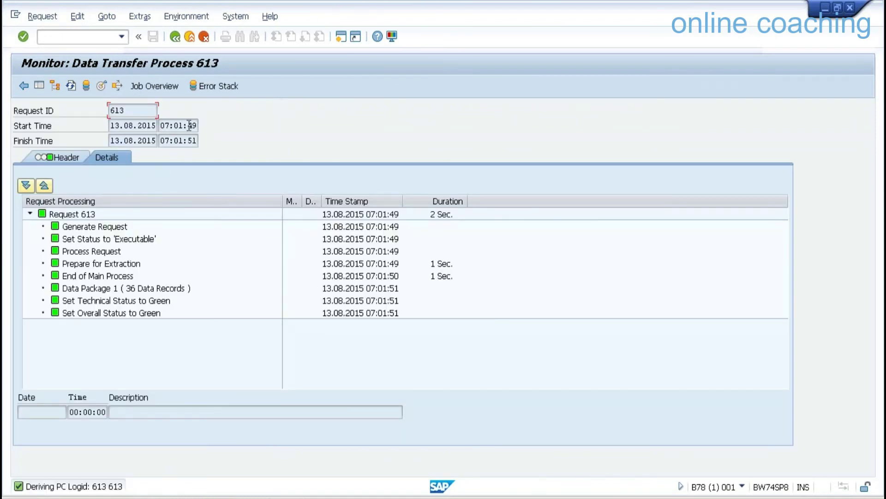
click(190, 36)
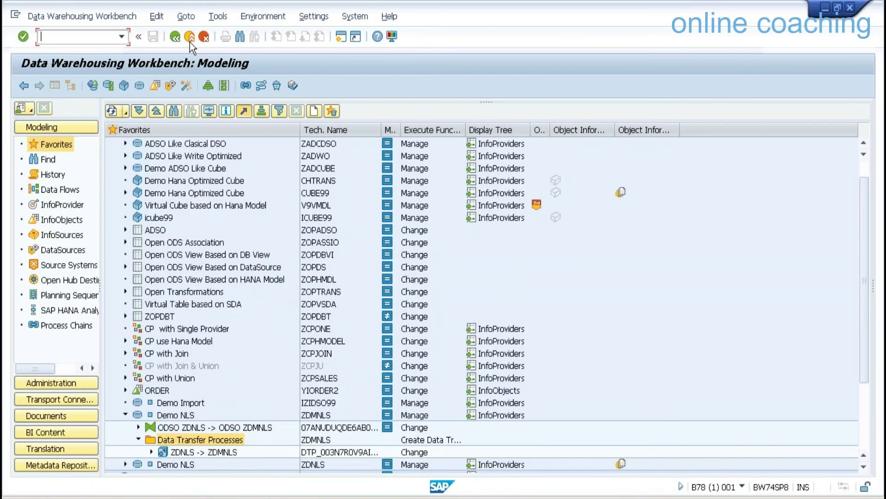
Open the ZDNLS -> ZDMNLS transfer process in a full-width view.
click(229, 451)
double_click(228, 450)
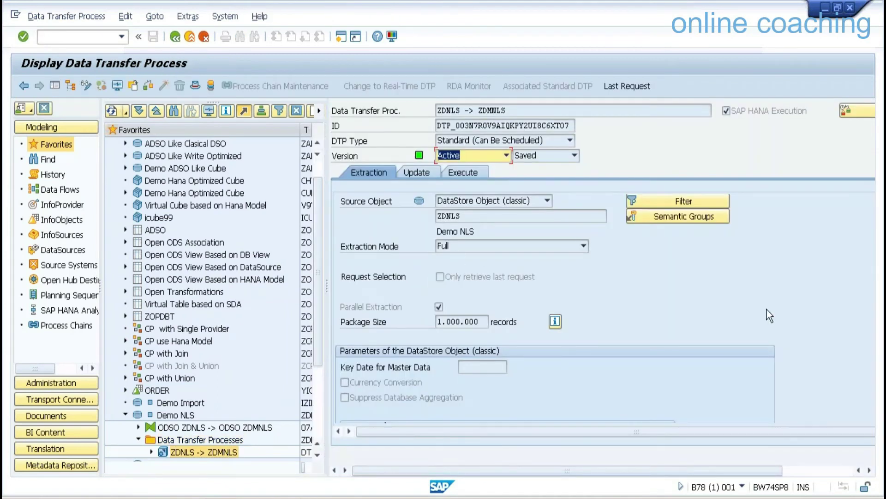
click(55, 86)
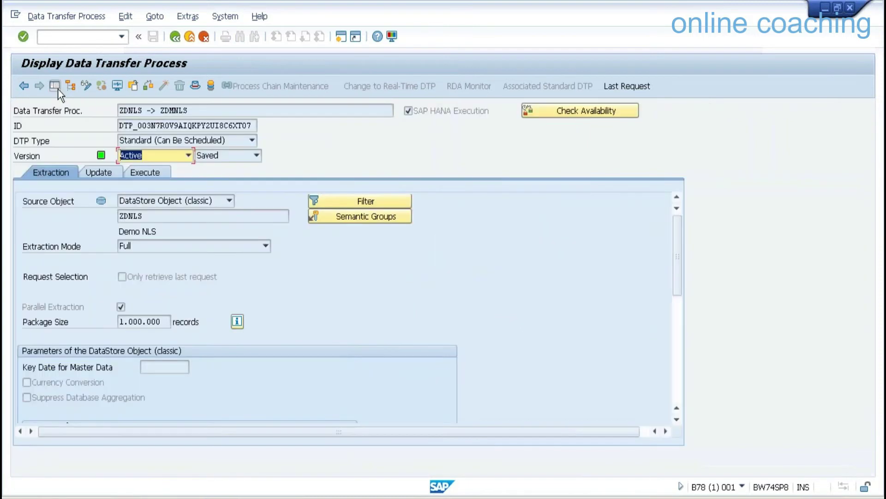
click(679, 358)
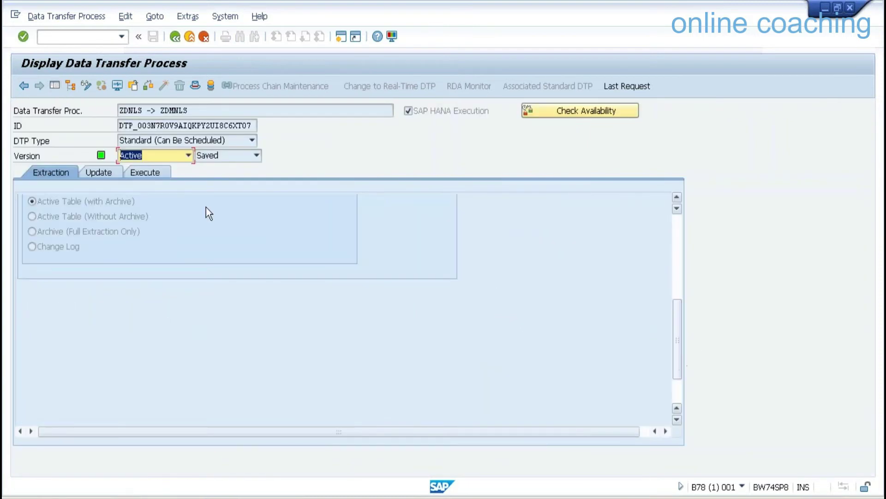
Switch extraction to Archive (Full Extraction Only), activate, and run it, showing request 614's monitor.
click(93, 88)
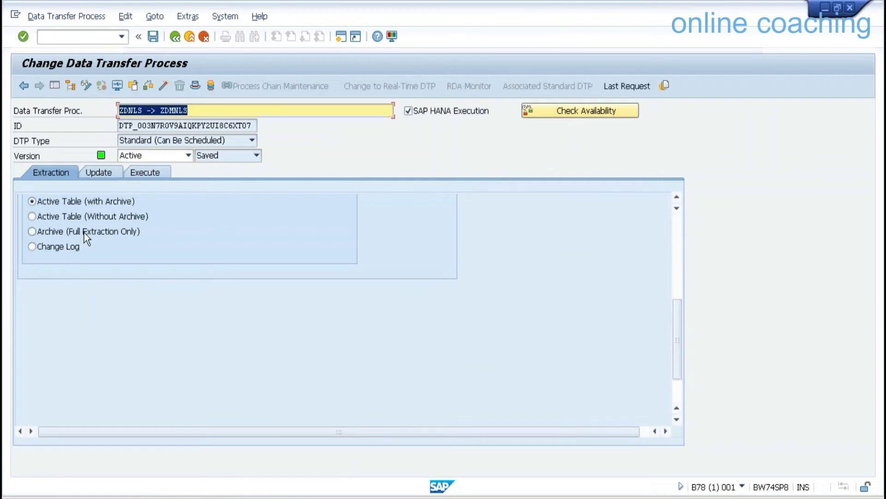
click(81, 231)
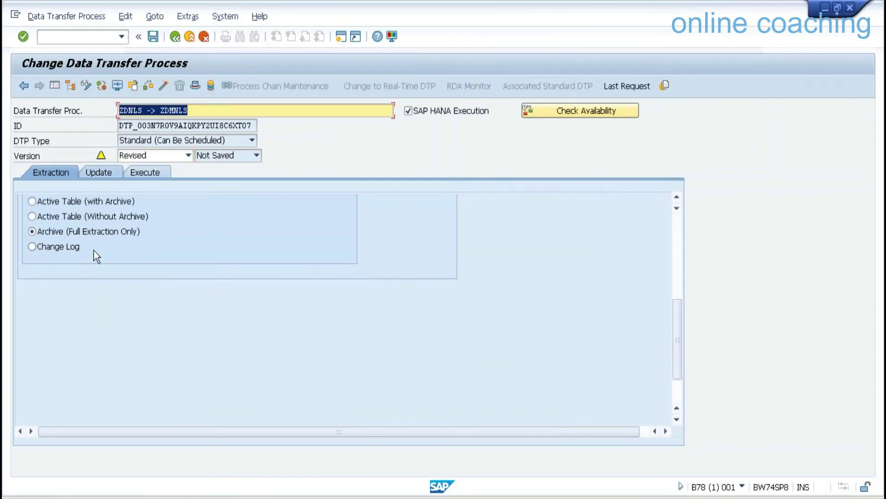
click(164, 86)
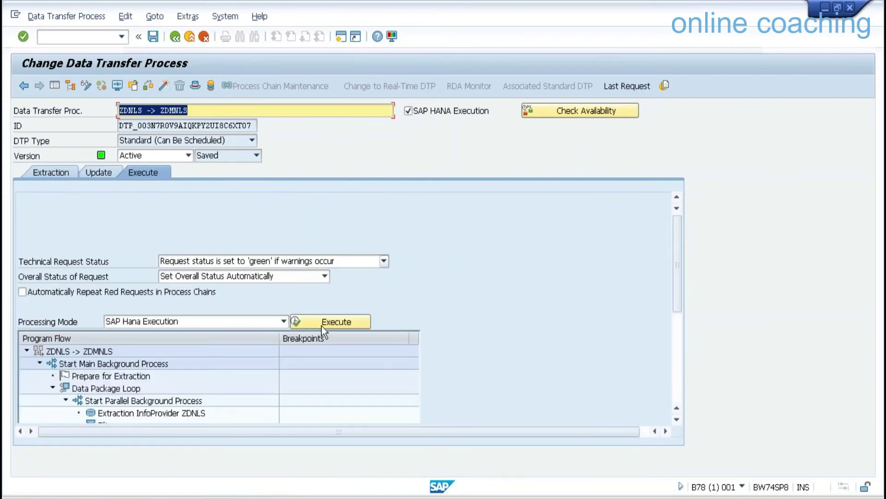
click(322, 325)
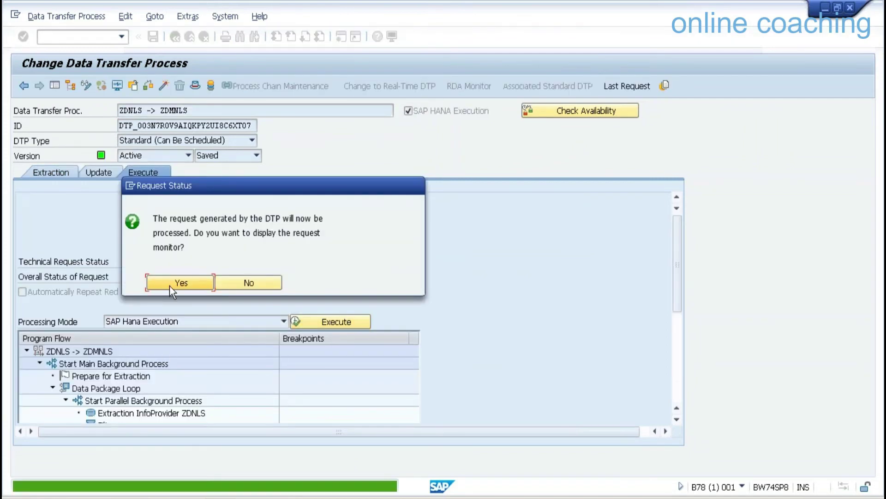
click(169, 283)
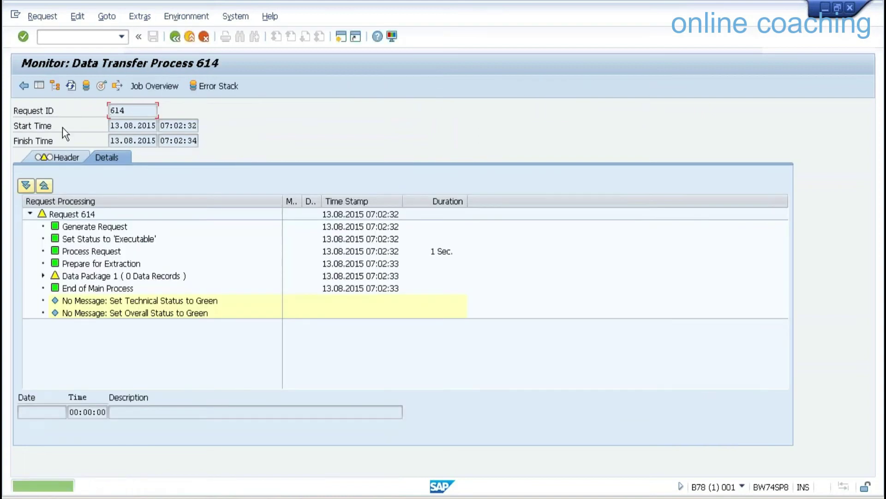
Confirm request 614 finished green with 36 records and browse the Demo NLS target's active data.
click(71, 85)
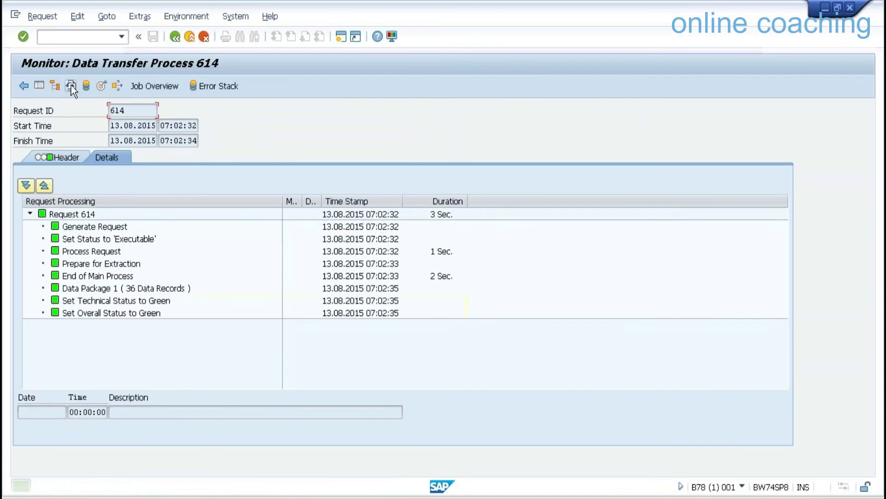
click(163, 289)
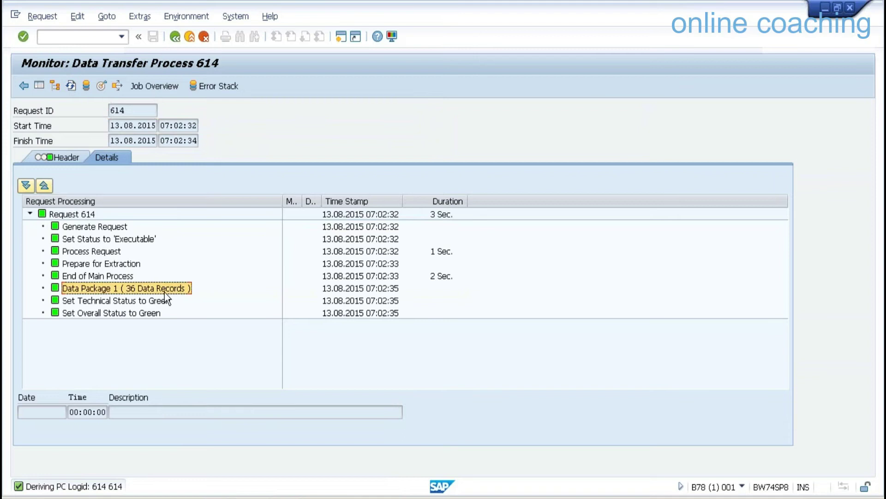
click(101, 86)
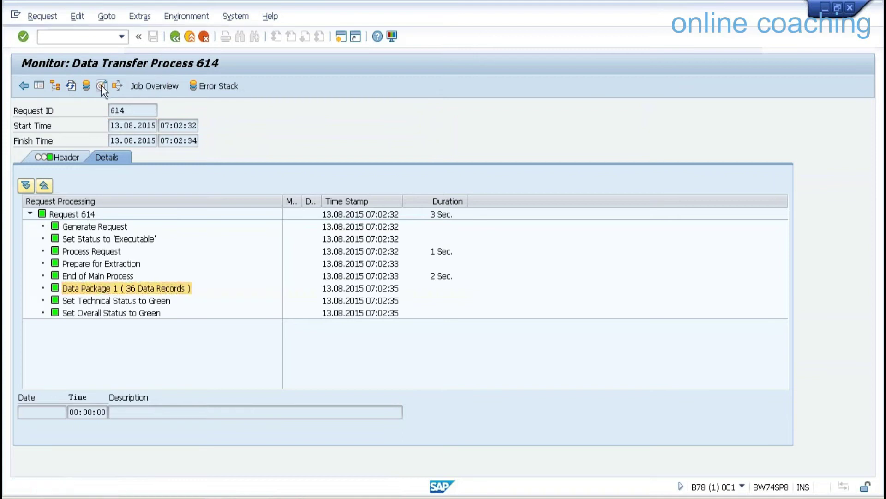
click(59, 216)
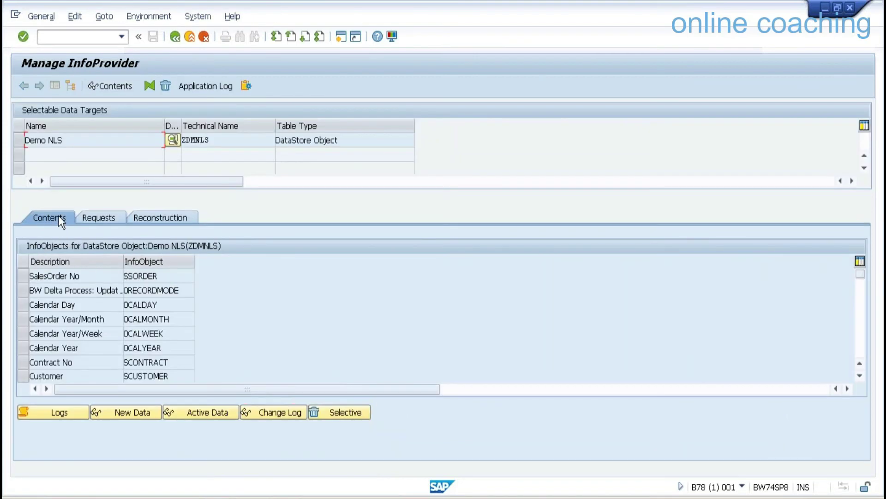
click(196, 416)
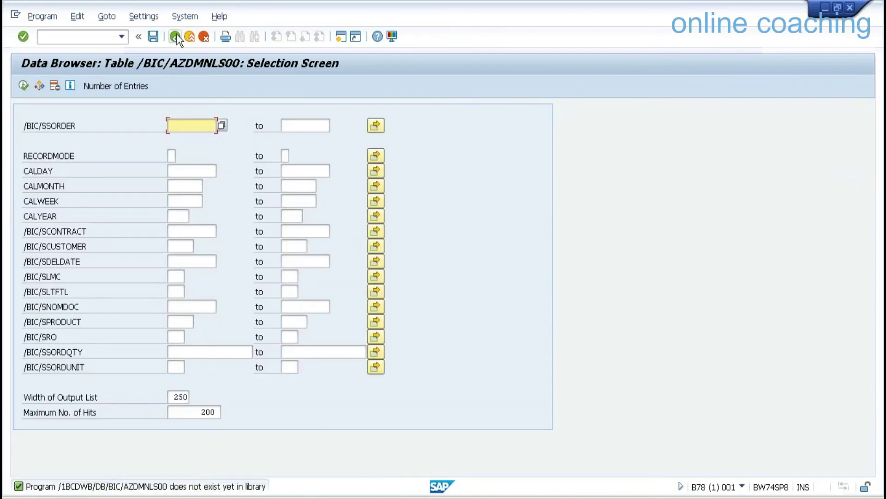
click(175, 36)
List the 108 new-data rows of /BIC/AZDMNLS40, then return to the request 614 monitor.
click(138, 411)
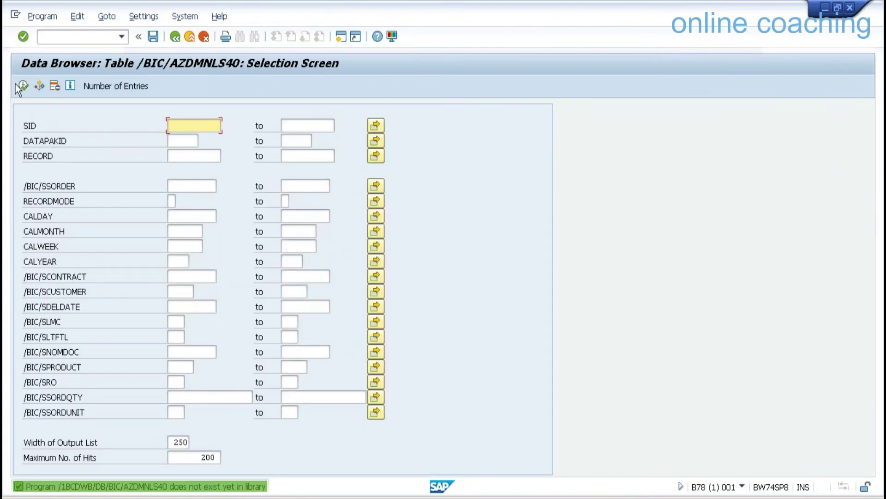
click(23, 86)
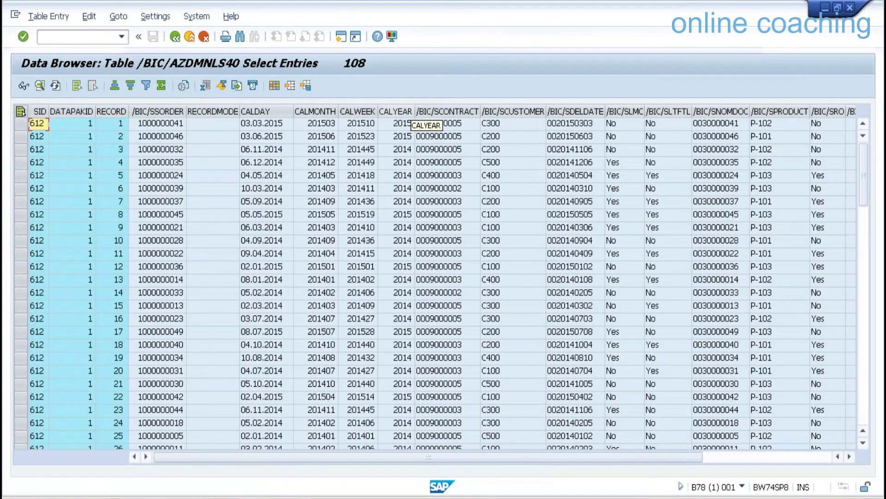
click(407, 111)
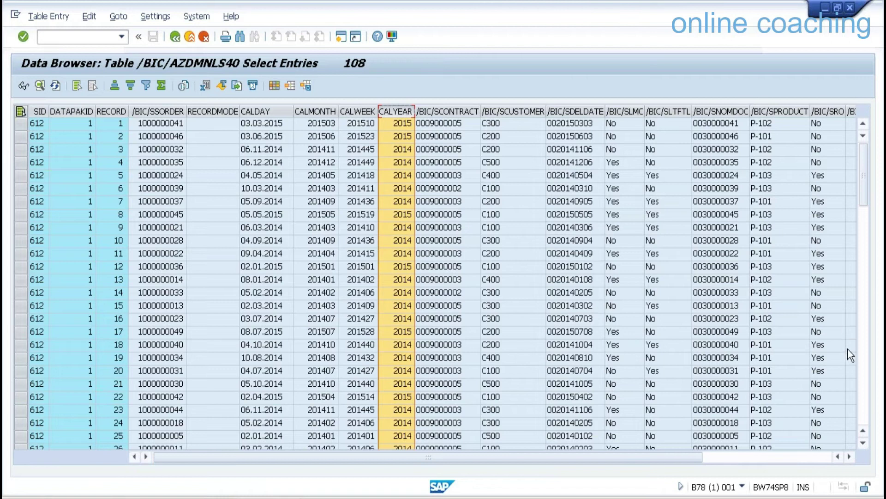
click(862, 349)
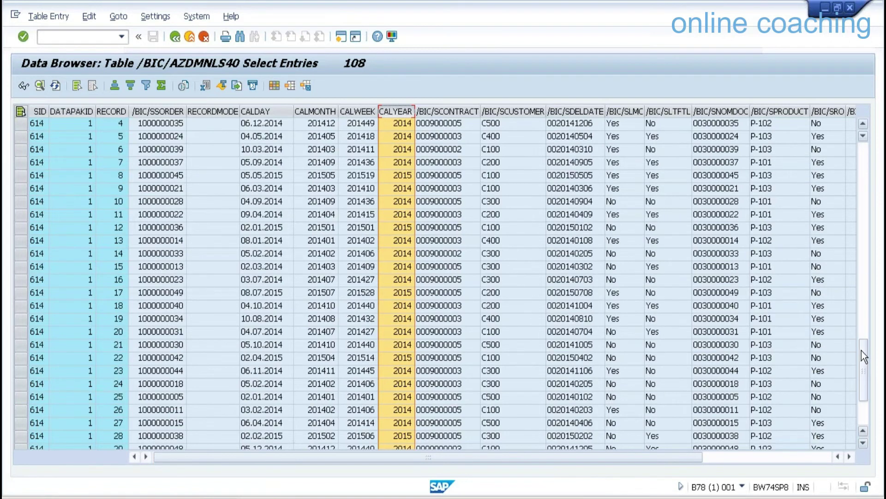
drag(862, 351, 865, 452)
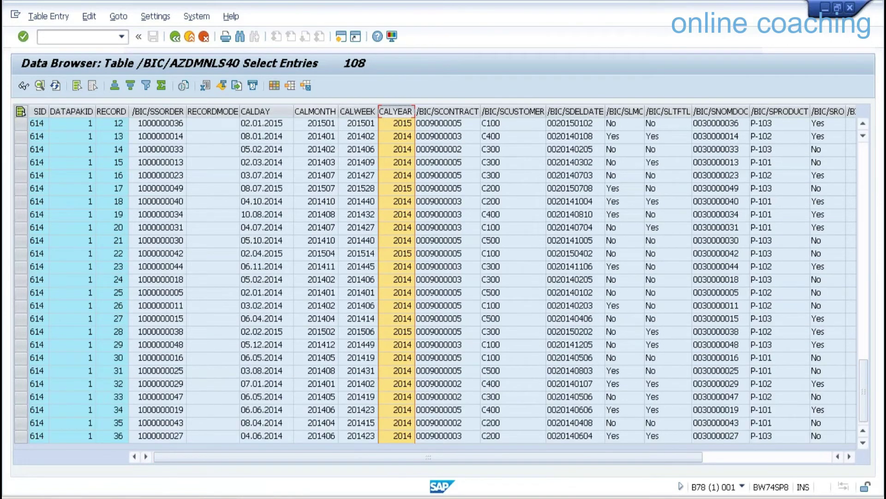
click(191, 36)
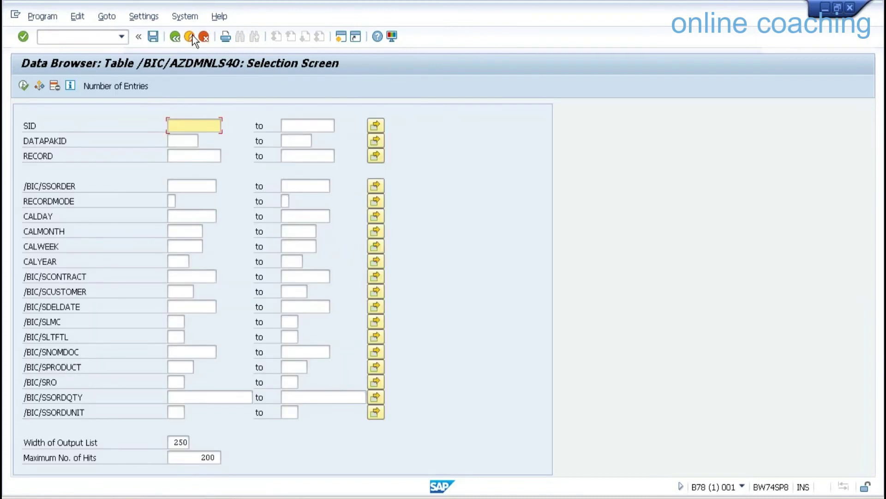
click(191, 37)
click(191, 36)
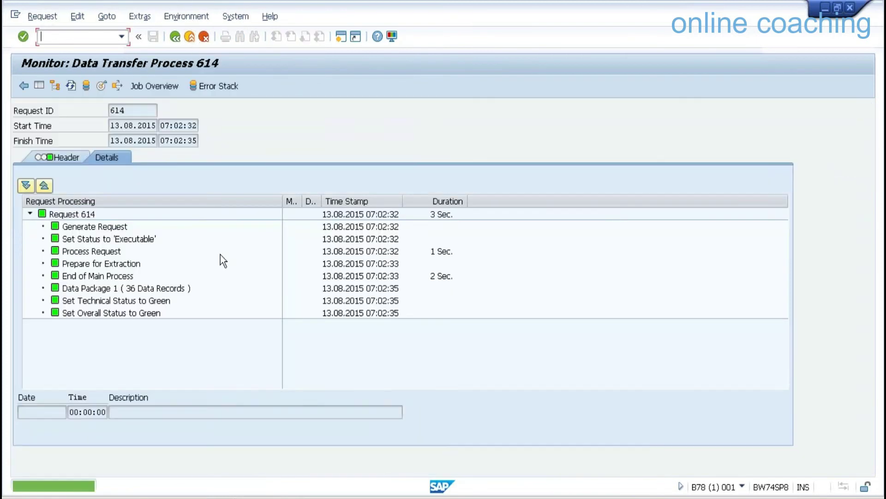
Reopen the ZDNLS -> ZDMNLS transfer process and verify its saved archive-only extraction source option.
click(194, 36)
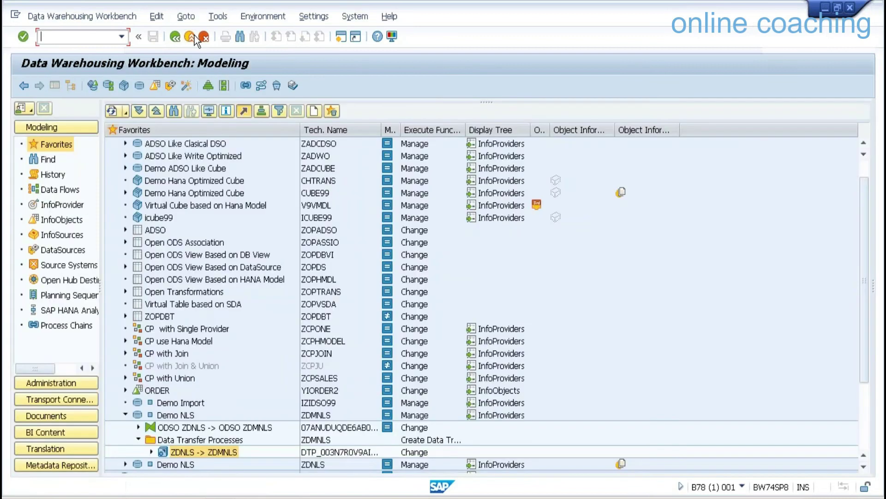
double_click(201, 448)
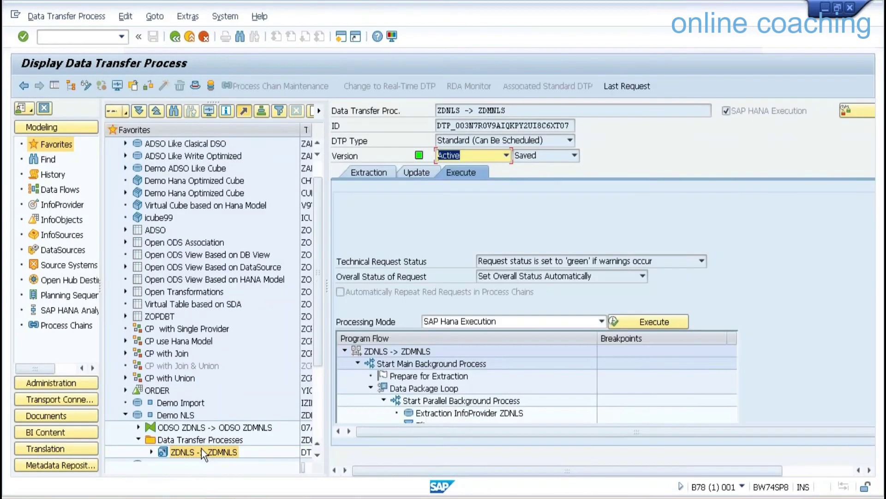
click(390, 173)
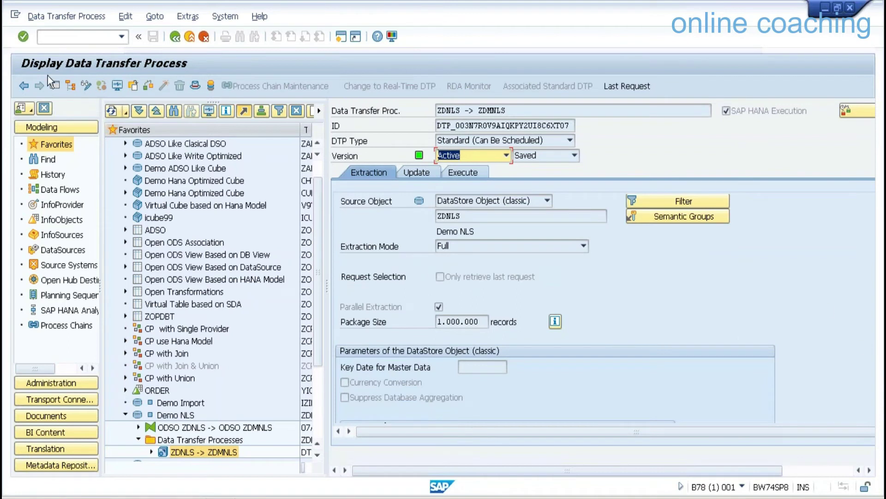
click(55, 86)
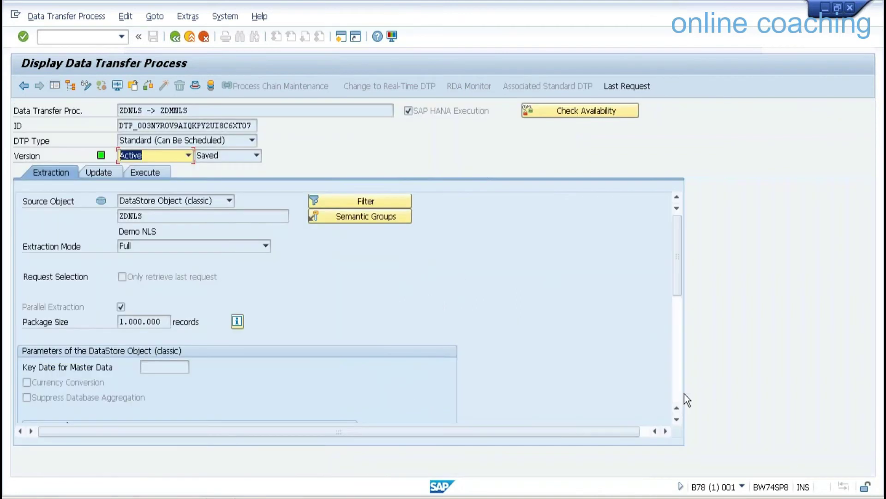
click(676, 386)
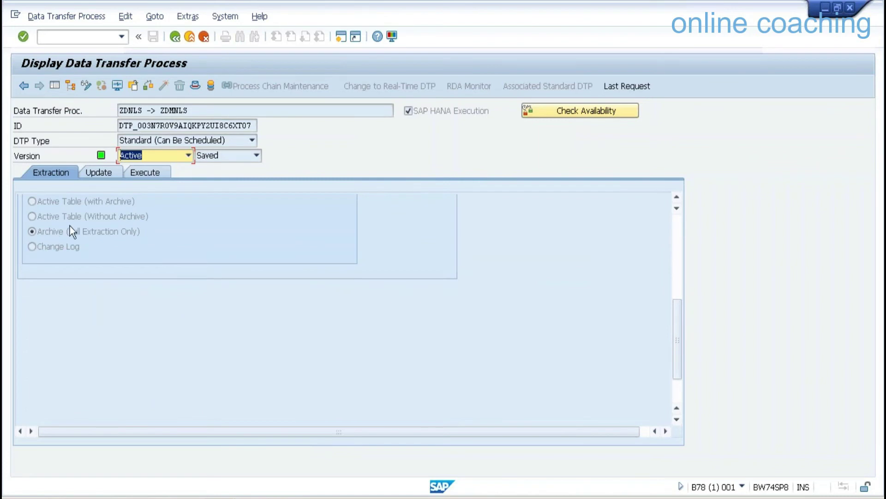
click(57, 203)
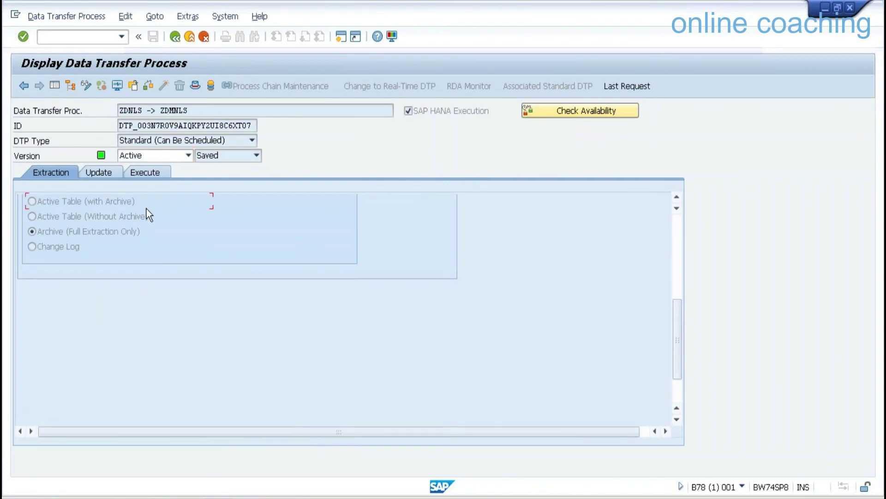
Return to the Data Warehousing Workbench and glance at the earlier transaction codes list.
click(191, 38)
click(120, 36)
click(119, 36)
Open the query monitor with /nRSRT, run ZDNLS/ZNLS001 with the near-line selection, and return.
text(/NRSRT)
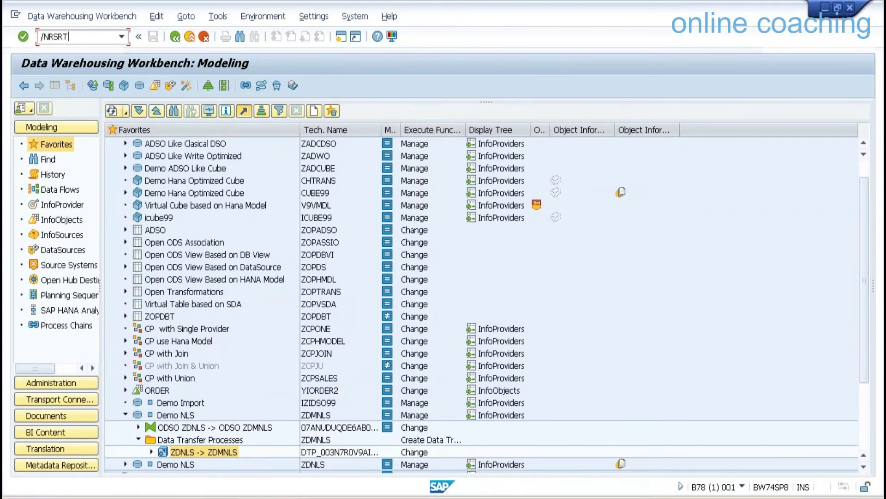
key(Return)
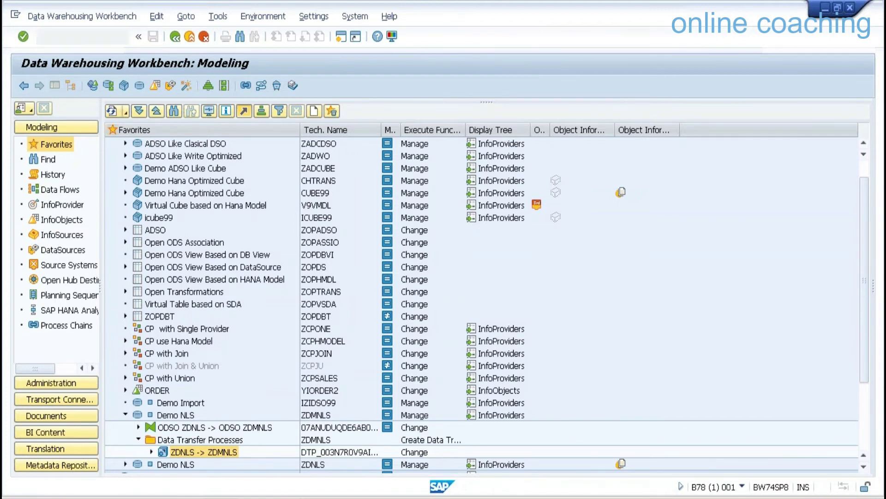
click(51, 88)
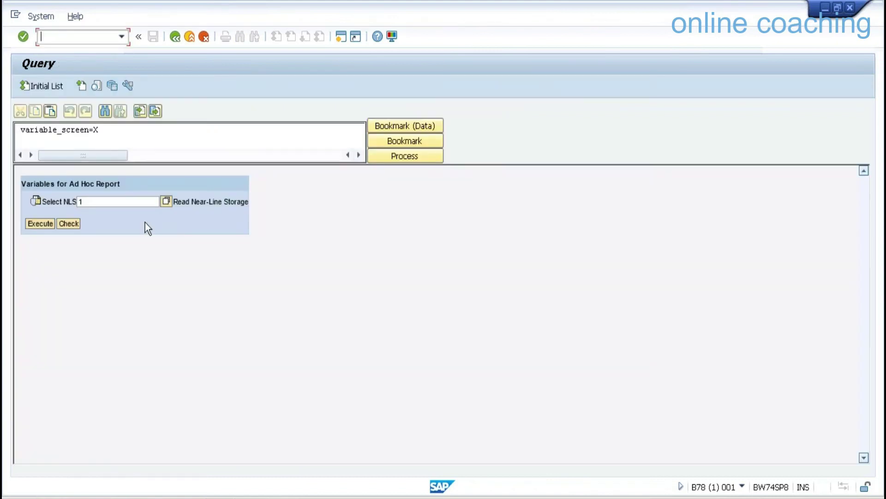
click(40, 224)
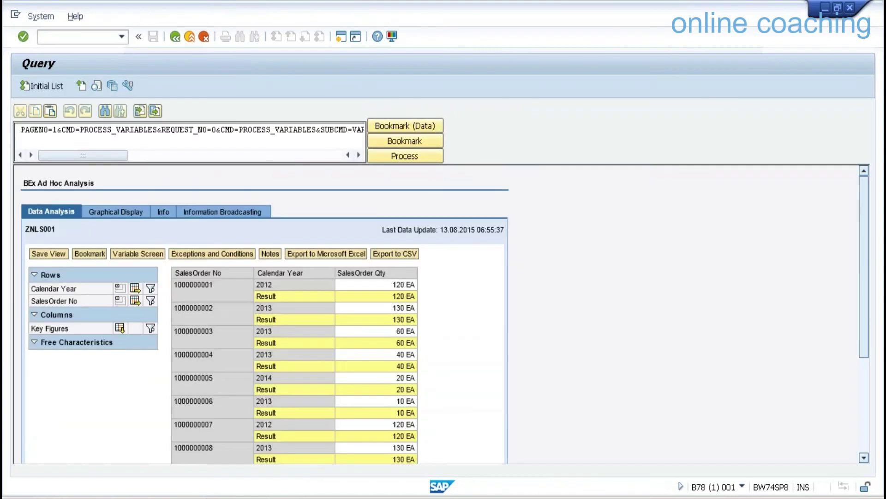
click(191, 36)
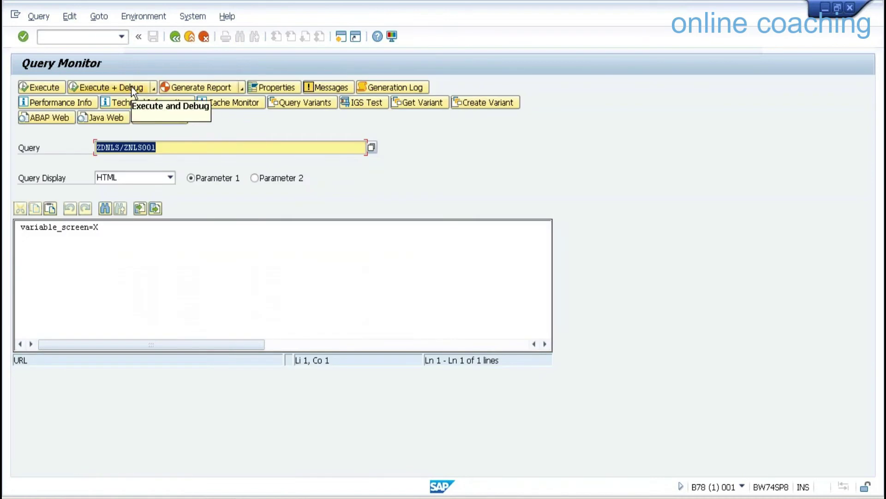
Run ZDNLS/ZNLS001 via Execute + Debug with Display Statistics Data turned on.
click(131, 87)
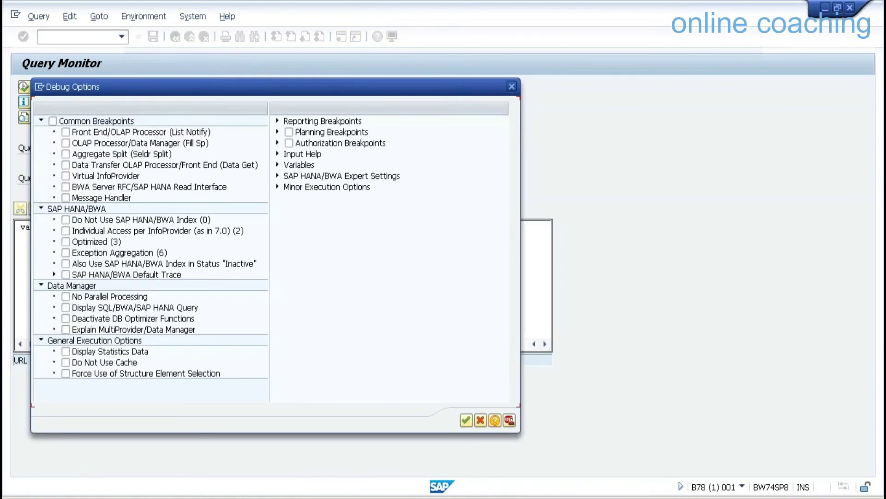
click(141, 353)
click(465, 420)
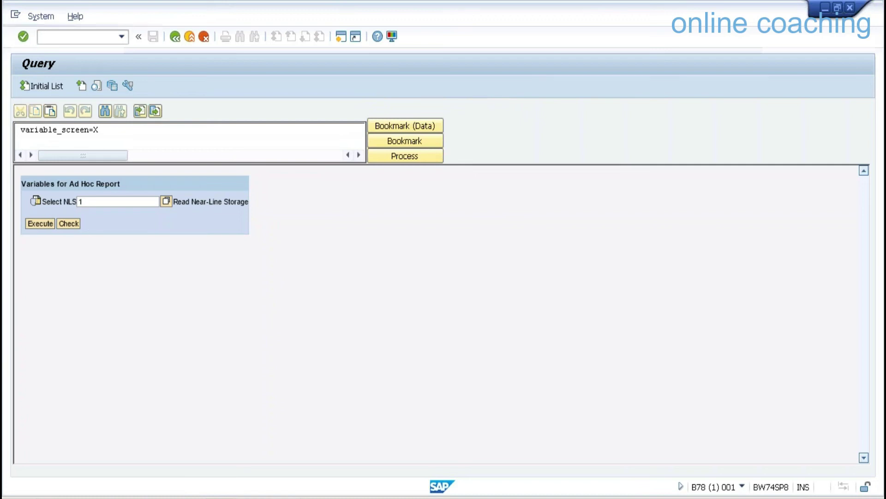
click(174, 37)
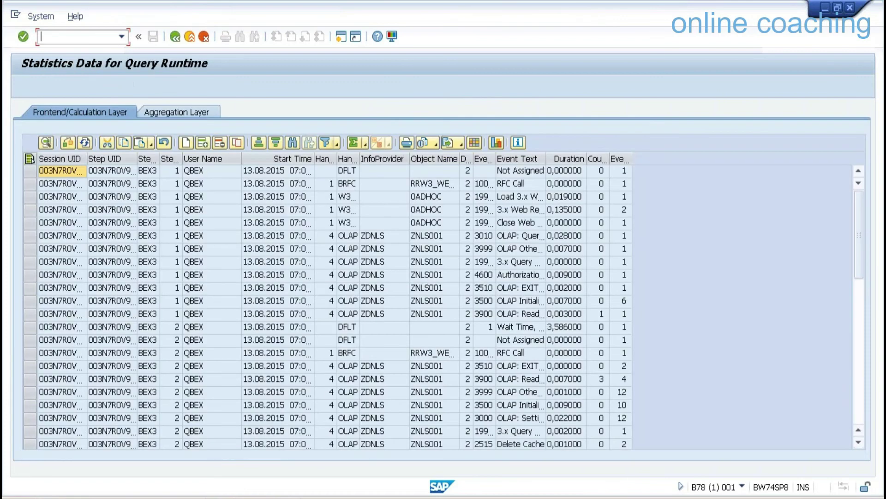
Compare the Aggregation Layer and Frontend/Calculation Layer statistics, then return to the query monitor.
click(204, 115)
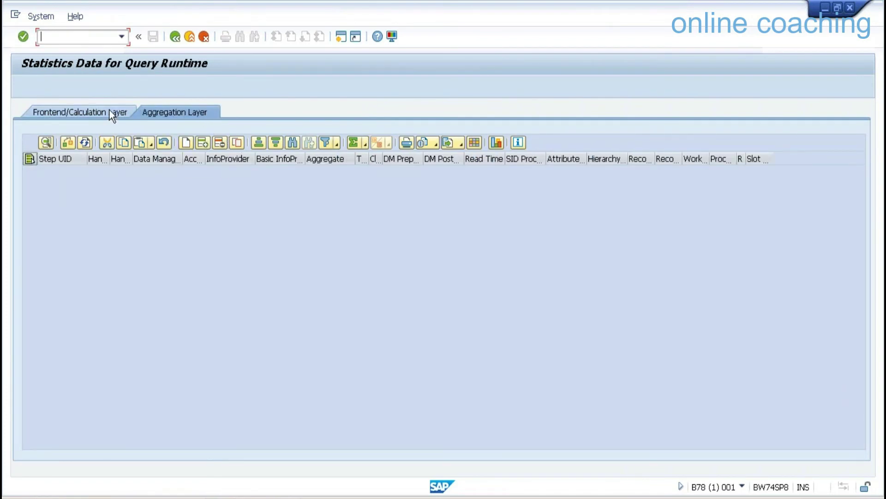
click(83, 142)
click(93, 113)
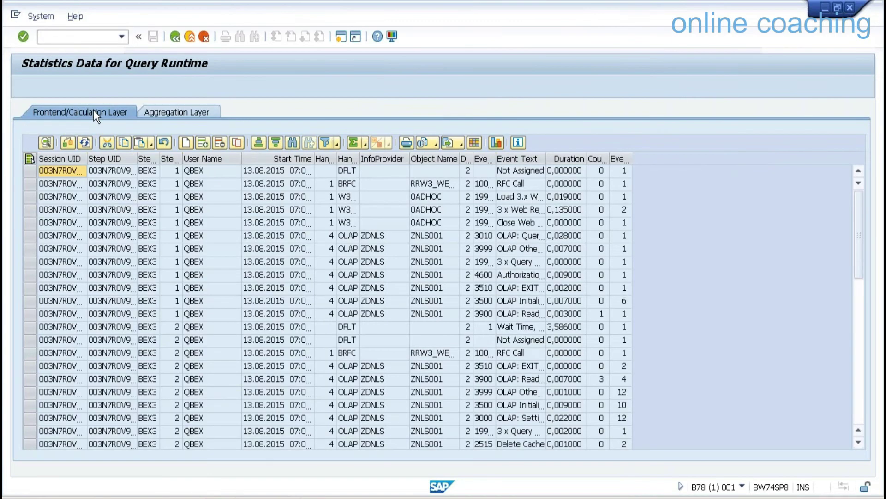
click(182, 112)
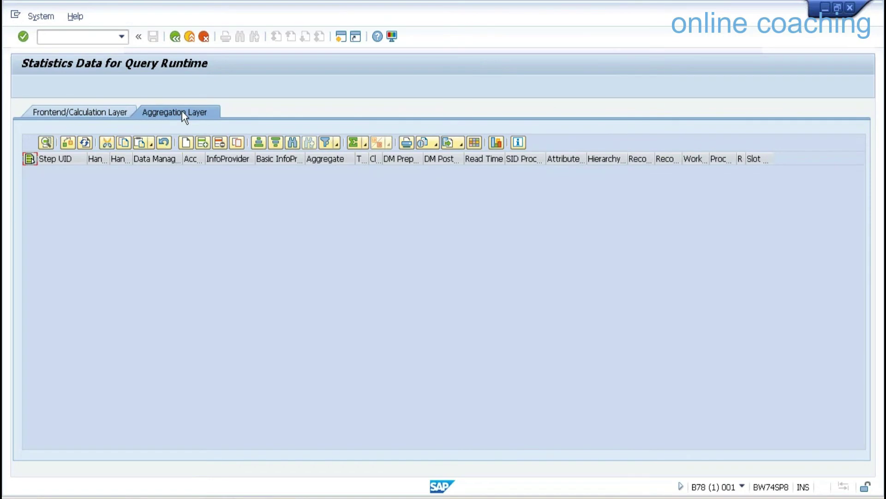
click(175, 36)
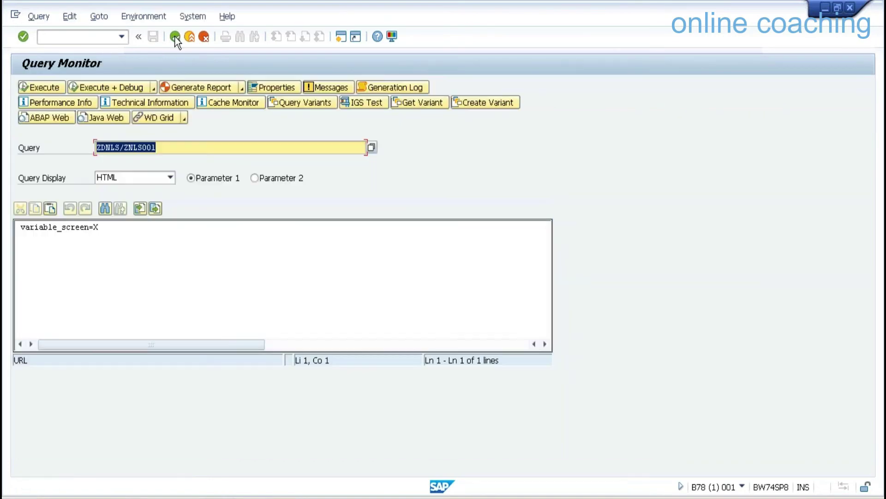
Rerun ZNLS001 with the Select NLS 1 near-line selection, then return to the Query Monitor.
click(41, 86)
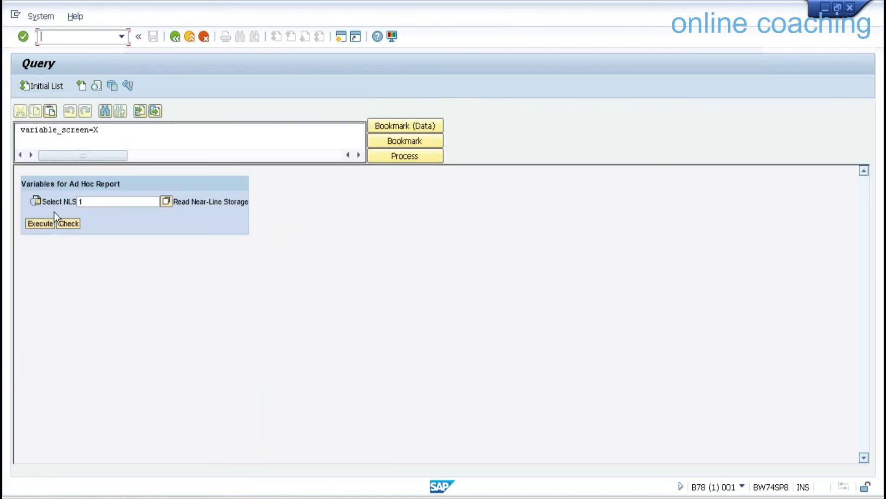
click(47, 224)
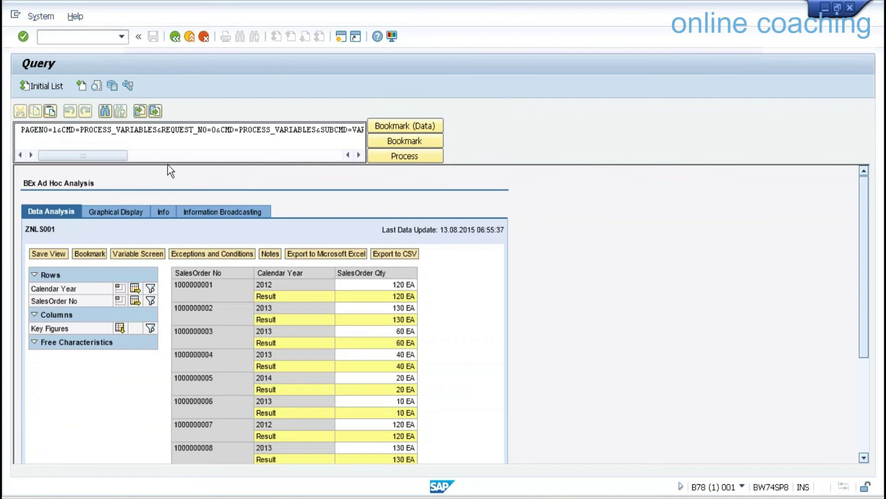
click(178, 38)
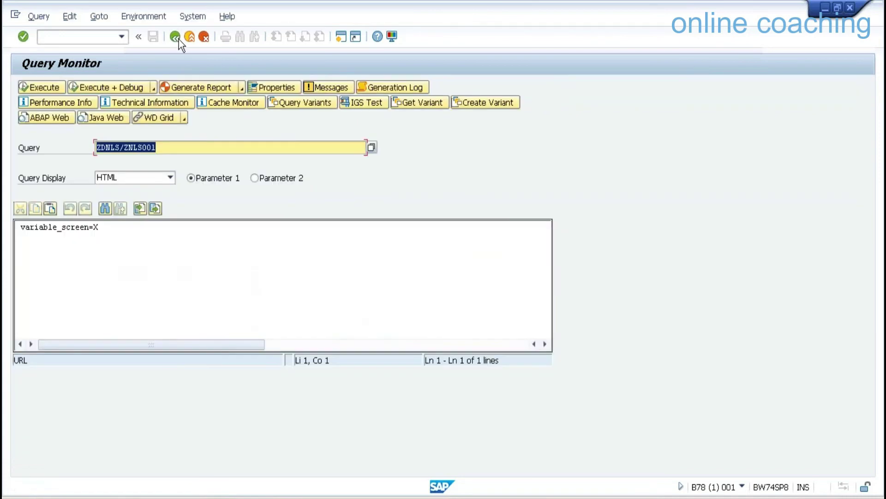
Run ZDNLS/ZNLS001 with Display Statistics Data and Do Not Use Cache enabled, showing runtime statistics.
click(106, 83)
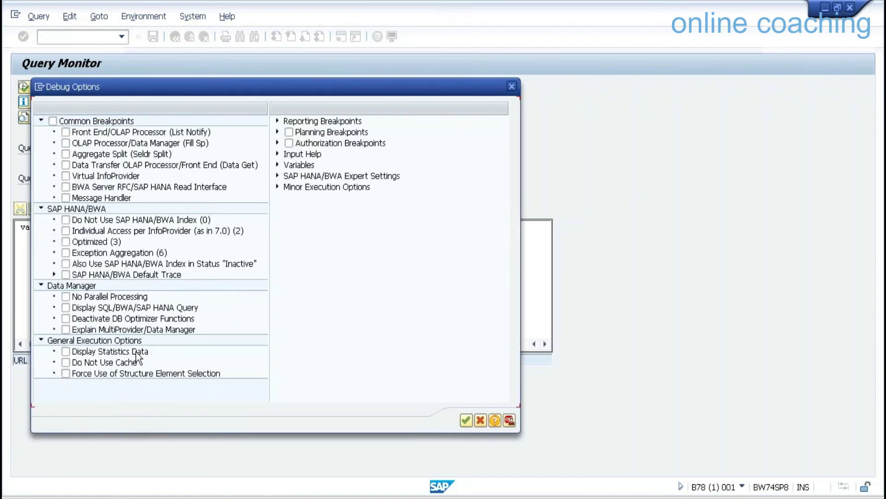
click(135, 352)
click(126, 362)
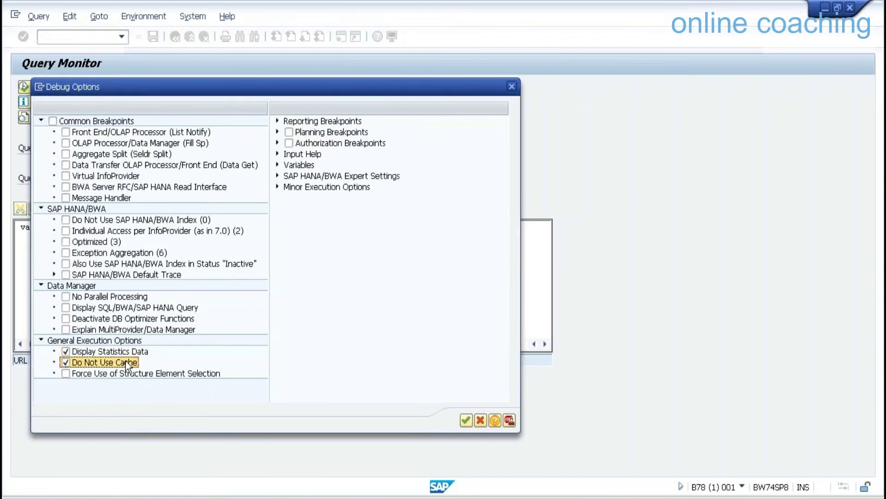
click(466, 420)
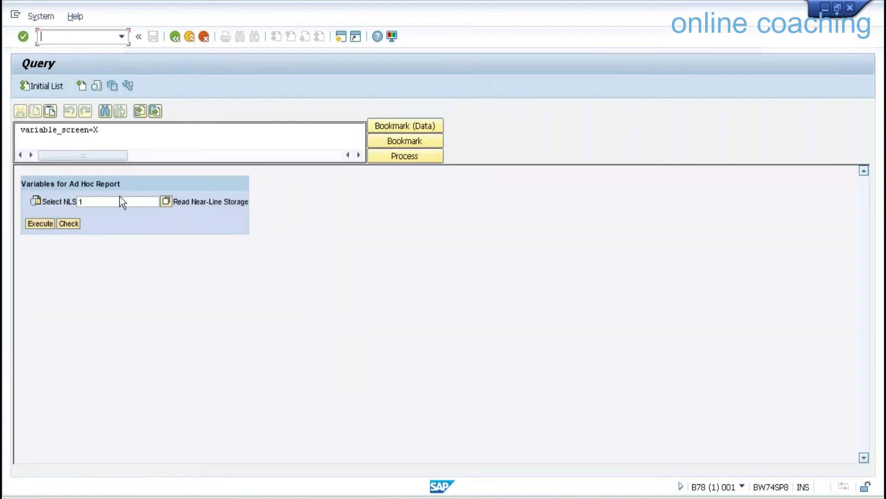
click(40, 226)
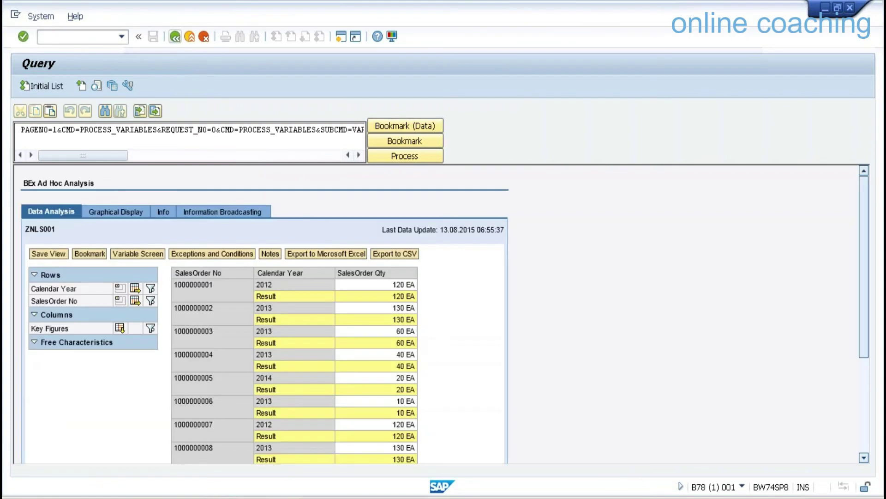
click(174, 36)
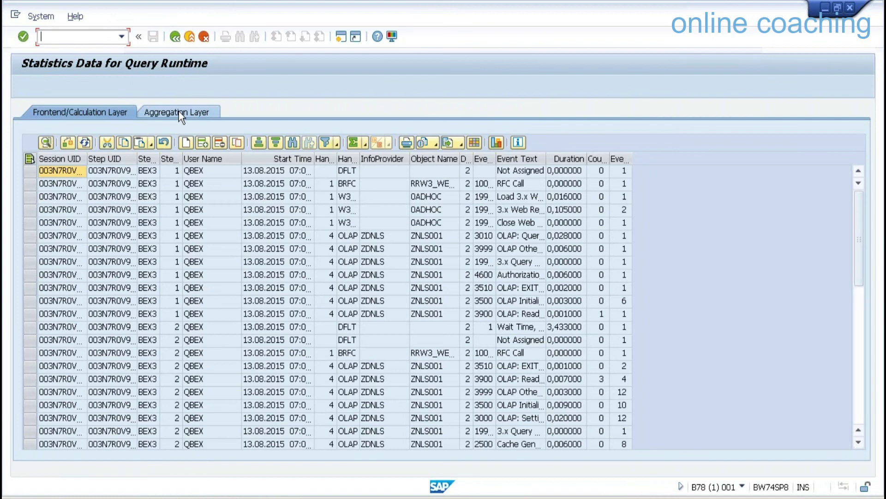
Check Aggregation Layer read times for ZDNLS$X and ZDNLS$N (4,044000), then return to the Query Monitor.
click(179, 112)
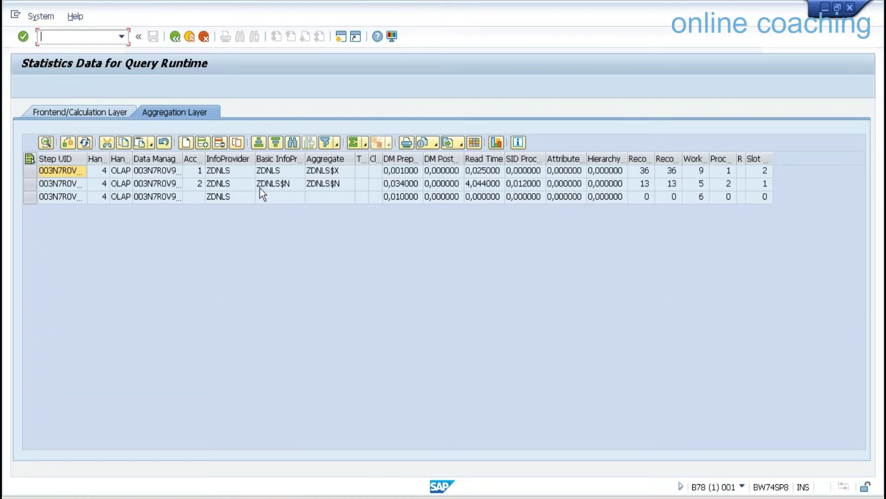
click(476, 172)
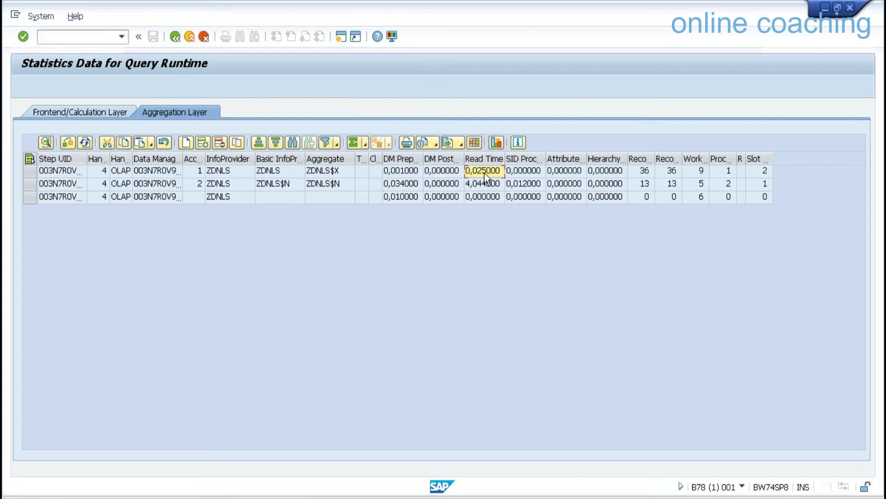
click(286, 185)
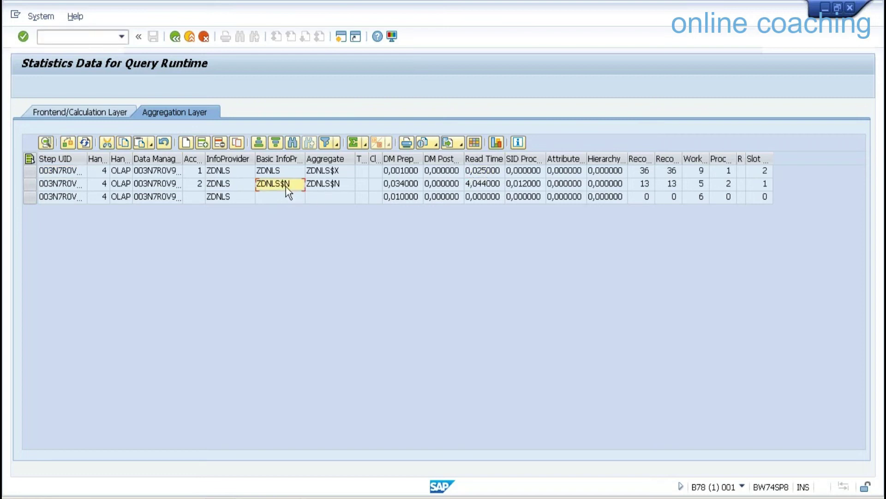
click(484, 185)
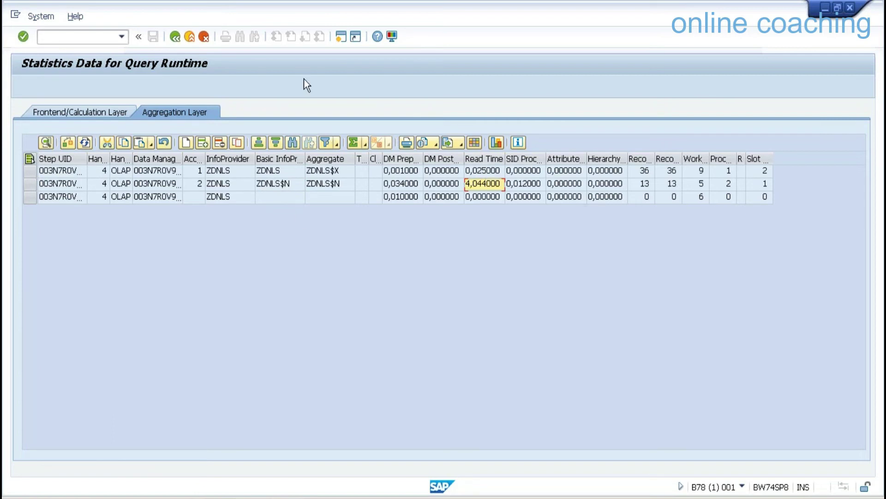
click(190, 37)
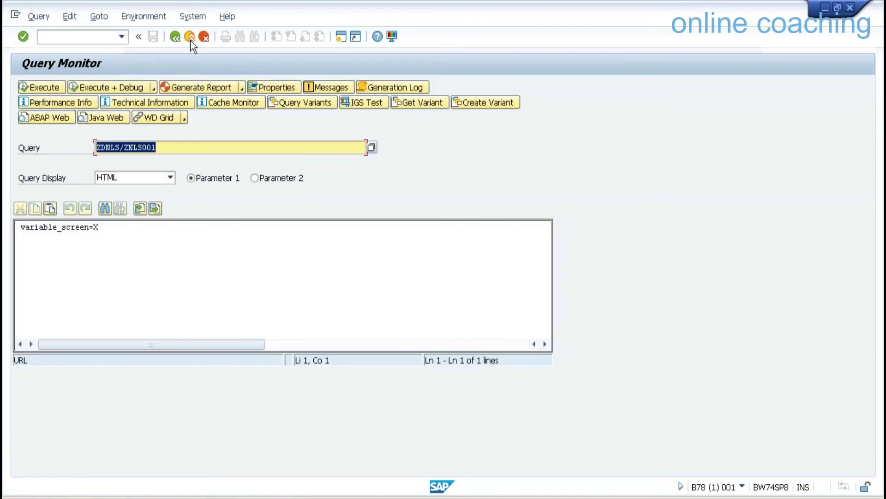
Launch the workbench with /nrsrt and open Manage for Demo NLS under the Z9QBEX favourites.
click(72, 36)
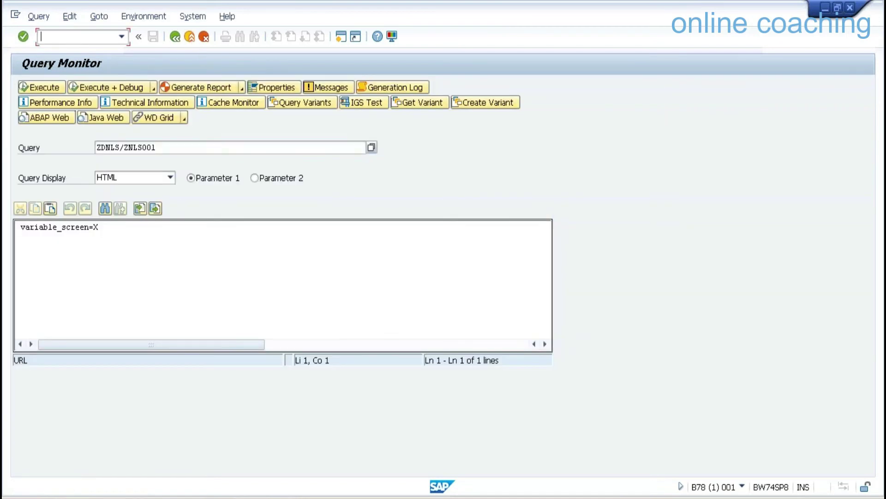
text(/)
text(nrsrt)
key(Return)
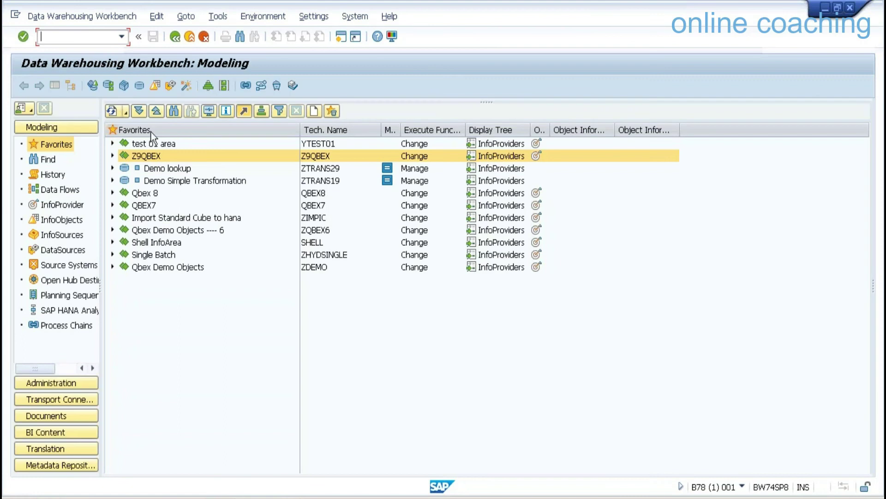
click(115, 155)
click(113, 156)
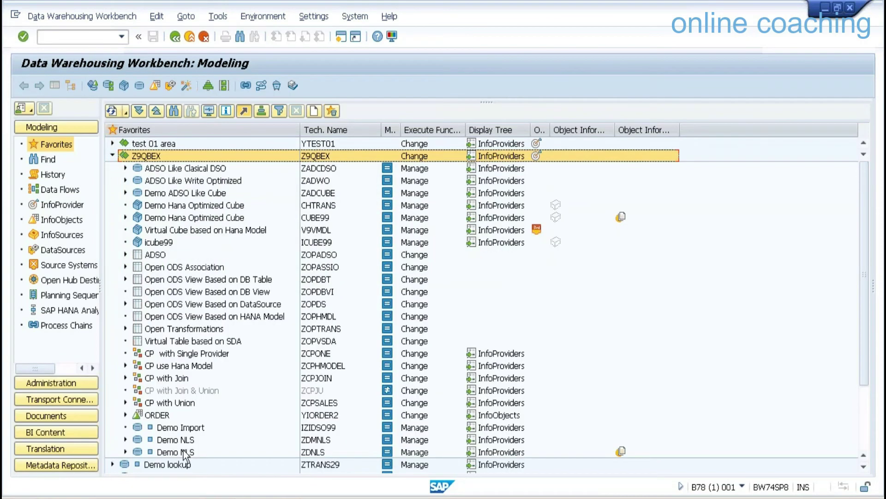
right_click(176, 450)
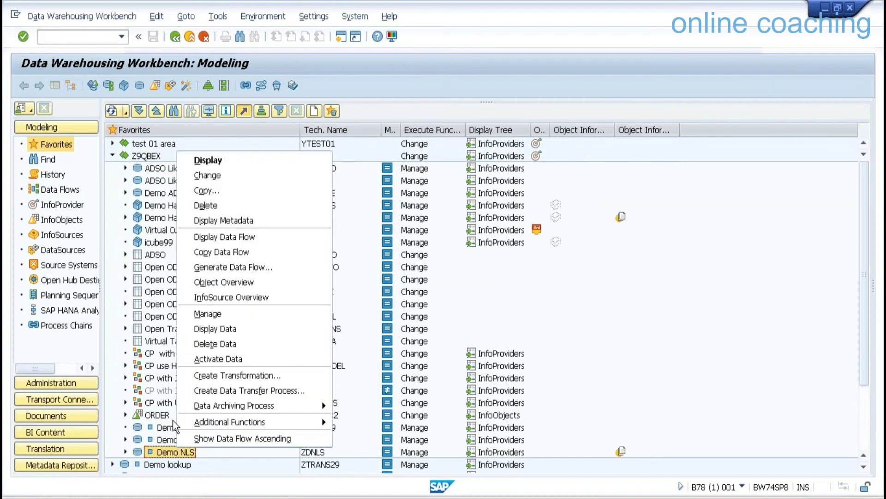
click(214, 314)
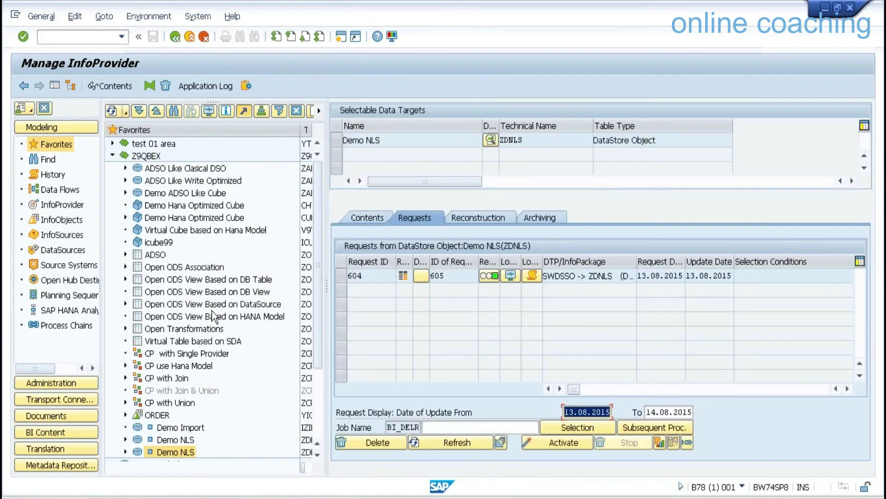
List the 36 entries of the Demo NLS active table /BIC/AZDNLS00.
click(54, 85)
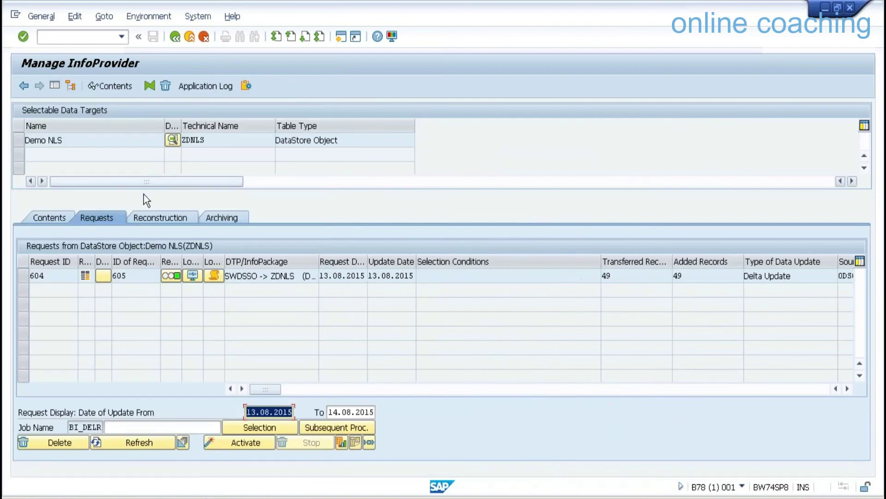
click(54, 217)
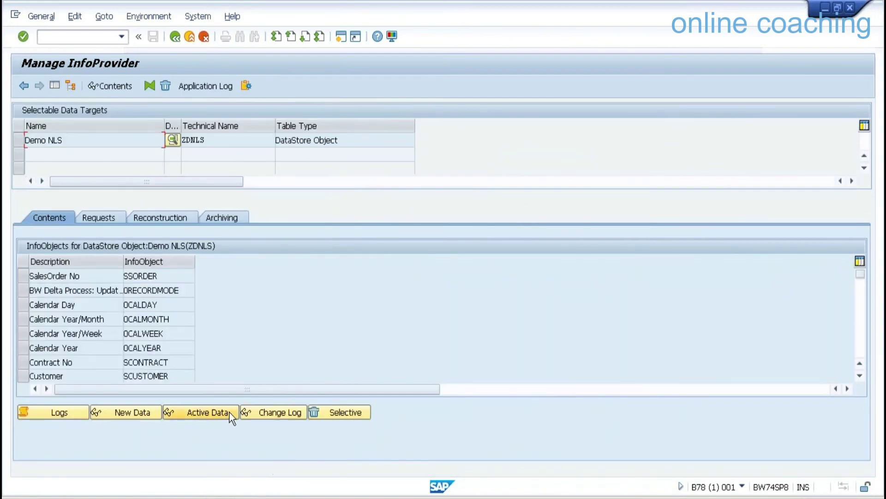
click(229, 411)
click(23, 83)
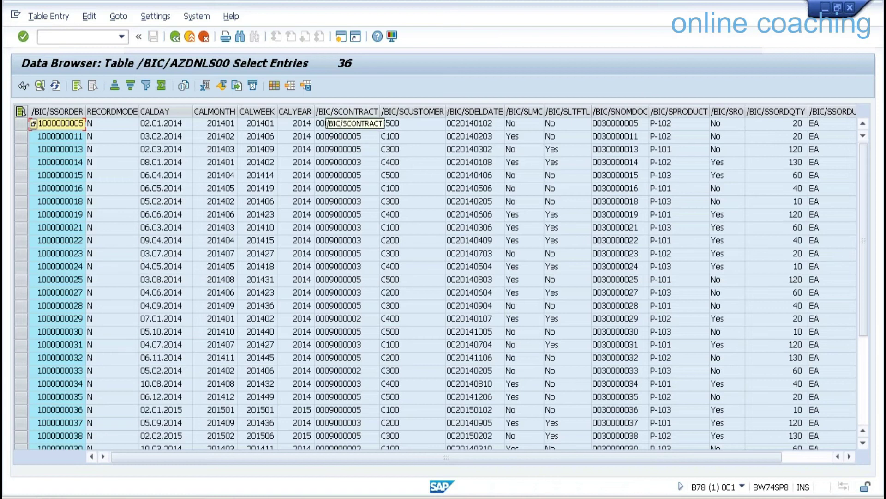
Sort the entries ascending by CALYEAR, then return to Manage InfoProvider for Demo NLS.
click(295, 111)
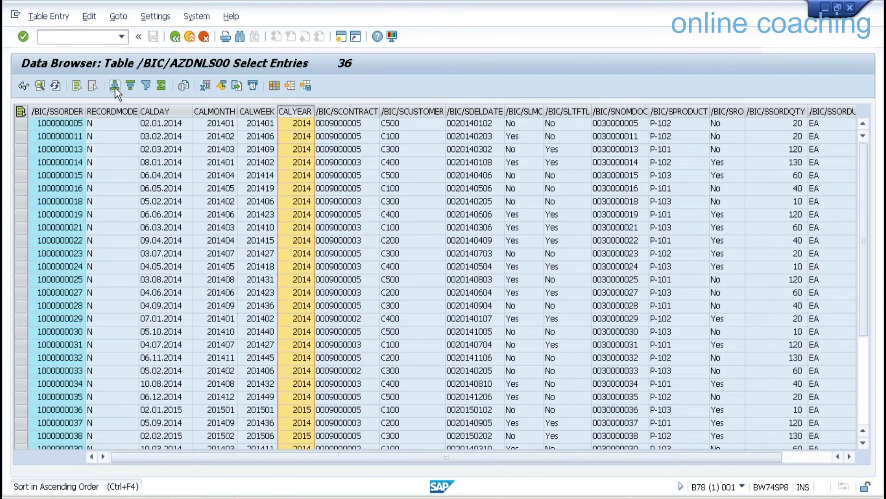
click(115, 87)
click(866, 361)
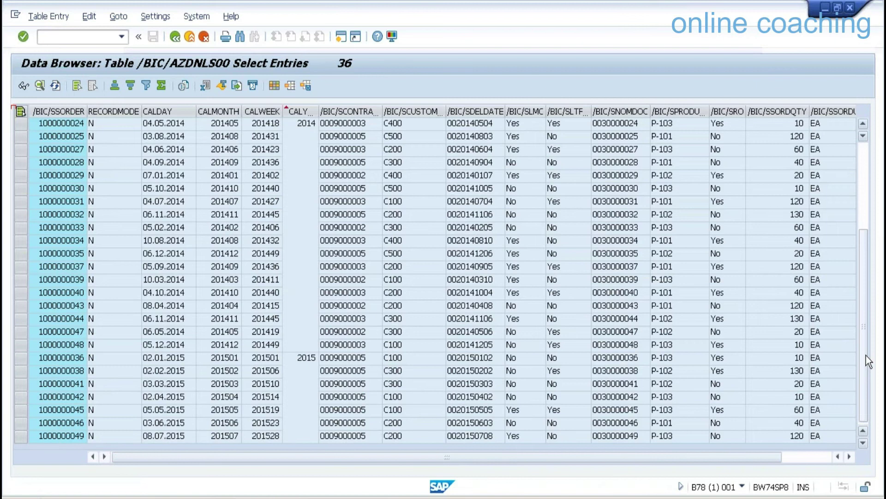
click(175, 37)
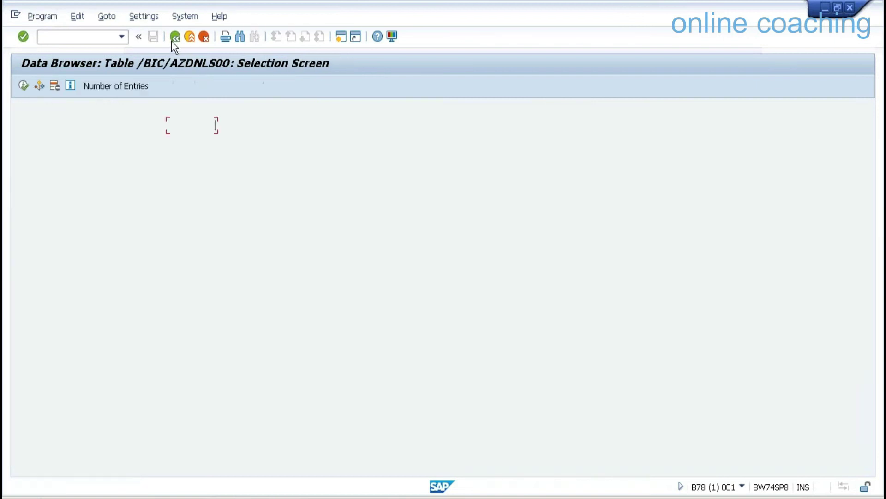
click(175, 37)
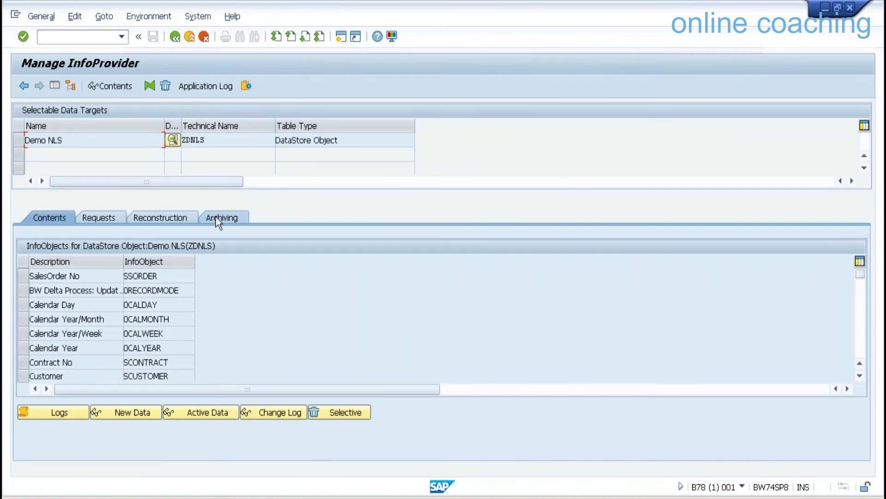
Reload archived request 610 into the Demo NLS DataStore as a background job.
click(215, 217)
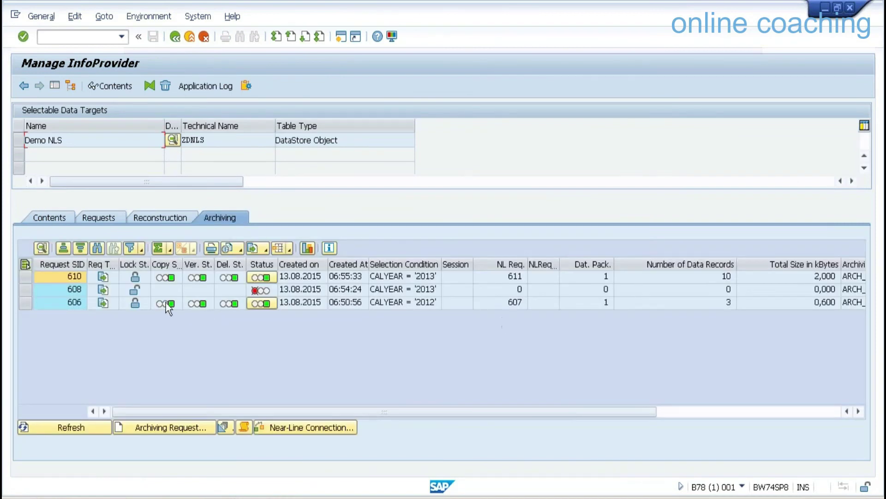
click(113, 277)
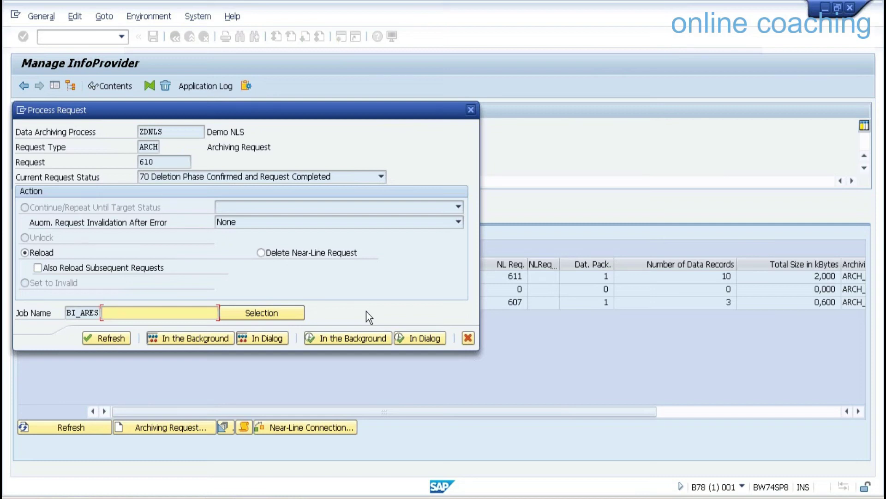
click(344, 336)
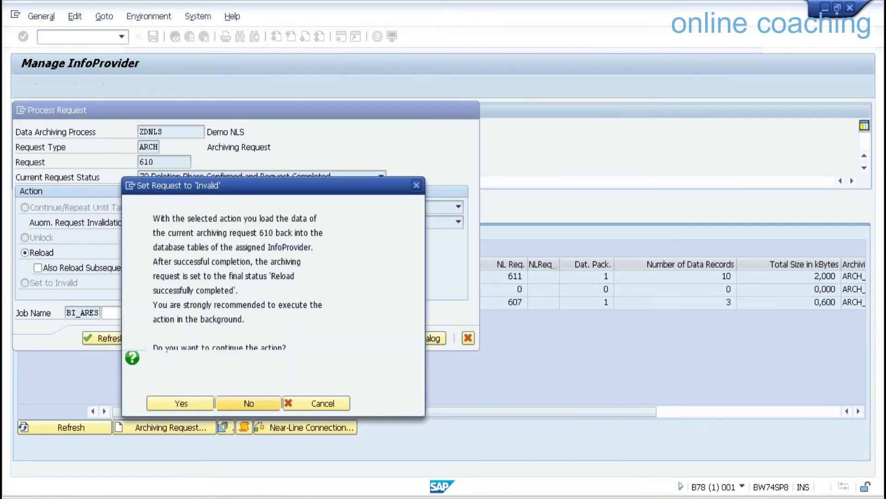
click(195, 404)
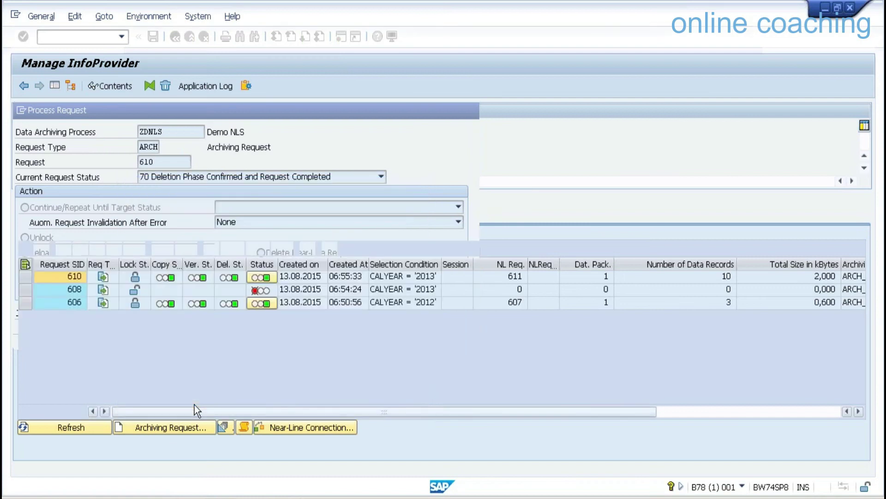
Refresh the request list and compare record counts of request 610 and reload request 615.
click(86, 429)
click(86, 430)
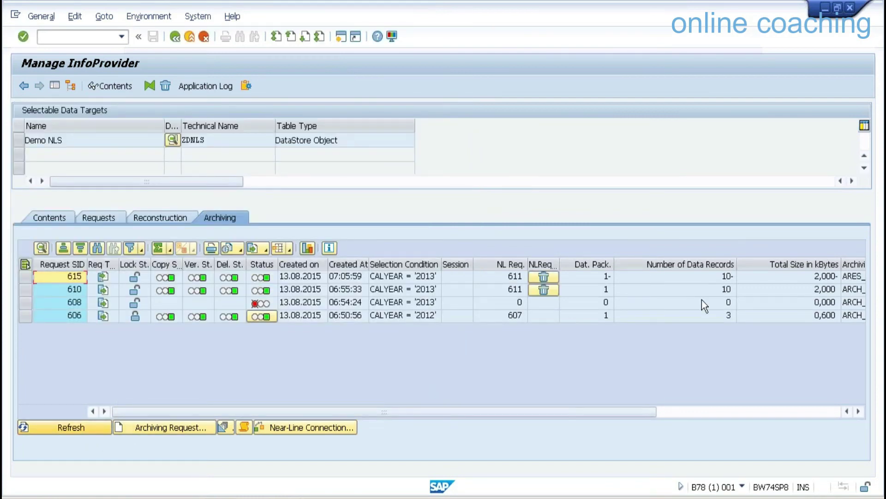
click(726, 290)
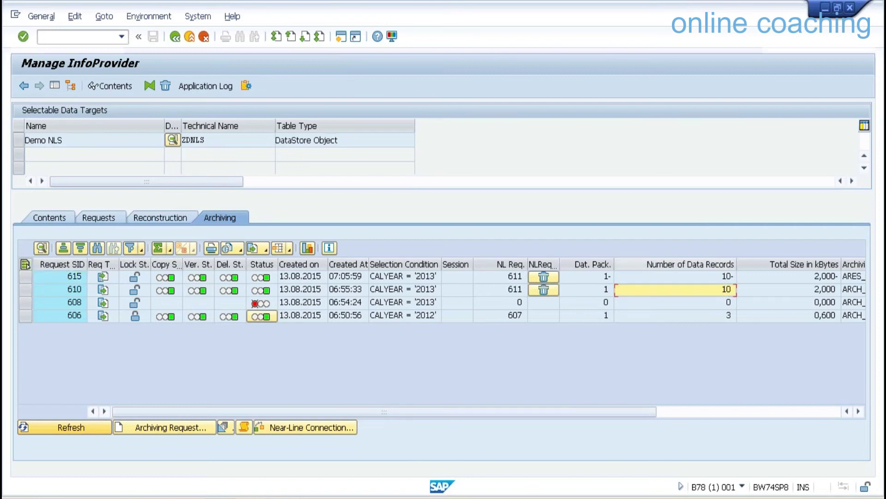
click(719, 276)
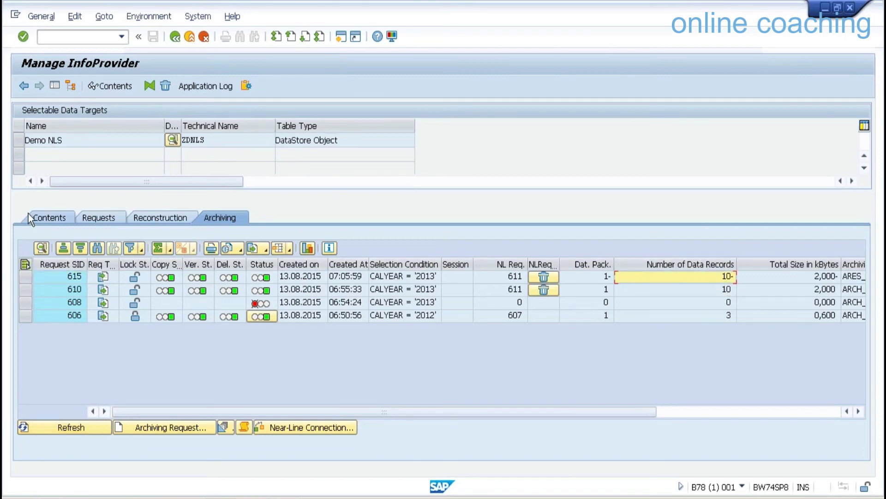
click(40, 220)
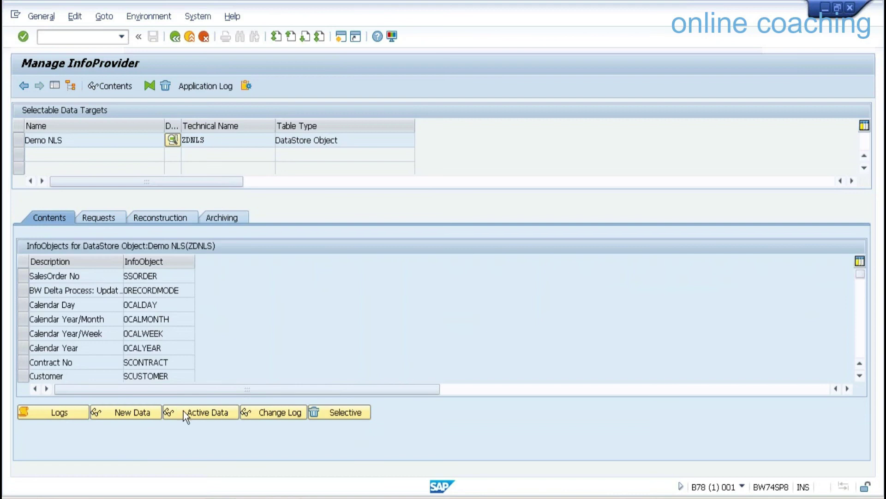
List Demo NLS active data, now 46 entries including 2013 rows, then exit back to Workbench Modeling.
click(185, 412)
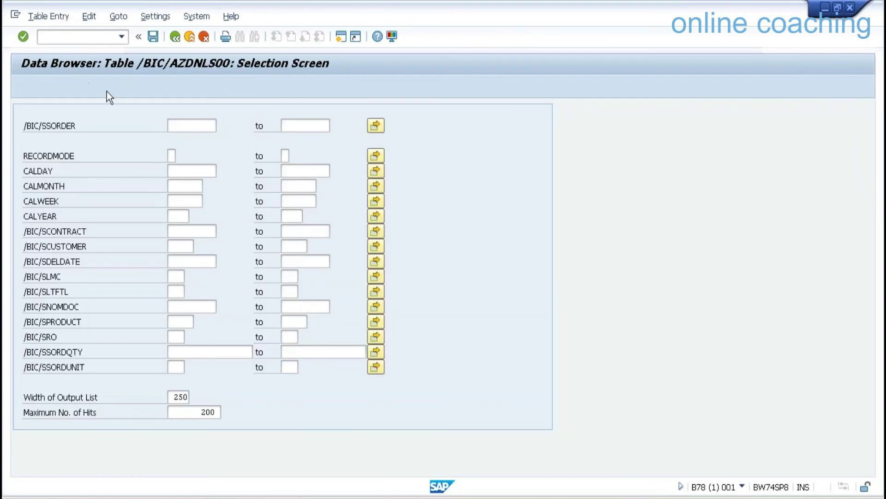
key(F8)
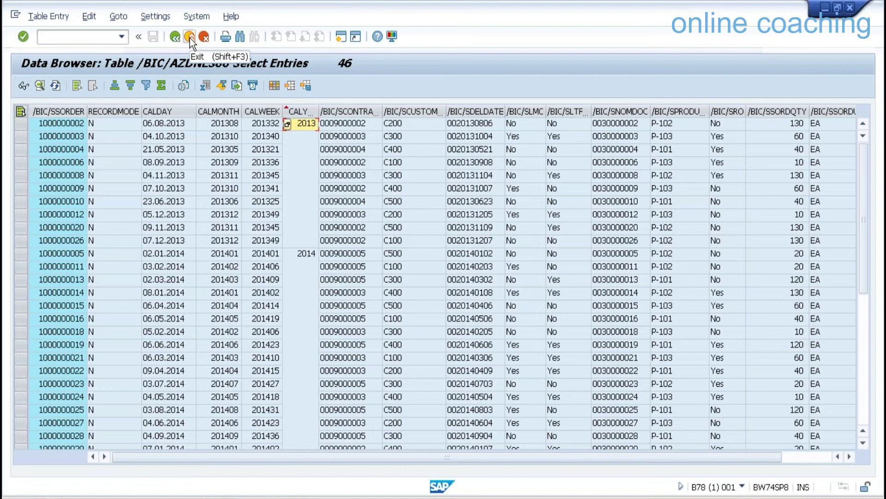
click(190, 38)
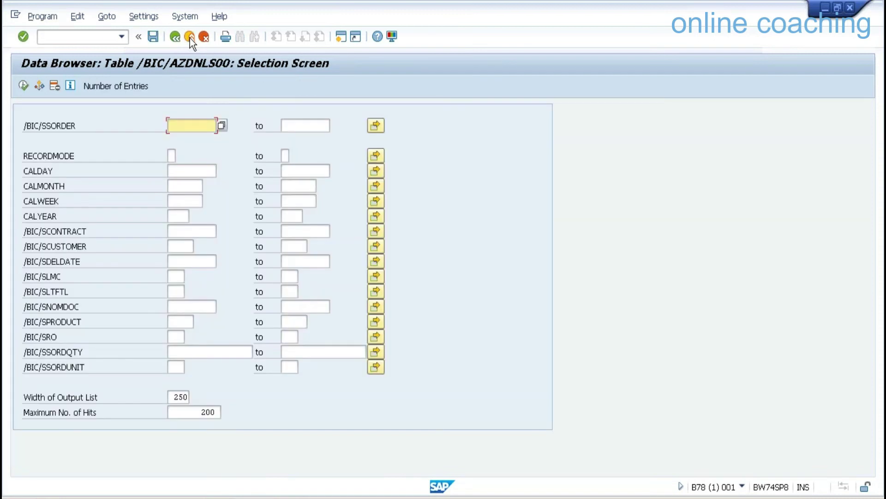
click(190, 37)
click(189, 38)
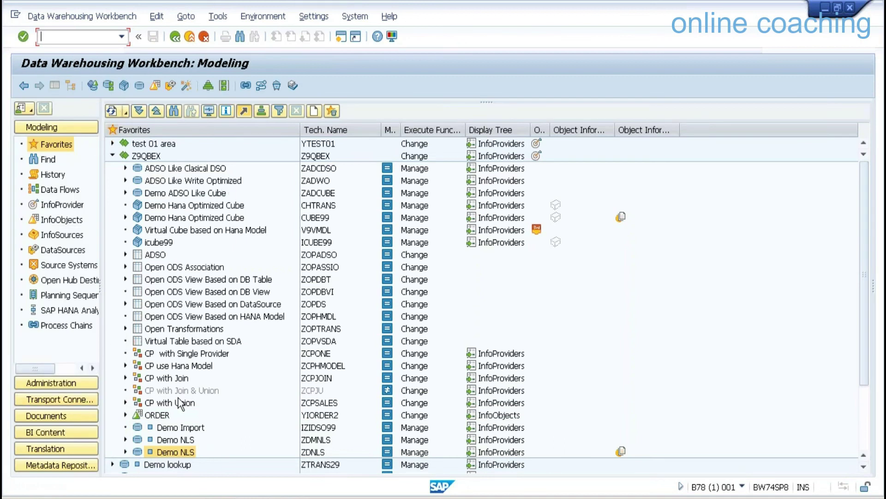
Create process chain ZPC_NLS with description PC_NLS under the Shell PC folder.
click(76, 326)
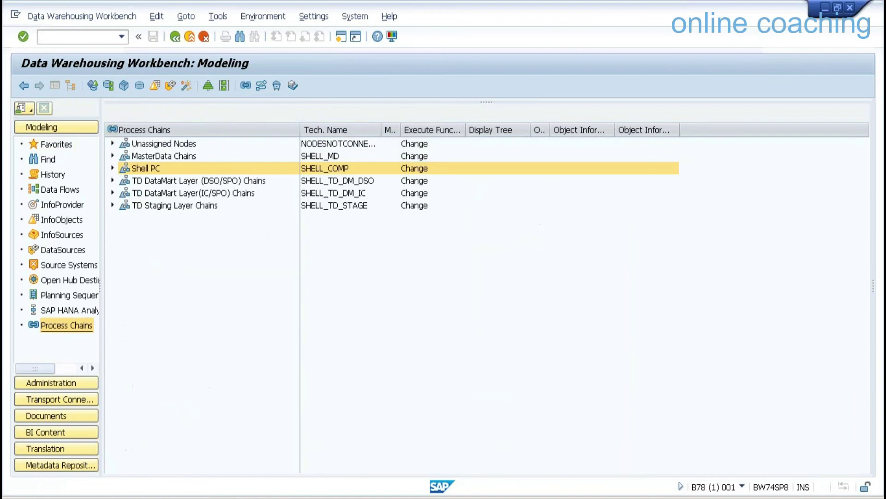
right_click(148, 167)
click(203, 225)
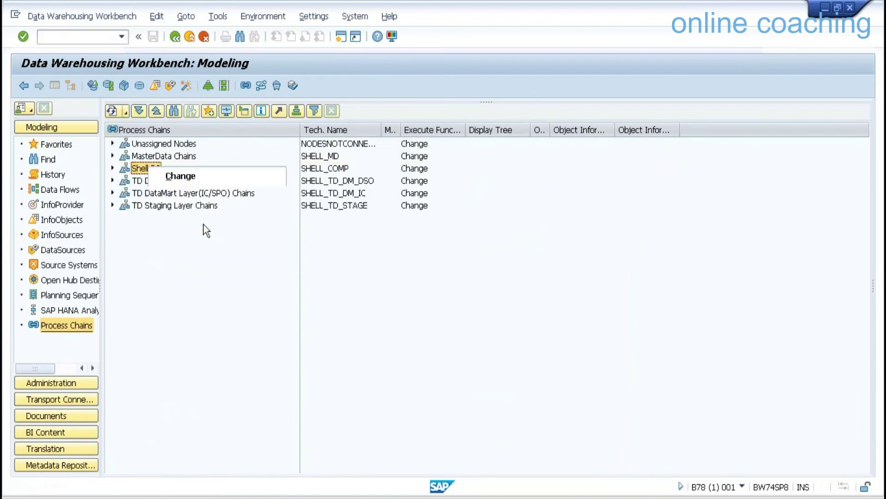
text(ZP)
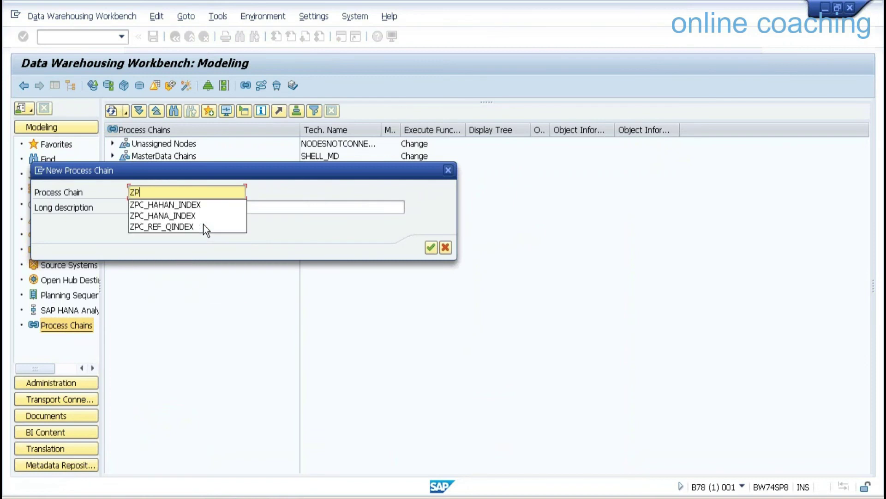
text(C_NLS)
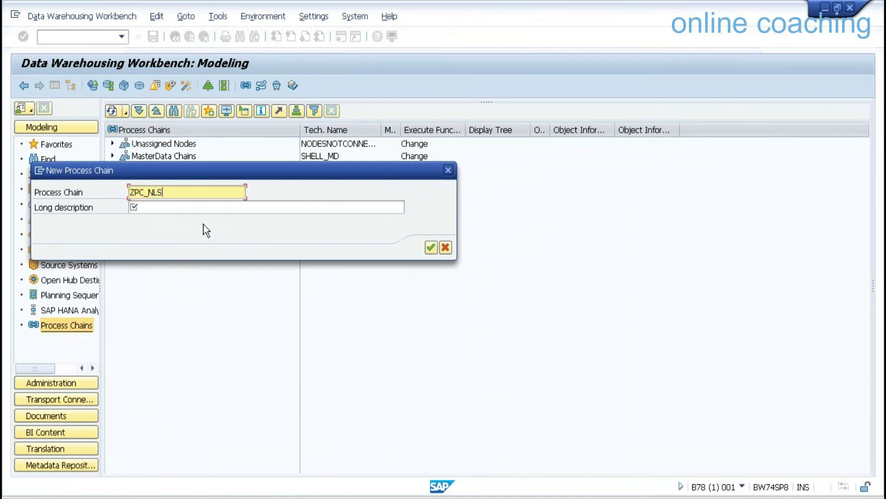
key(Tab)
text(PC_NLS)
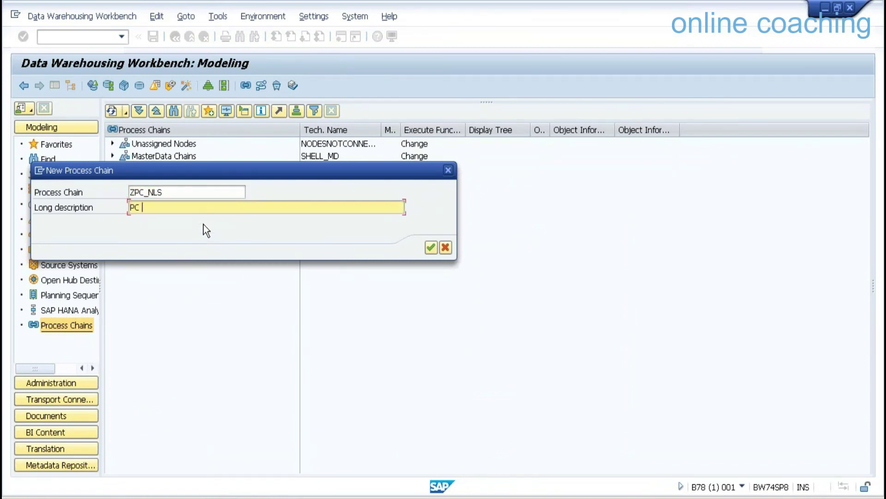
key(Return)
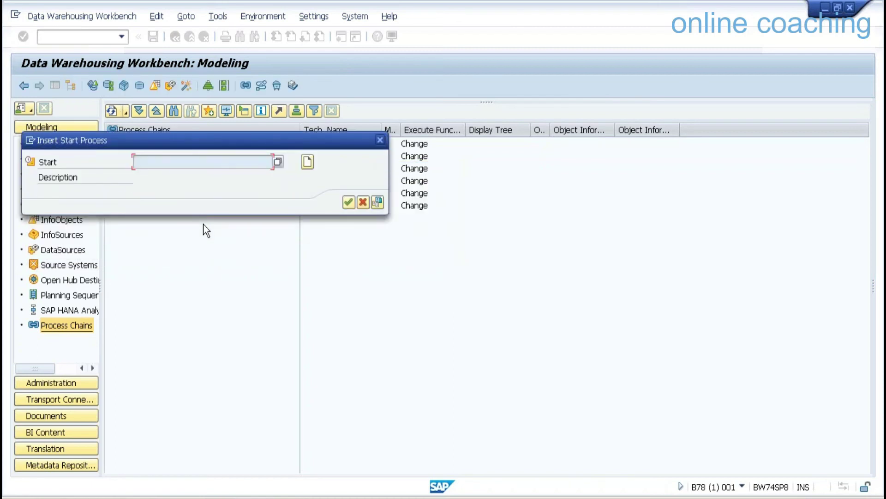
Create and save start variant ZPCNLS 'START NLS' and insert it as the chain's start process.
click(307, 163)
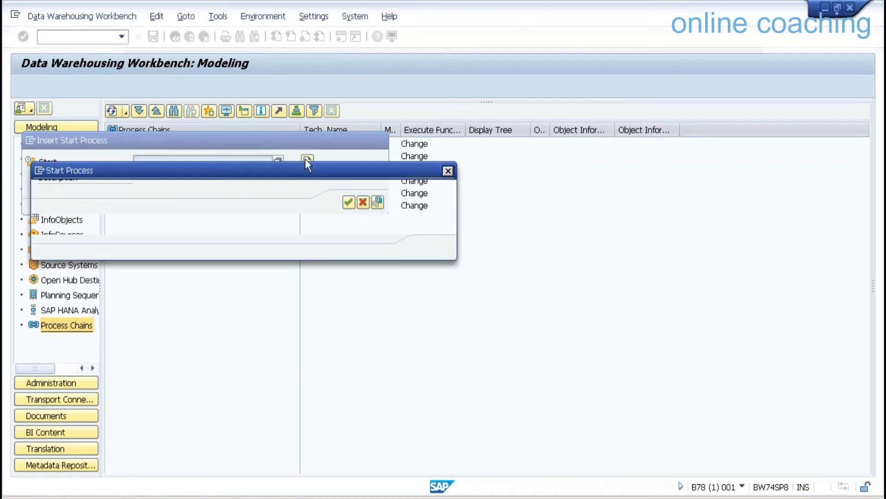
text(ZPCNLS)
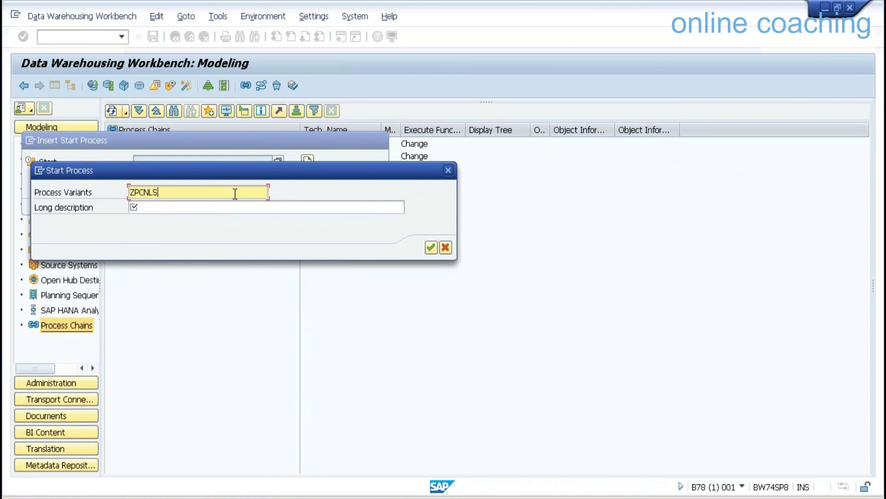
key(Tab)
text(START NLS)
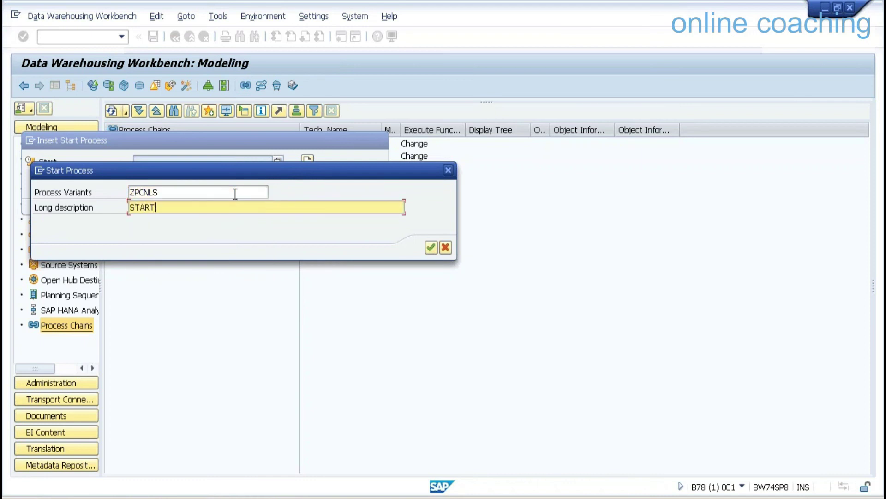
key(Return)
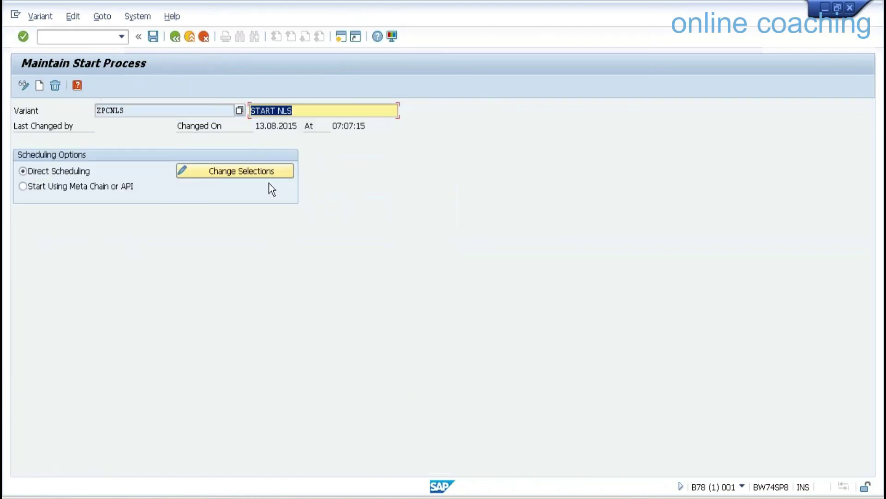
click(153, 37)
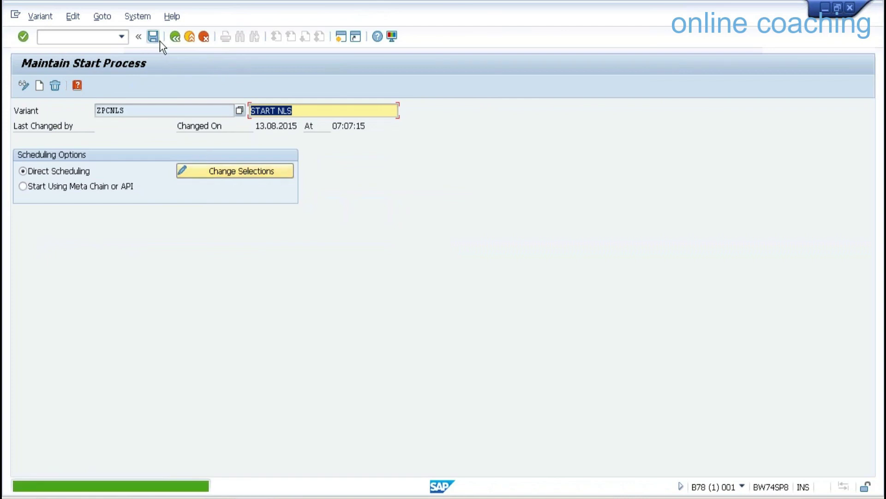
click(174, 38)
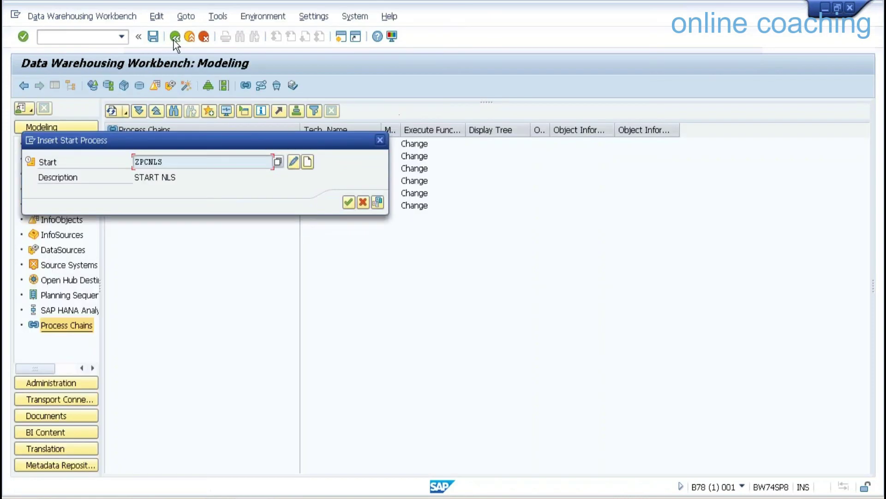
click(347, 203)
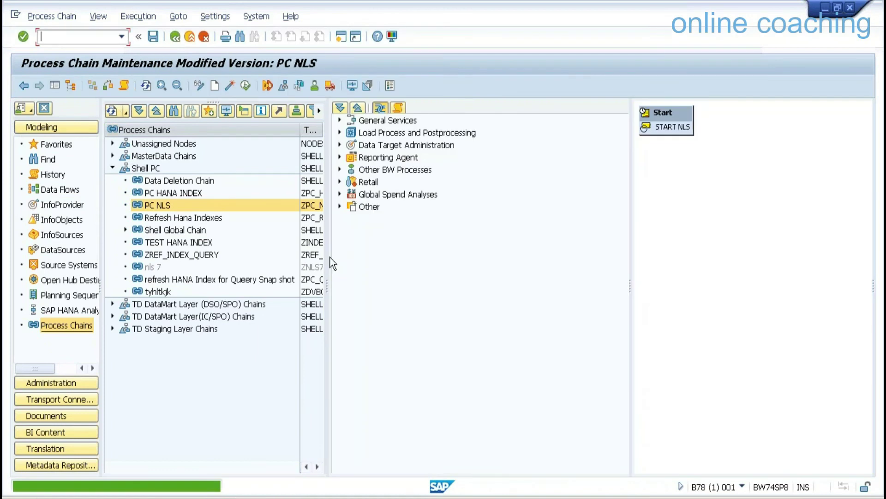
Expand the Reporting Agent and Data Target Administration categories in the process type tree.
click(340, 169)
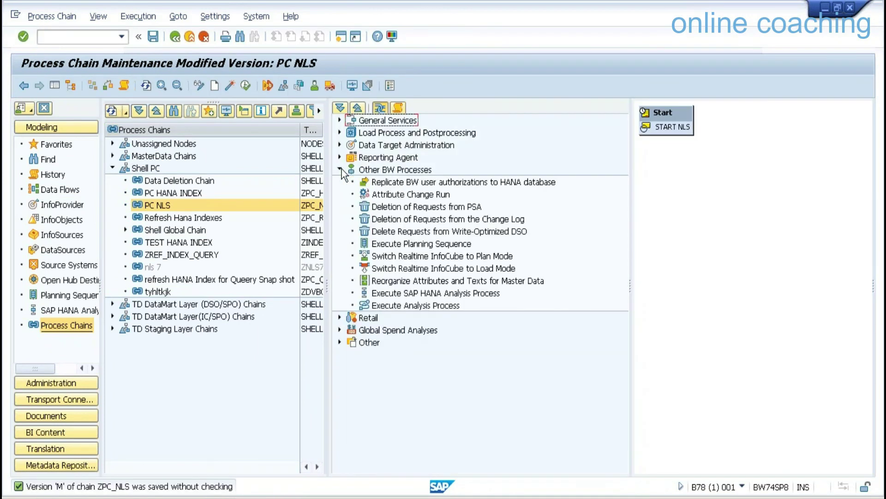
click(54, 85)
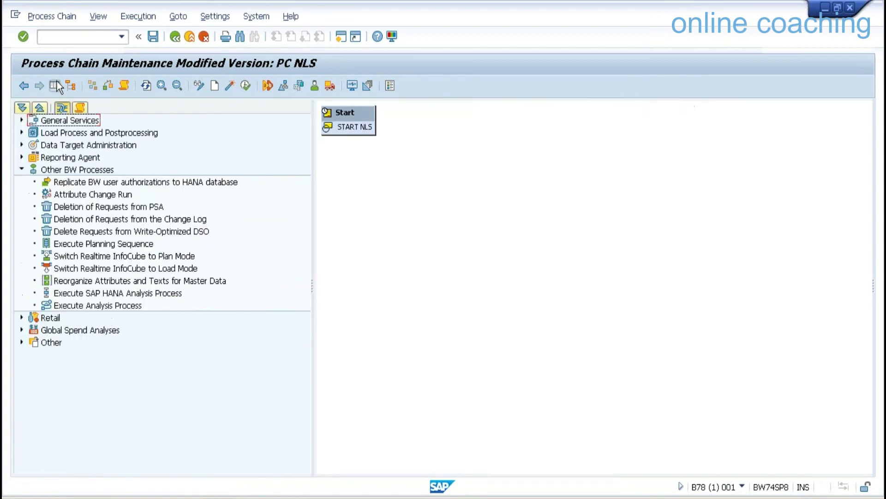
click(22, 342)
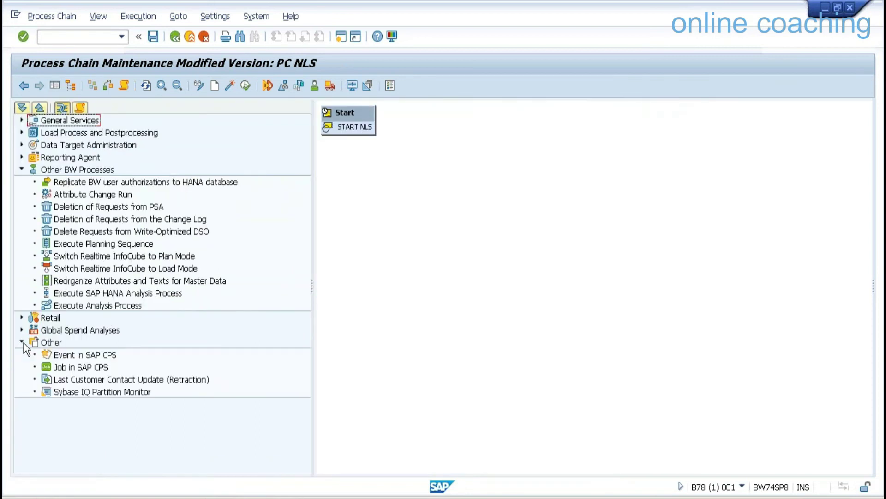
click(22, 342)
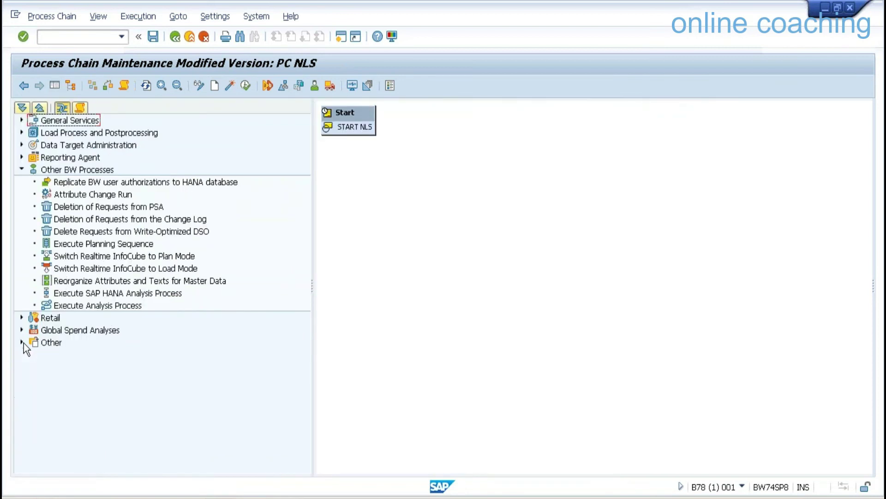
click(22, 157)
click(21, 144)
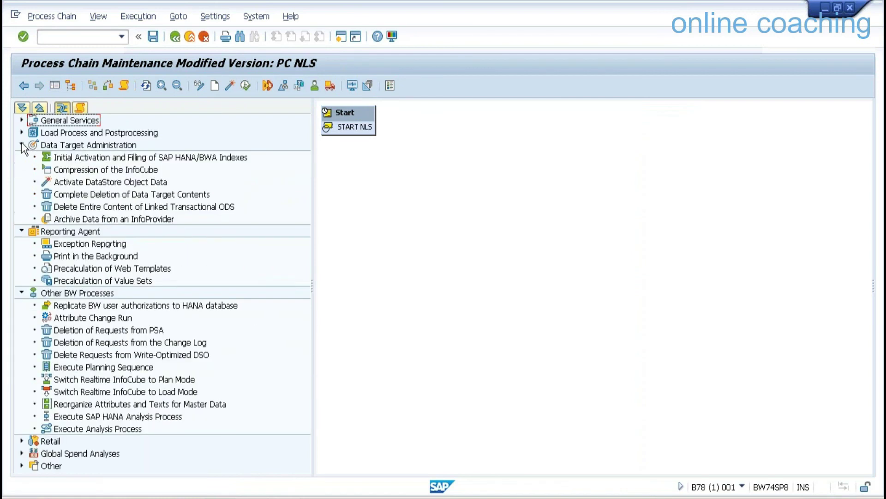
Add an Archive Data from an InfoProvider process to the chain with new variant ZARCHNLS.
drag(135, 217, 439, 232)
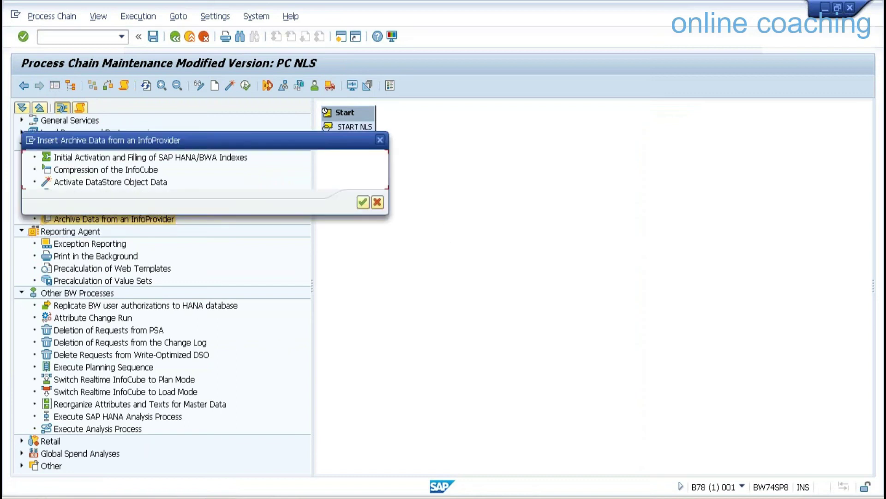
text(ZA)
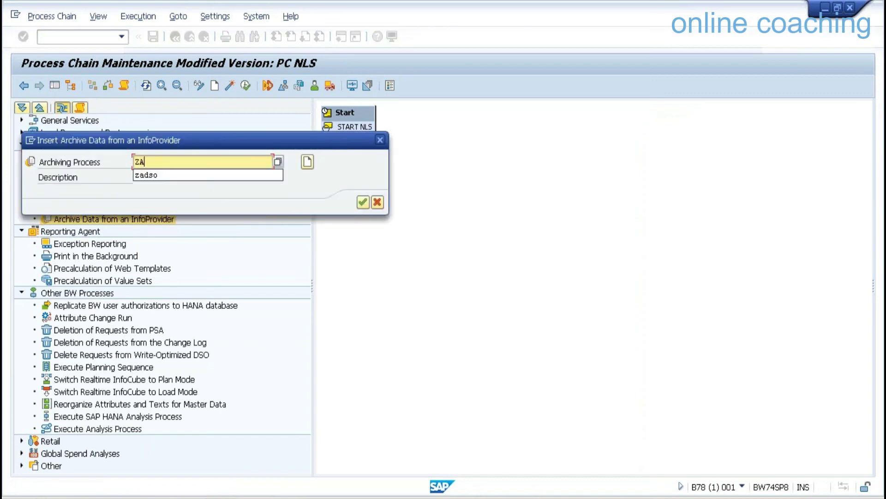
text(RCHNLS)
key(Return)
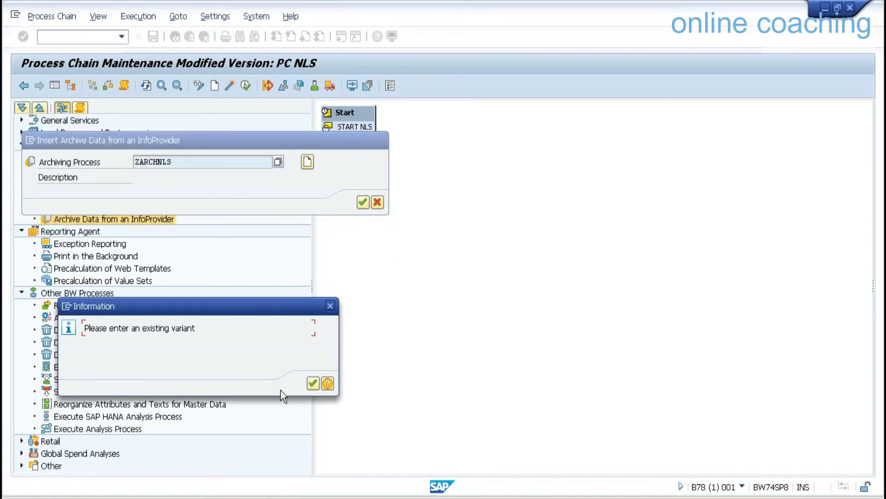
click(314, 385)
click(308, 161)
Describe the variant as zfxADSF, assign archiving process ZDNLS, restrict to calendar year 2014, and save.
text(zfxADSF)
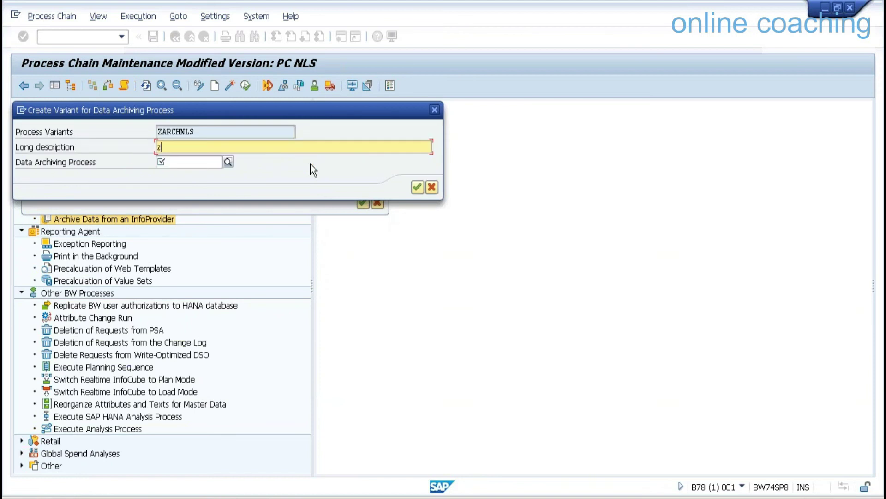
click(228, 162)
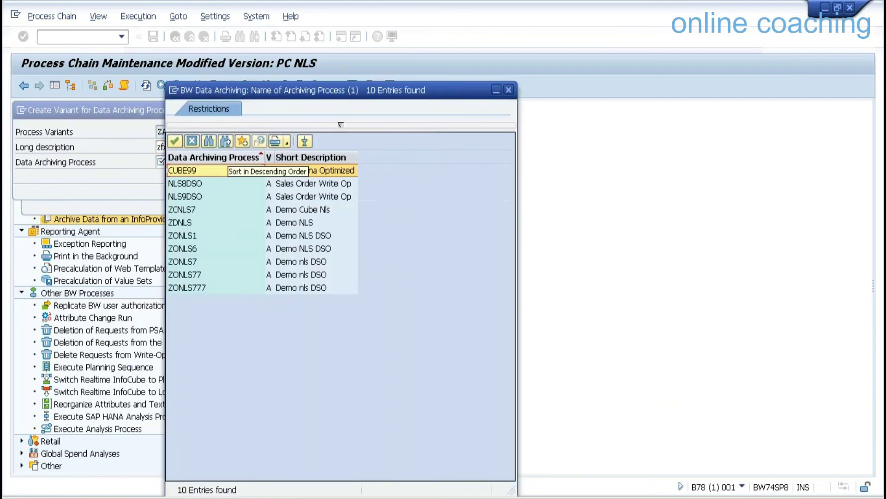
double_click(192, 223)
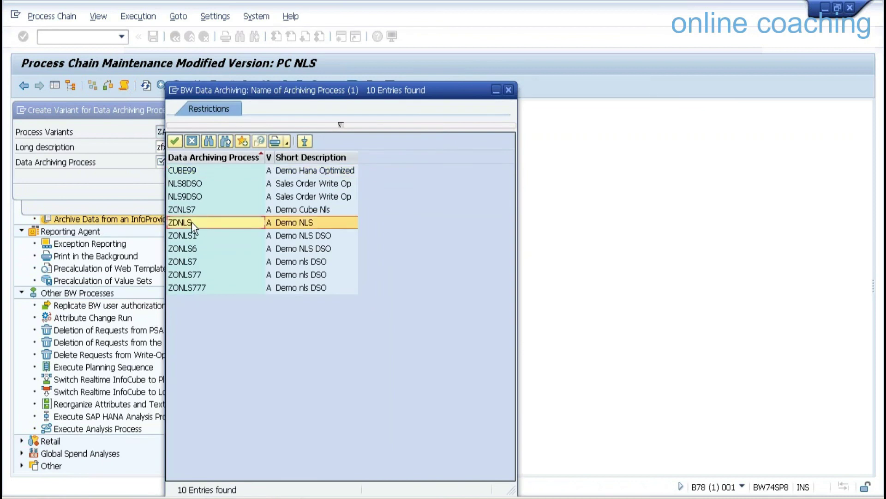
click(417, 187)
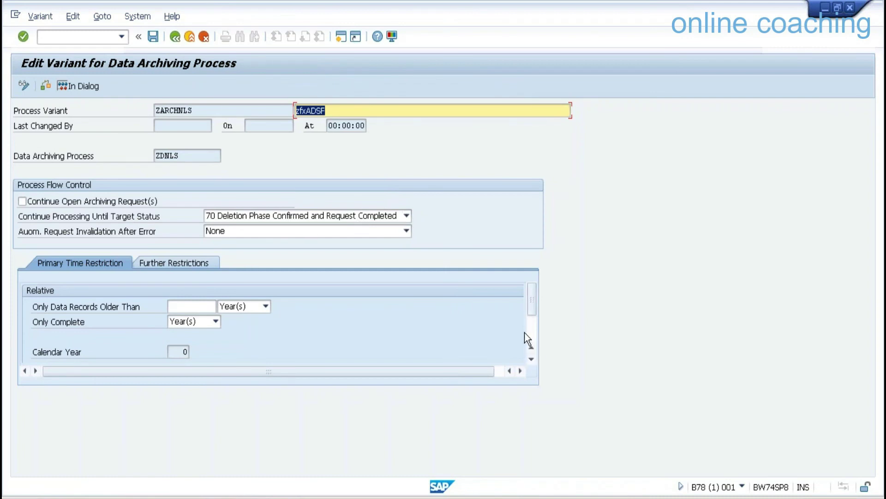
scroll(526, 330, down, 2)
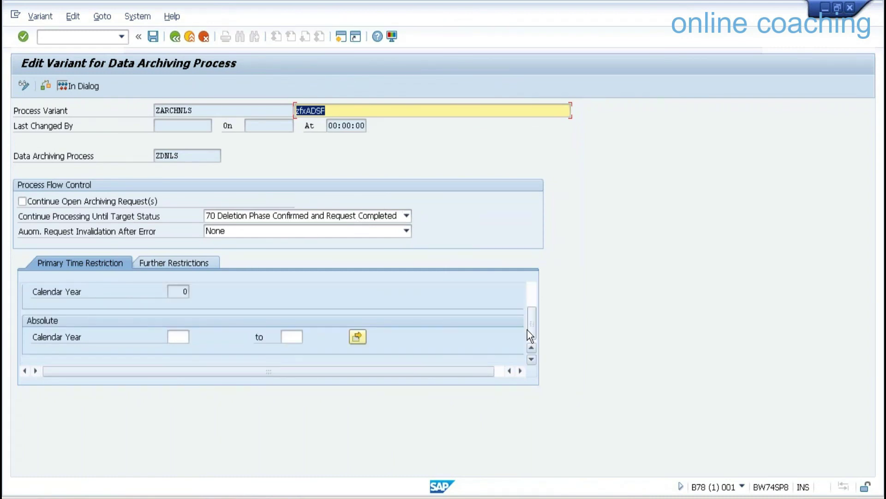
click(182, 336)
text(2014)
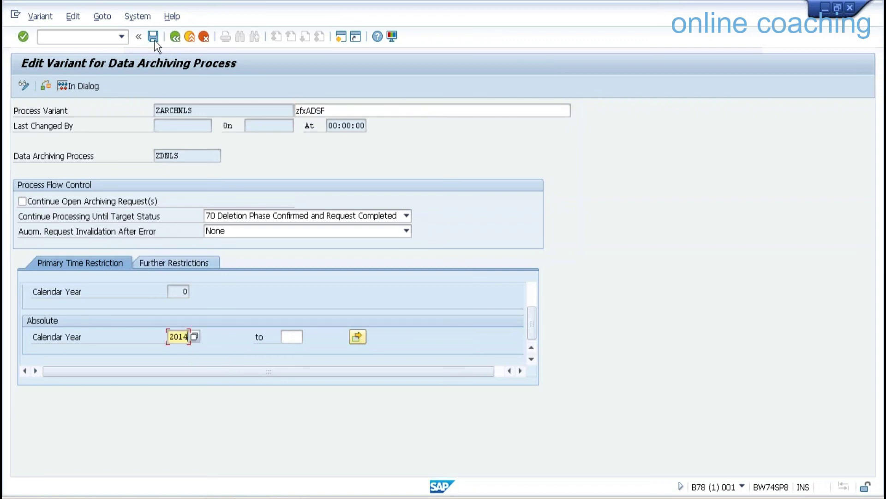
click(153, 36)
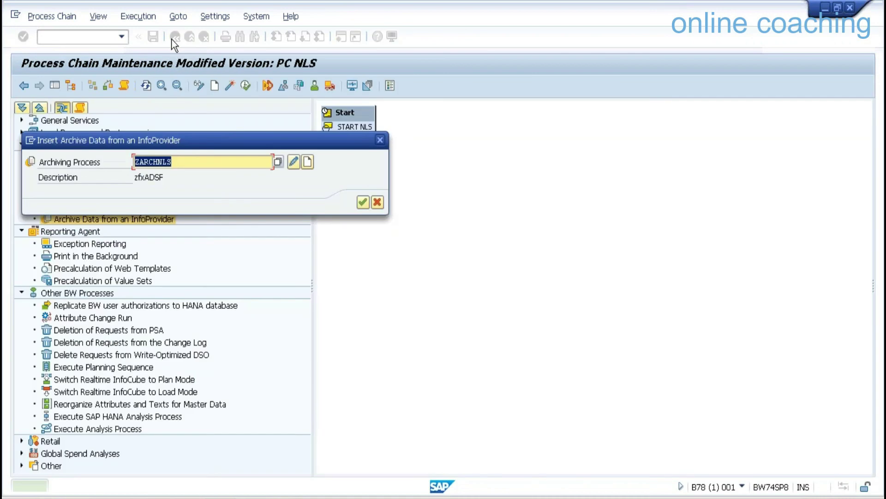
Link START NLS to the zfxADSF archiving step and save the start variant with immediate scheduling.
click(363, 202)
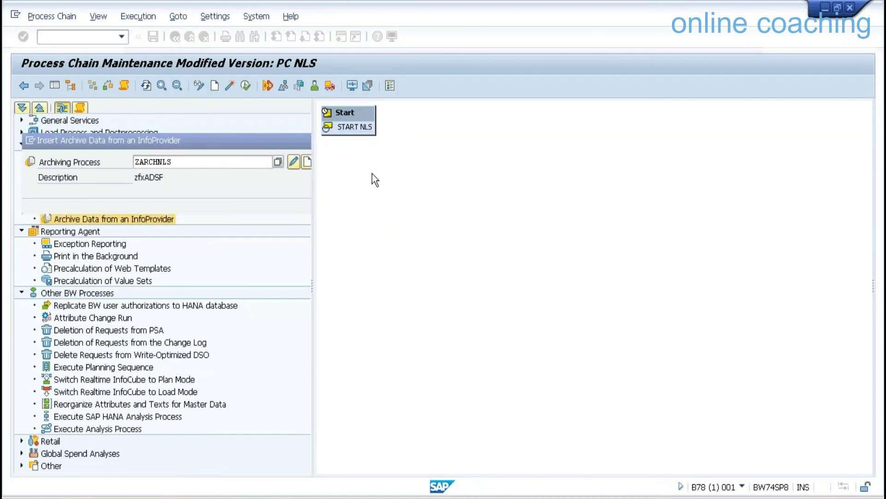
drag(362, 134, 499, 223)
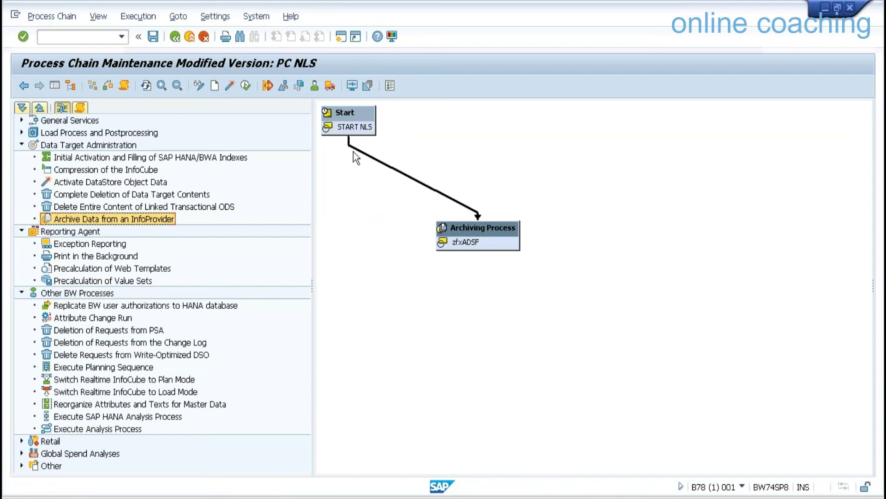
right_click(344, 112)
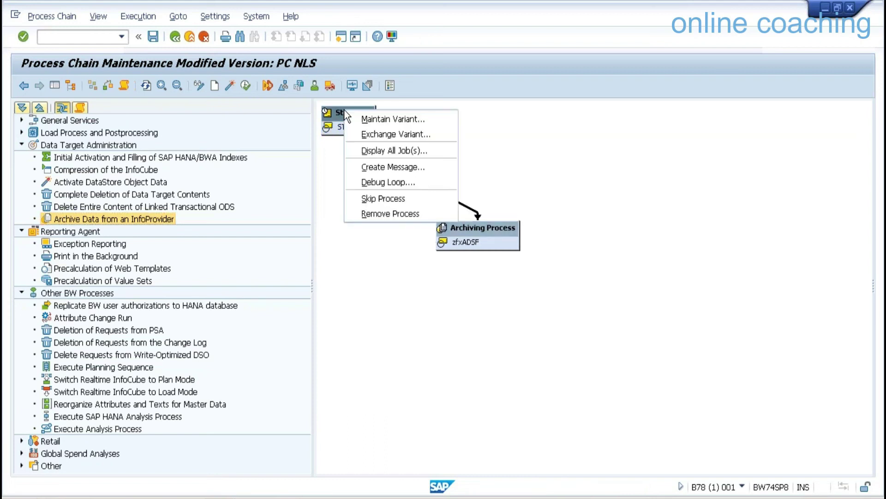
click(387, 120)
click(248, 171)
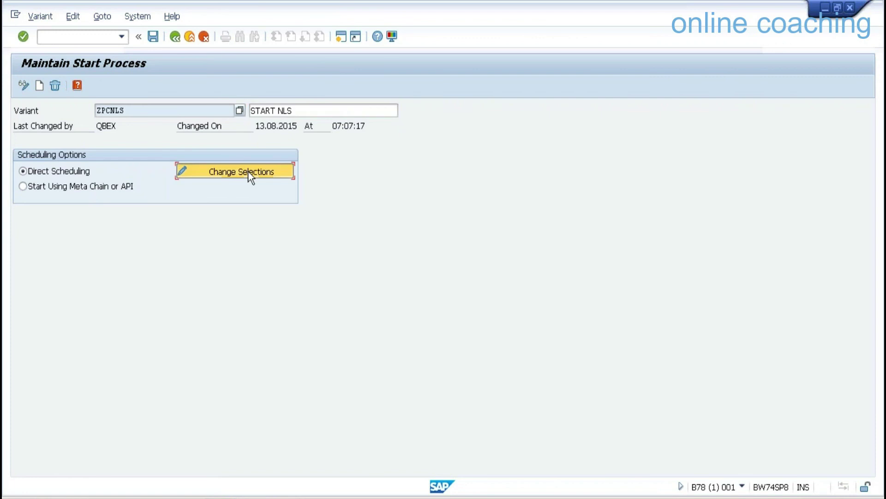
click(61, 146)
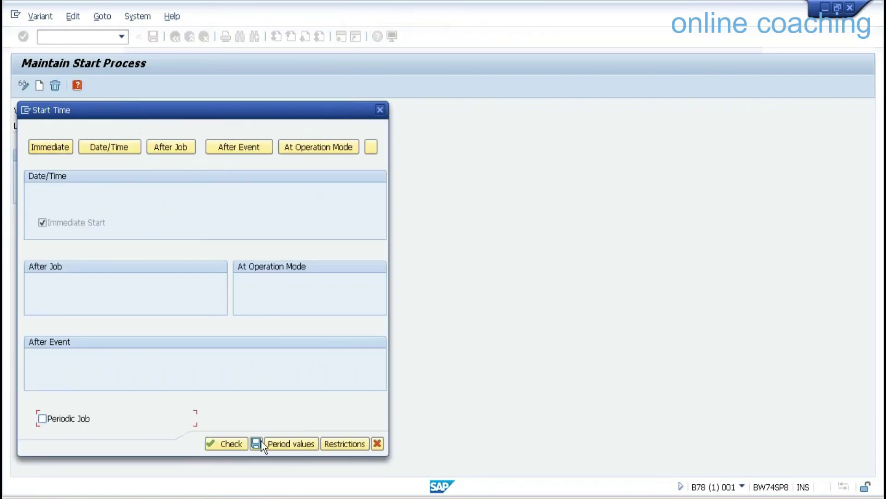
click(255, 444)
click(153, 37)
click(175, 36)
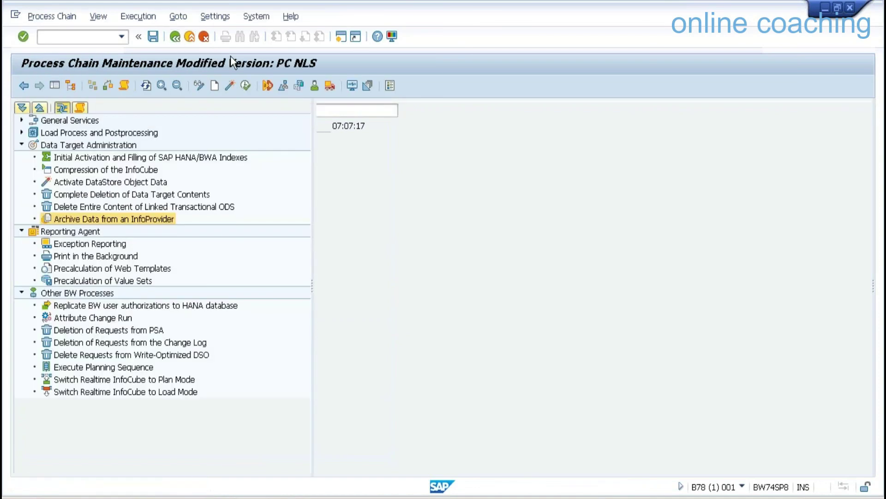
Activate and run PC NLS at job priority A, refreshing its log until archiving completes.
click(246, 88)
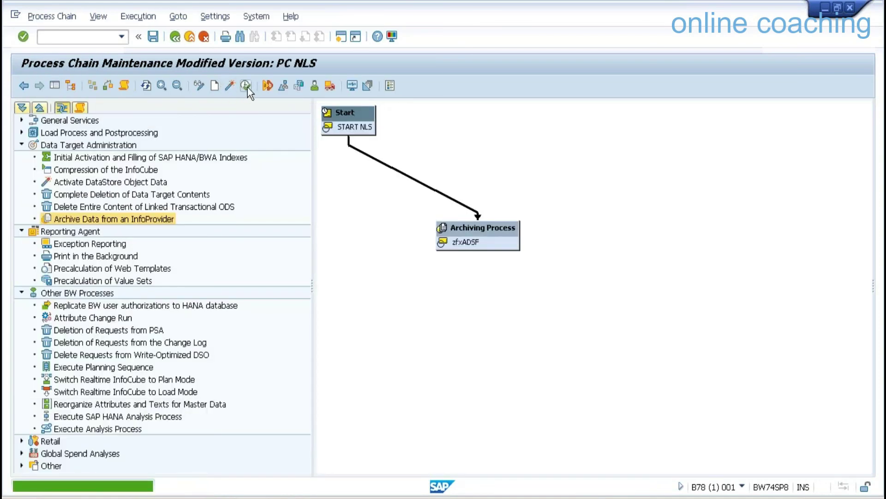
click(78, 162)
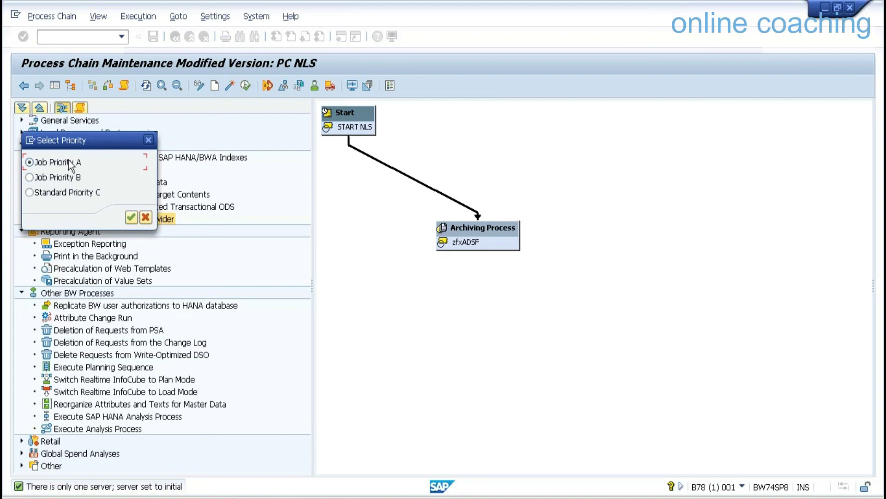
click(131, 218)
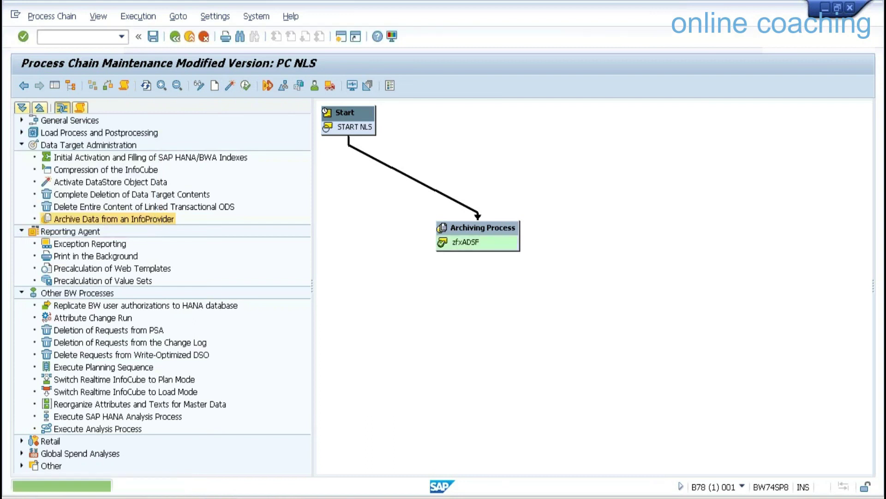
click(123, 86)
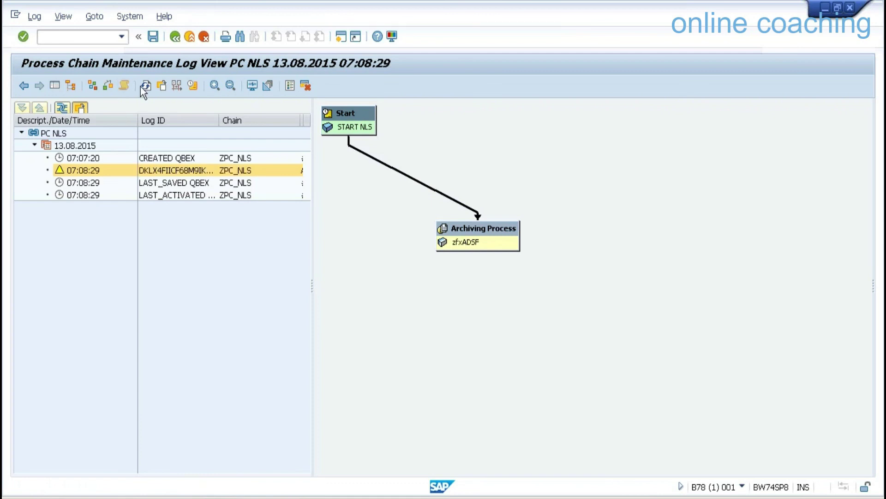
click(145, 87)
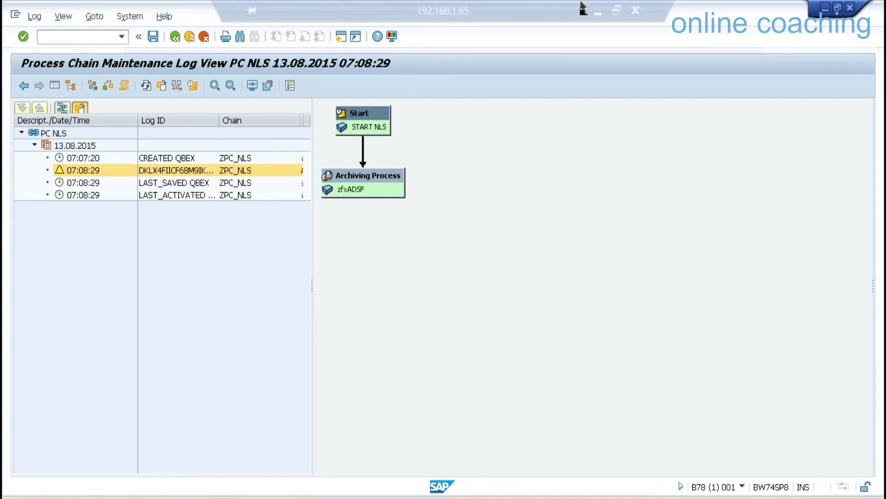
click(597, 17)
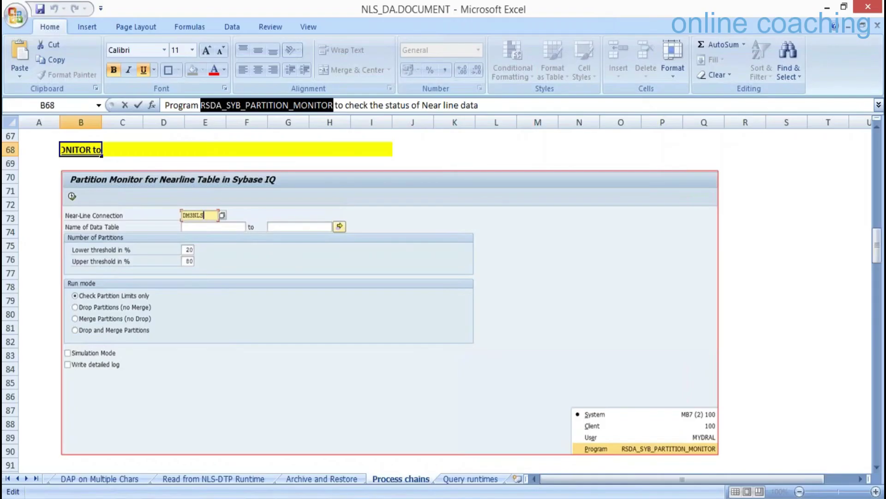
Unlock the 192.168.1.61 server session and connect Interactive SQL to the iqdemo database.
click(267, 459)
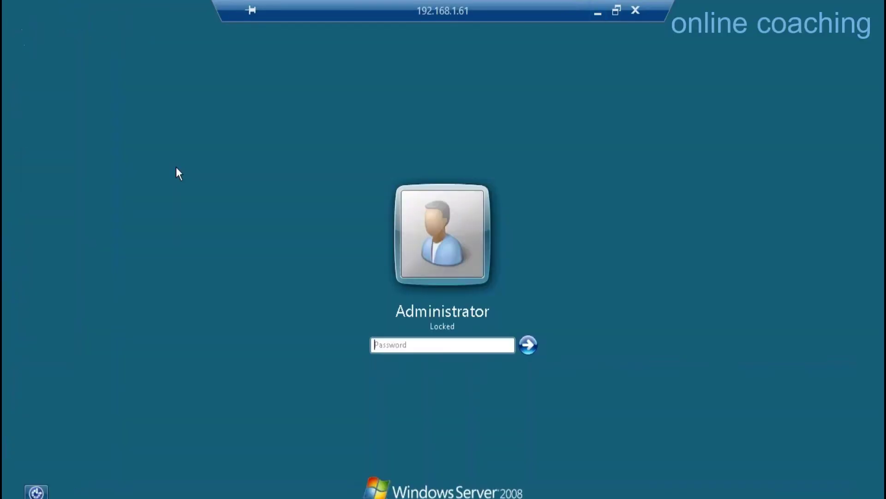
text(********)
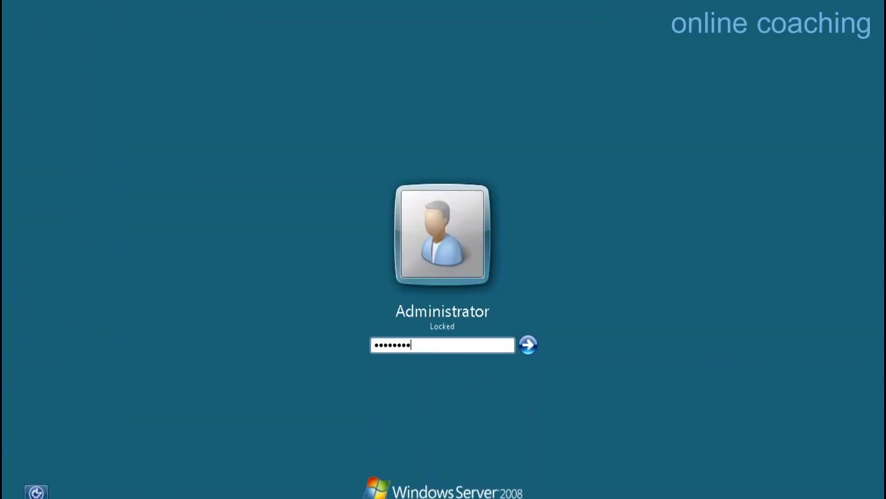
key(Return)
click(83, 65)
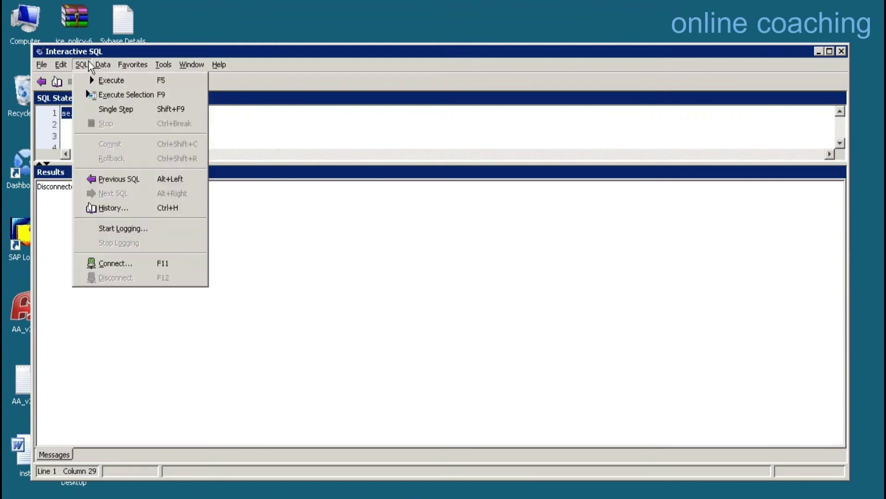
click(119, 263)
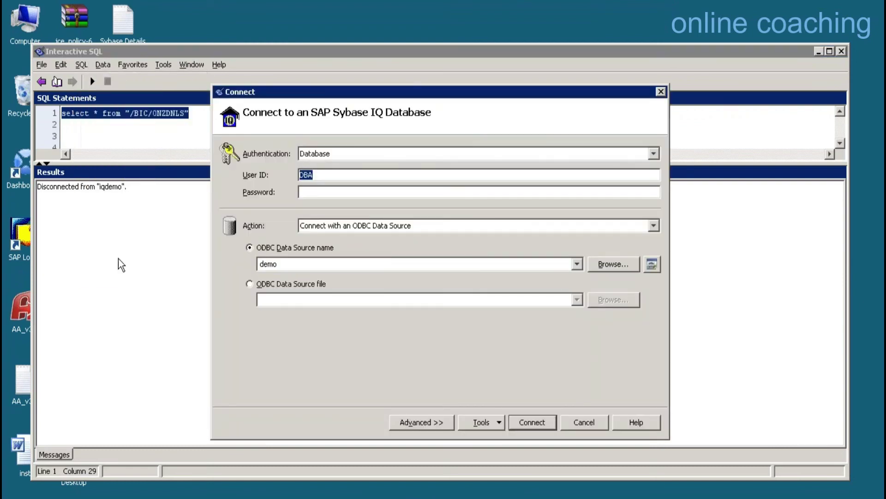
key(Tab)
text(sql)
key(Return)
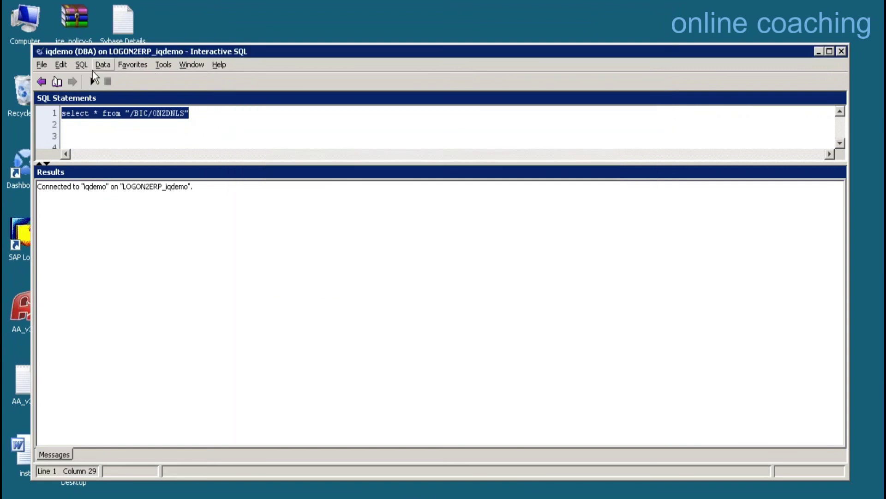
Run the /BIC/0NZDNLS query and page through its 42 archived rows, checking the 2014 calendar years.
click(94, 81)
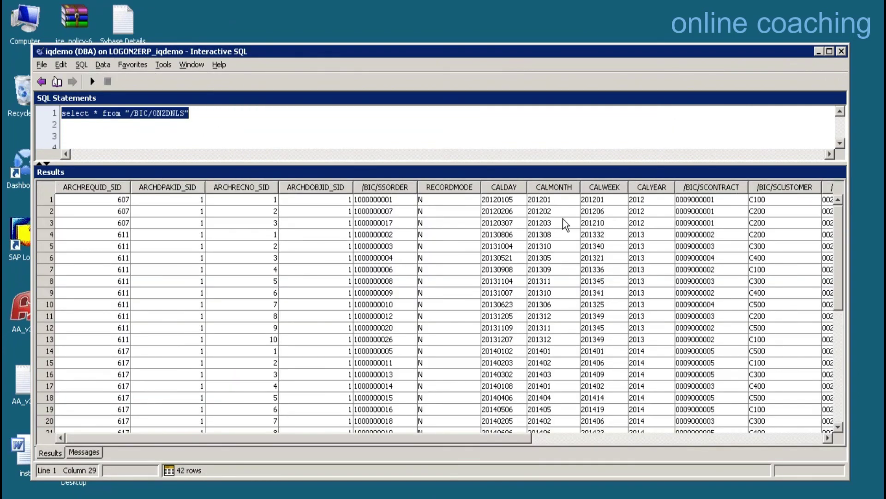
click(637, 201)
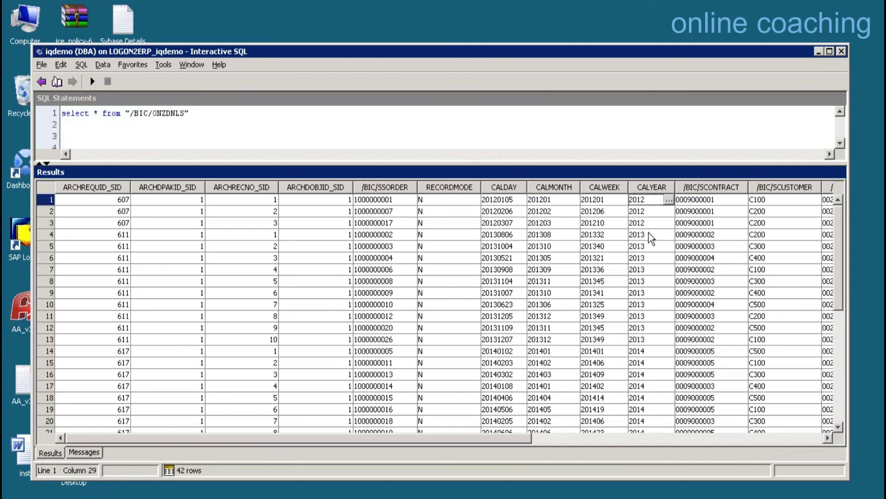
click(664, 352)
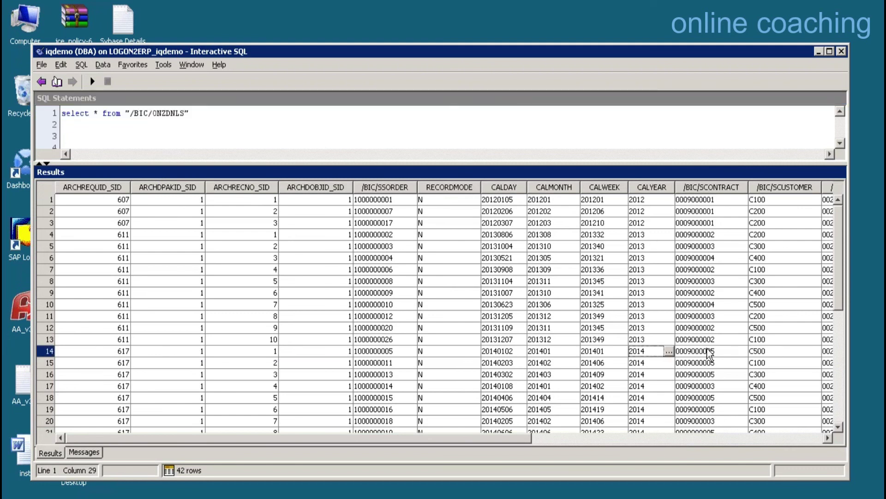
click(839, 362)
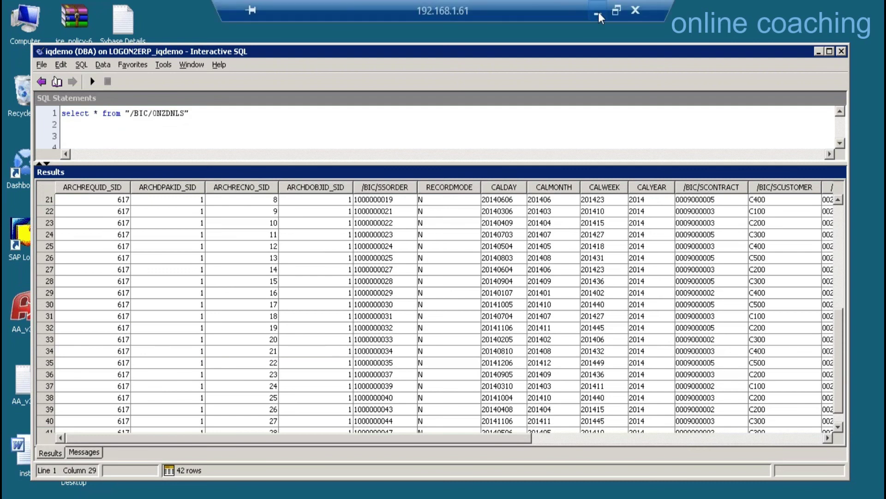
click(598, 14)
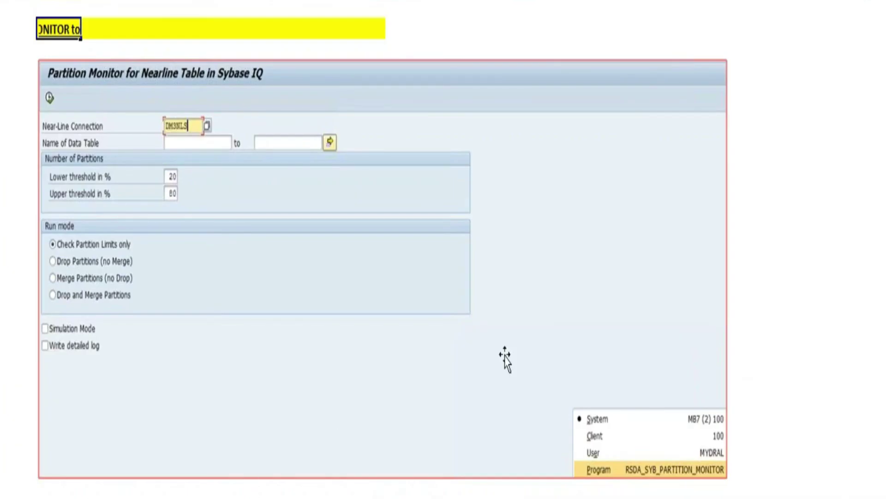
Select the B68 note naming RSDA_SYB_PARTITION_MONITOR and switch back to the 192.168.1.65 SAP session.
click(798, 330)
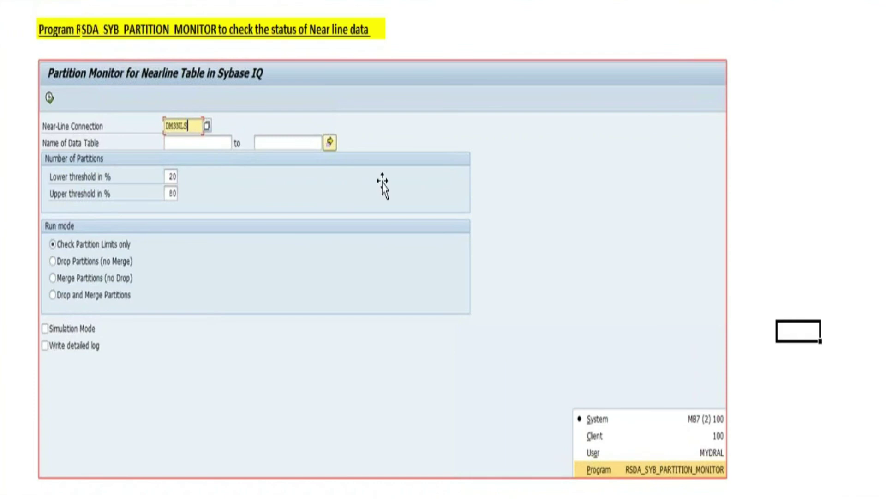
drag(63, 29, 80, 32)
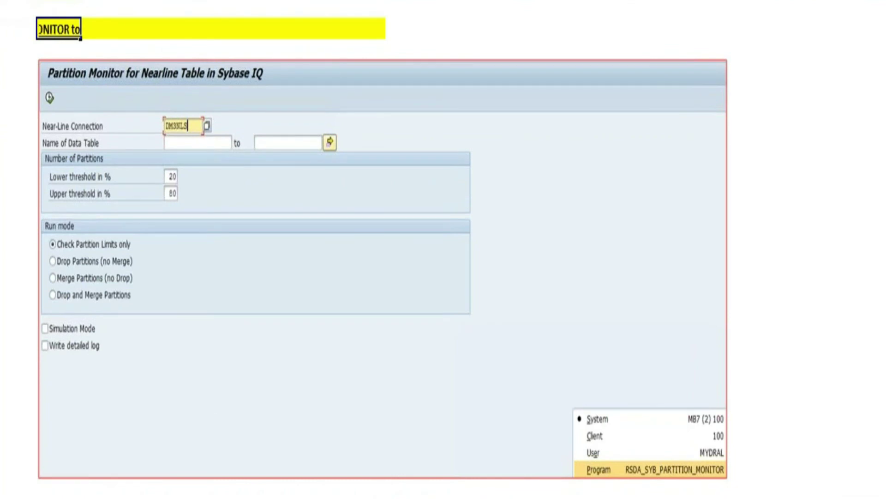
click(170, 459)
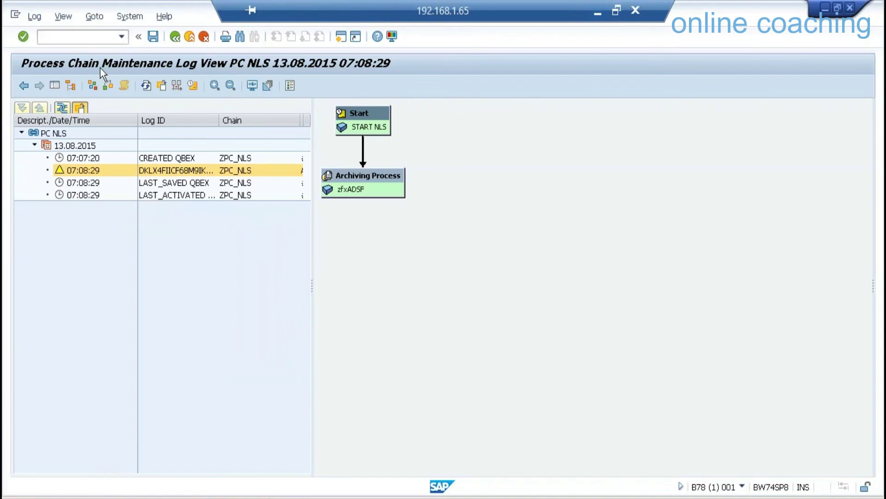
Run RSDA_SYB_PARTITION_MONITOR through /nse38 with near-line connection ZNLSCON; it returns an empty list.
text(/nse38)
key(Return)
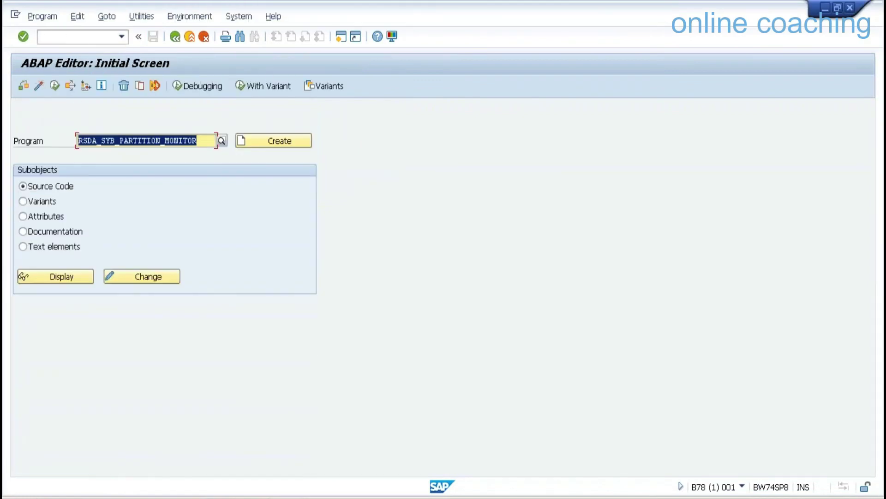
click(56, 87)
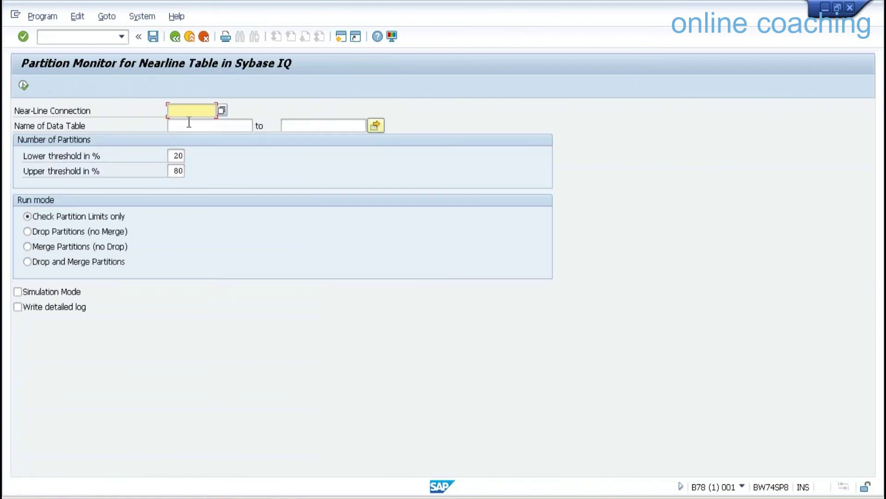
key(F4)
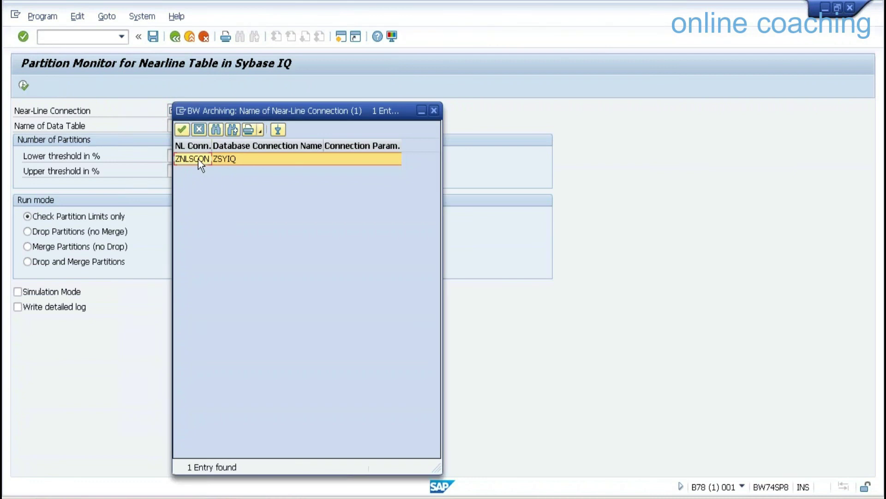
double_click(198, 159)
click(21, 85)
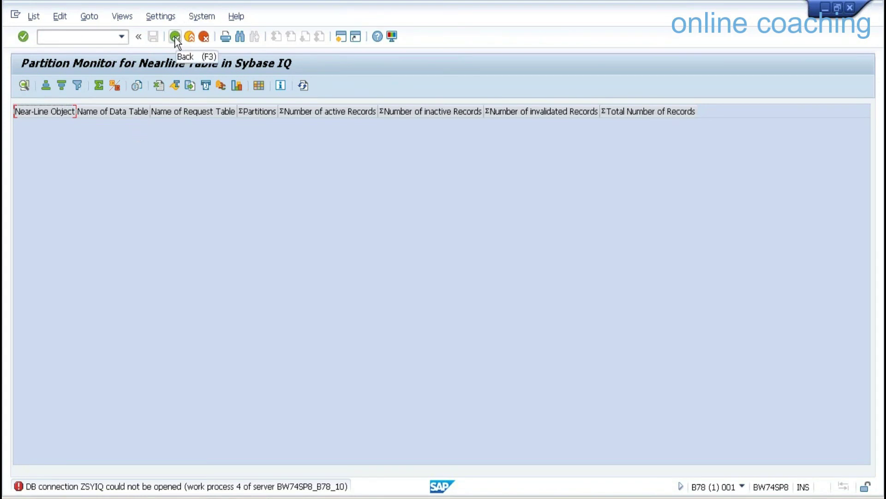
In the 192.168.1.61 session, disconnect Interactive SQL from the iqdemo database.
mouse_move(547, 0)
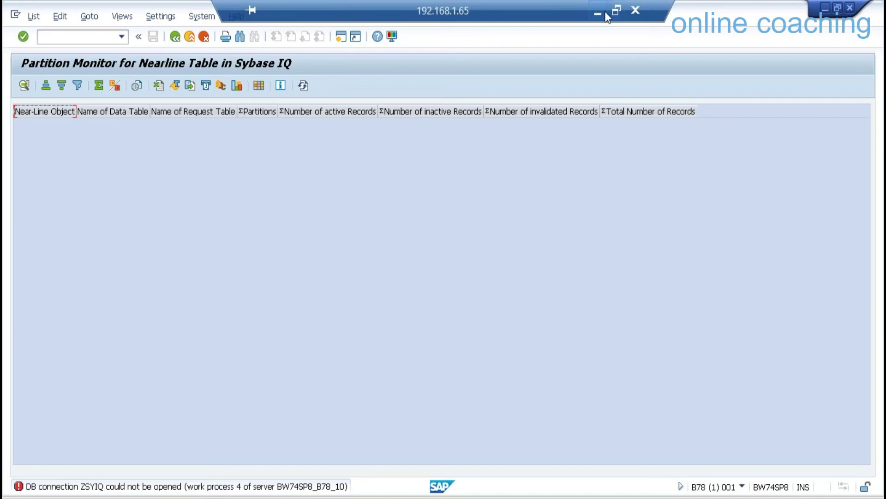
click(598, 13)
mouse_move(212, 494)
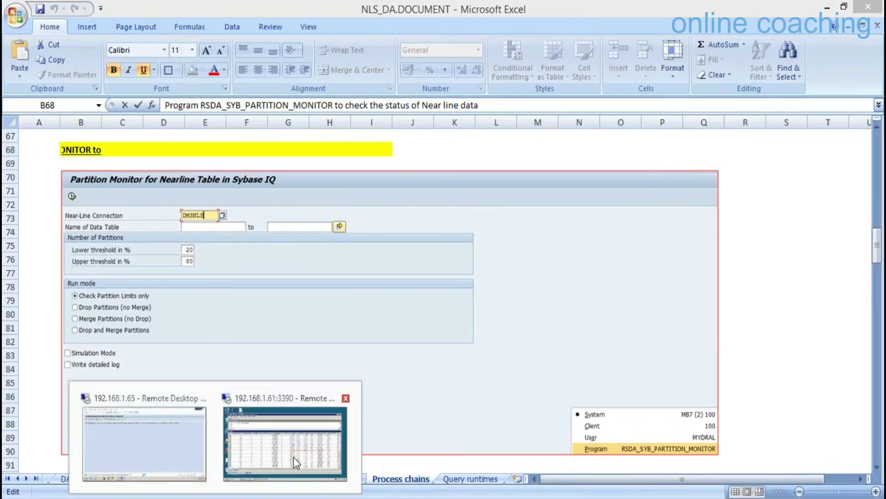
click(295, 443)
click(81, 64)
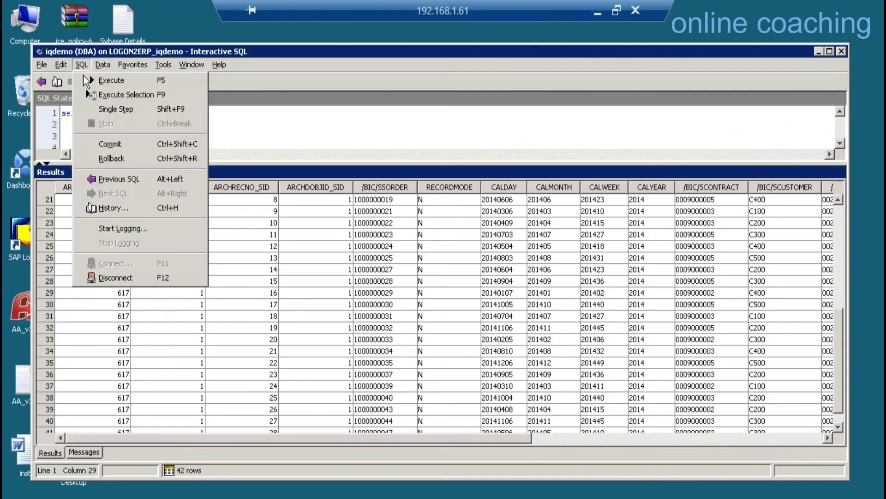
click(111, 277)
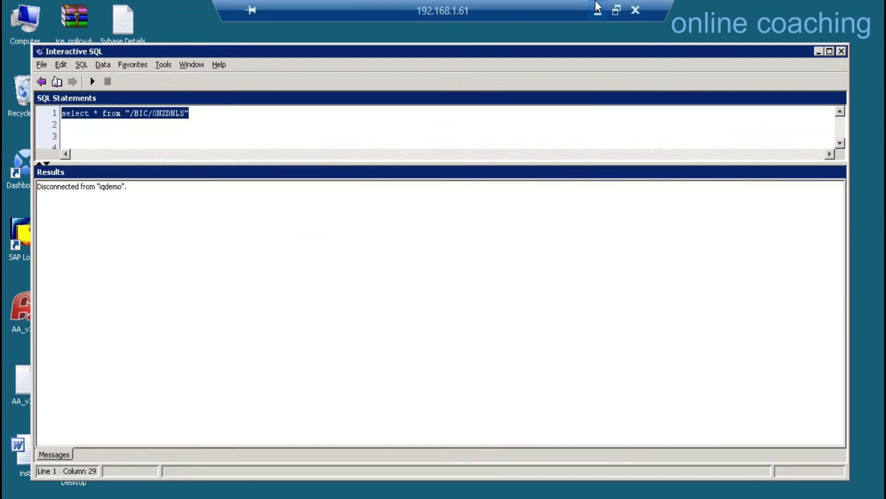
click(596, 8)
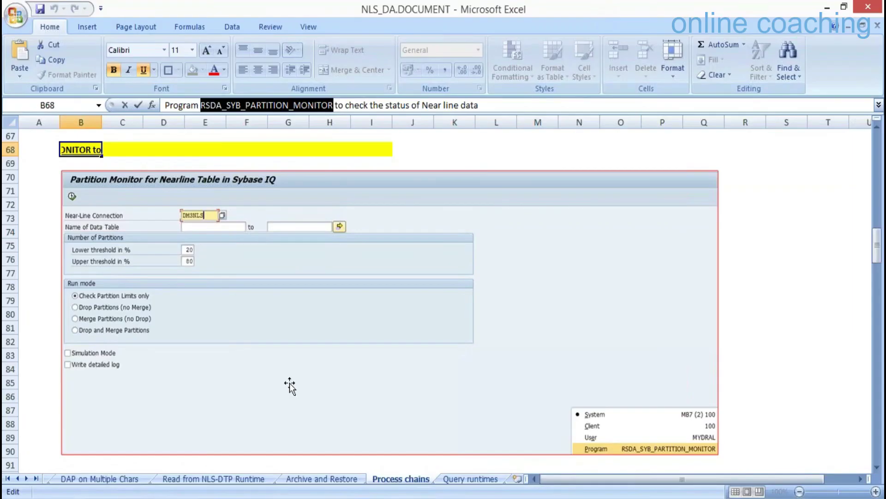
Back in SAP, rerun the partition monitor for ZNLSCON; ZSYIQ still fails to open.
click(213, 495)
click(179, 455)
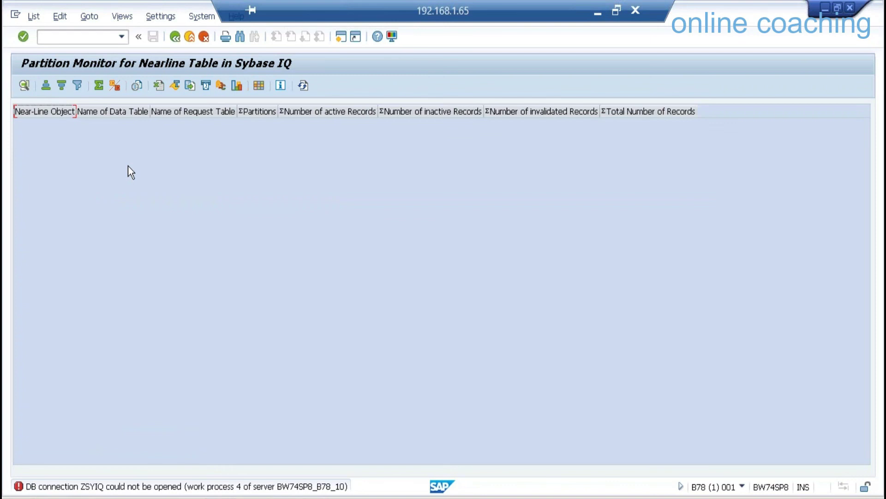
click(174, 36)
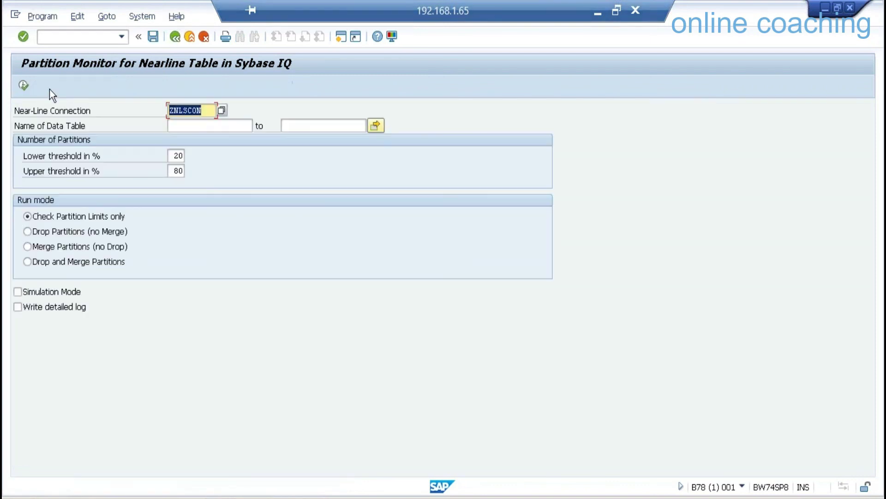
click(25, 87)
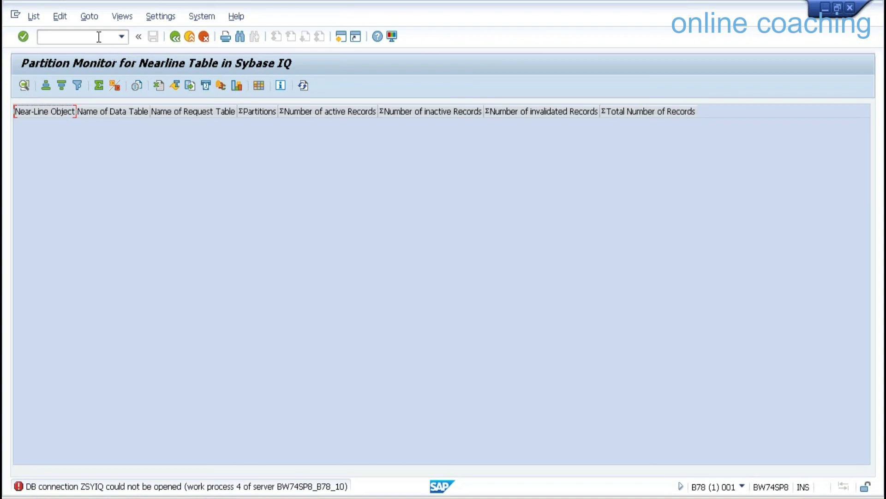
Test the ZSYIQ connection with ADBC_TEST_CONNECTION, which fails with SQL error 102, connection limit exceeded.
text(/nse38)
key(Return)
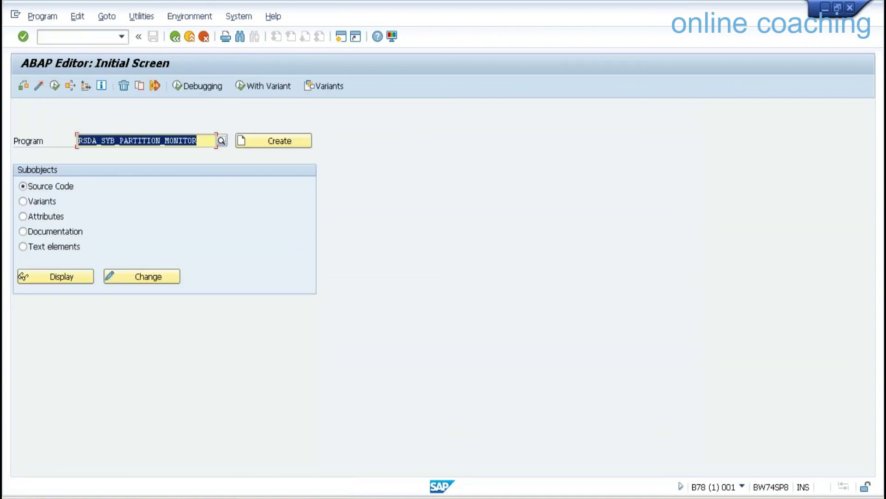
text(ad)
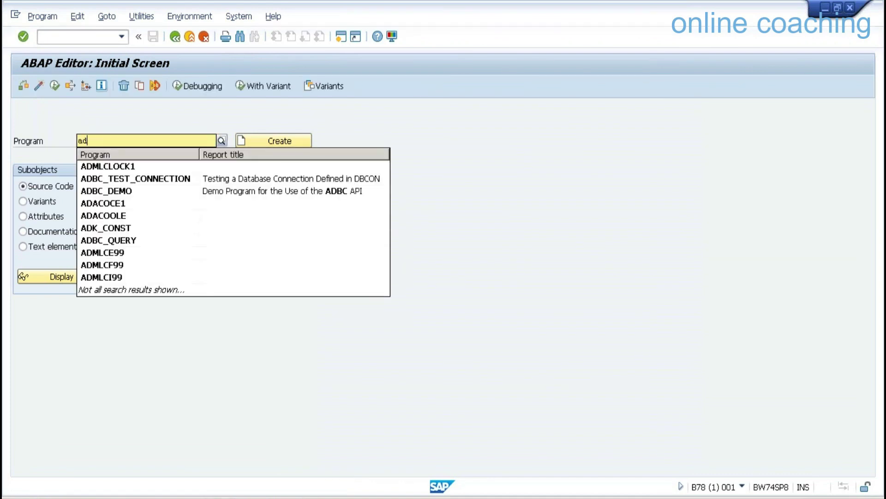
click(126, 178)
click(56, 87)
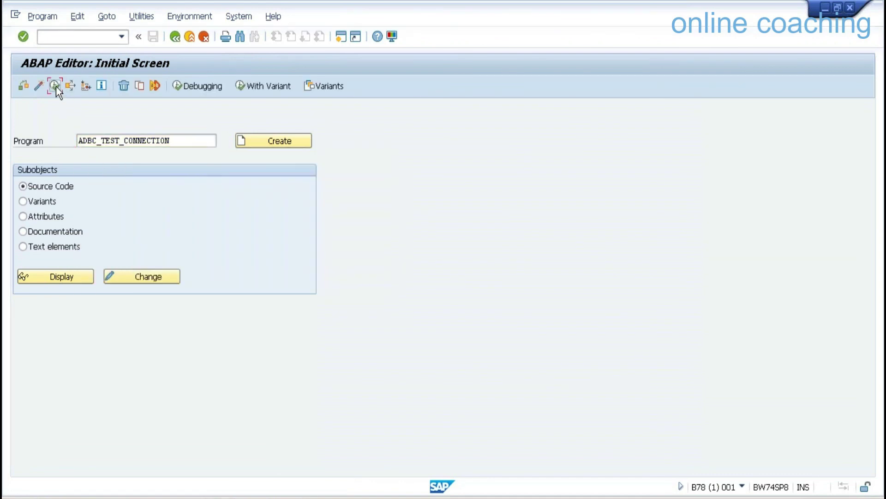
click(312, 110)
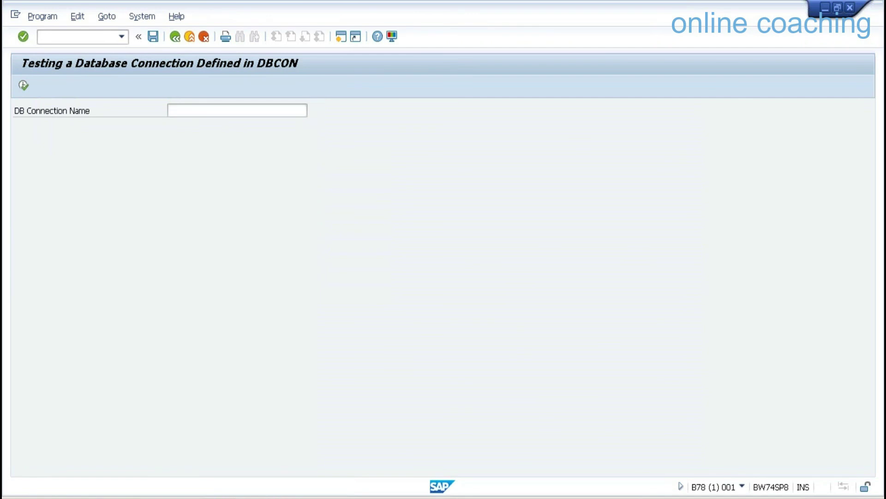
double_click(196, 231)
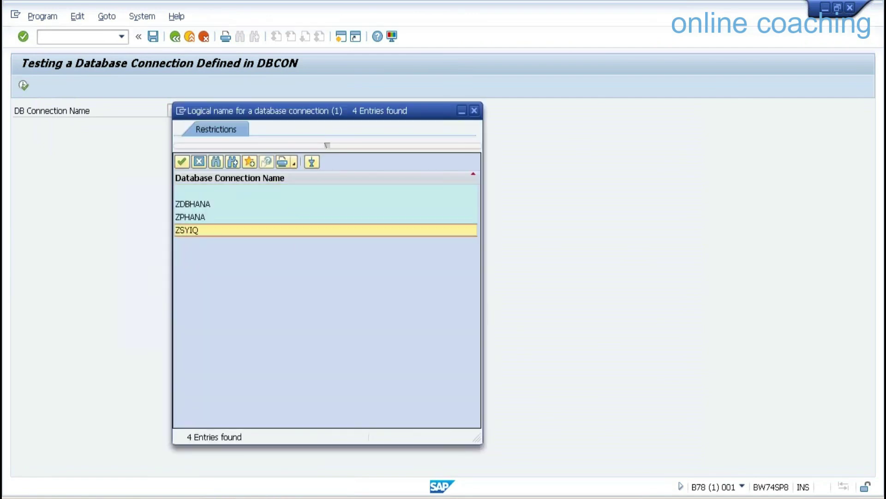
click(23, 84)
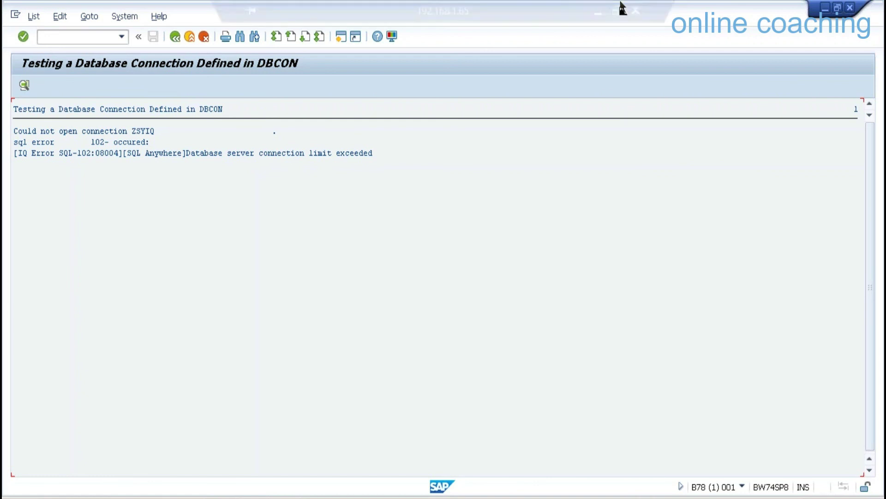
click(599, 17)
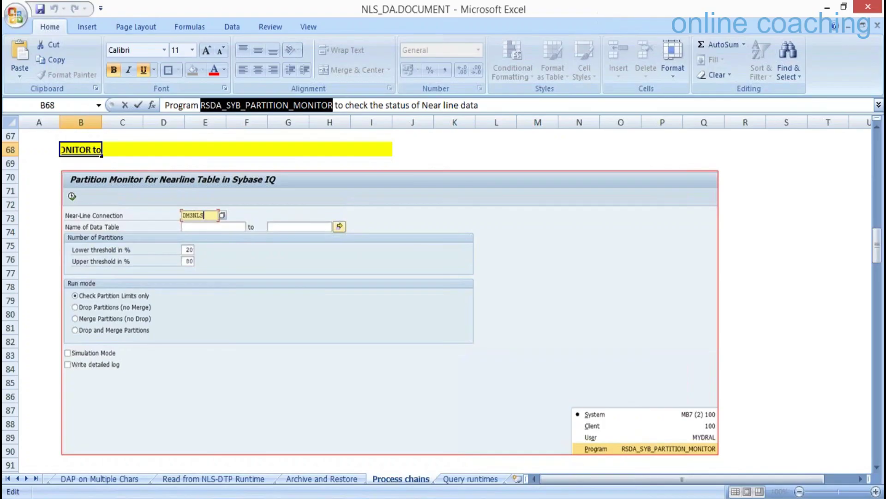
On 192.168.1.61, shut down the Sybase IQ server from its tray icon, confirming despite 11 connections.
mouse_move(218, 497)
click(292, 451)
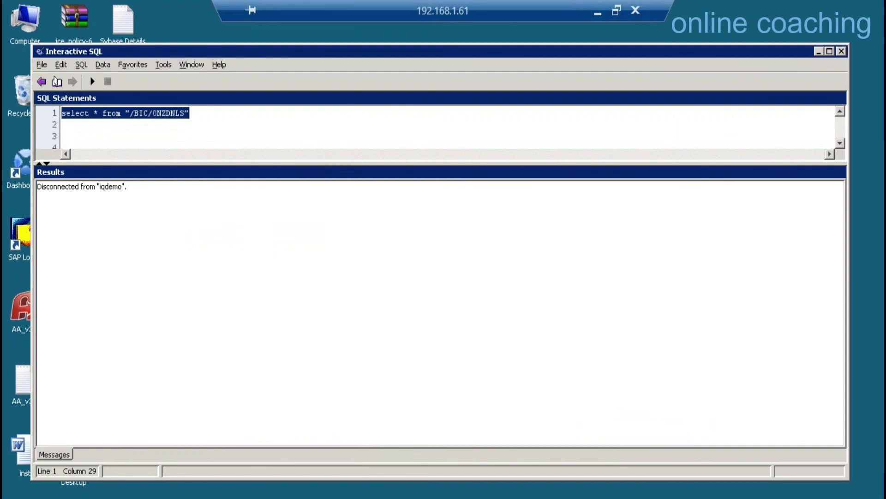
right_click(676, 498)
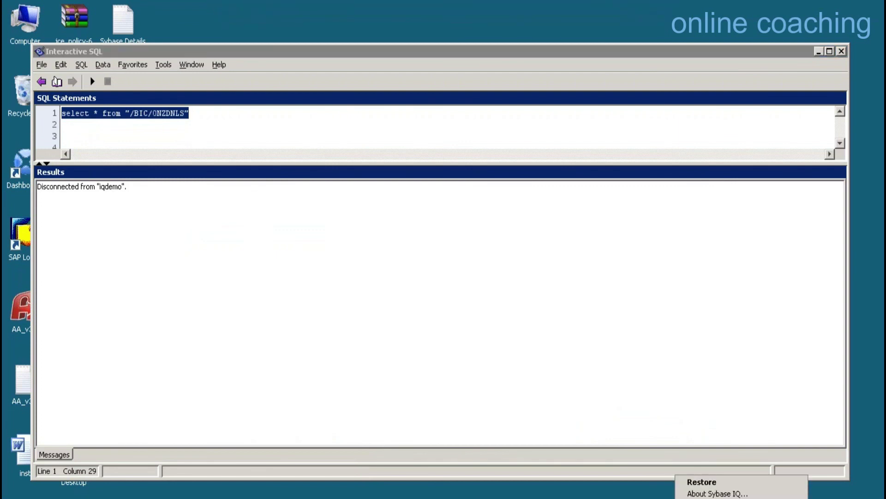
click(713, 498)
click(494, 302)
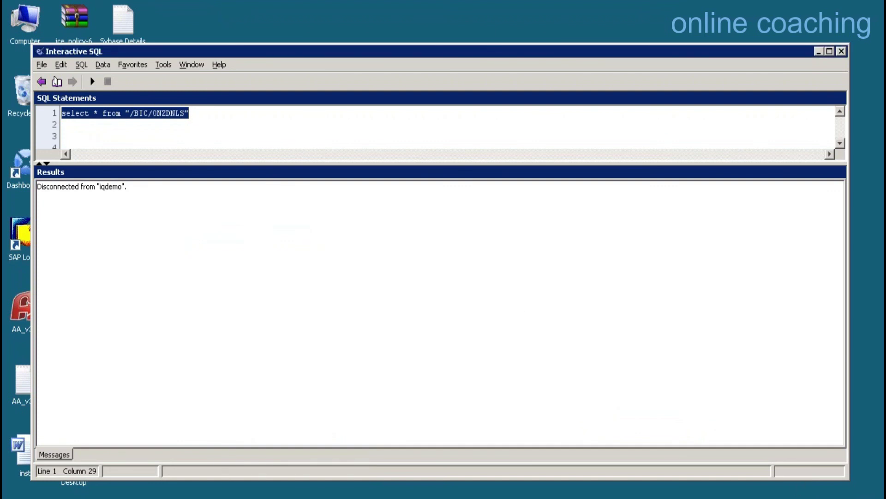
click(19, 498)
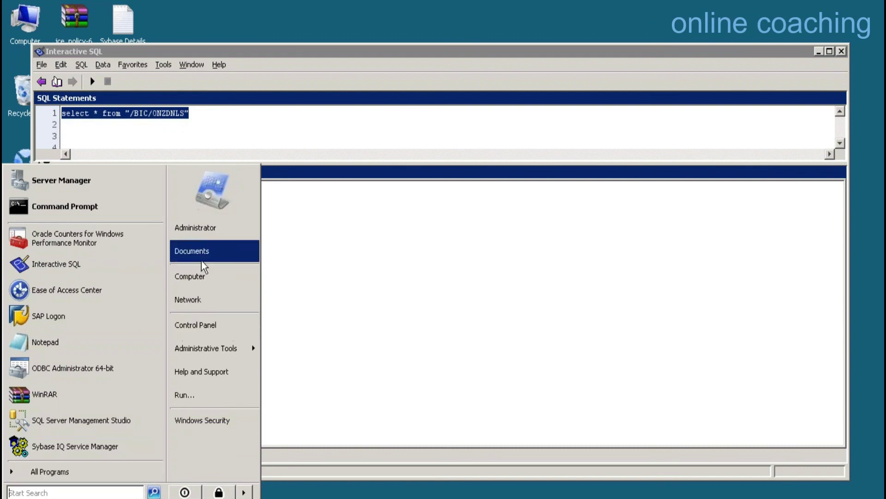
Run run_mkiqdemo from C:\ProgramData\SybaseIQ\demo to restart the iqdemo server on port 2638.
click(202, 277)
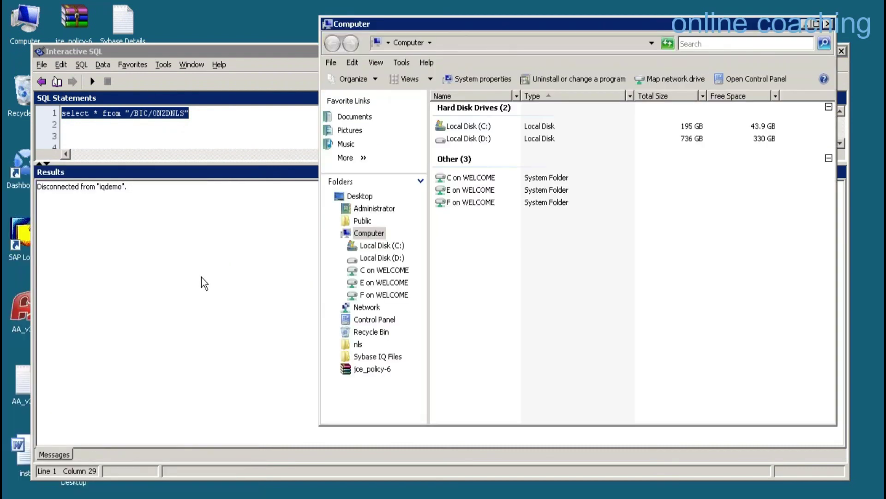
click(386, 246)
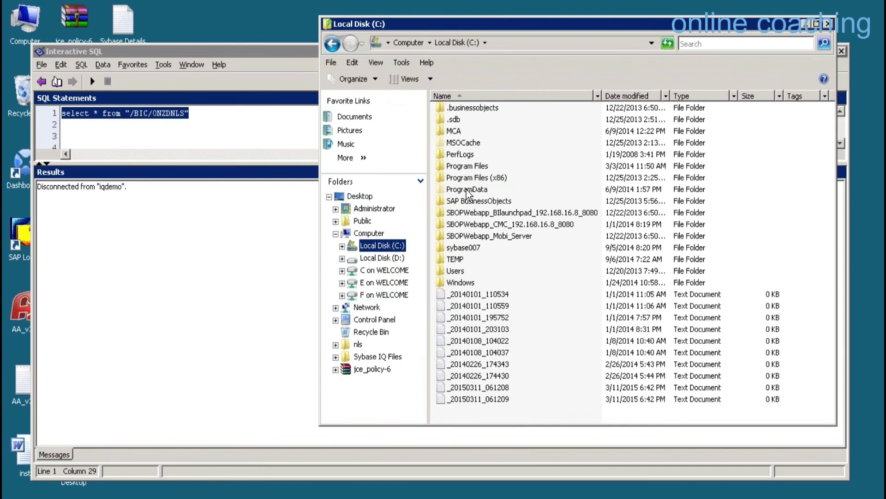
double_click(467, 190)
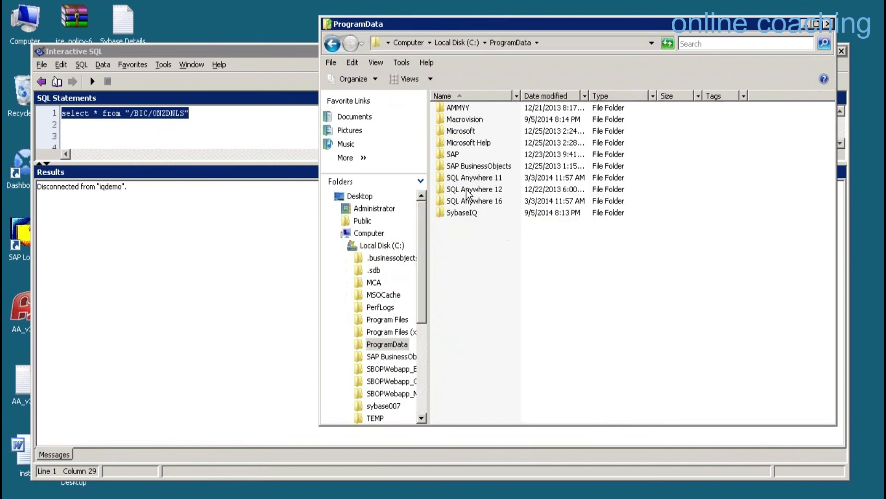
double_click(462, 213)
double_click(466, 107)
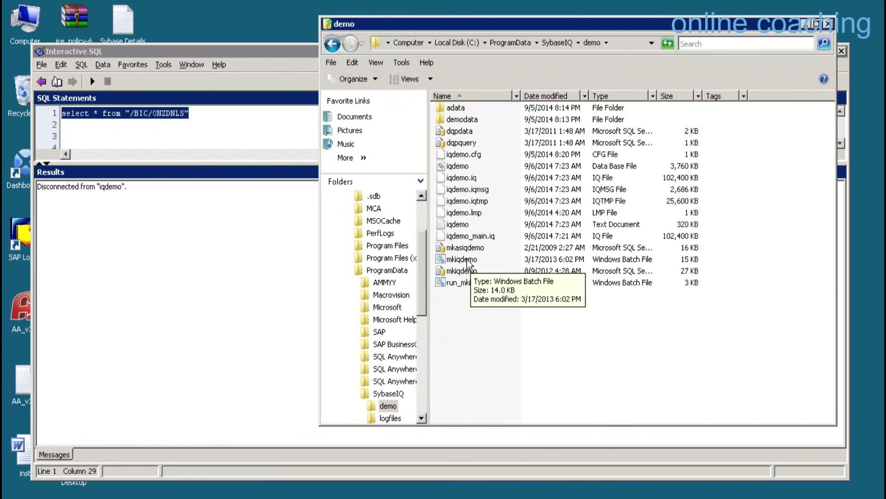
double_click(467, 282)
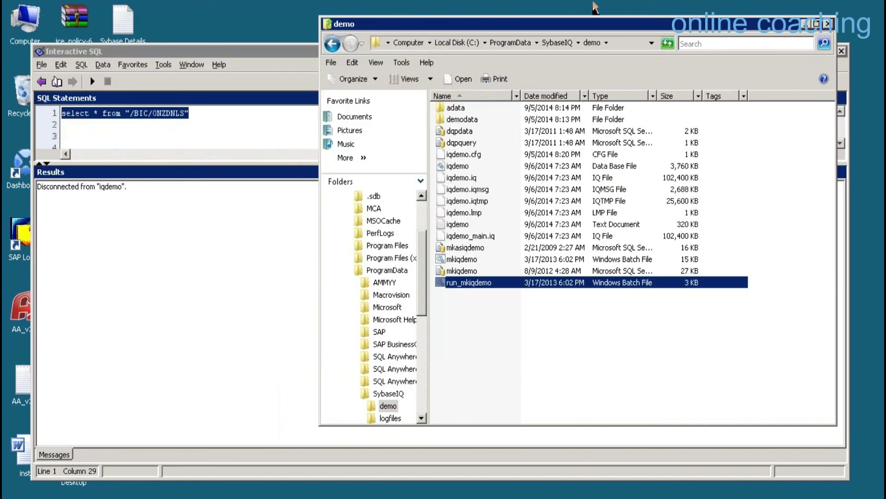
click(597, 12)
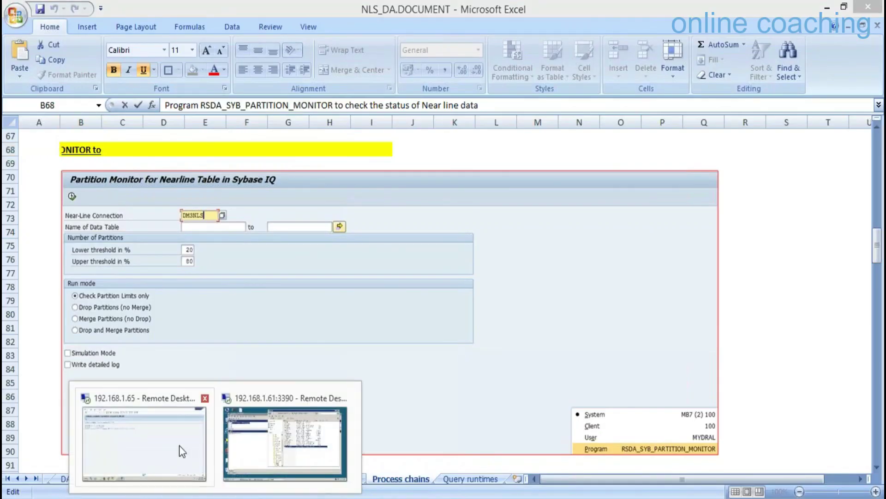
Retest the ZSYIQ database connection, which now opens and closes successfully.
click(179, 445)
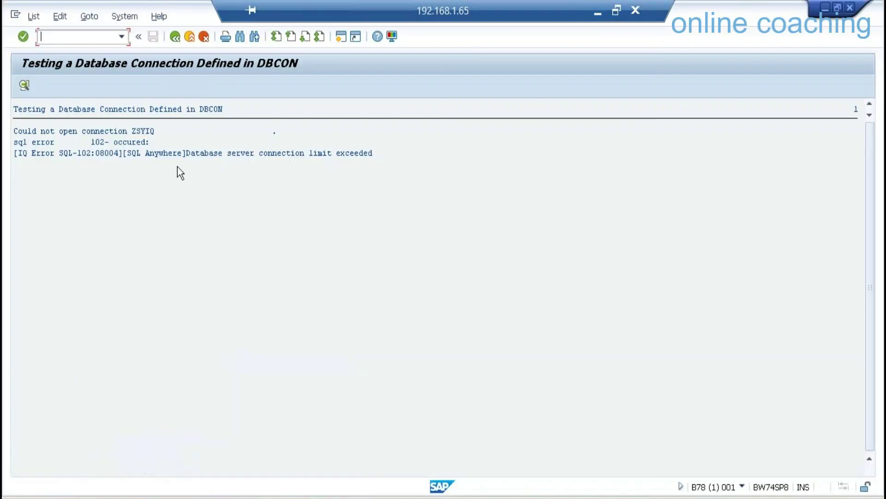
click(175, 36)
click(25, 85)
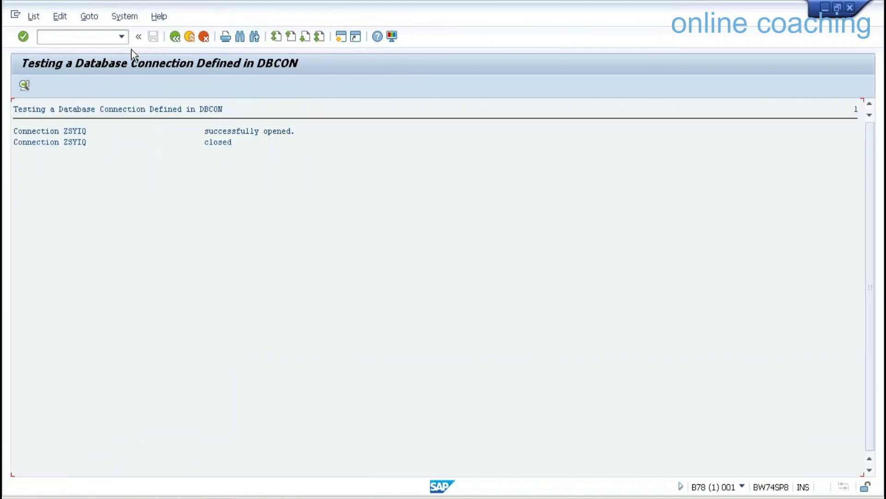
Open the ABAP editor with /nse38 and paste RSDA_SYB_PARTITION_MONITOR as the program name.
click(99, 36)
text(/nse38)
key(Return)
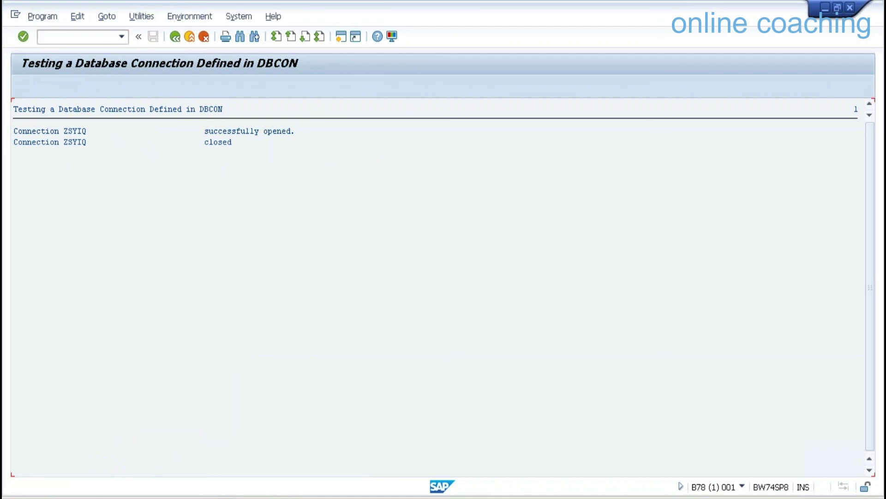
key(Delete)
text(RSDA_SYB_PARTITION_MONITOR)
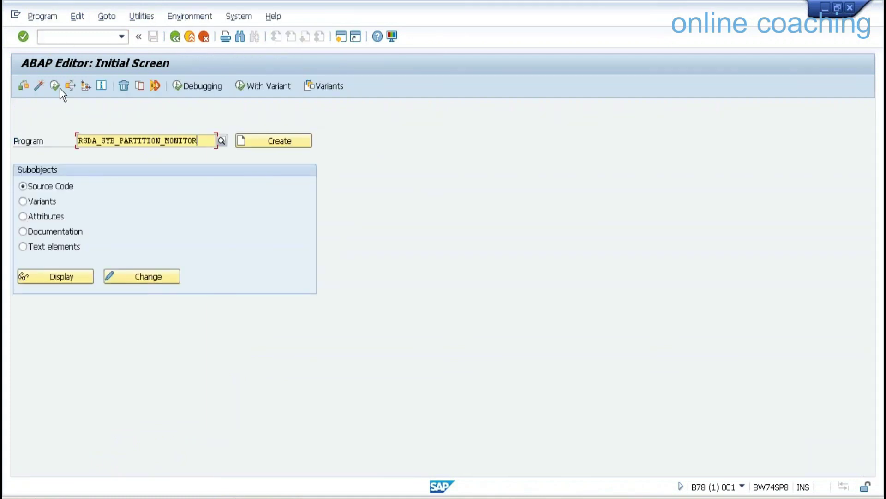
Run the partition monitor for ZNLSCON and open the partition details of /BIC/ZDNLS.
click(57, 85)
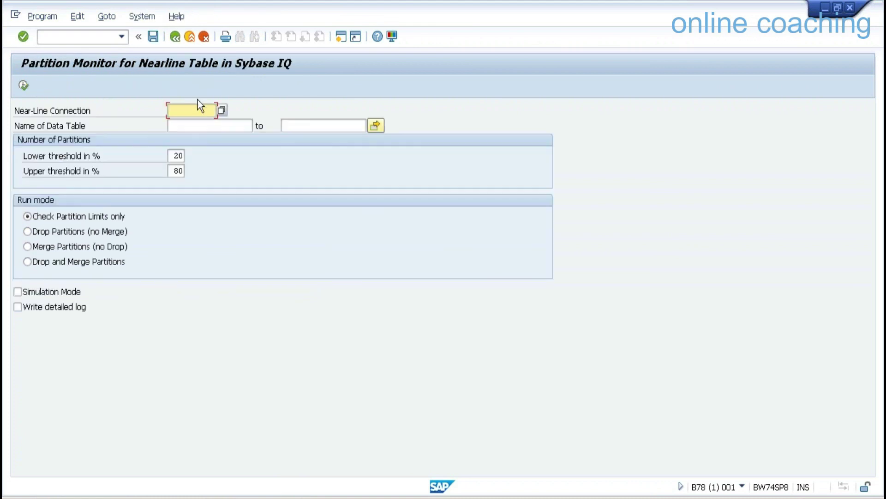
click(221, 110)
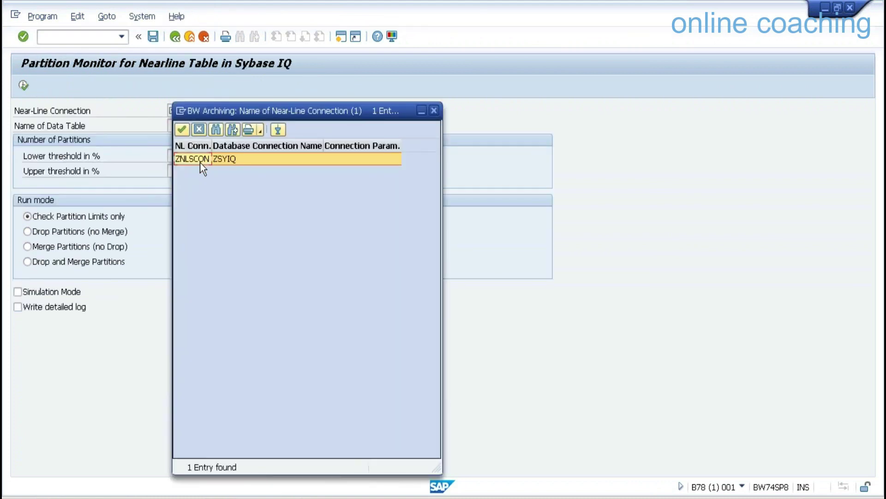
double_click(200, 158)
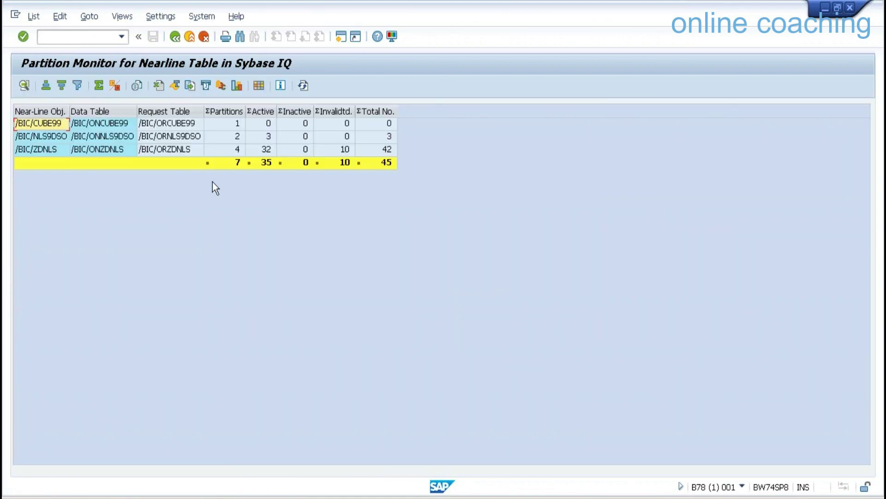
click(53, 151)
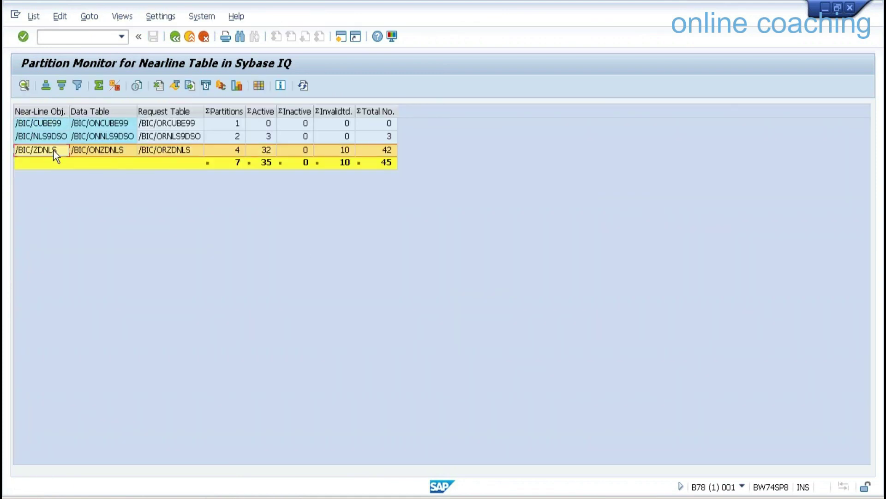
double_click(271, 149)
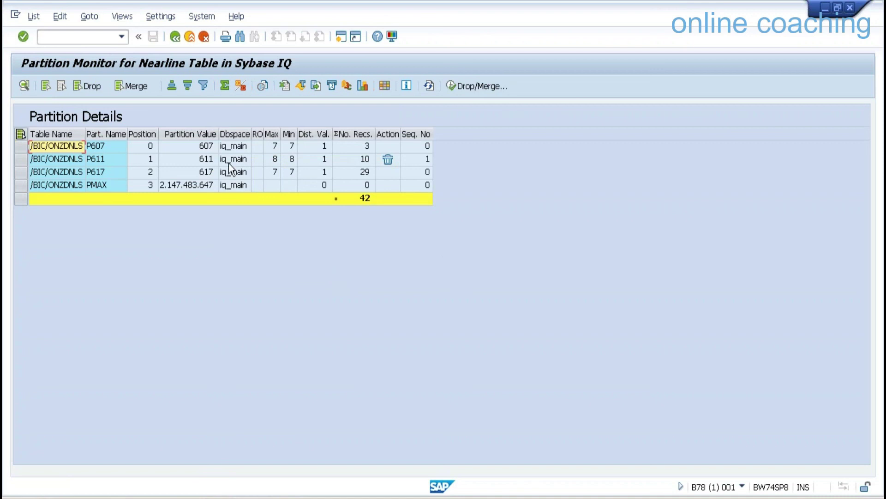
Review partitions 607, 611 and 617 holding 3, 10 and 29 records, then return to the overview.
click(203, 147)
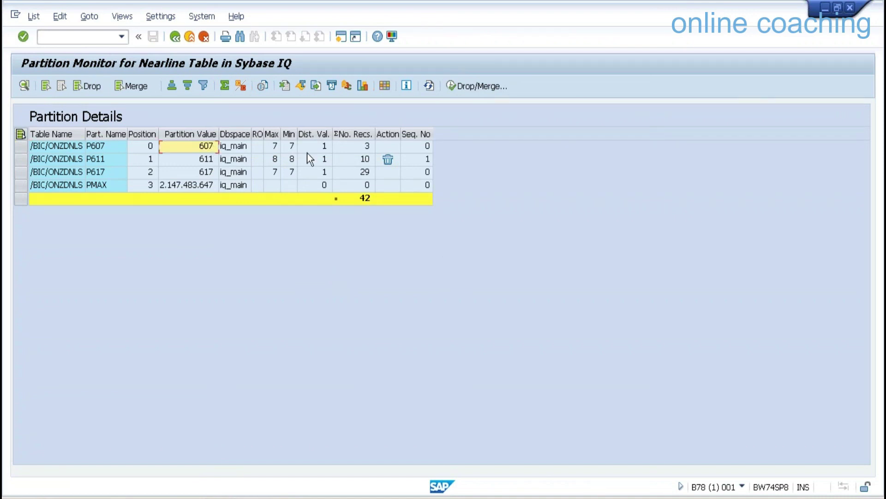
click(366, 147)
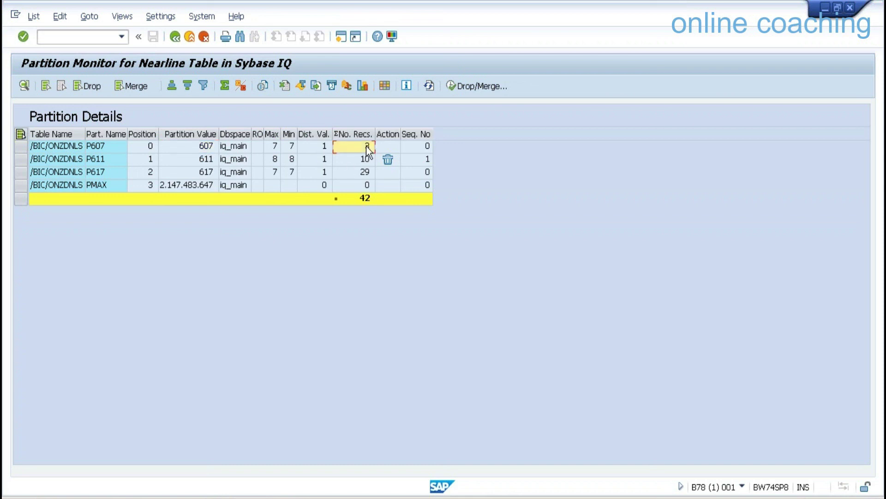
click(206, 159)
click(354, 159)
click(209, 171)
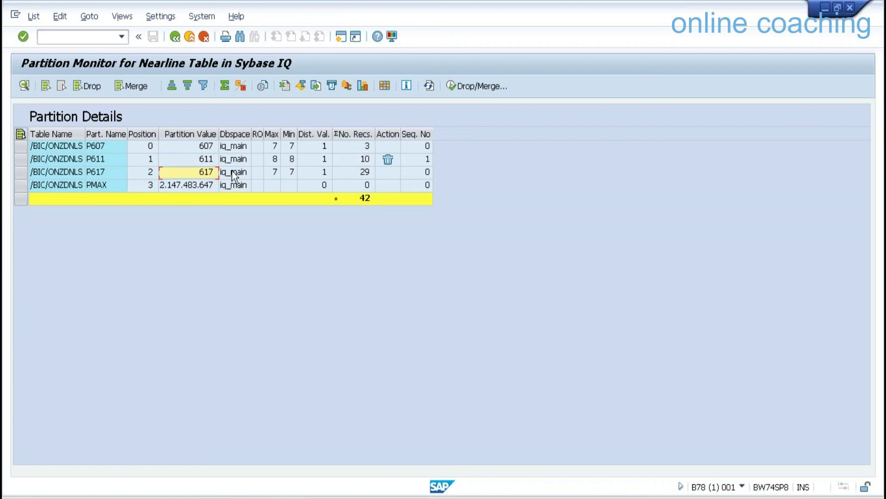
click(361, 172)
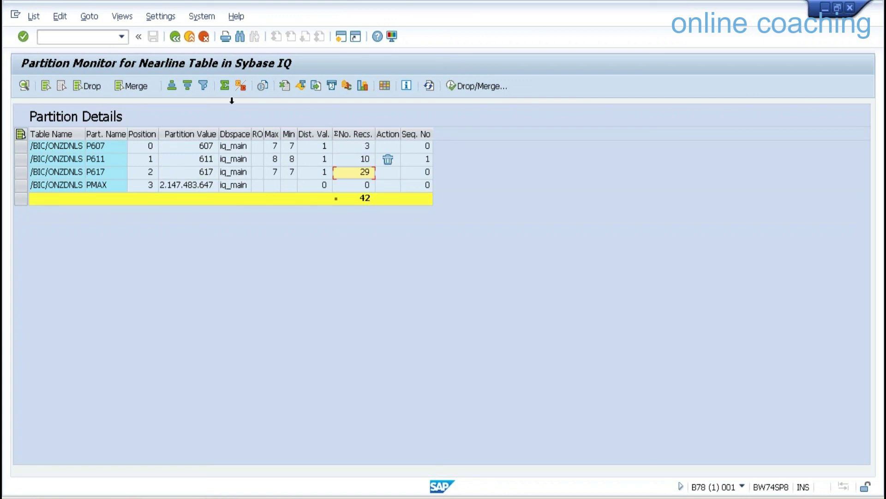
click(176, 37)
mouse_move(605, 12)
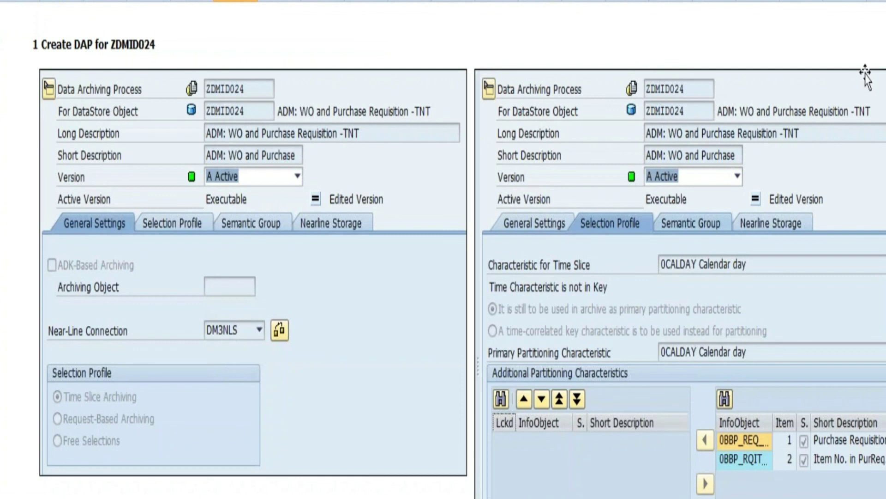
Scroll to the next sheet's Before NLS runtime statistics, where ZDMID015 selects 1,581 records.
scroll(443, 249, down, 15)
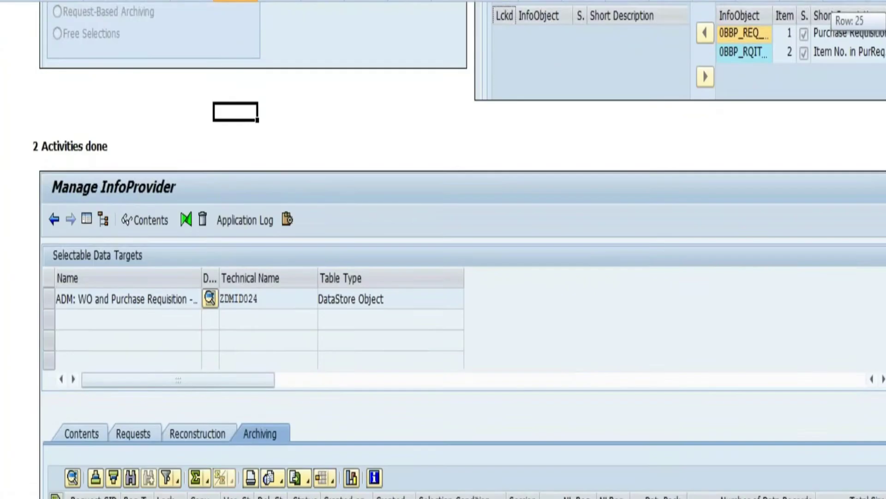
scroll(443, 249, down, 20)
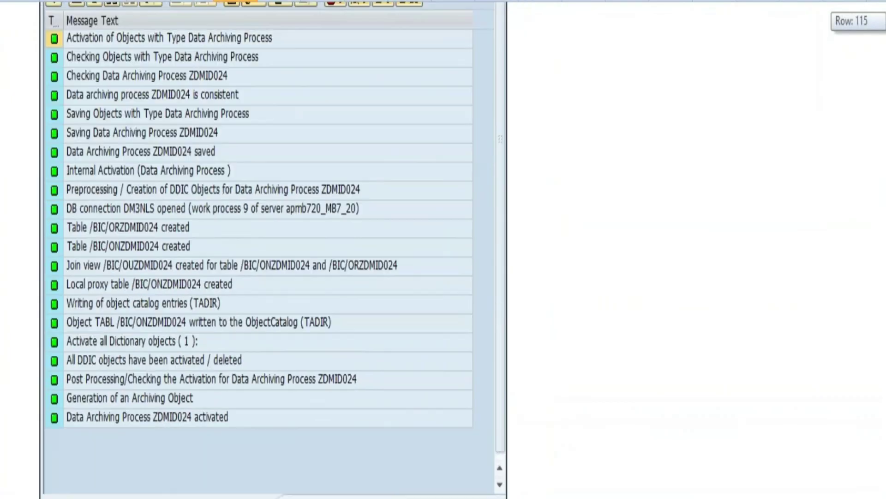
scroll(443, 249, down, 15)
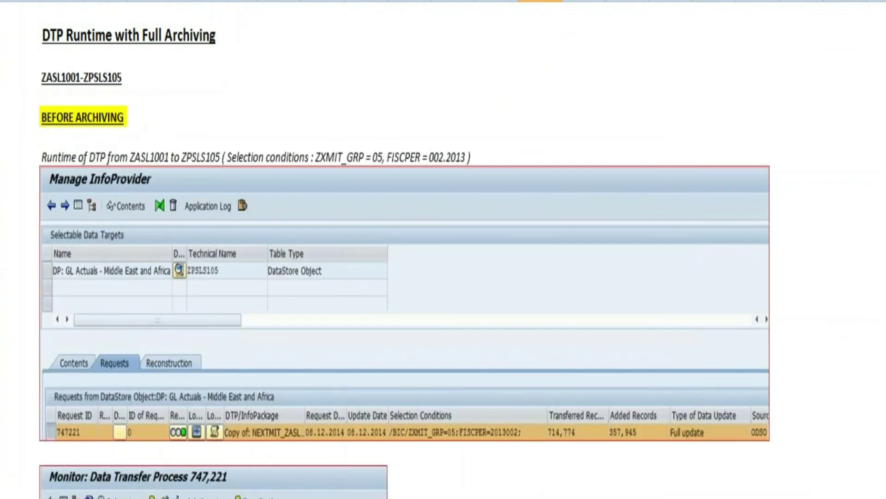
drag(885, 16, 885, 28)
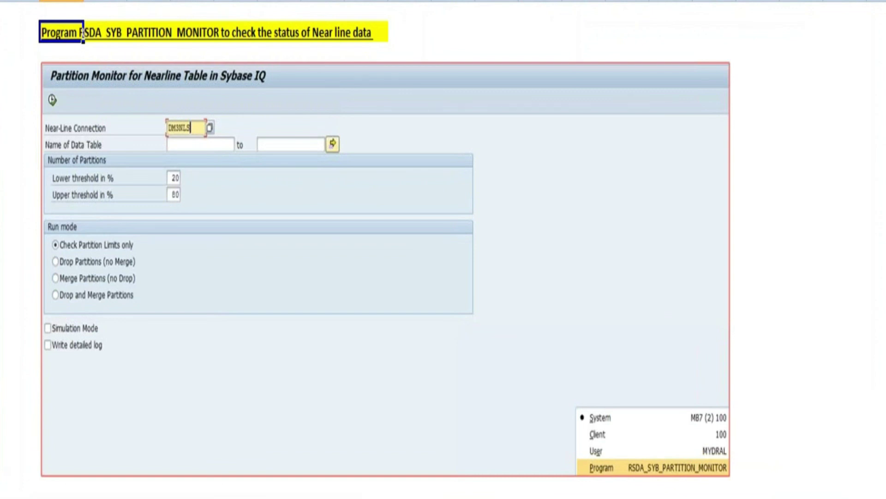
scroll(443, 249, down, 5)
scroll(444, 249, up, 5)
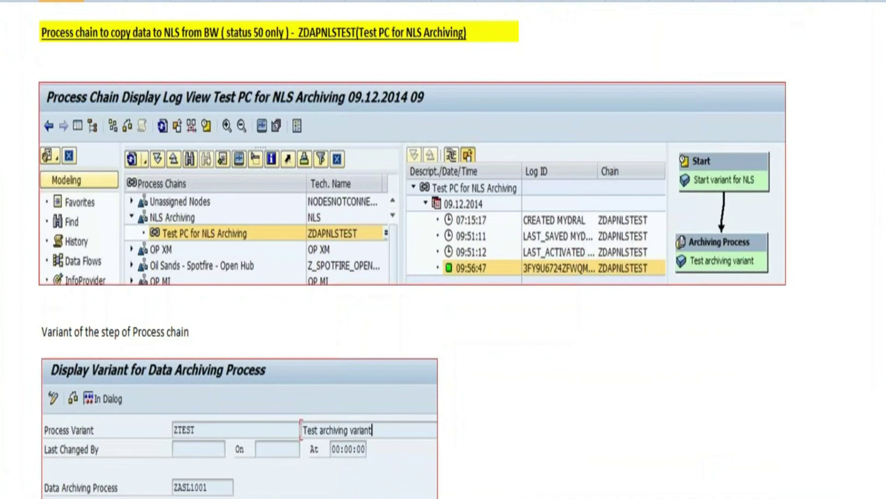
key(ctrl+Page_Down)
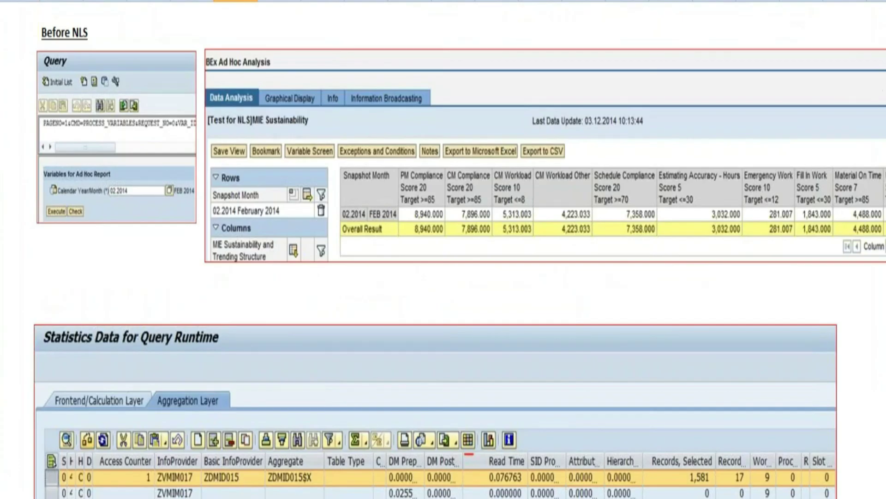
scroll(443, 249, down, 5)
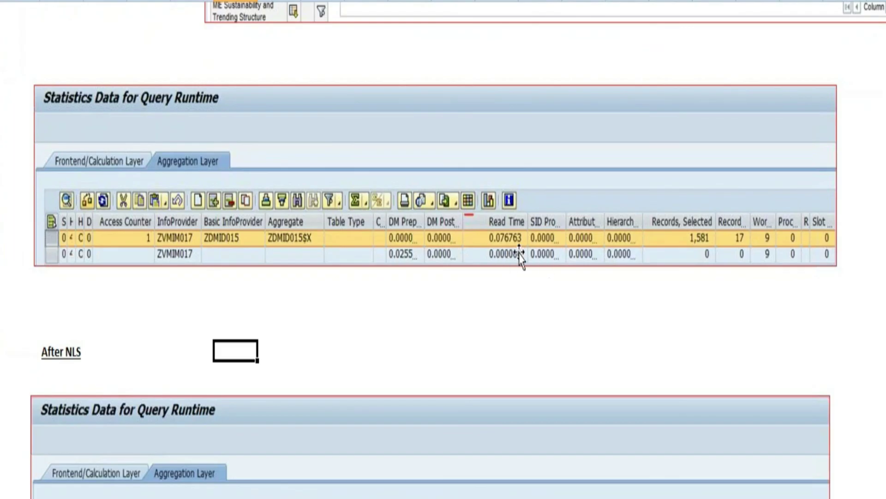